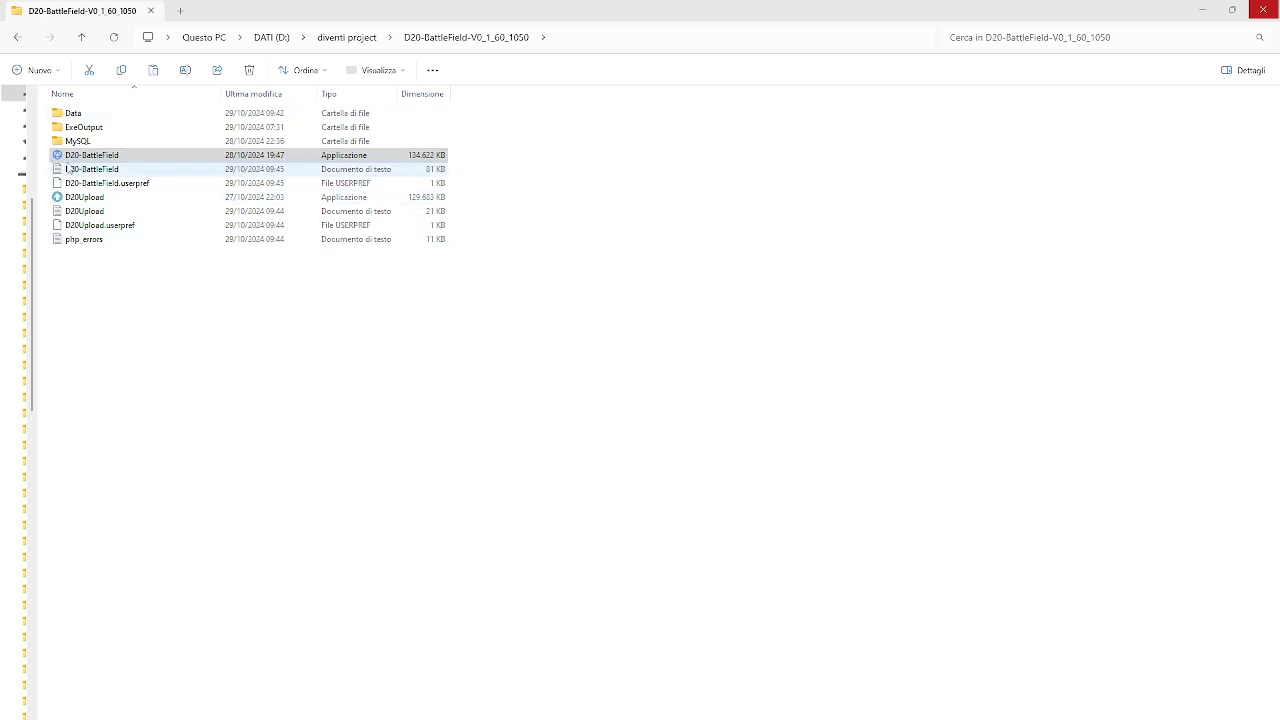
- Launch the D20-BattleField application and enter with the existing character ATTILA
{"action": "left_click", "coordinate": [82, 157]}
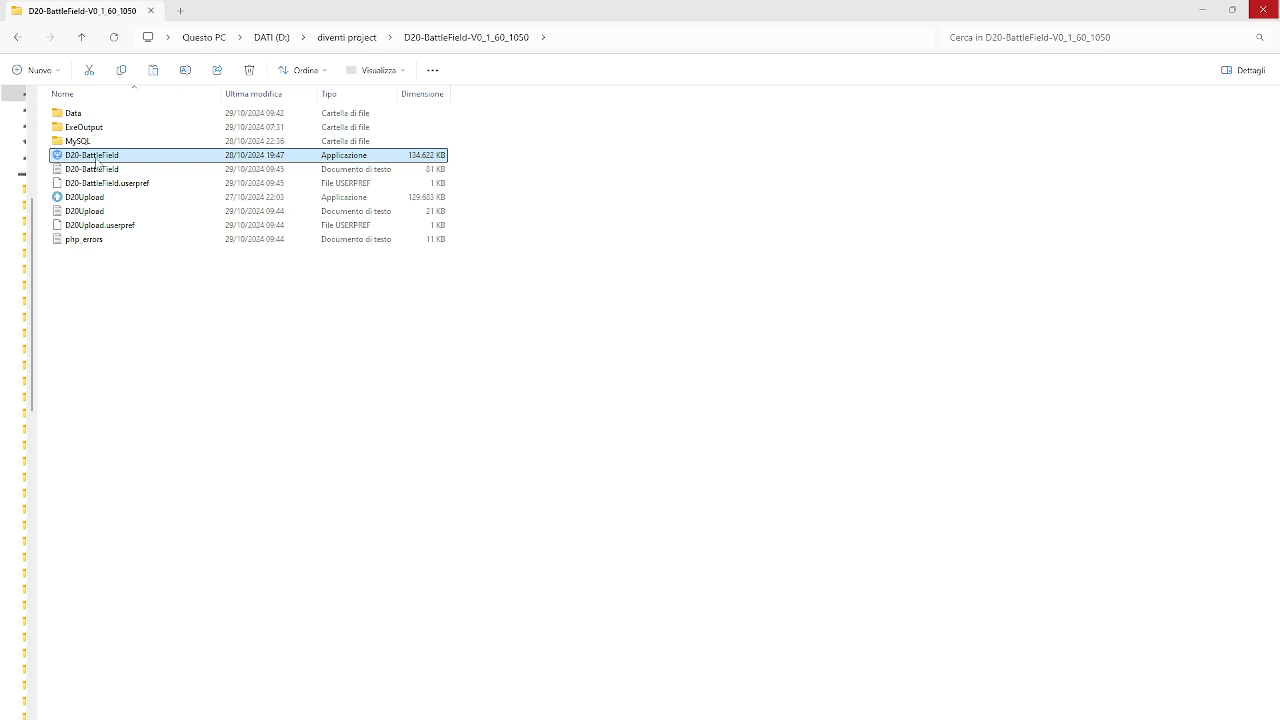
{"action": "double_click", "coordinate": [96, 158]}
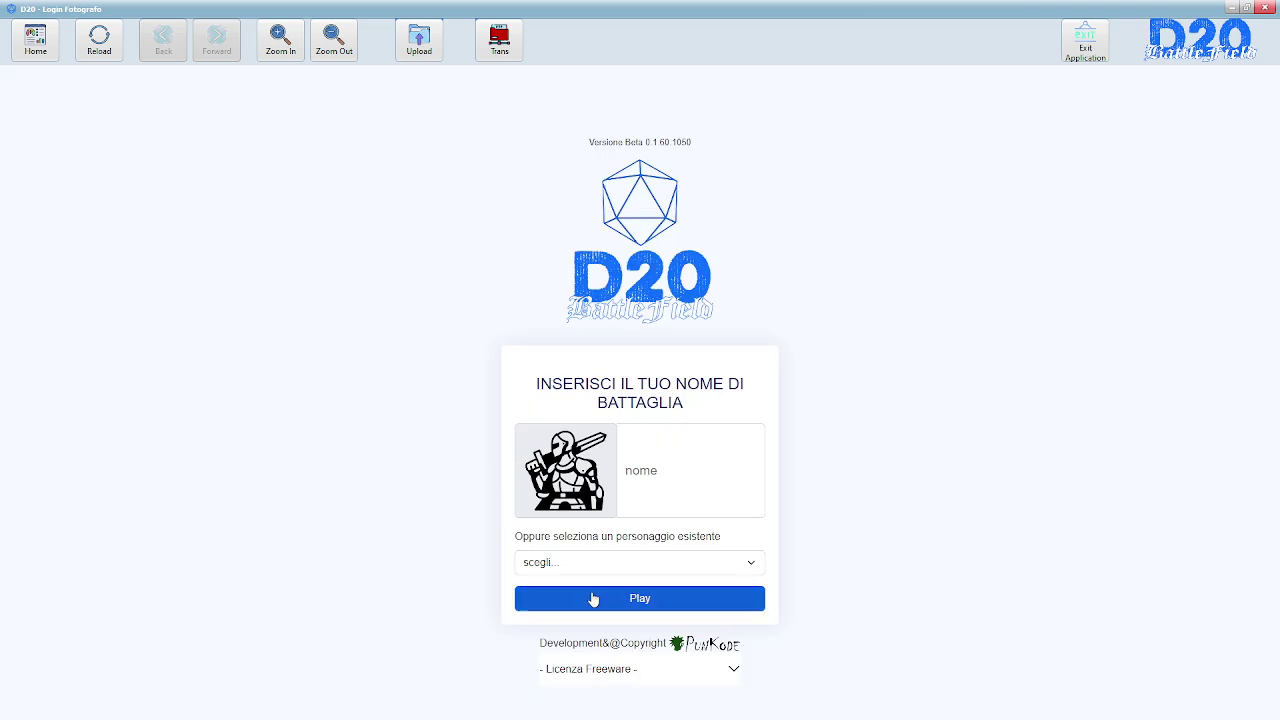
{"action": "left_click", "coordinate": [654, 475]}
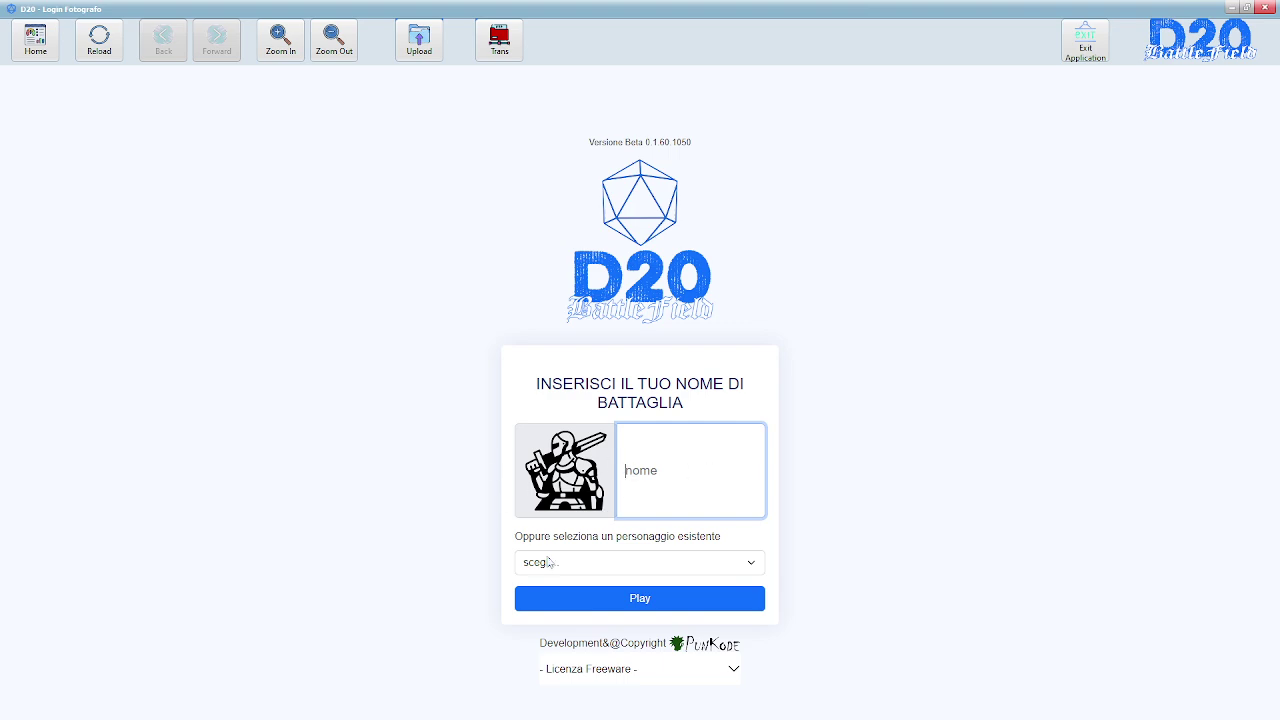
{"action": "left_click", "coordinate": [607, 563]}
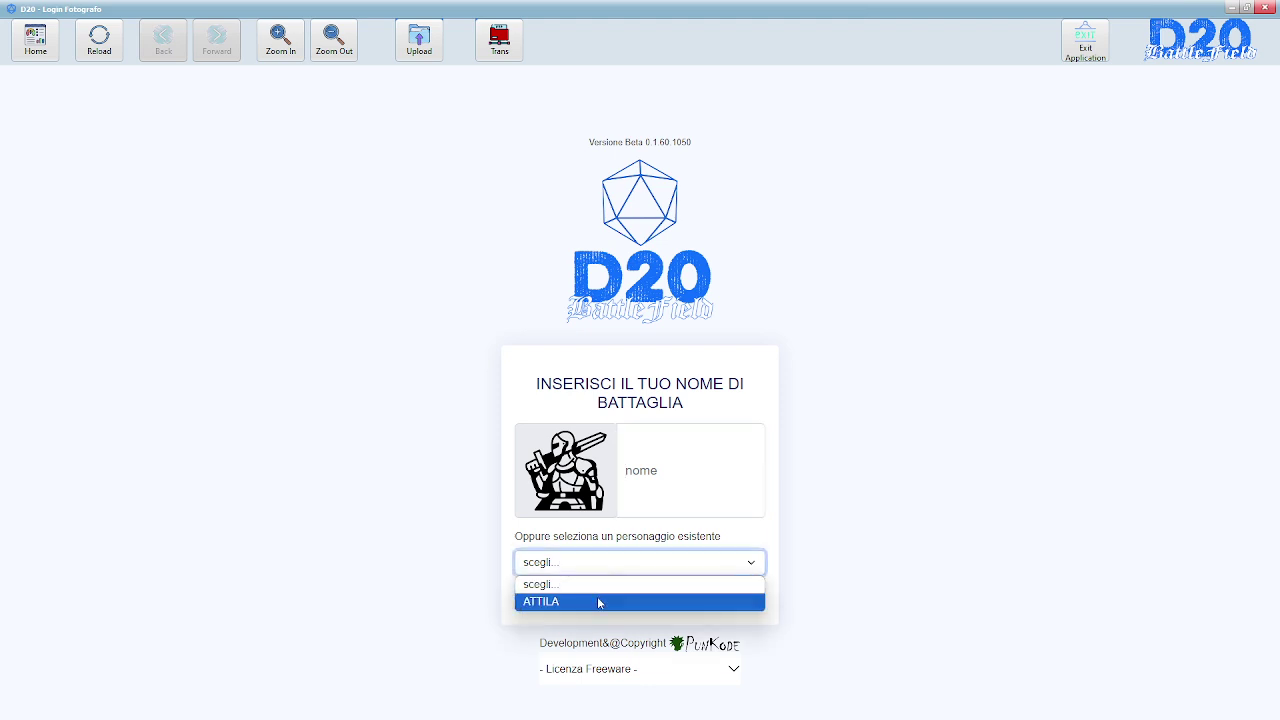
{"action": "left_click", "coordinate": [597, 599]}
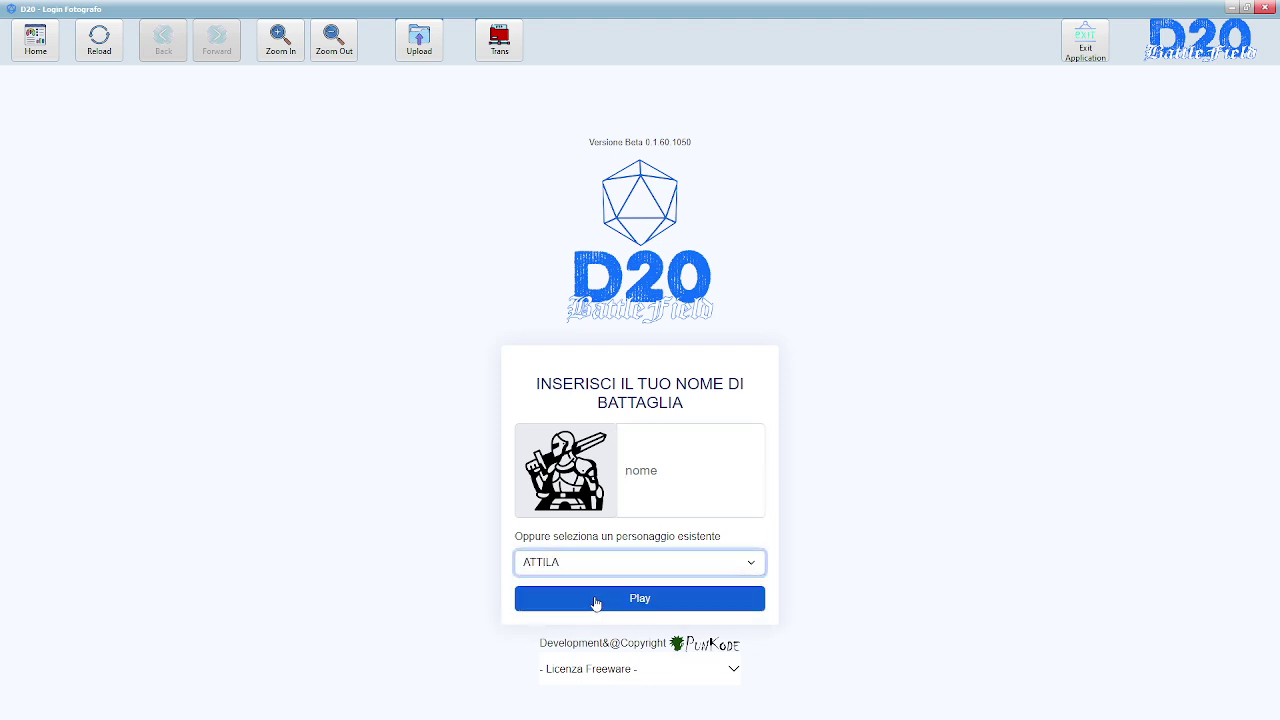
{"action": "left_click", "coordinate": [648, 600]}
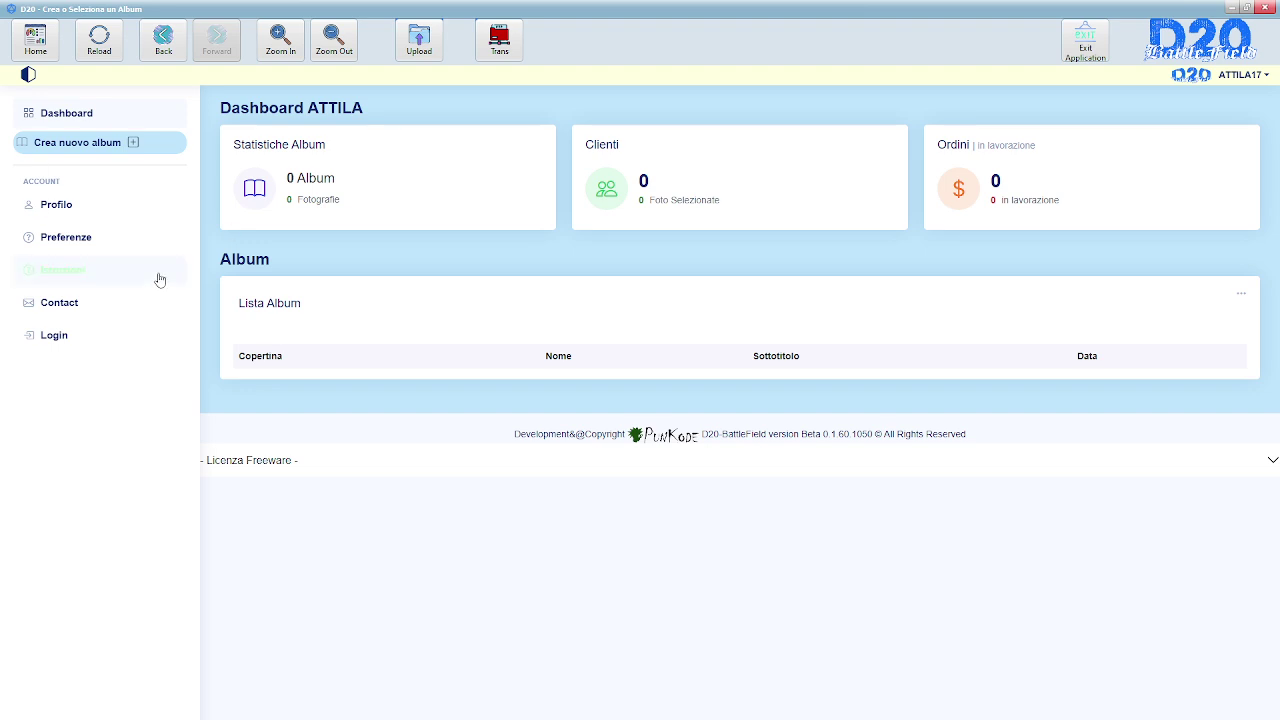
- Create a new album named "Album prova" with event type Sport and the date 29/10/2024
{"action": "left_click", "coordinate": [108, 150]}
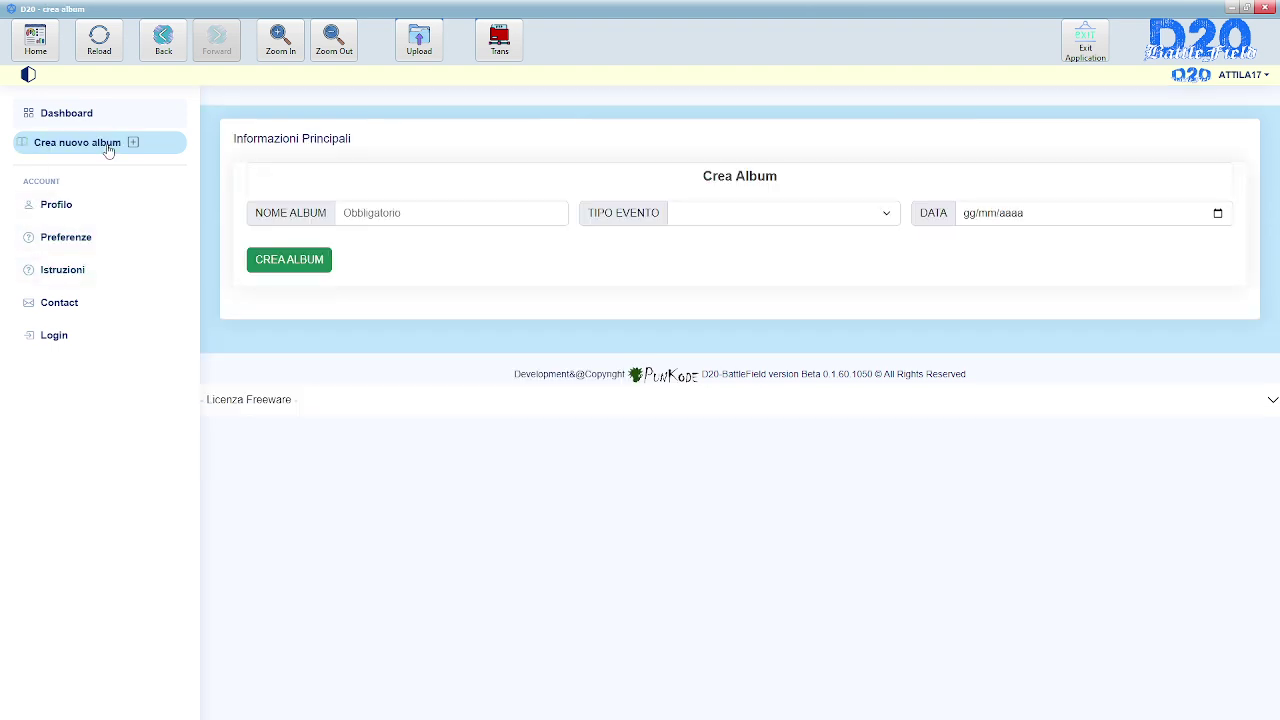
{"action": "left_click", "coordinate": [282, 259]}
{"action": "left_click", "coordinate": [358, 218]}
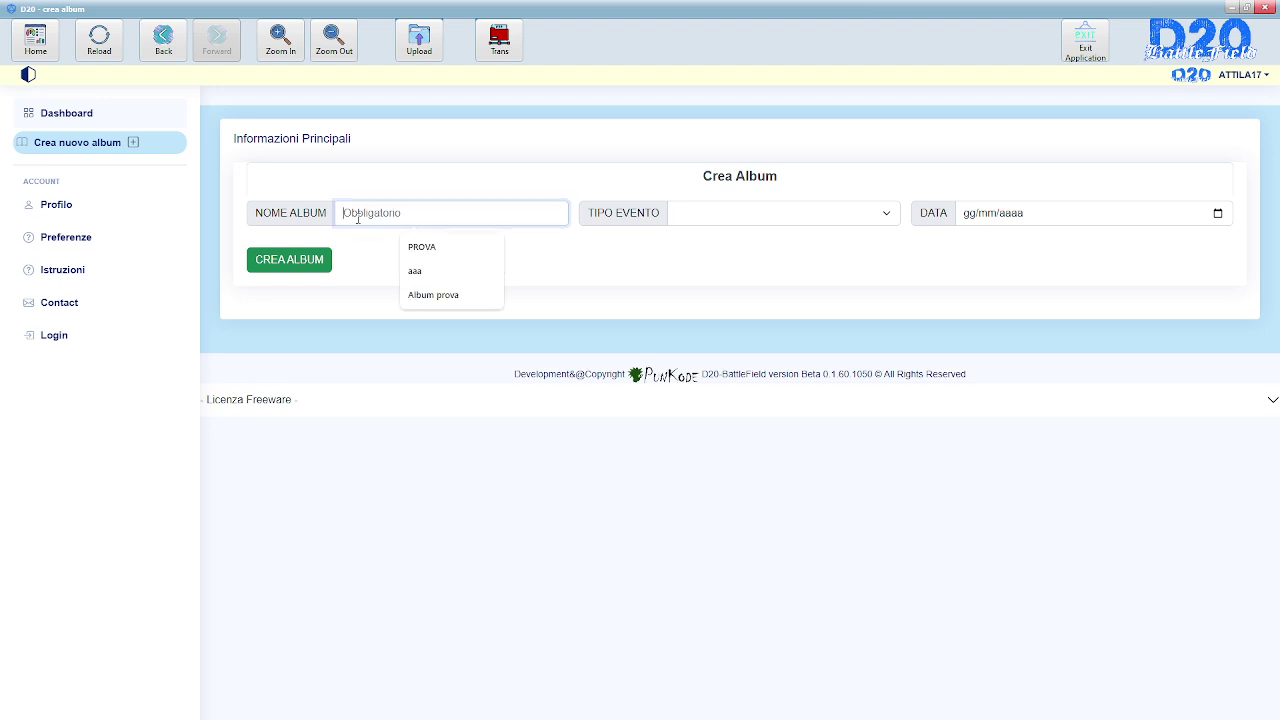
{"action": "type", "text": "p"}
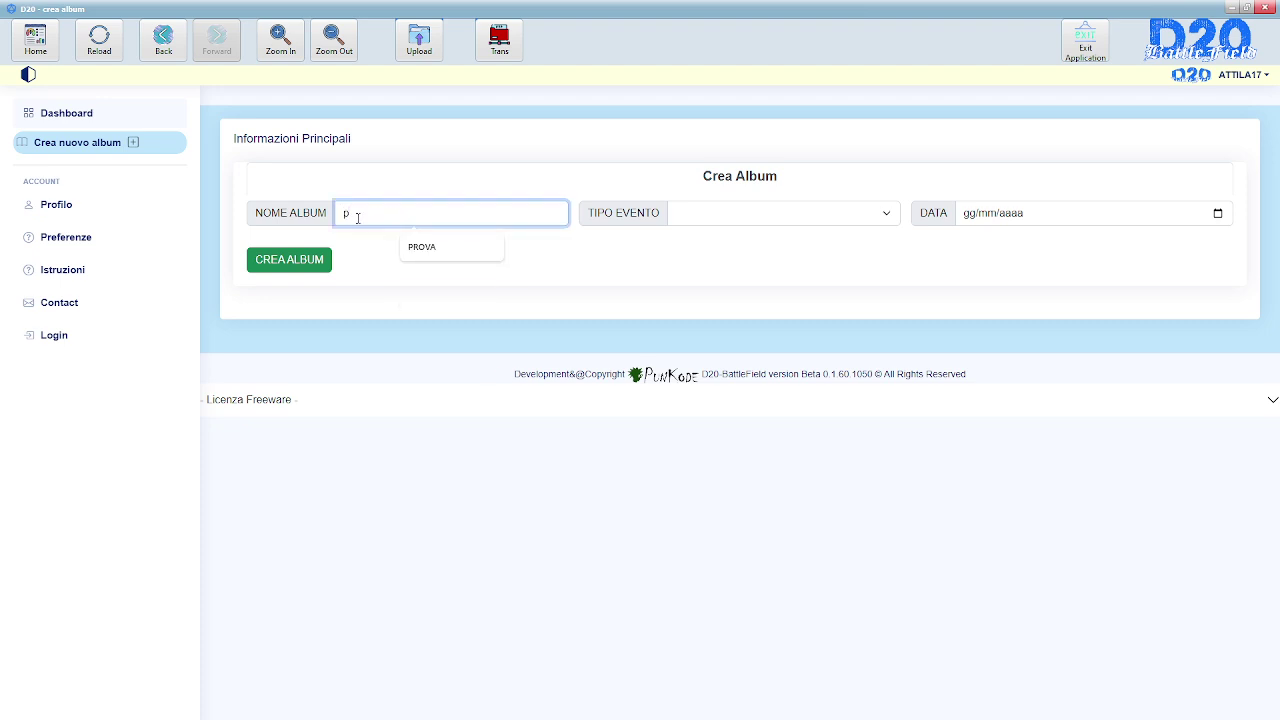
{"action": "key", "text": "BackSpace"}
{"action": "type", "text": "Album prova"}
{"action": "left_click", "coordinate": [715, 217]}
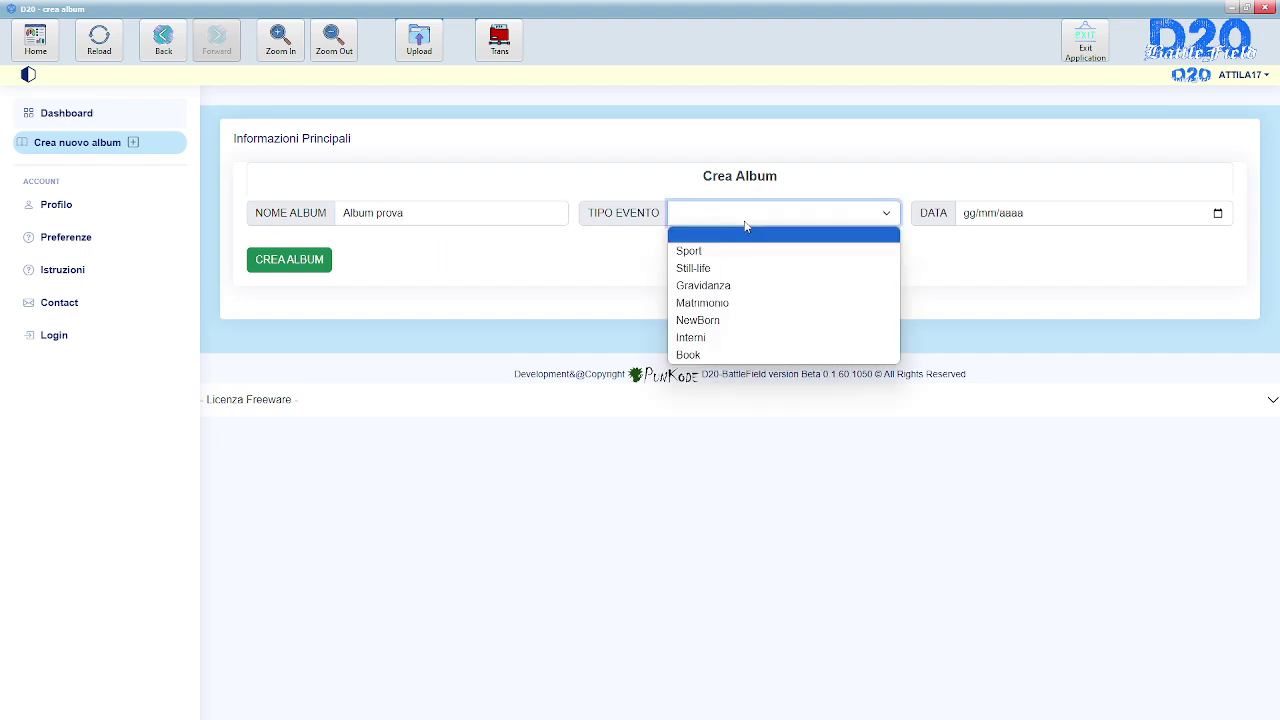
{"action": "left_click", "coordinate": [703, 254]}
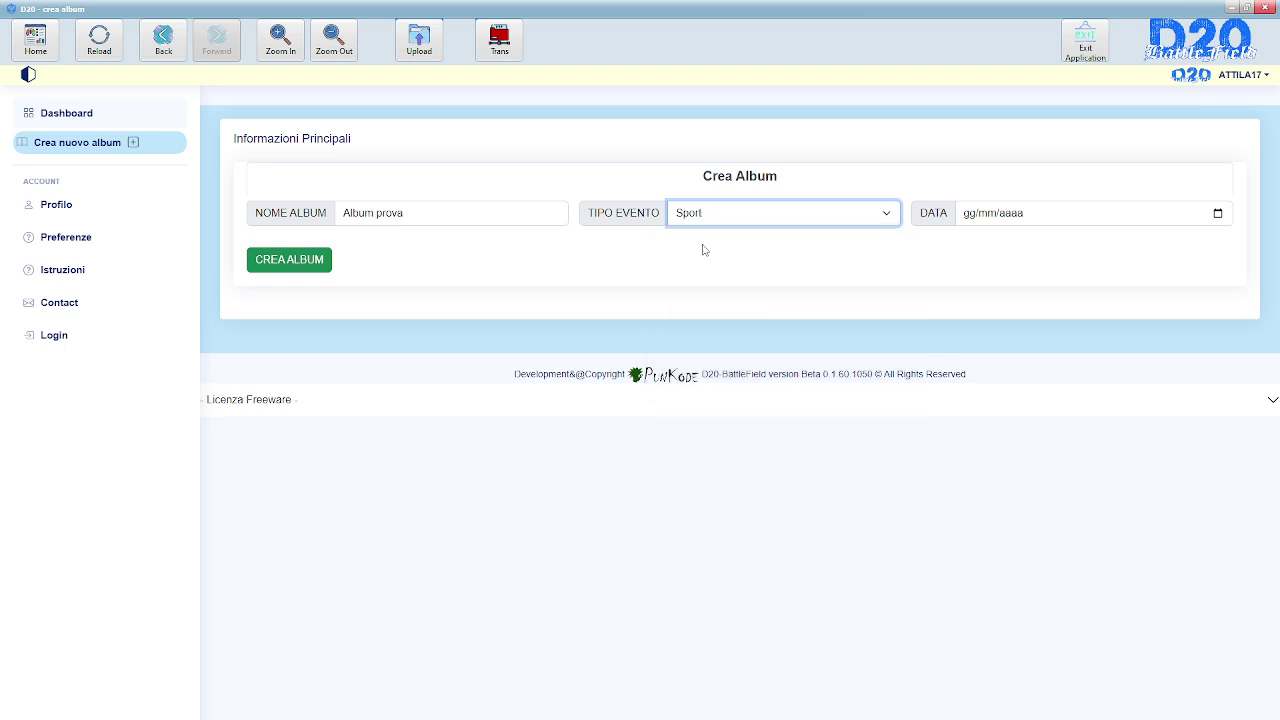
{"action": "left_click", "coordinate": [1216, 222]}
{"action": "left_click", "coordinate": [1077, 399]}
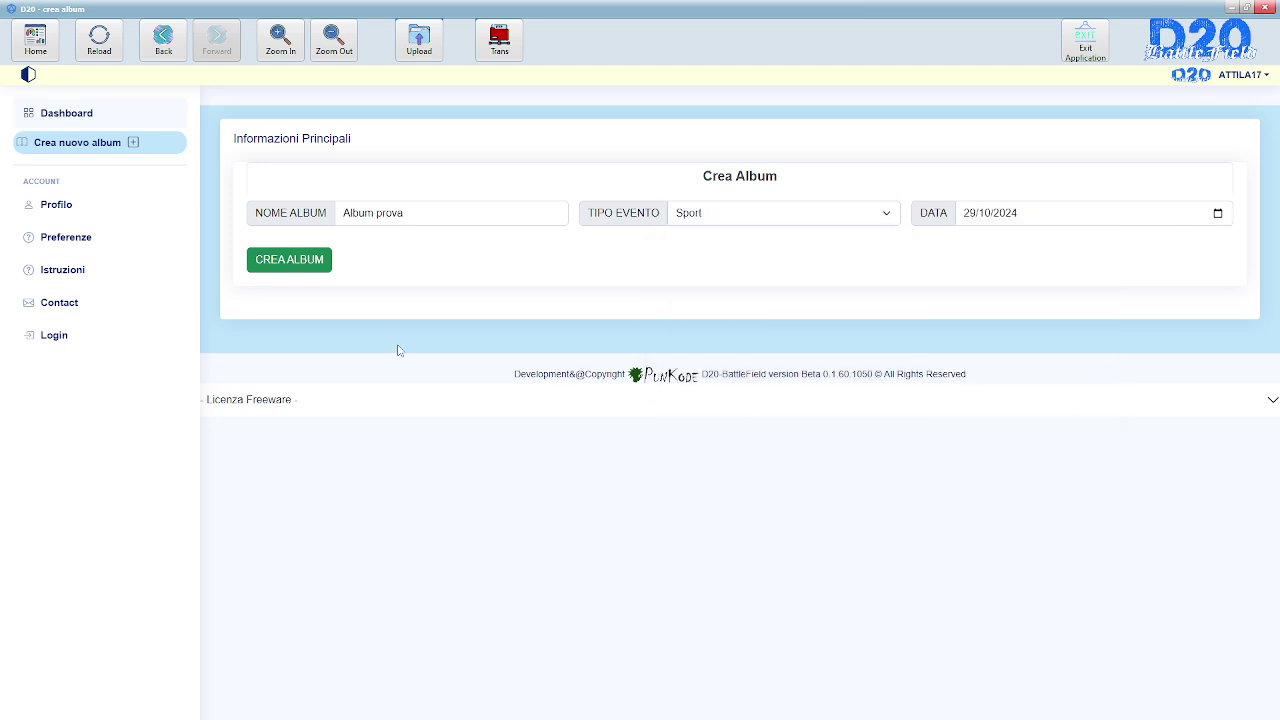
{"action": "left_click", "coordinate": [297, 262]}
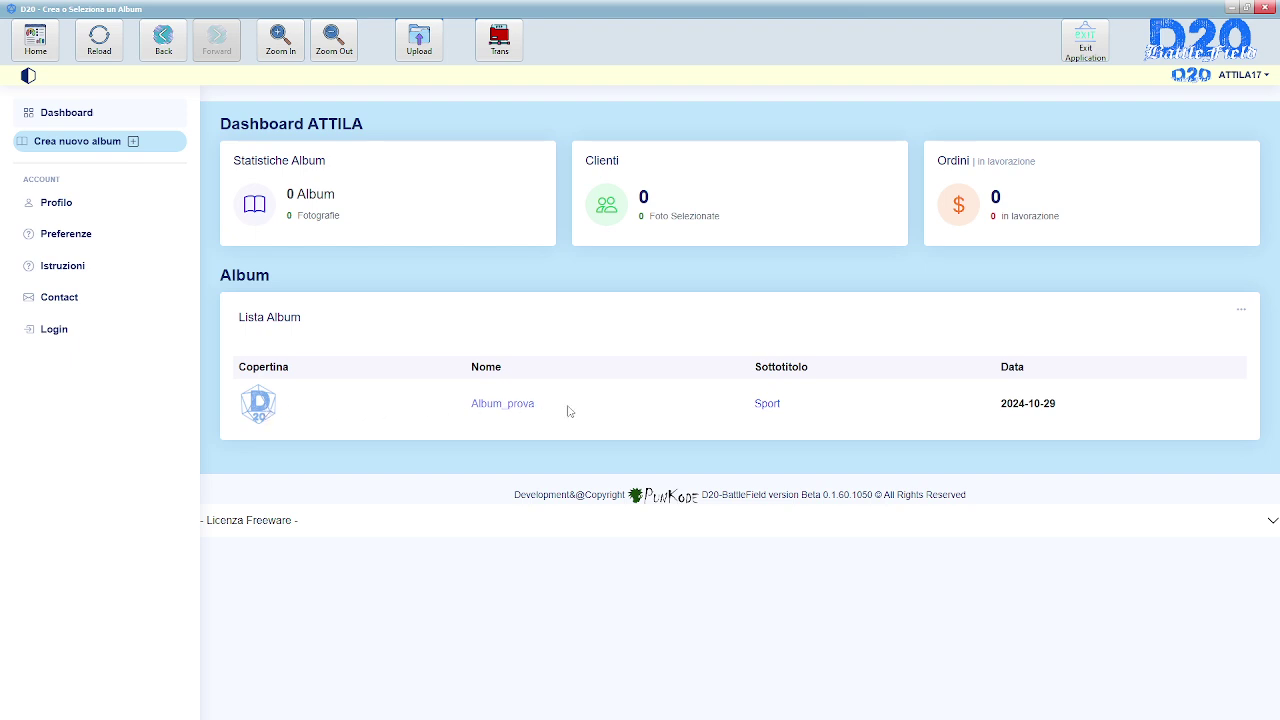
- Open the Album_prova album, look through its settings and enter its work area
{"action": "left_click", "coordinate": [511, 408]}
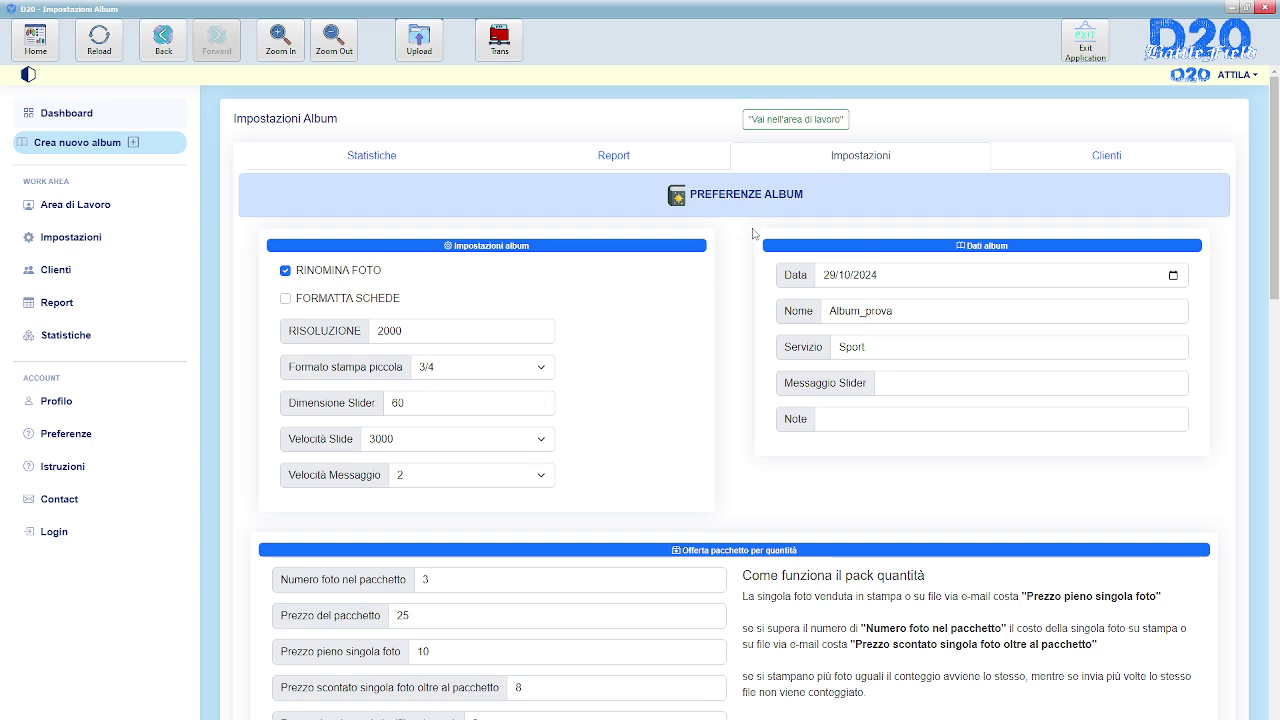
{"action": "scroll", "coordinate": [700, 280], "scroll_direction": "down", "scroll_amount": 6}
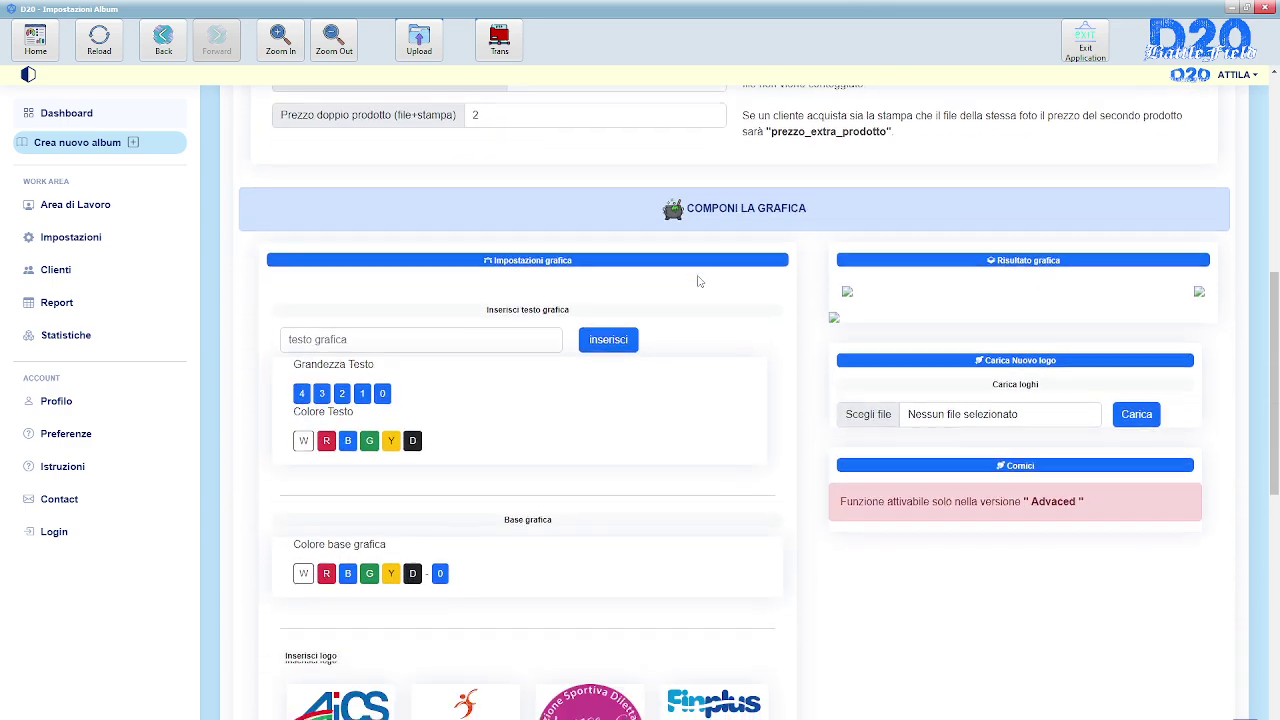
{"action": "scroll", "coordinate": [698, 281], "scroll_direction": "down", "scroll_amount": 5}
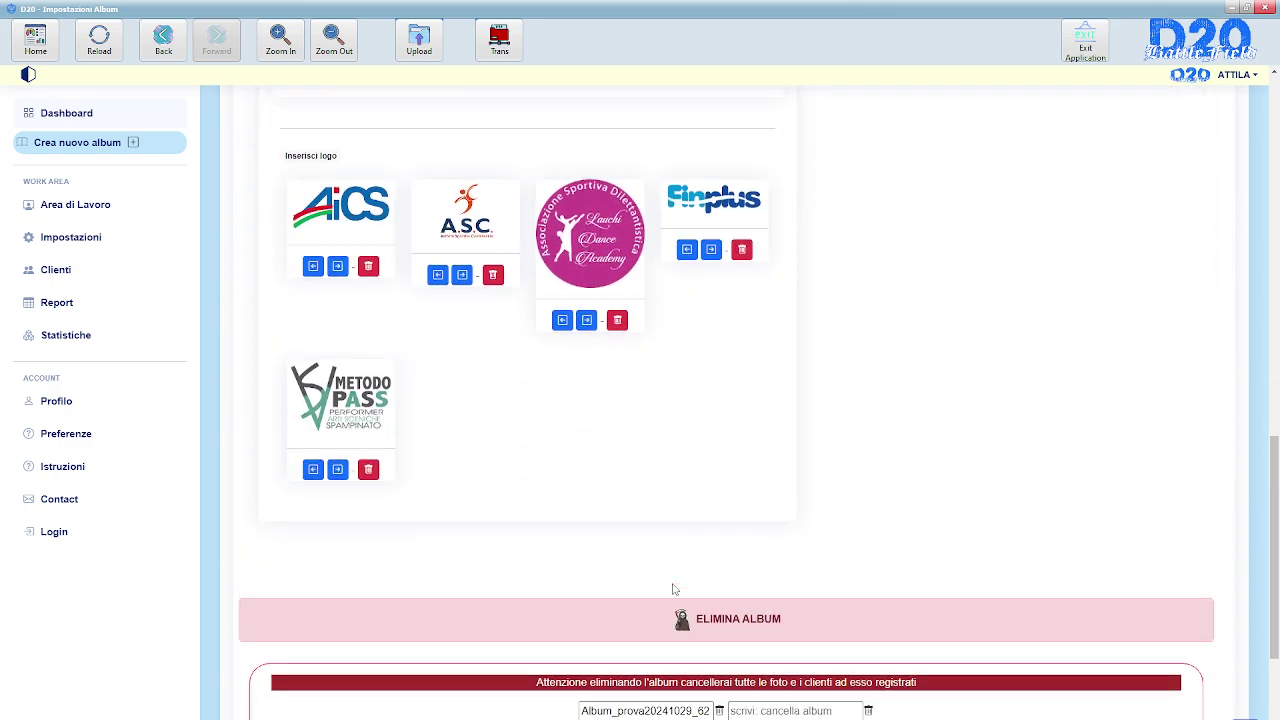
{"action": "scroll", "coordinate": [671, 591], "scroll_direction": "up", "scroll_amount": 11}
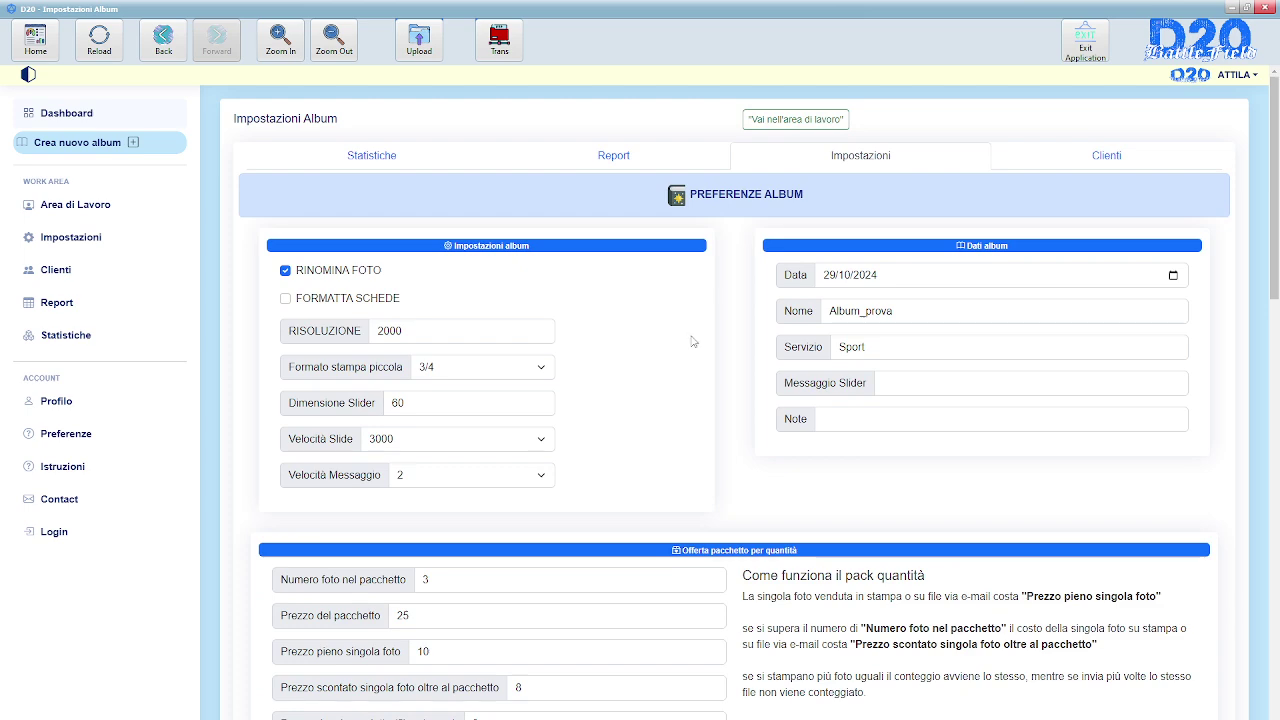
{"action": "left_click", "coordinate": [795, 120]}
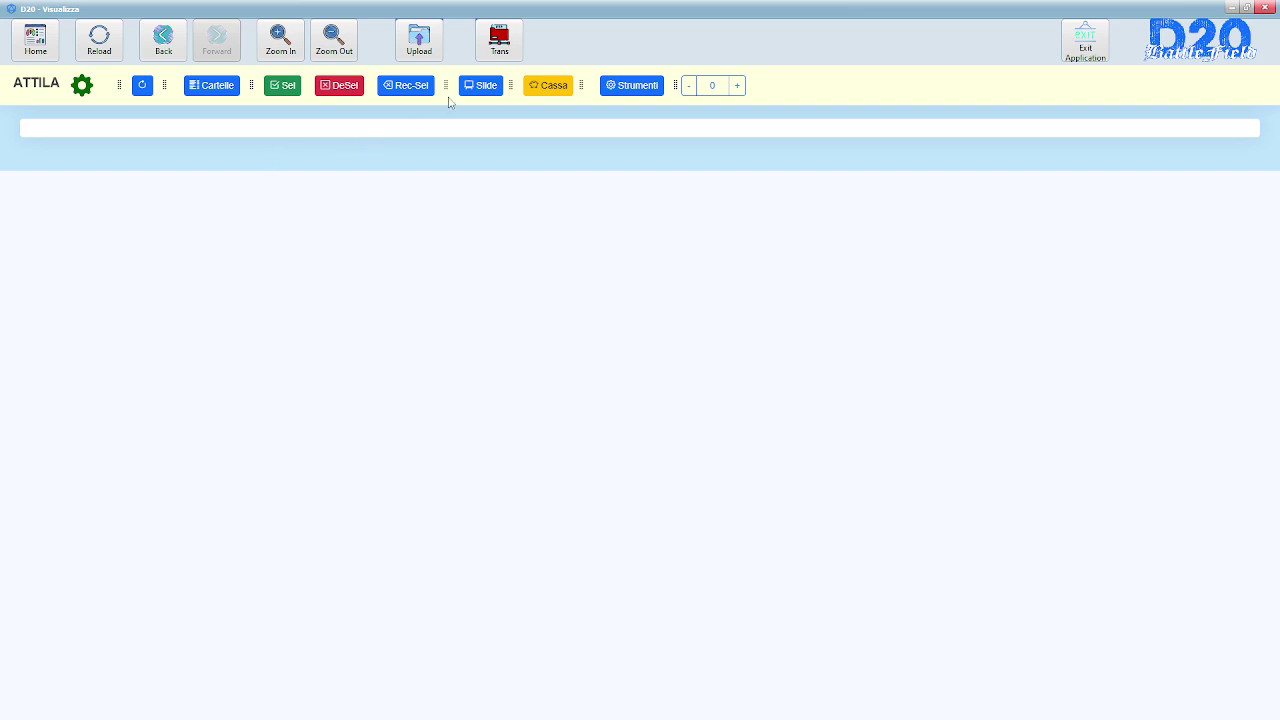
- Start a photo upload and choose F:\1 DATI PC\CAMPIONARIO\1 STILL-LIFE\WEB as the folder to import
{"action": "left_click", "coordinate": [419, 42]}
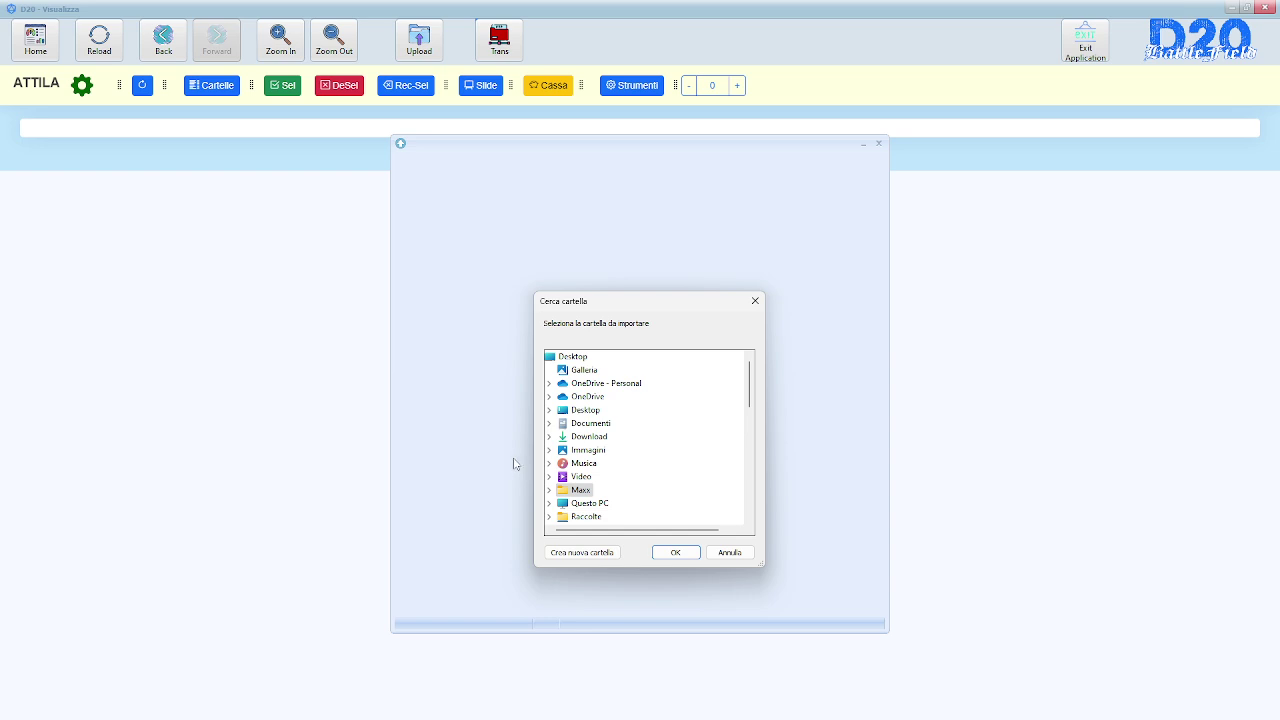
{"action": "scroll", "coordinate": [630, 485], "scroll_direction": "down", "scroll_amount": 1}
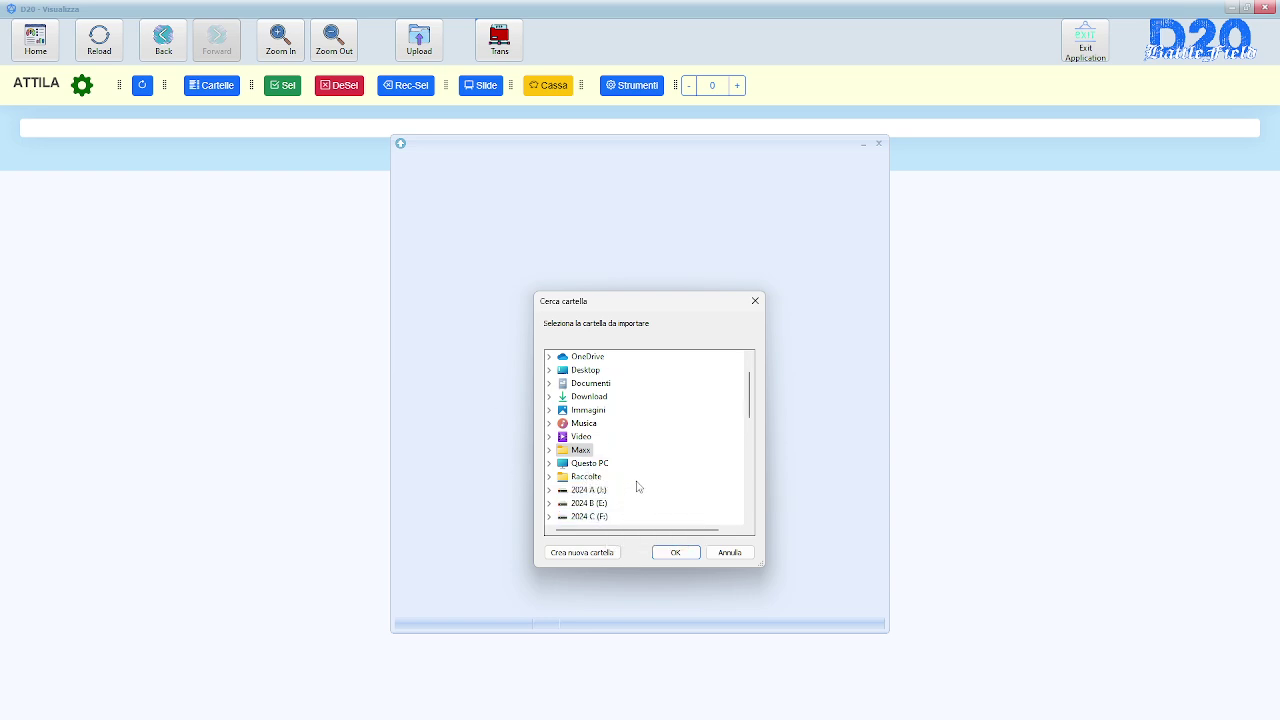
{"action": "scroll", "coordinate": [638, 482], "scroll_direction": "down", "scroll_amount": 1}
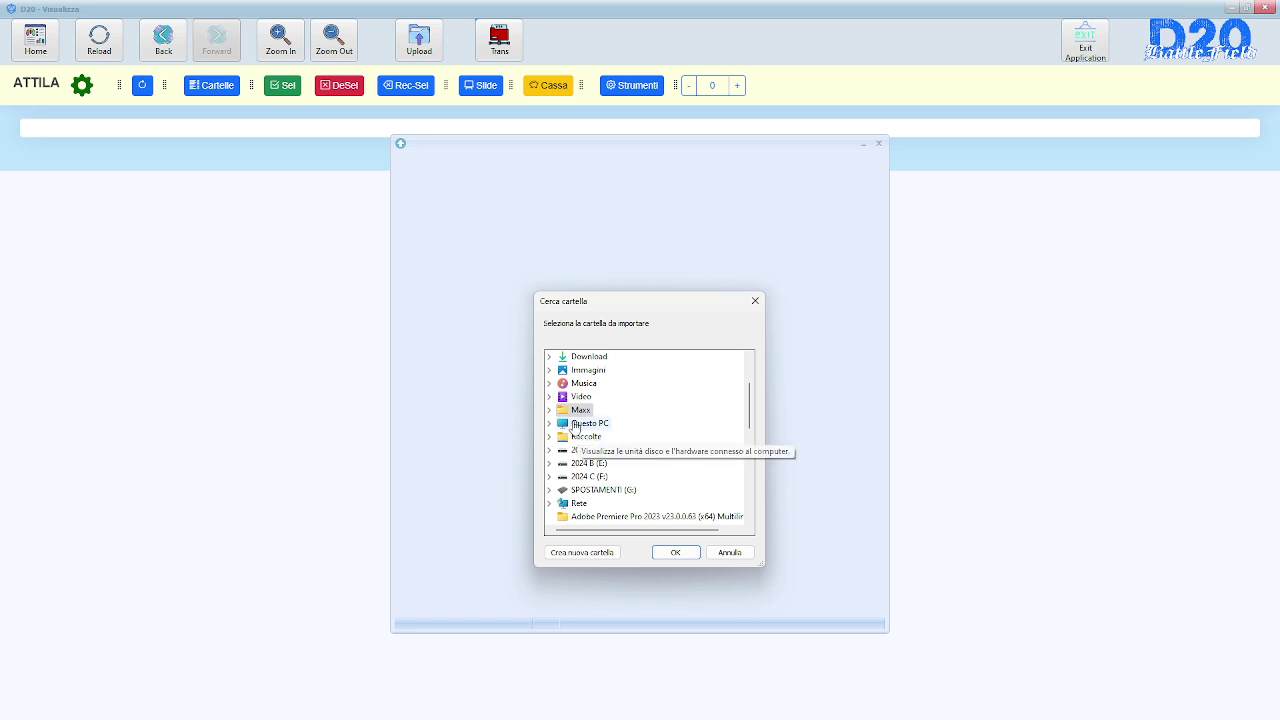
{"action": "double_click", "coordinate": [576, 426]}
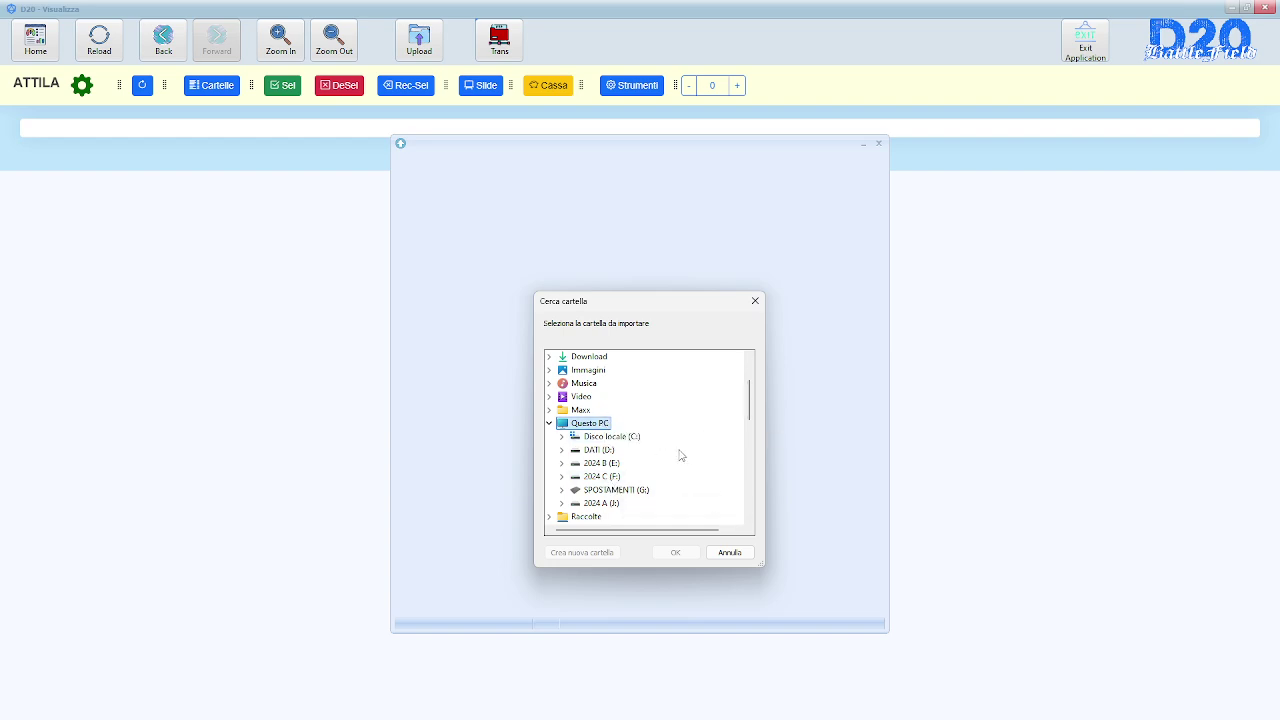
{"action": "double_click", "coordinate": [605, 479]}
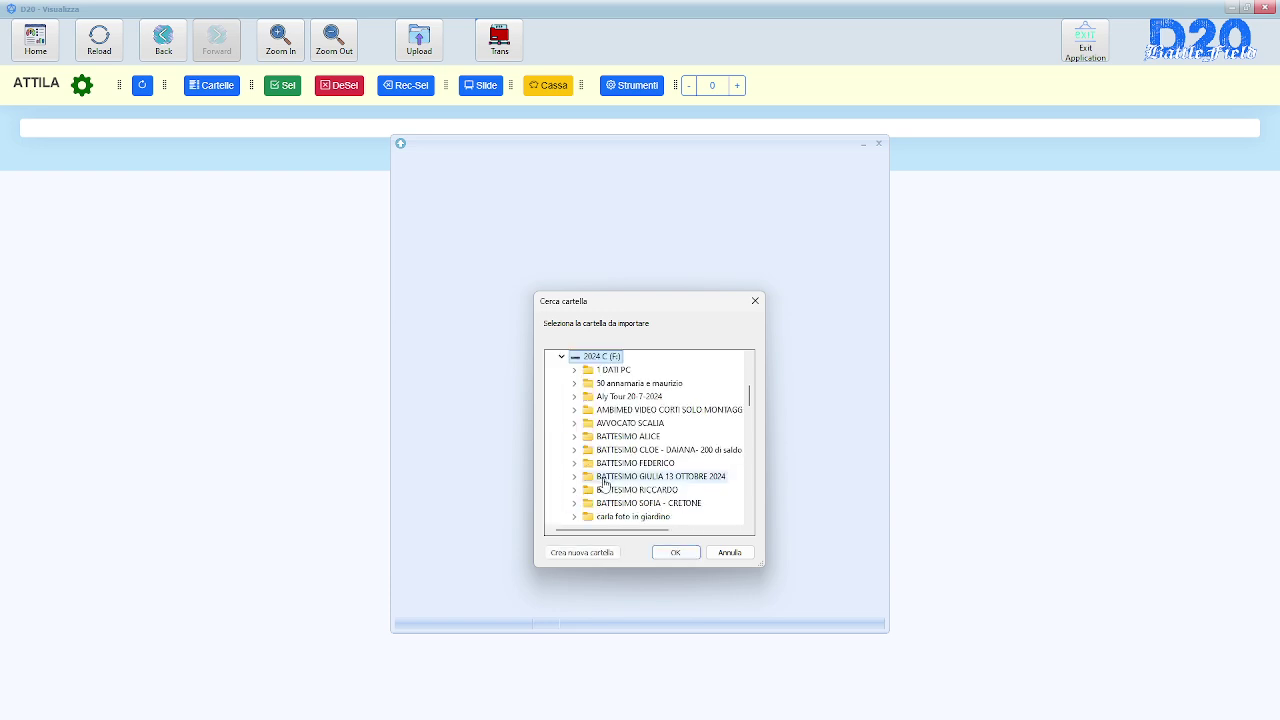
{"action": "double_click", "coordinate": [612, 370]}
{"action": "double_click", "coordinate": [630, 398]}
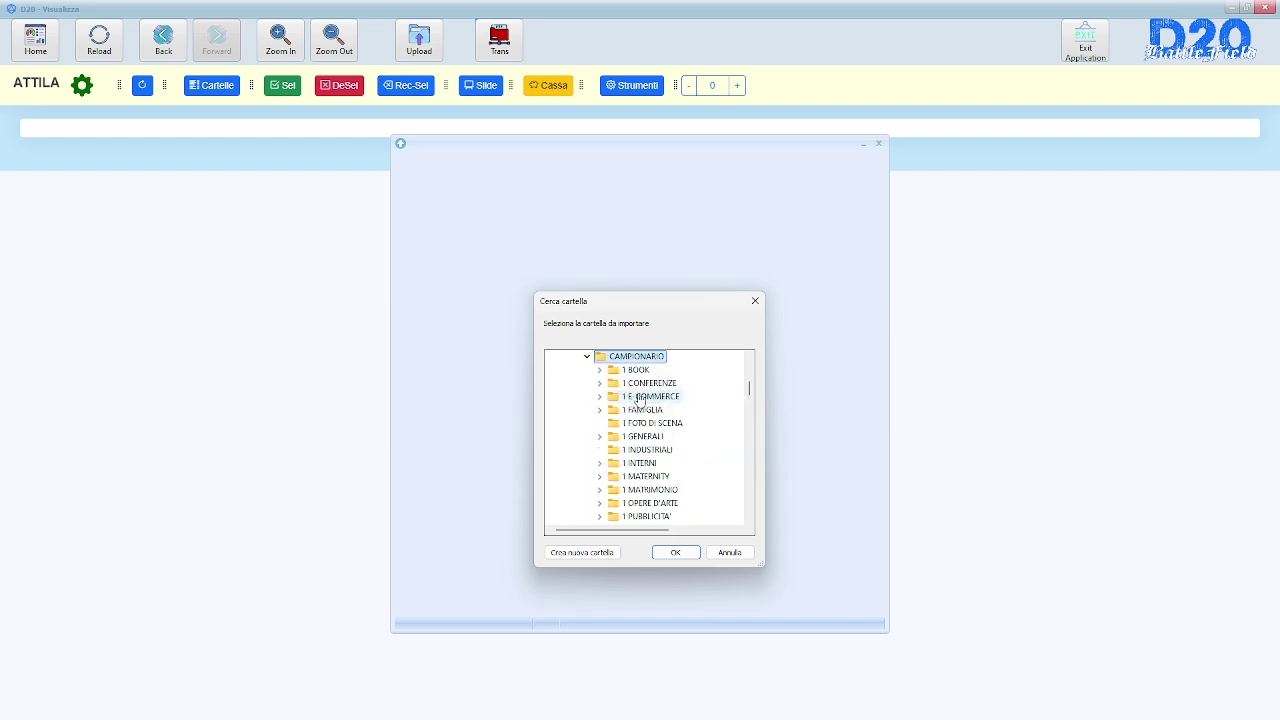
{"action": "scroll", "coordinate": [668, 490], "scroll_direction": "down", "scroll_amount": 1}
{"action": "scroll", "coordinate": [665, 482], "scroll_direction": "up", "scroll_amount": 1}
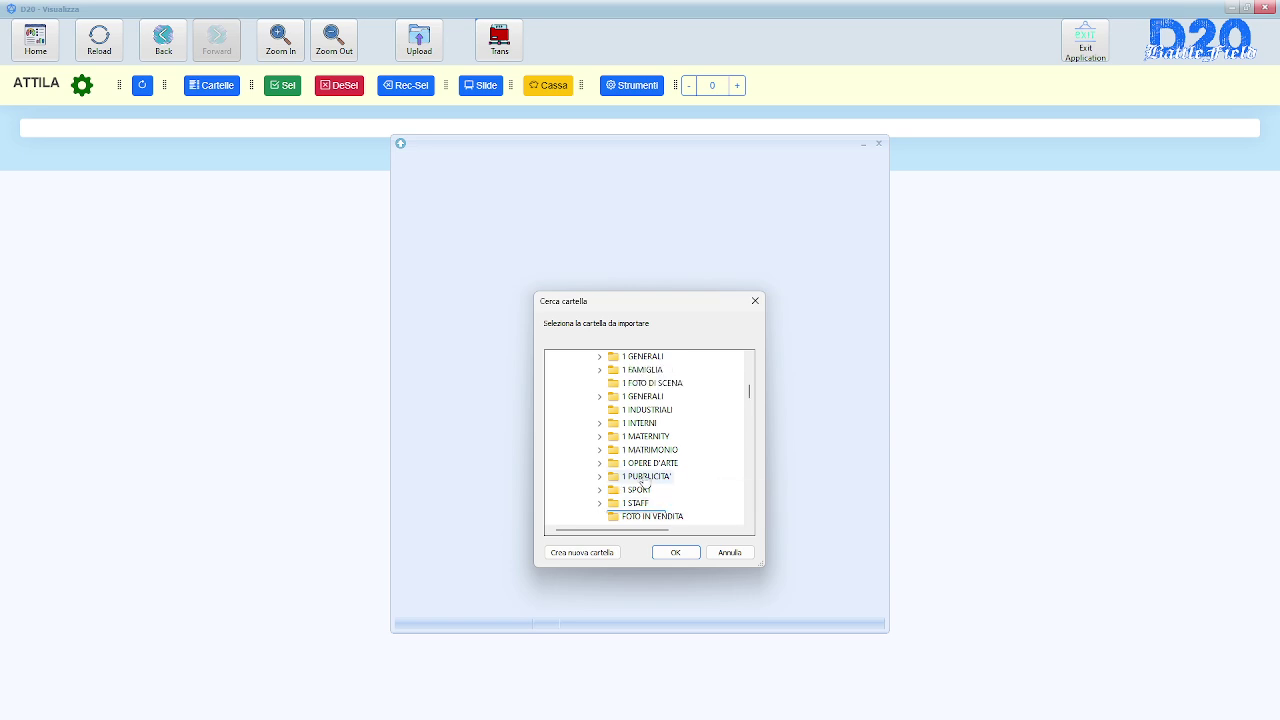
{"action": "double_click", "coordinate": [658, 476]}
{"action": "left_click", "coordinate": [641, 450]}
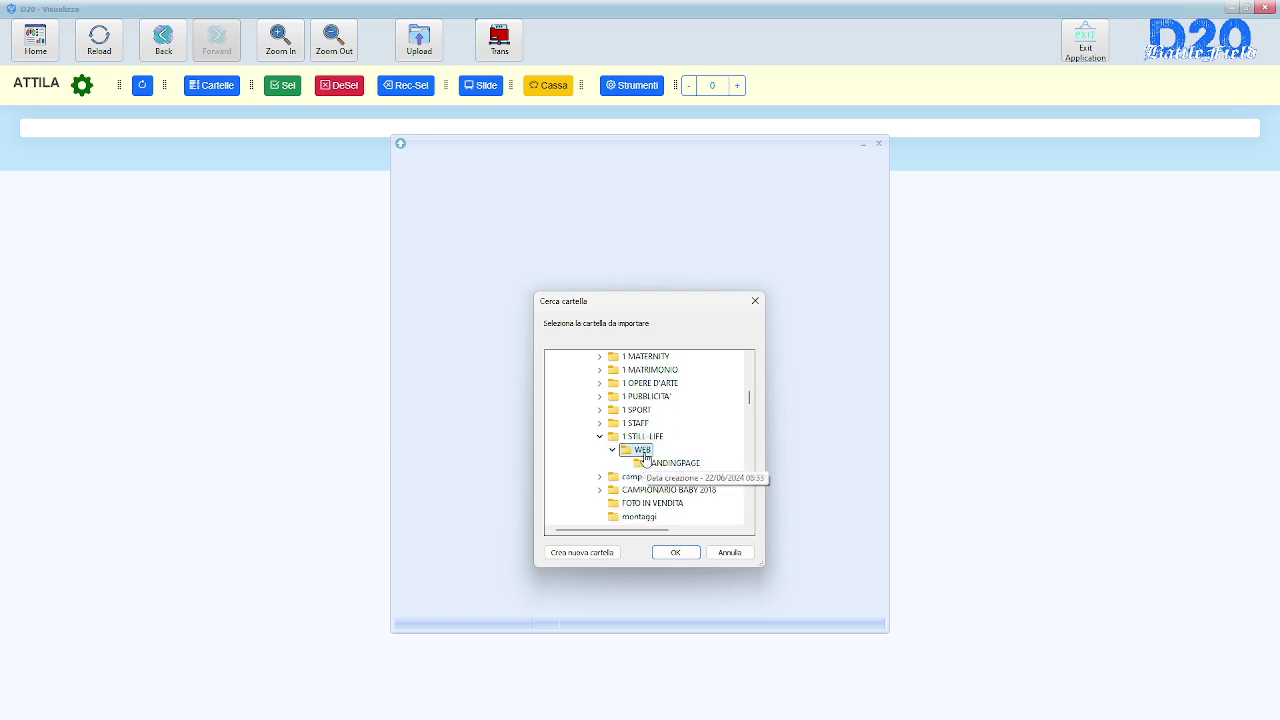
{"action": "left_click", "coordinate": [675, 554]}
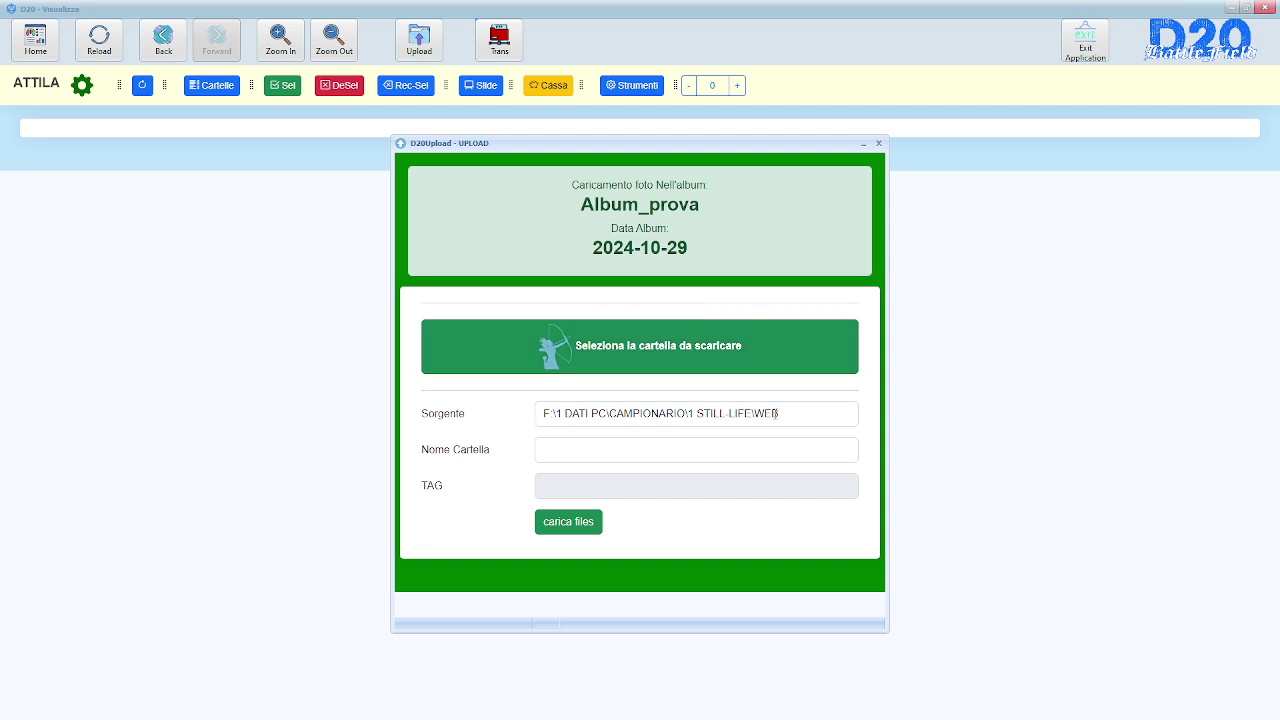
- Name the album folder "Prima cartella", load its files and minimize the upload window
{"action": "left_click", "coordinate": [575, 450]}
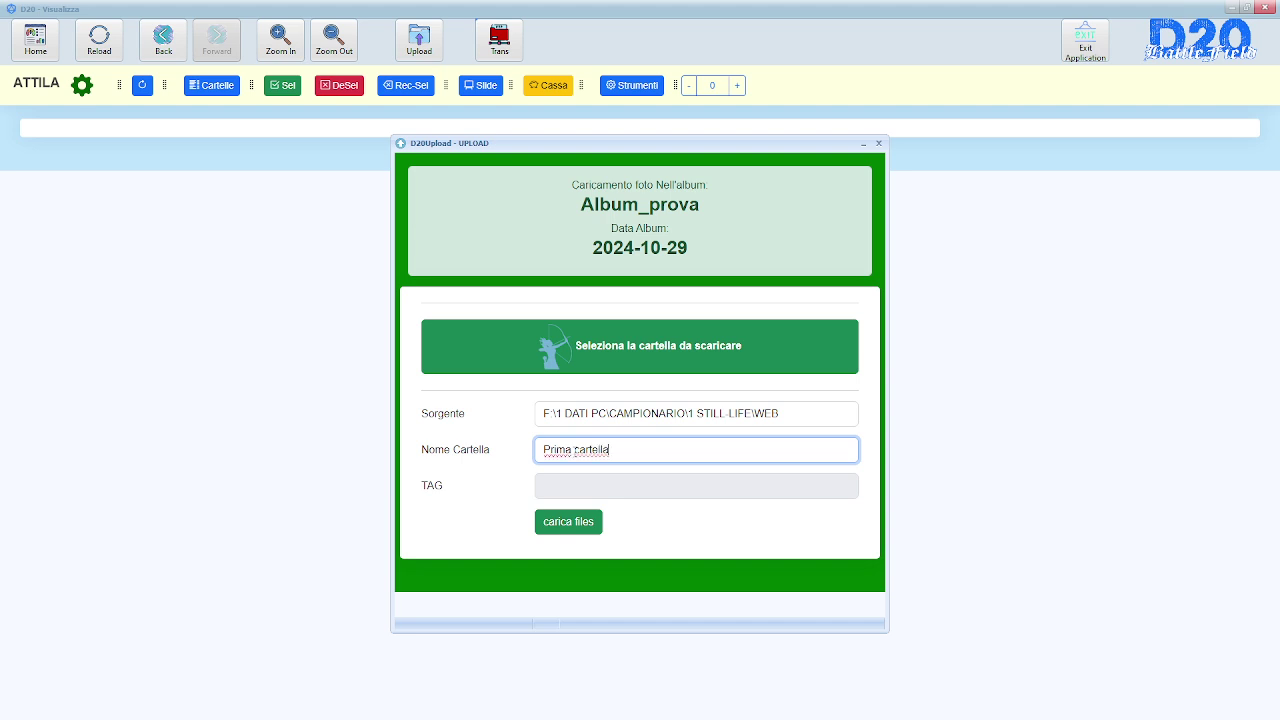
{"action": "left_click", "coordinate": [586, 526]}
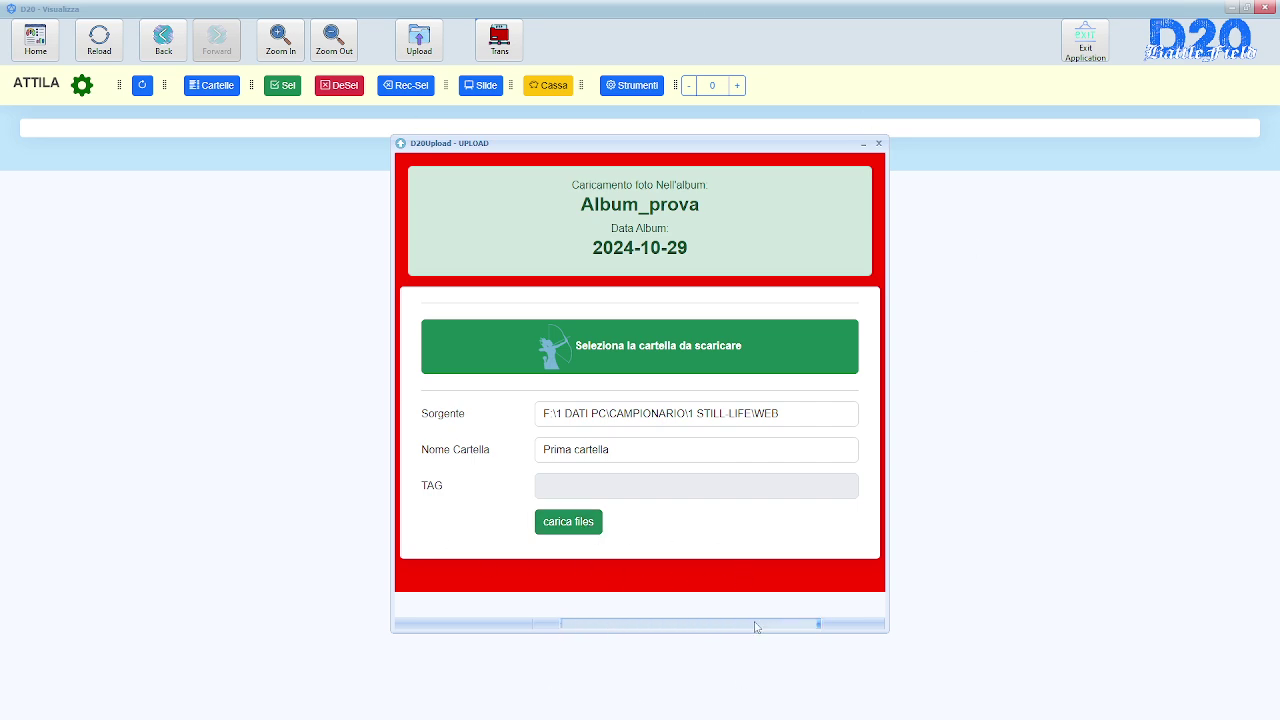
{"action": "left_click", "coordinate": [864, 147]}
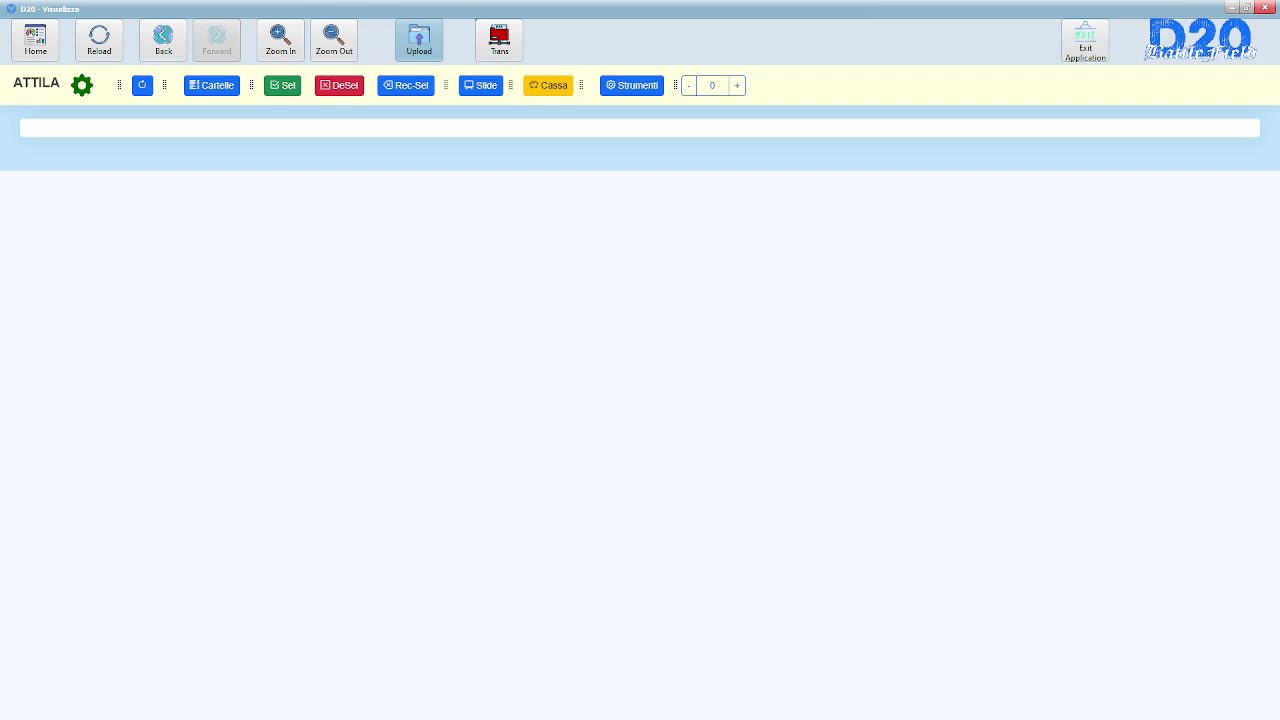
- Restore the upload window to check how many photos were loaded and return to the album's work area
{"action": "mouse_move", "coordinate": [738, 719]}
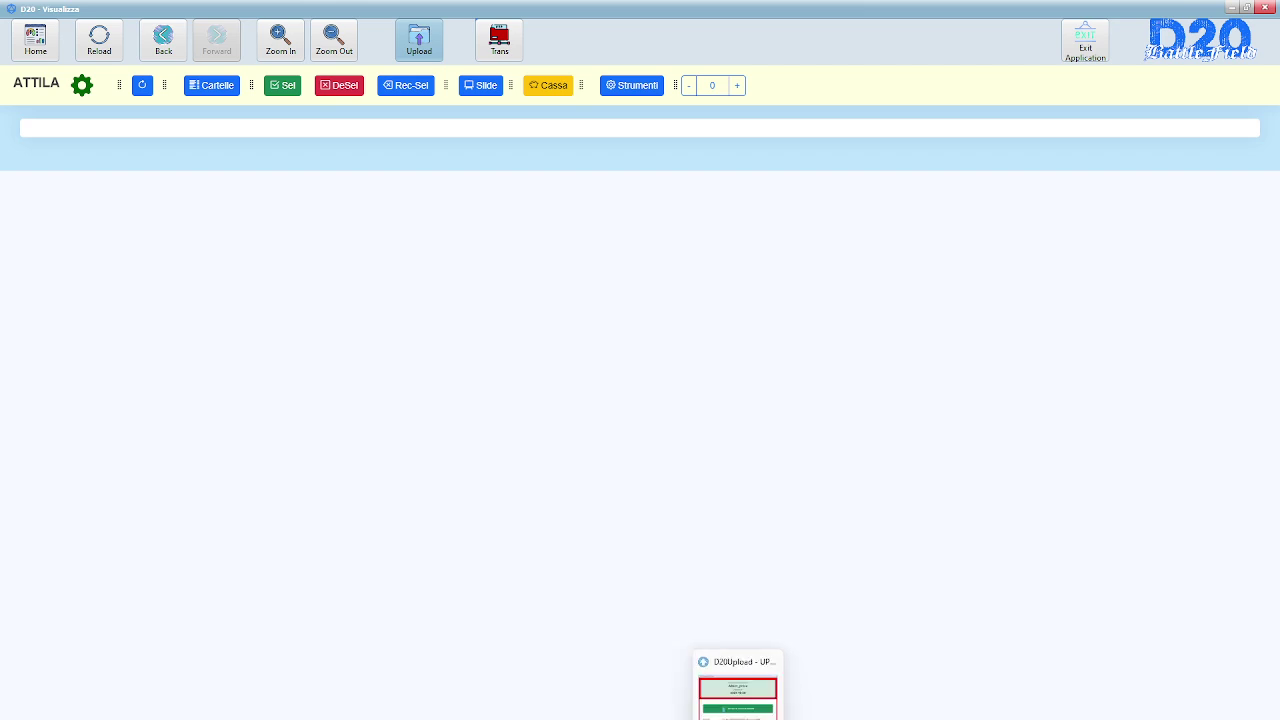
{"action": "left_click", "coordinate": [738, 719]}
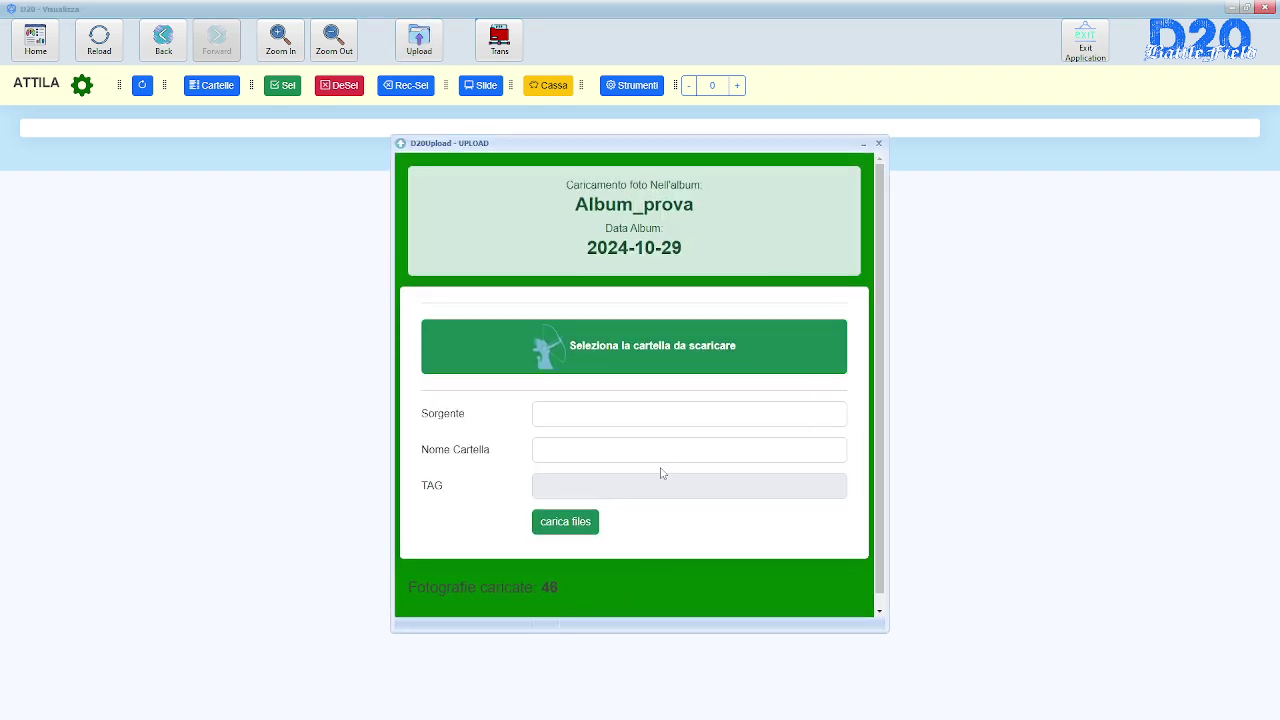
{"action": "scroll", "coordinate": [660, 473], "scroll_direction": "down", "scroll_amount": 1}
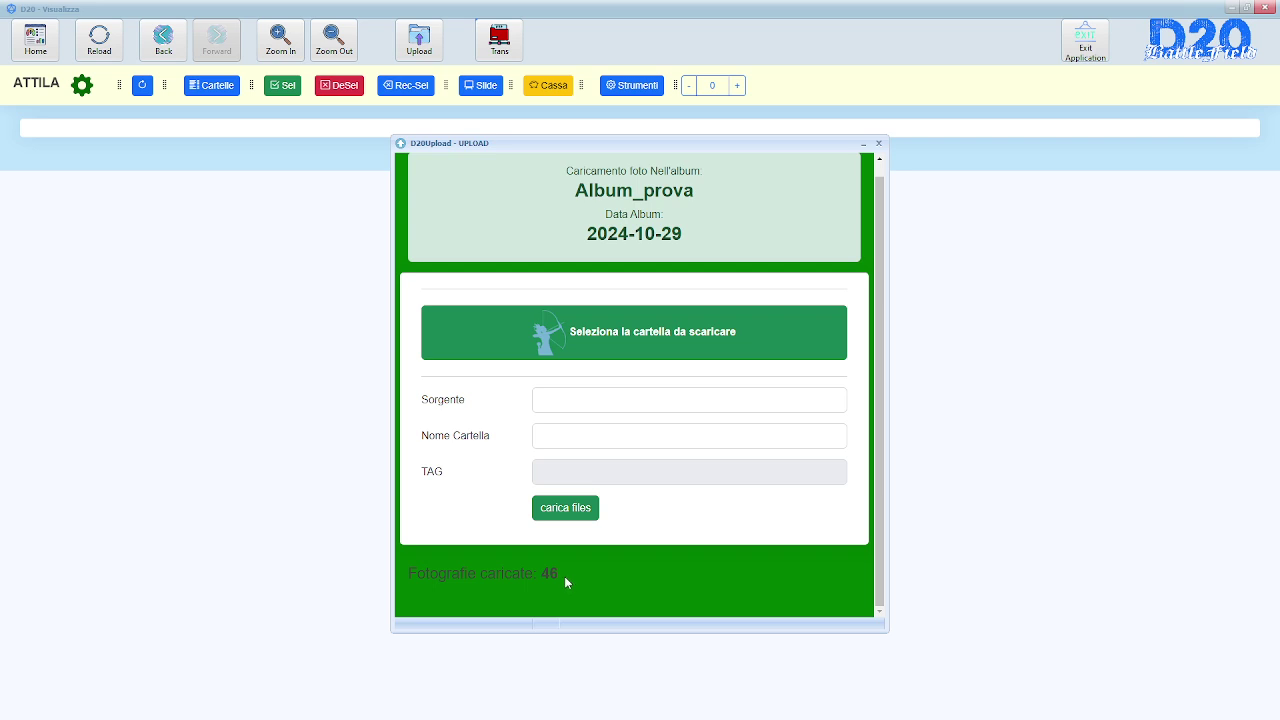
{"action": "scroll", "coordinate": [610, 424], "scroll_direction": "up", "scroll_amount": 1}
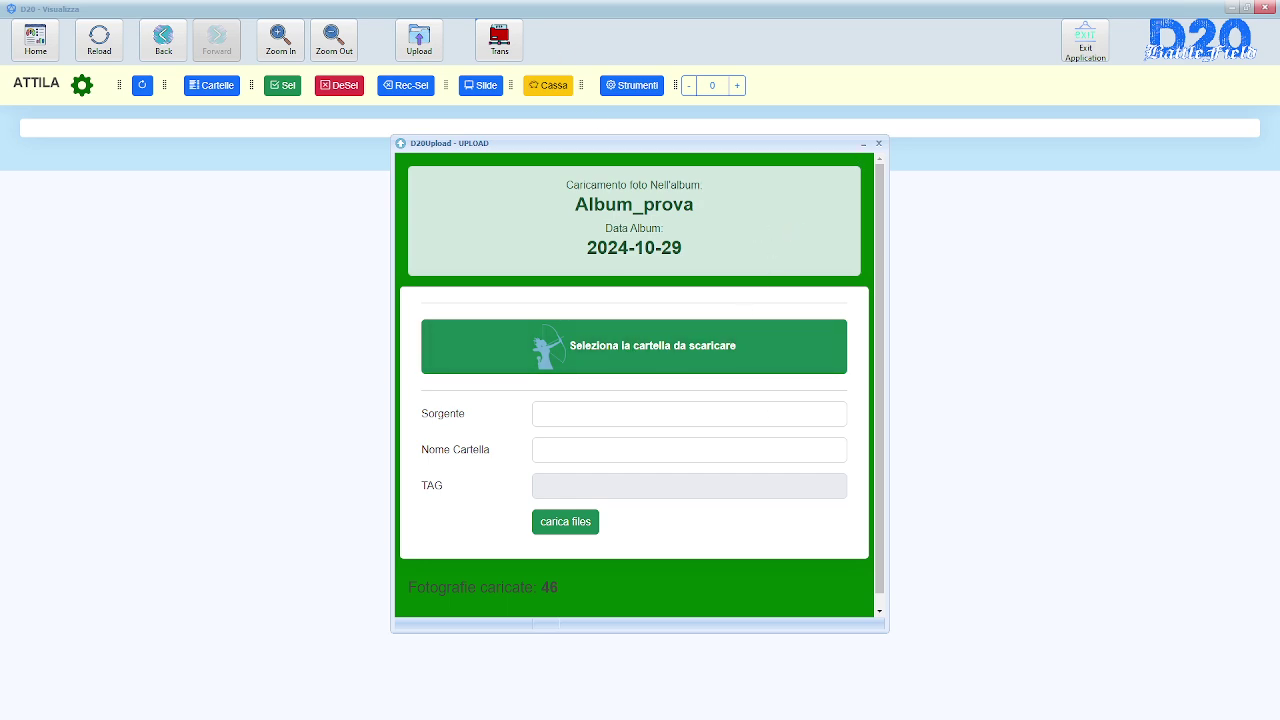
{"action": "left_click", "coordinate": [419, 40]}
{"action": "left_click", "coordinate": [419, 40]}
{"action": "left_click", "coordinate": [419, 40]}
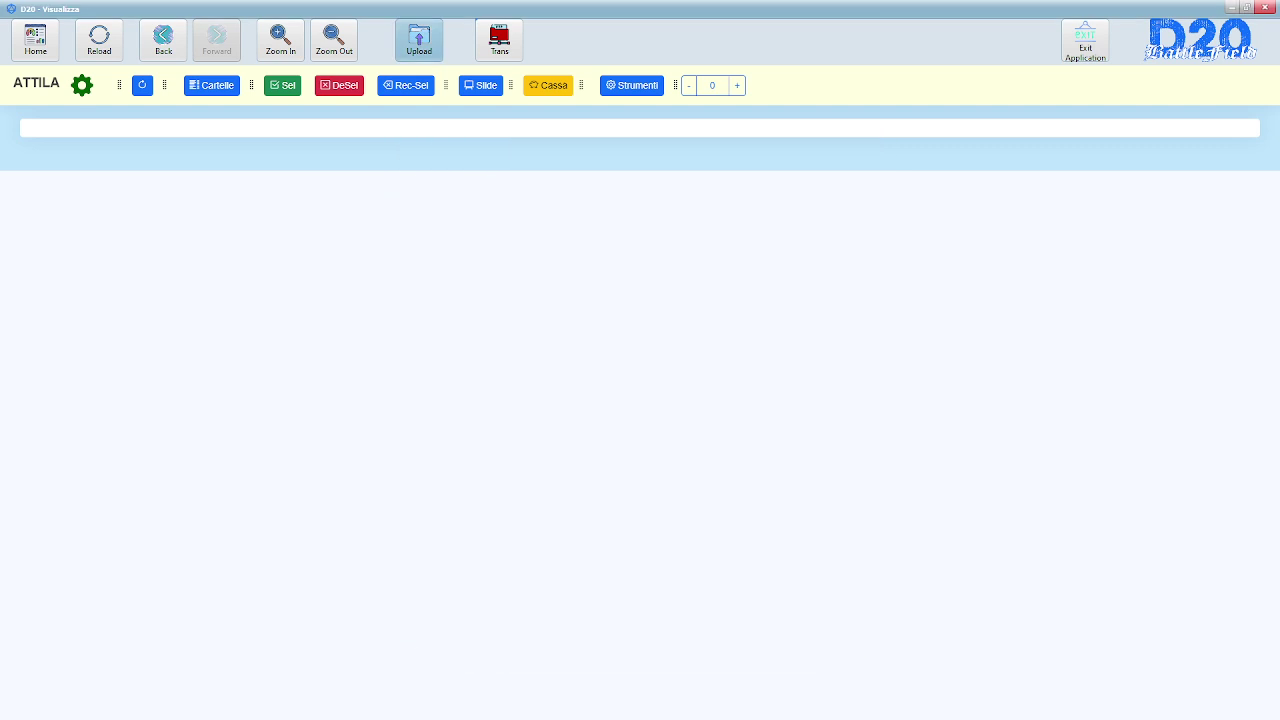
- Refresh the album's work area and check its folder list for Prima_cartella
{"action": "left_click", "coordinate": [419, 40]}
{"action": "left_click", "coordinate": [419, 40]}
{"action": "left_click", "coordinate": [142, 87]}
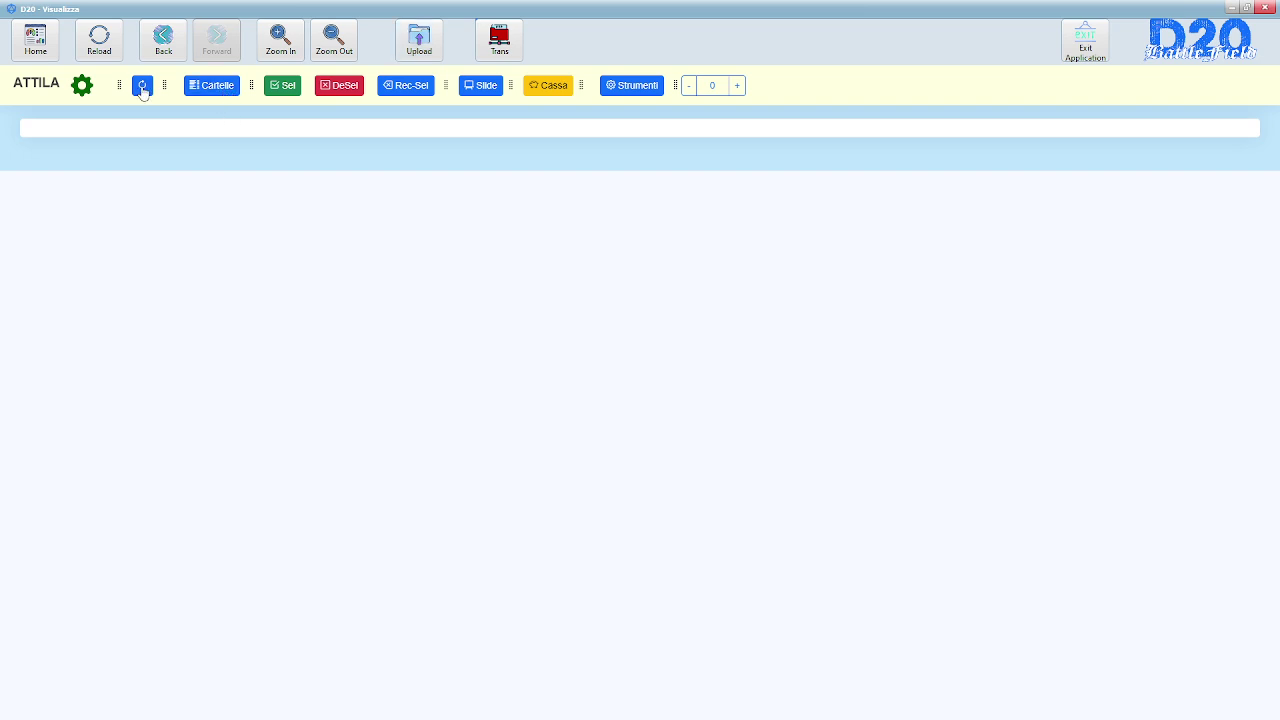
{"action": "left_click", "coordinate": [194, 88]}
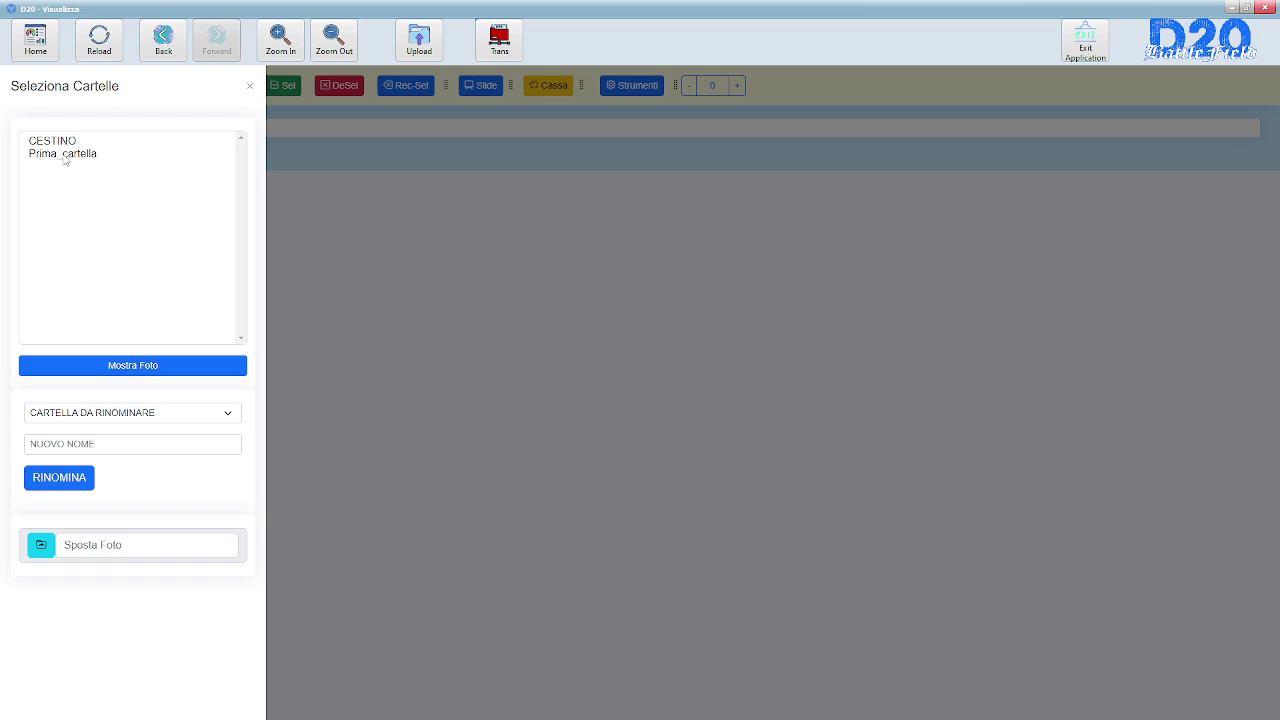
{"action": "left_click", "coordinate": [335, 176]}
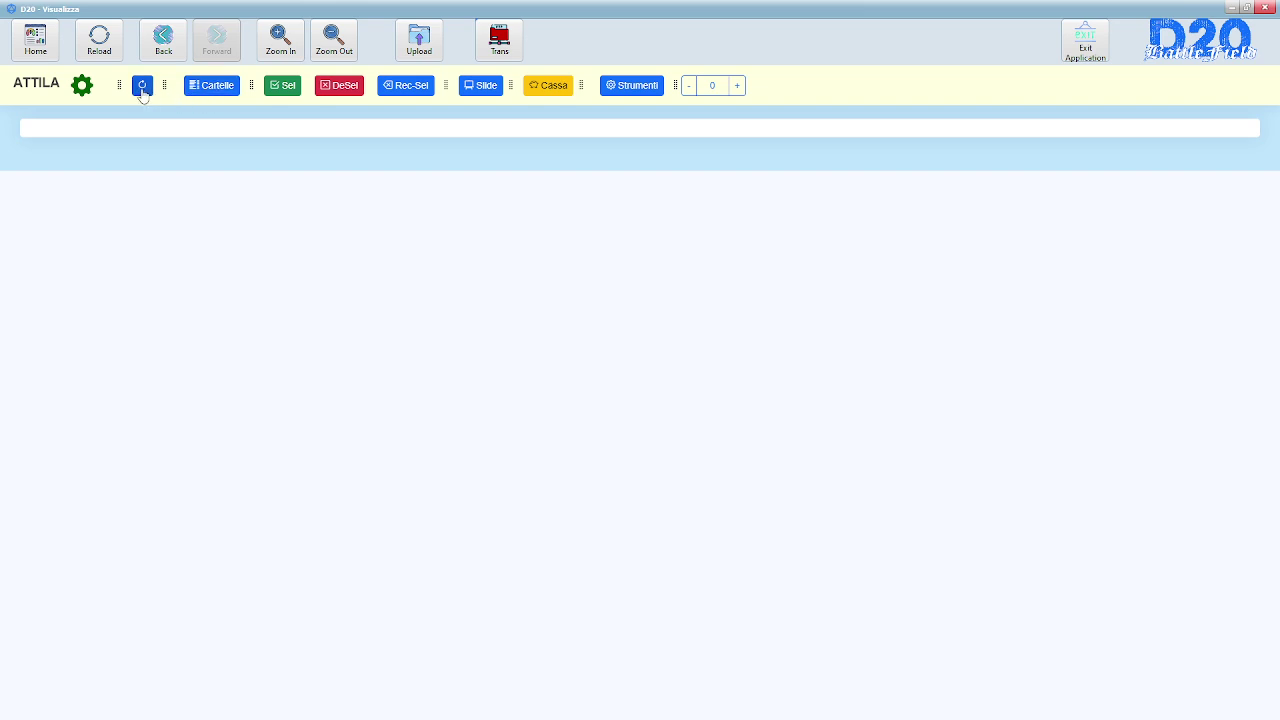
- Show the photos of the Prima_cartella folder in the work area and look through them
{"action": "left_click", "coordinate": [218, 88]}
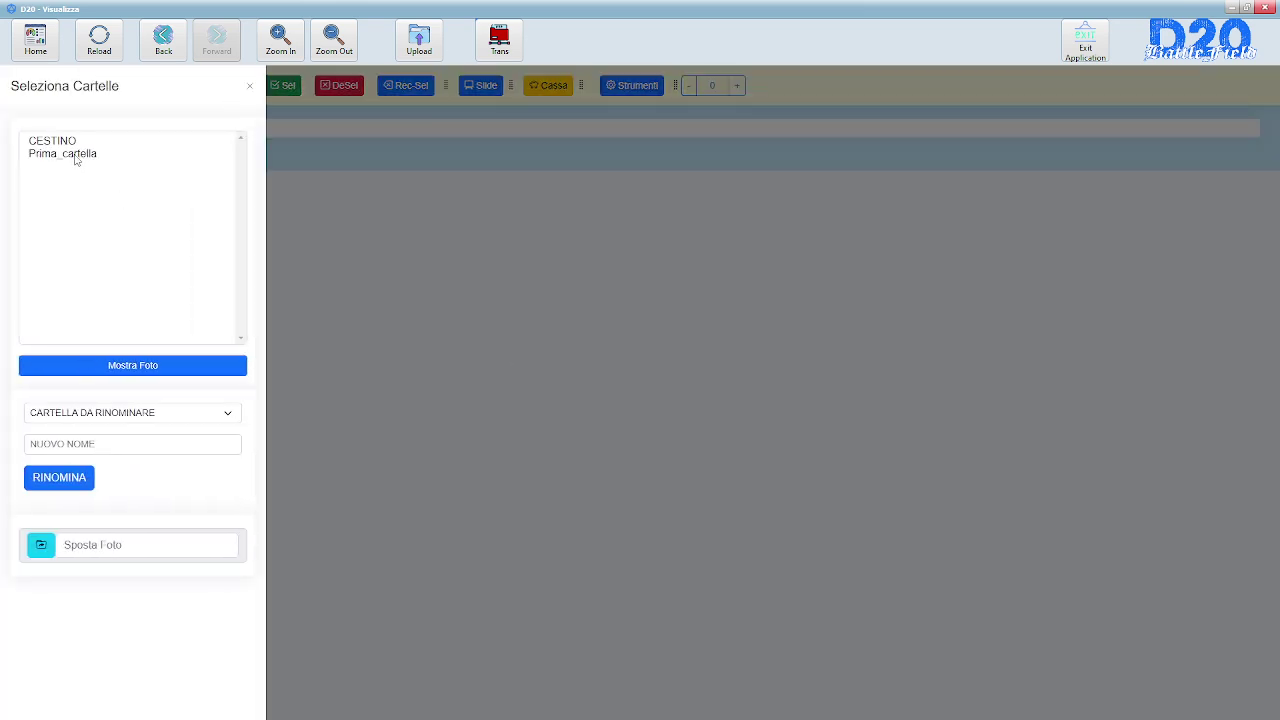
{"action": "left_click", "coordinate": [75, 155]}
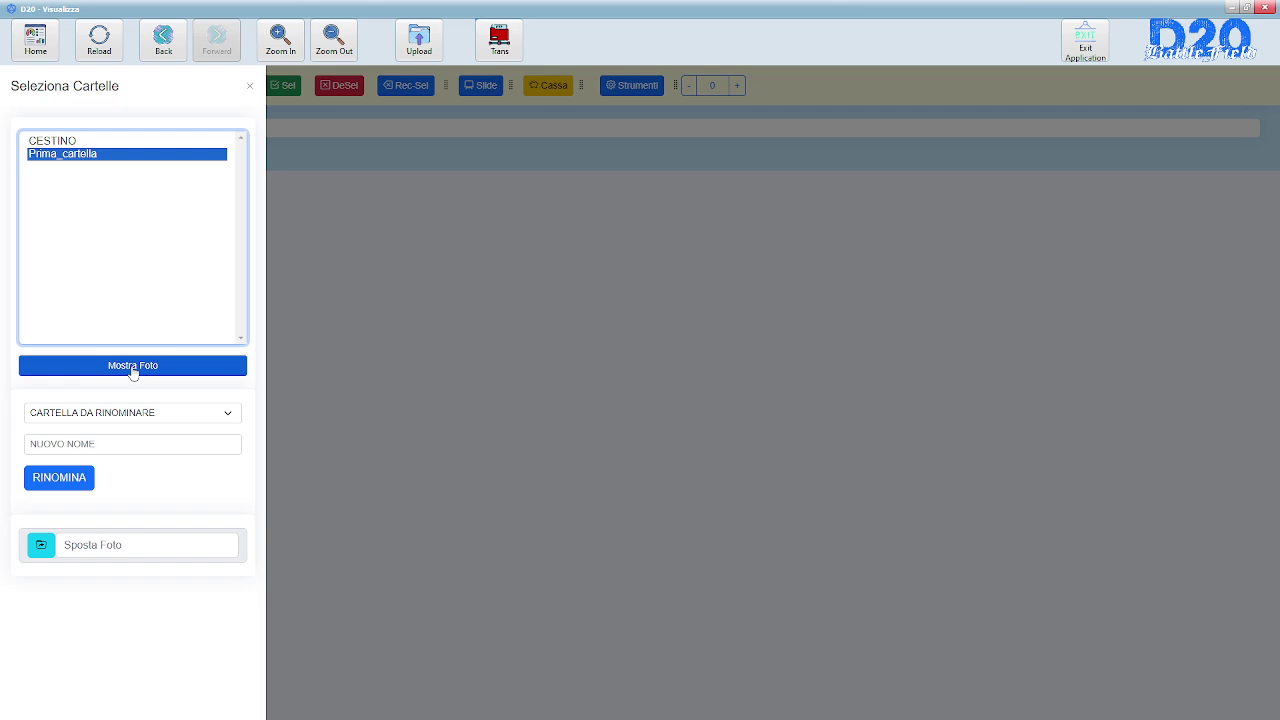
{"action": "left_click", "coordinate": [132, 368]}
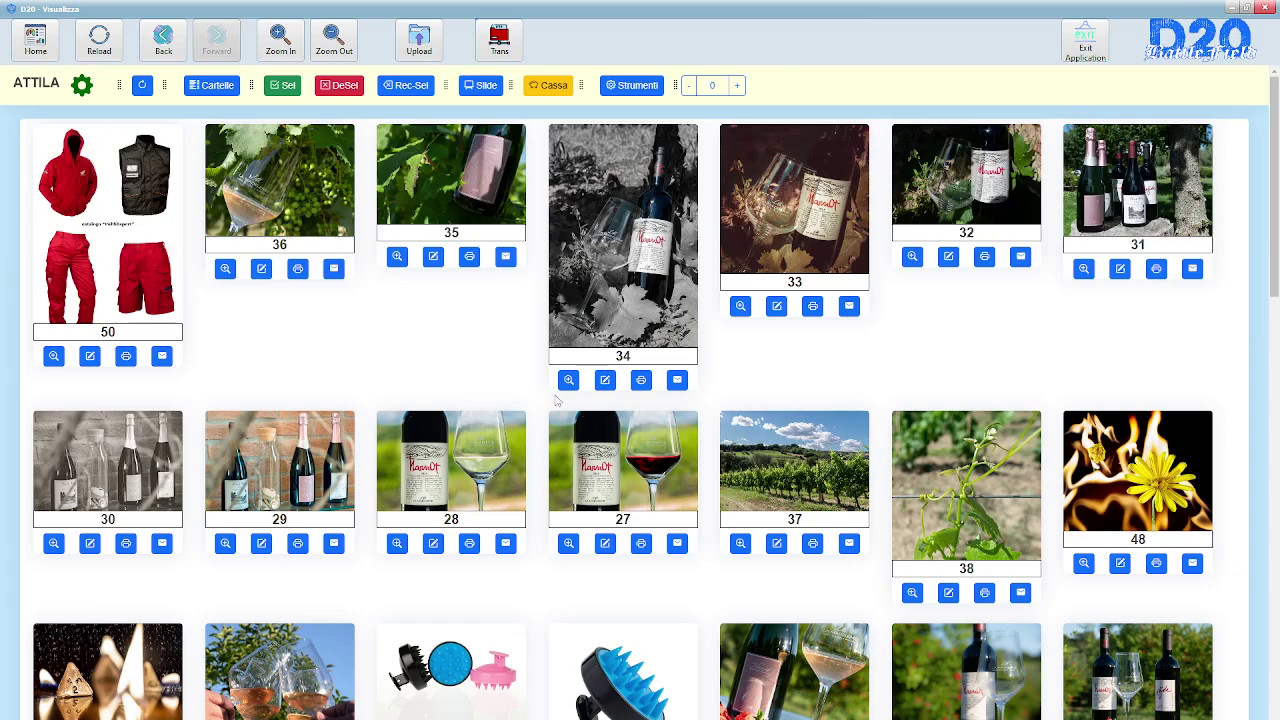
{"action": "scroll", "coordinate": [548, 375], "scroll_direction": "down", "scroll_amount": 15}
{"action": "scroll", "coordinate": [530, 467], "scroll_direction": "up", "scroll_amount": 15}
- Select photos 35, 28, 37, 48 and 45 and show only the selected ones
{"action": "left_click", "coordinate": [451, 190]}
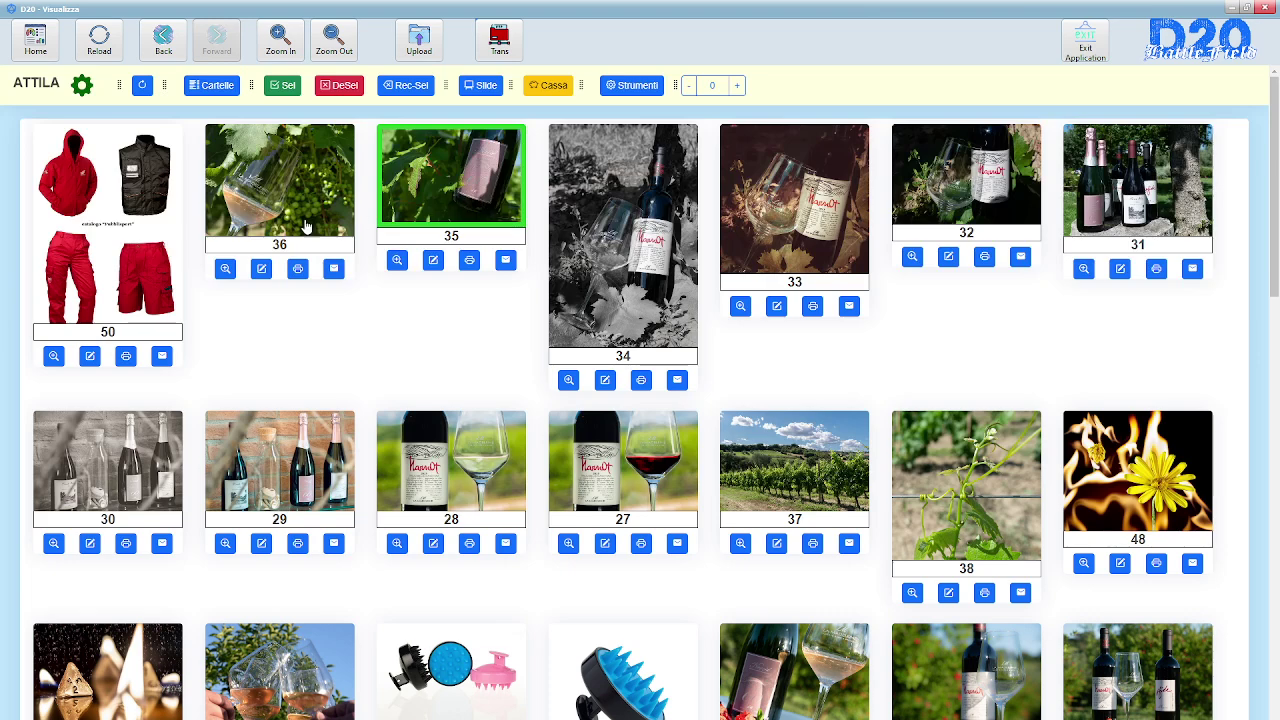
{"action": "left_click", "coordinate": [428, 465]}
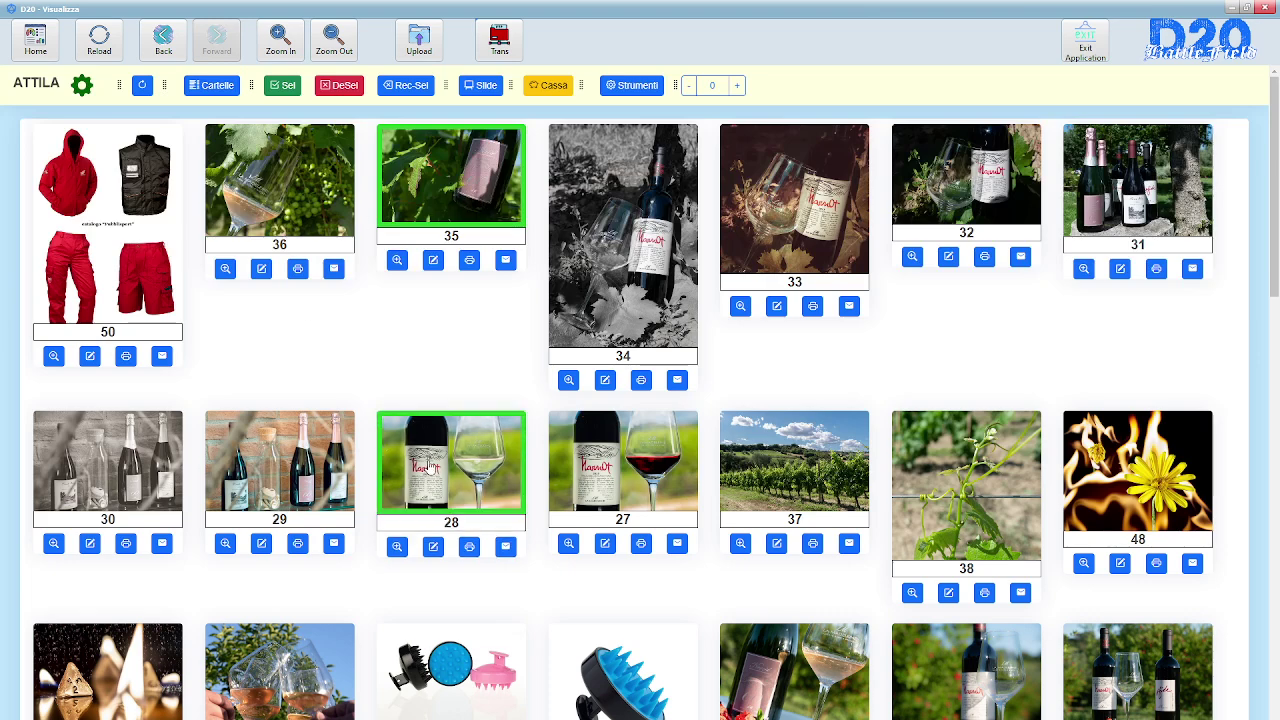
{"action": "left_click", "coordinate": [777, 472]}
{"action": "left_click", "coordinate": [1098, 488]}
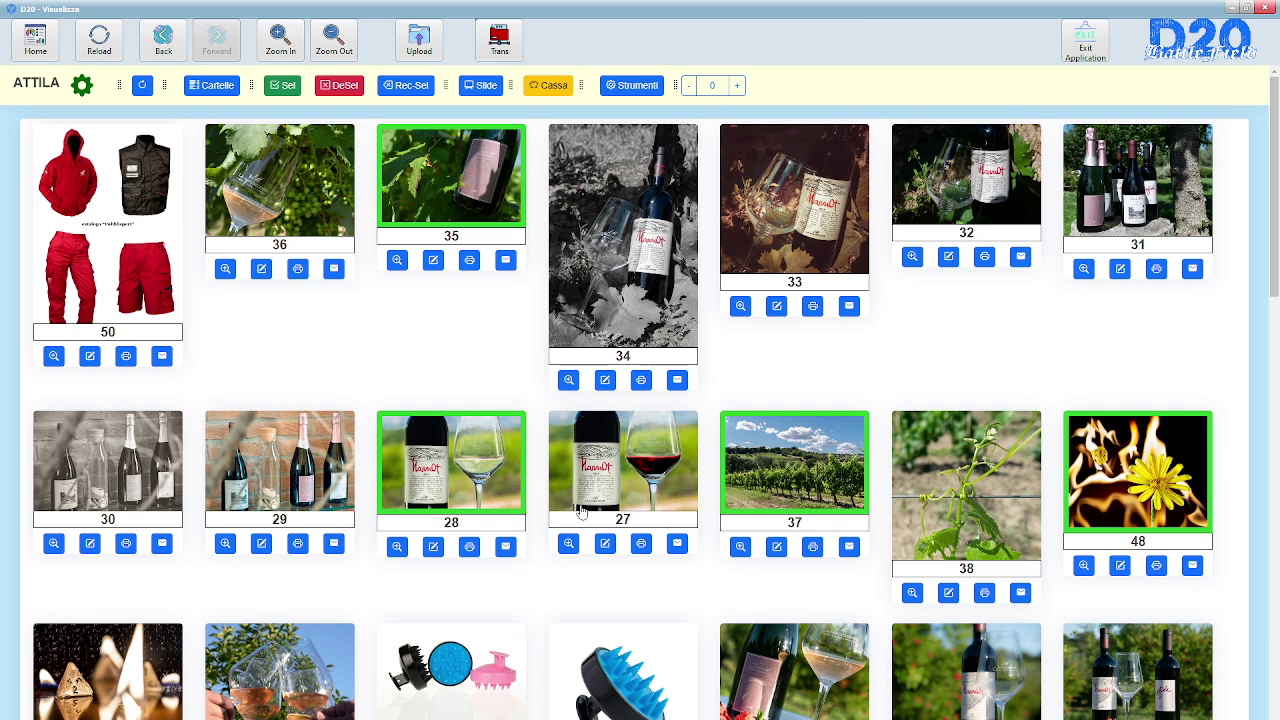
{"action": "left_click", "coordinate": [487, 678]}
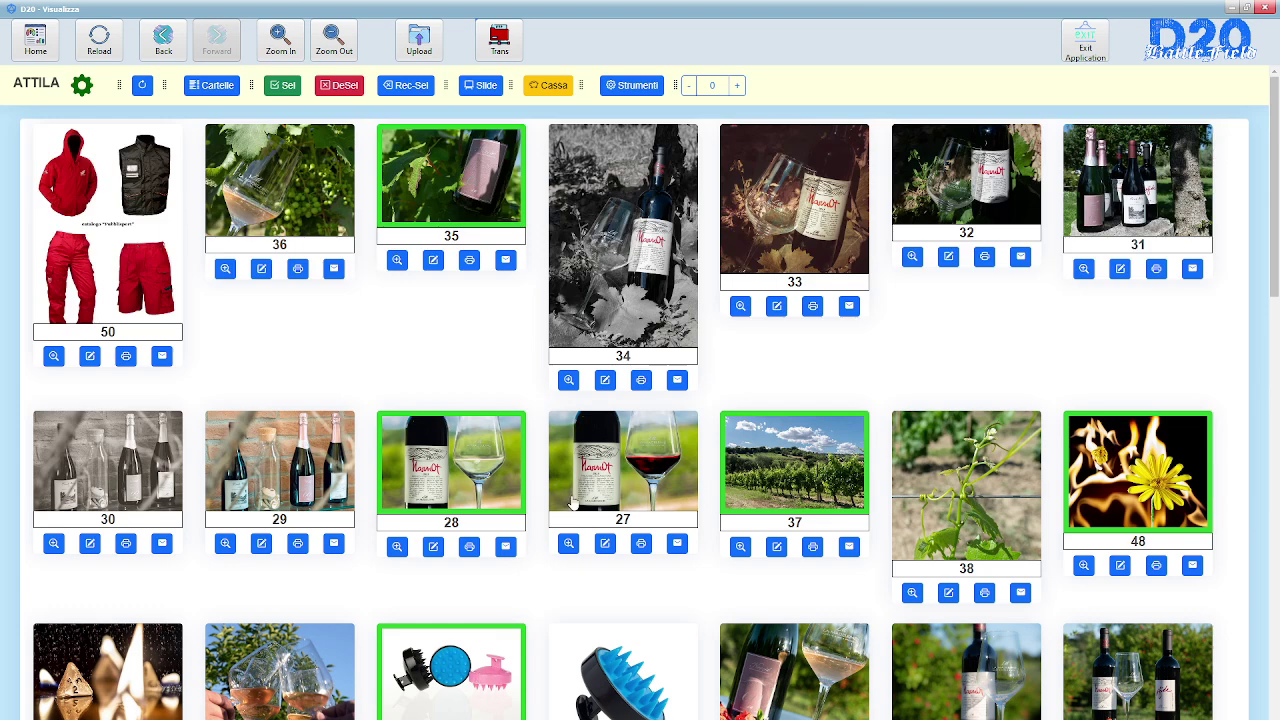
{"action": "left_click", "coordinate": [284, 88]}
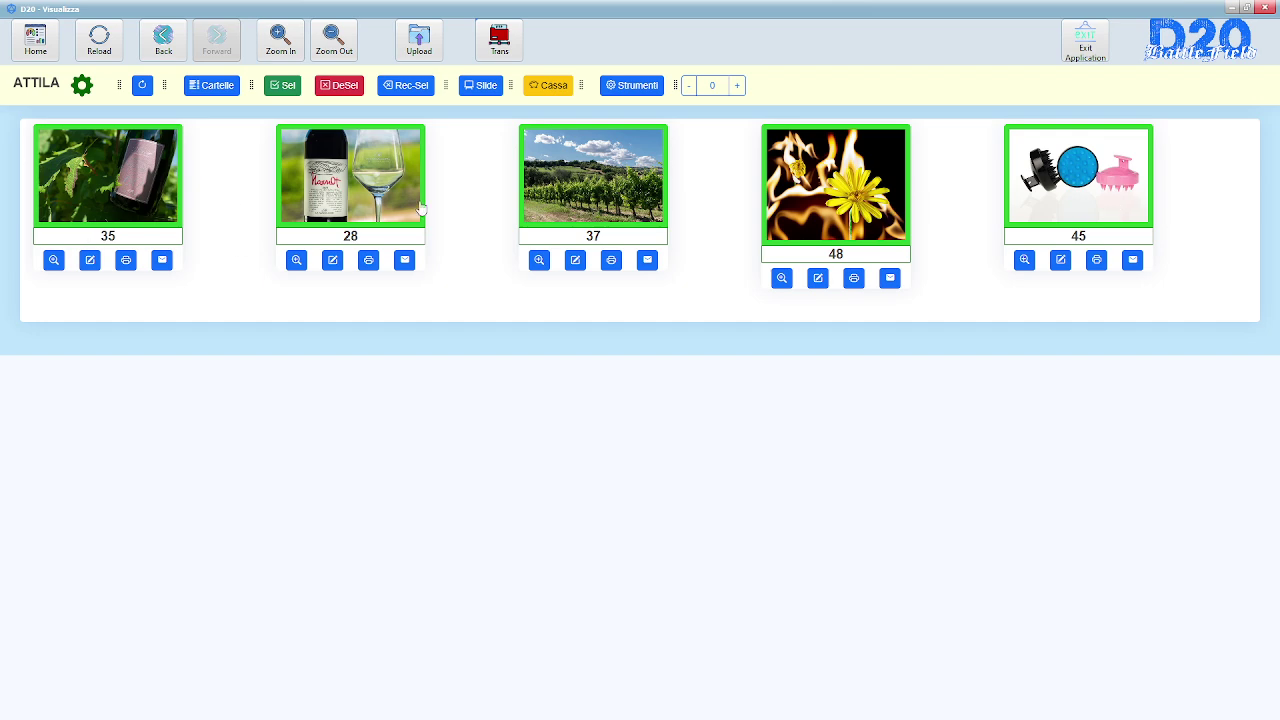
- Enlarge photo 35 and browse the selected photos forward and backward to the start of the sequence
{"action": "left_click", "coordinate": [54, 261]}
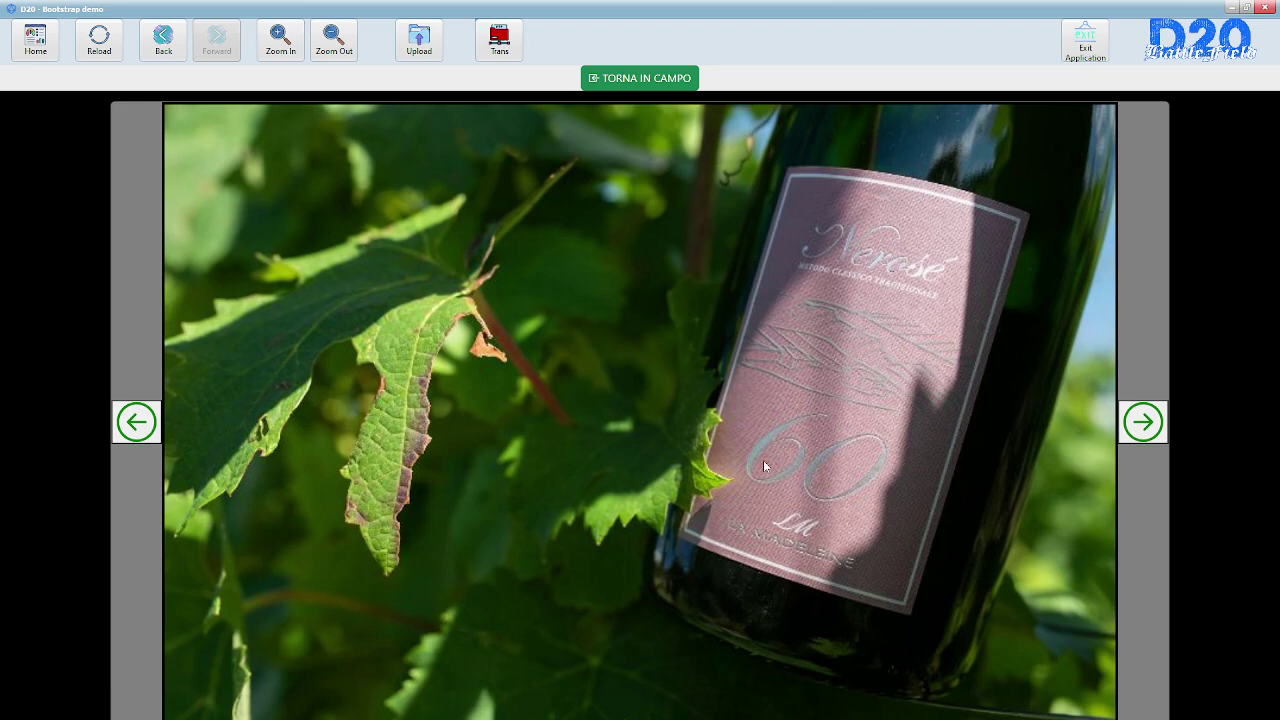
{"action": "left_click", "coordinate": [1142, 424]}
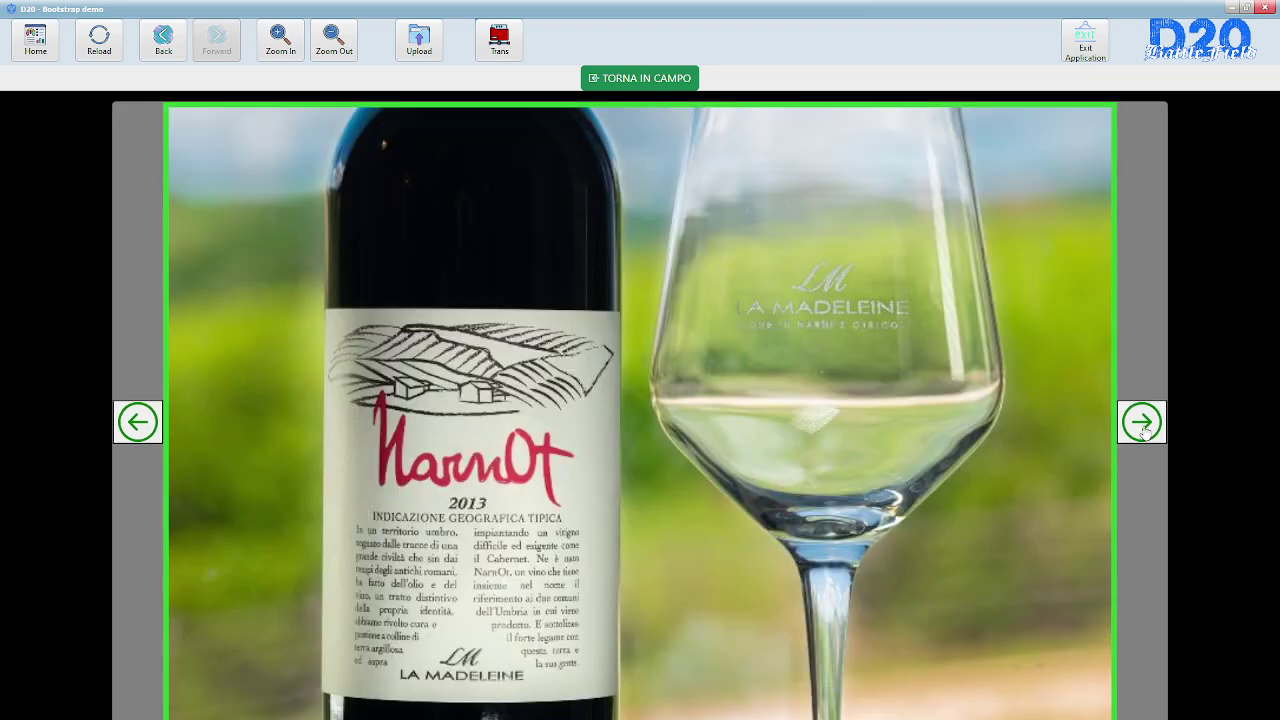
{"action": "left_click", "coordinate": [1142, 424]}
{"action": "left_click", "coordinate": [1141, 423]}
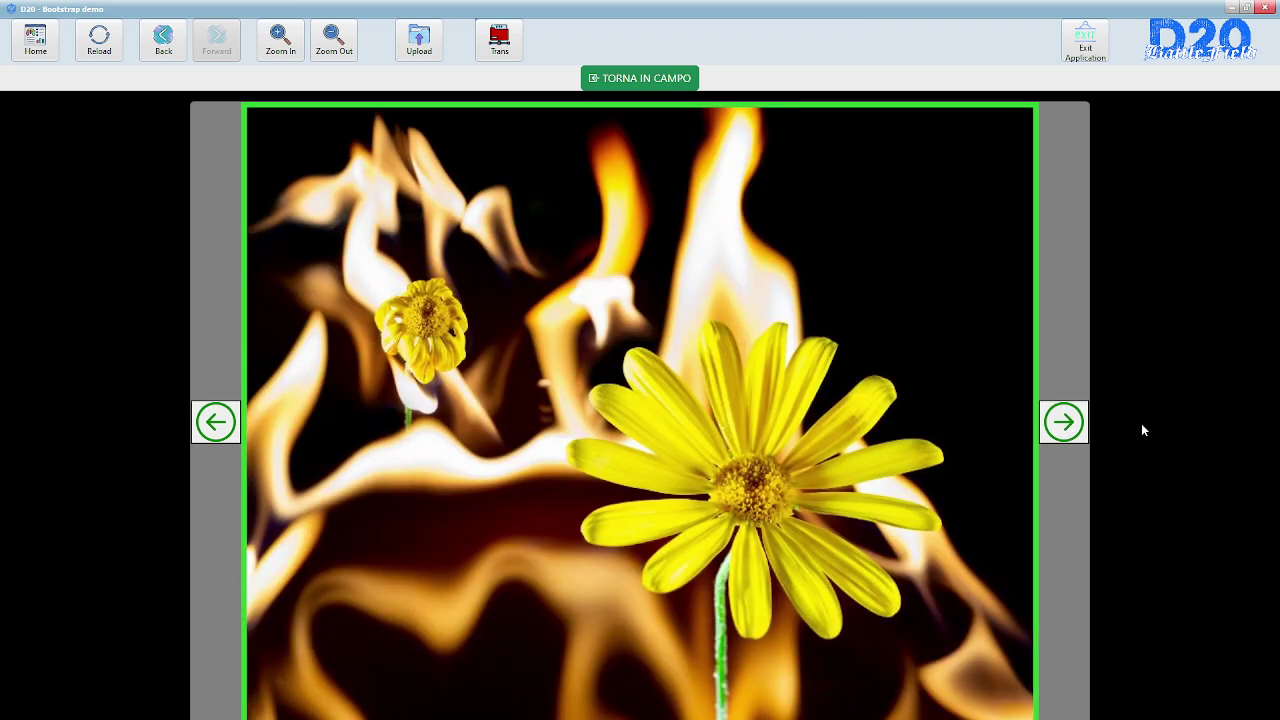
{"action": "left_click", "coordinate": [213, 425]}
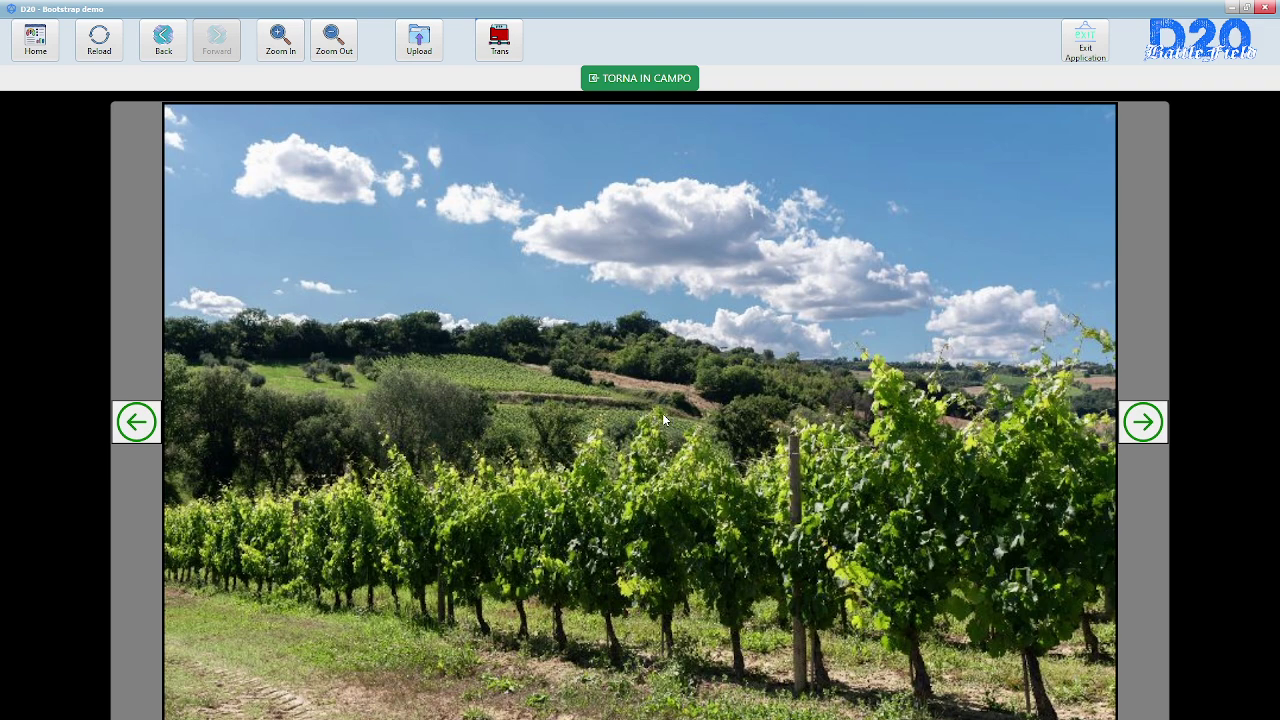
{"action": "left_click", "coordinate": [138, 426]}
{"action": "left_click", "coordinate": [138, 426]}
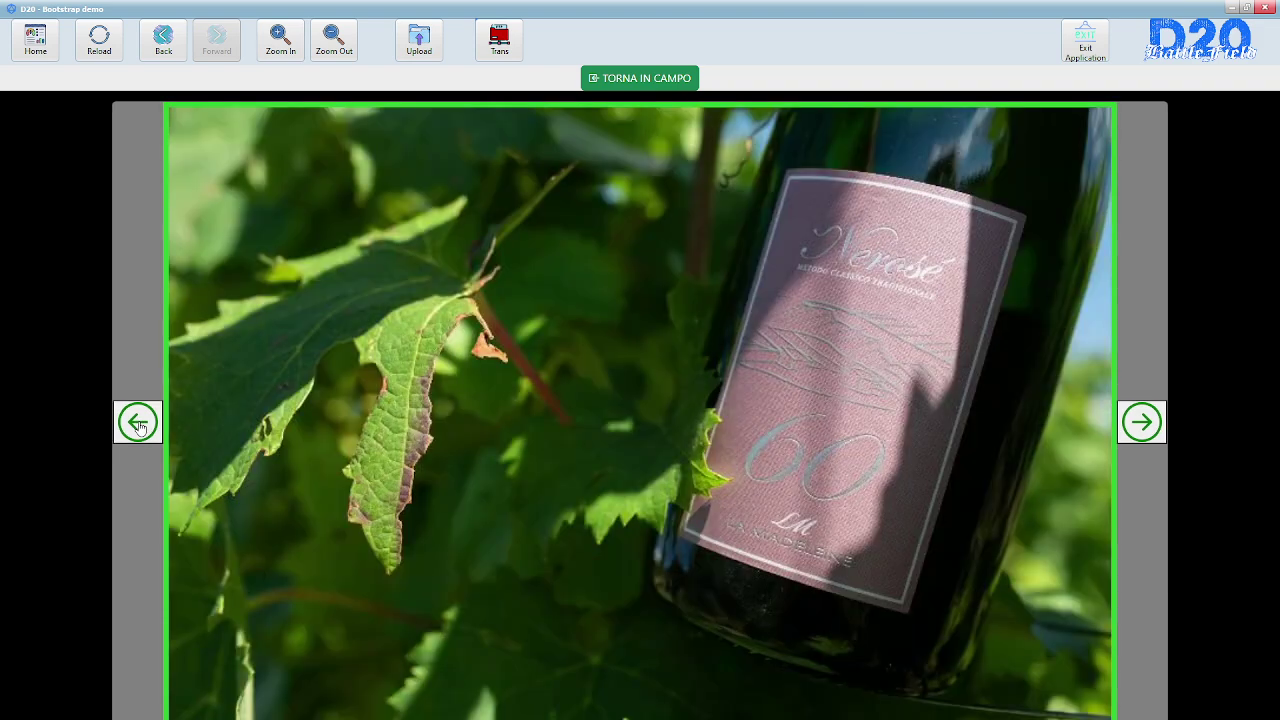
{"action": "left_click", "coordinate": [138, 426]}
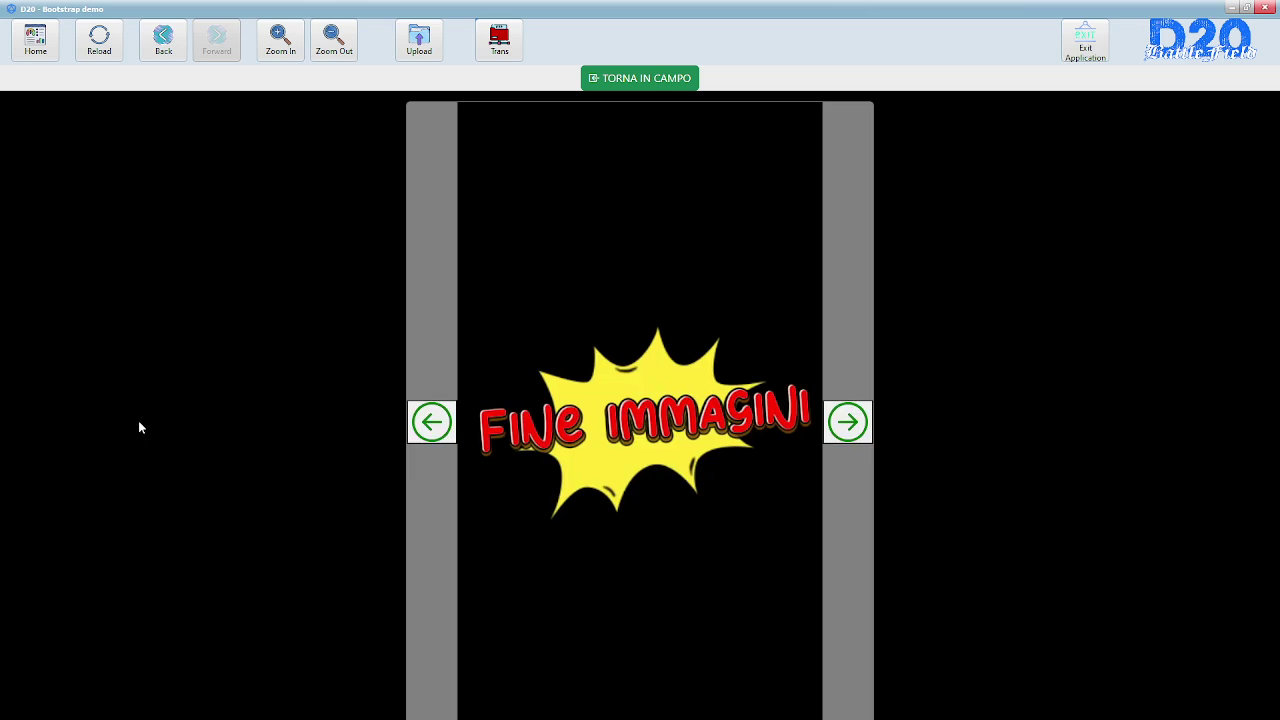
- Browse to enlarged photo 37, remove it from the selection and return to the selected photos
{"action": "left_click", "coordinate": [845, 424]}
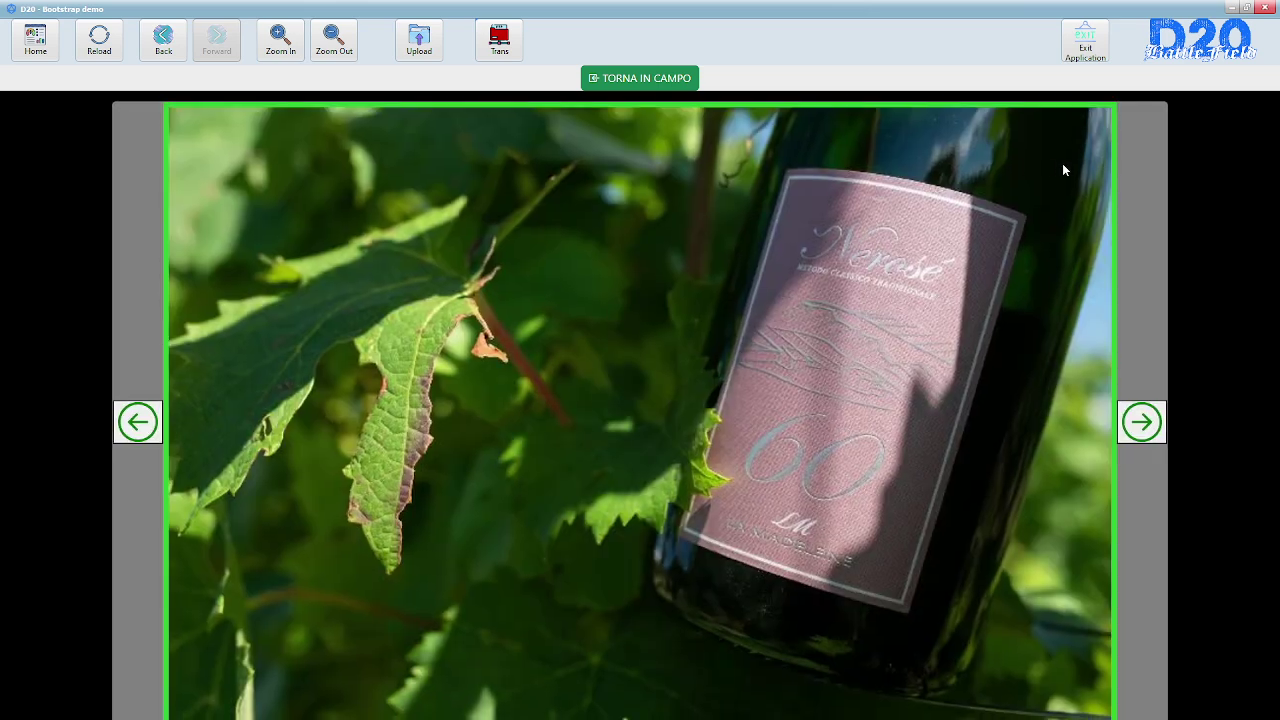
{"action": "left_click", "coordinate": [1143, 424]}
{"action": "left_click", "coordinate": [1143, 425]}
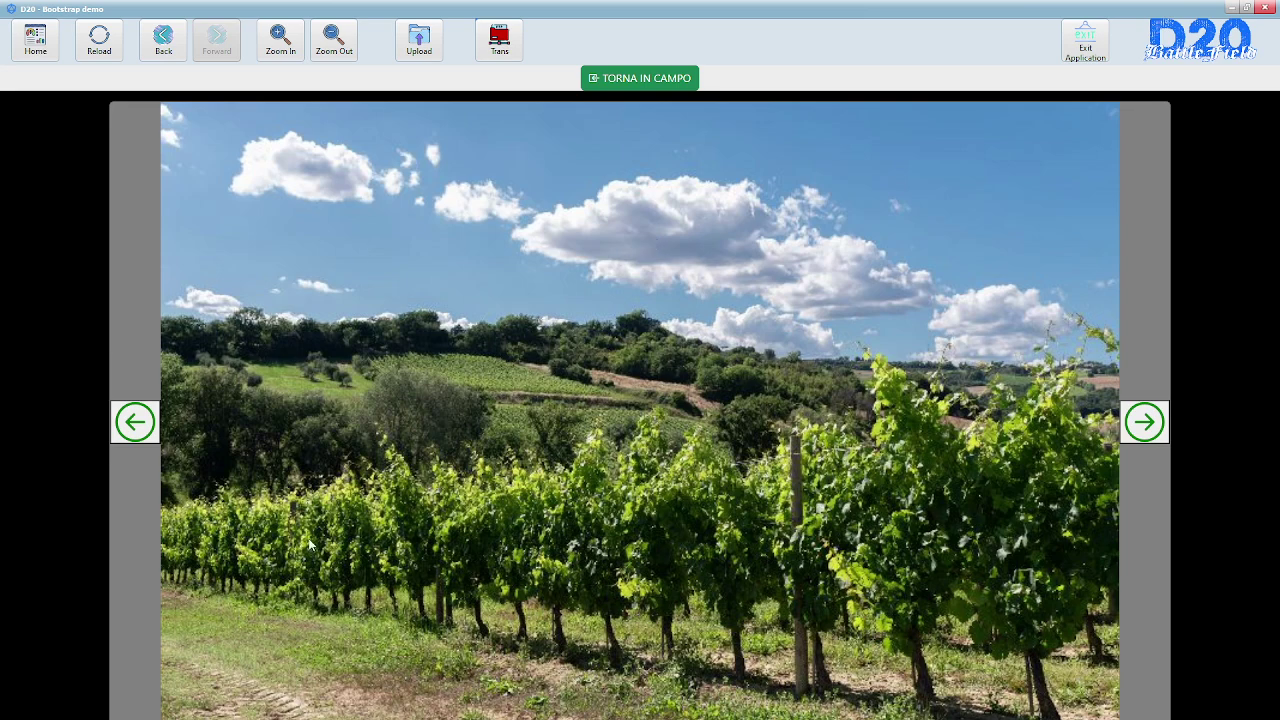
{"action": "left_click", "coordinate": [168, 45]}
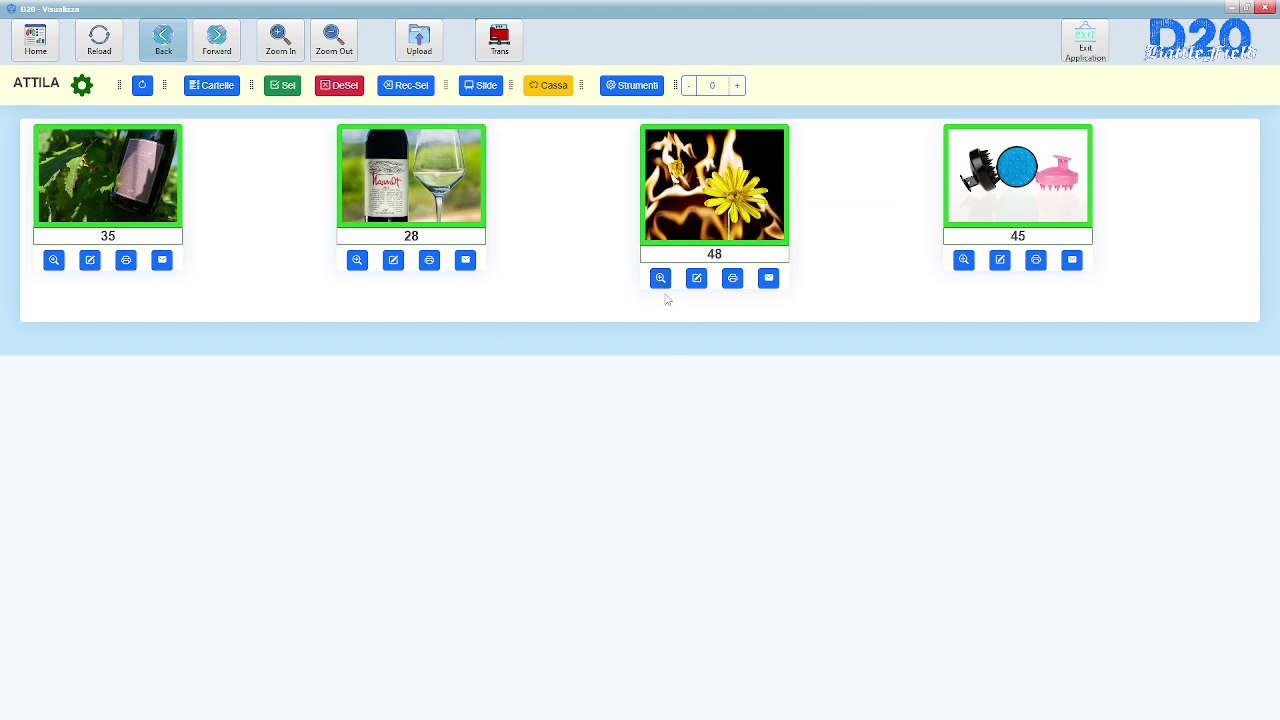
- Browse the enlarged selected photos, remove photo 35 from the selection and return to the work area
{"action": "left_click", "coordinate": [54, 261]}
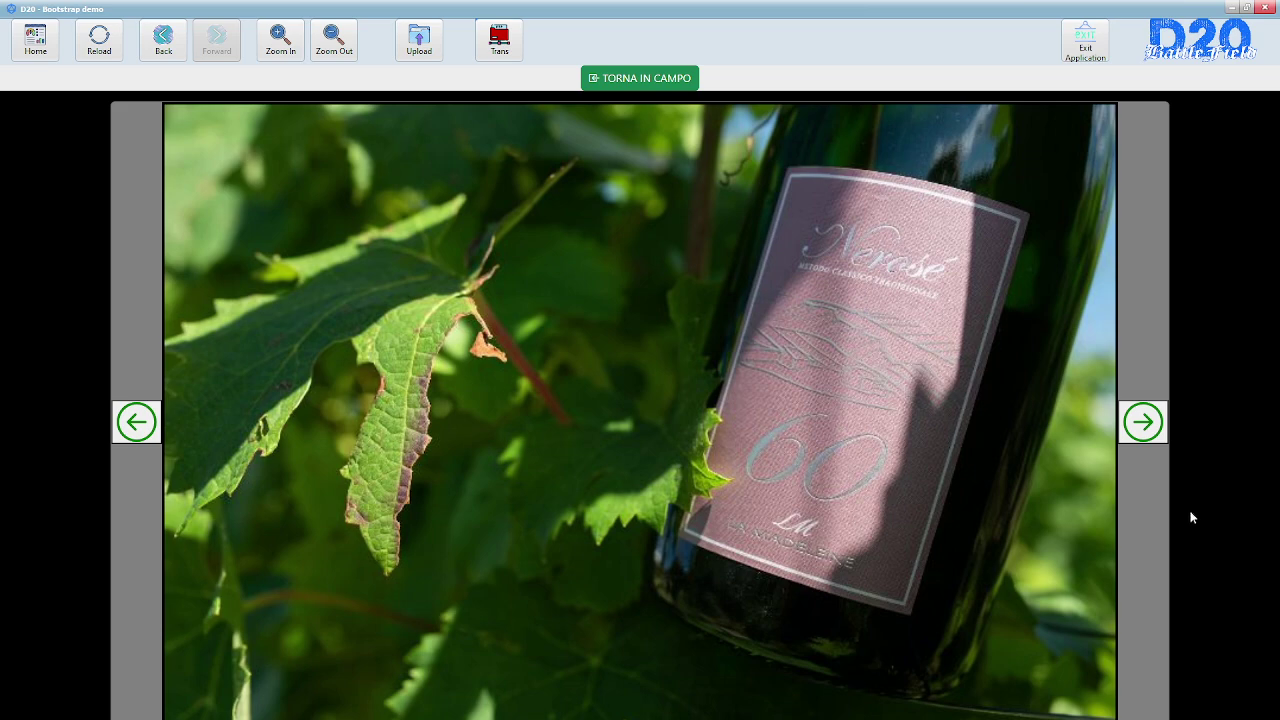
{"action": "left_click", "coordinate": [1147, 426]}
{"action": "left_click", "coordinate": [1145, 424]}
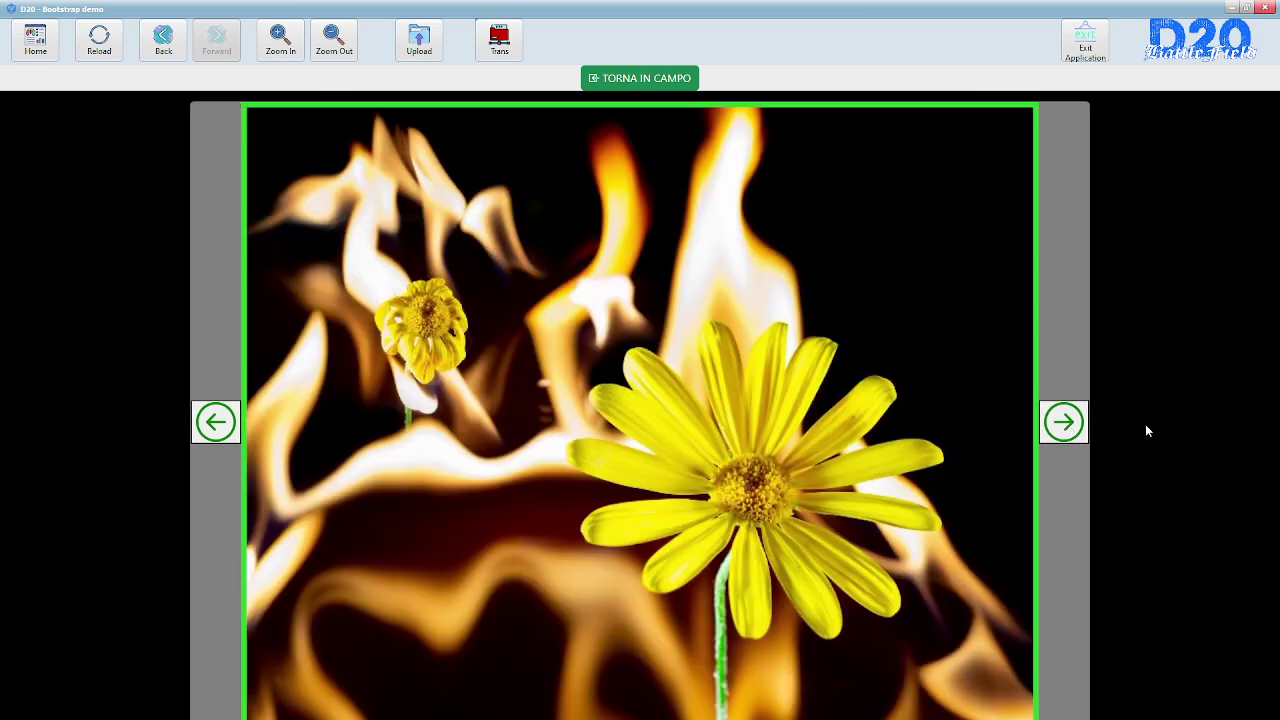
{"action": "left_click", "coordinate": [1063, 422]}
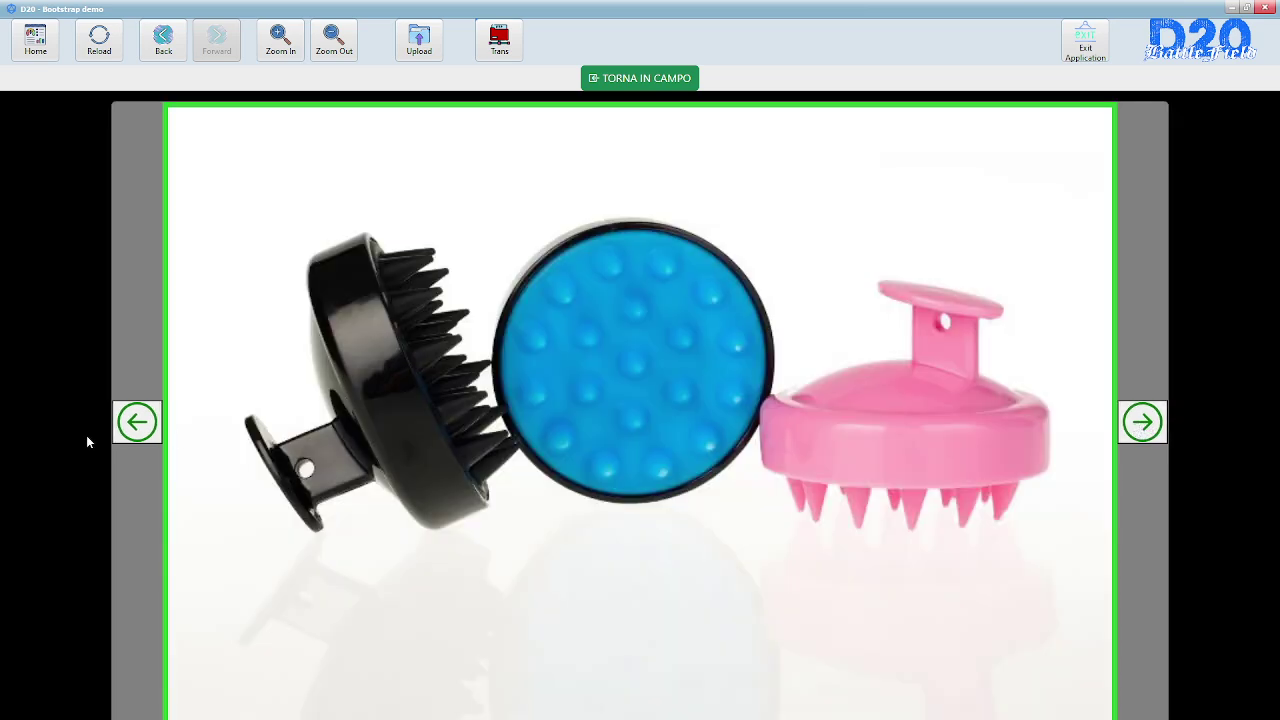
{"action": "left_click", "coordinate": [135, 423]}
{"action": "left_click", "coordinate": [197, 426]}
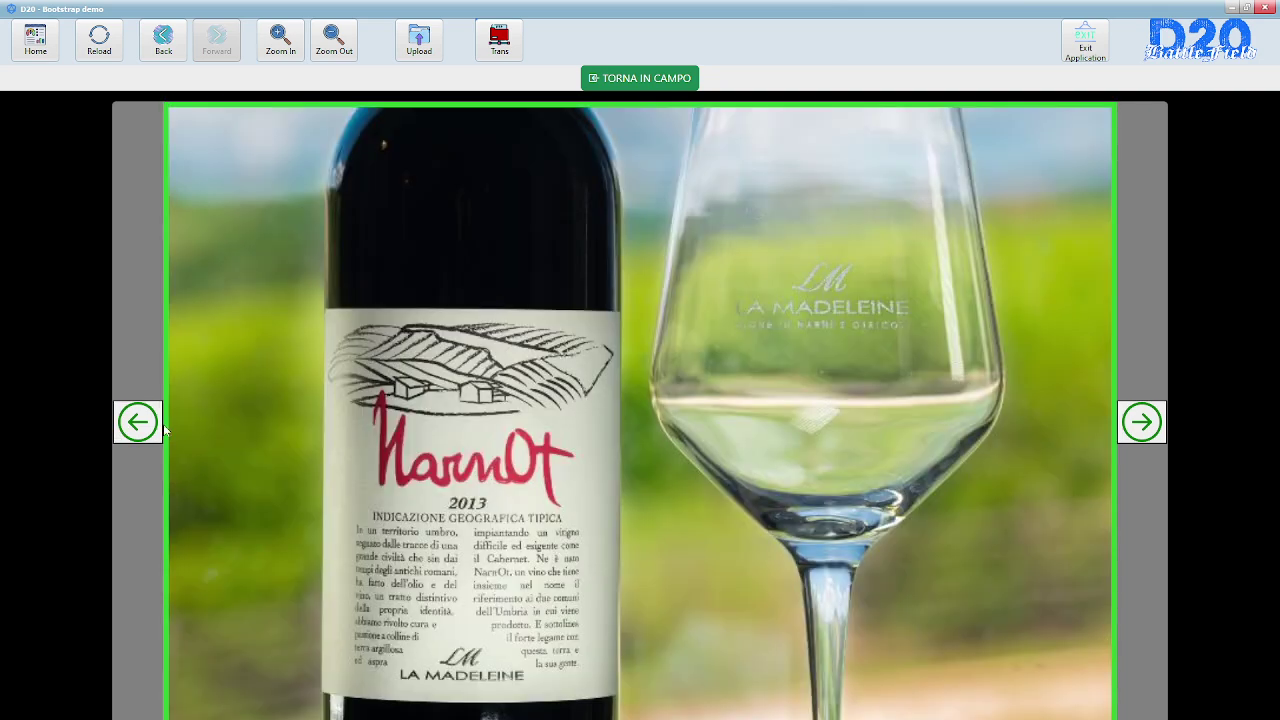
{"action": "left_click", "coordinate": [145, 428]}
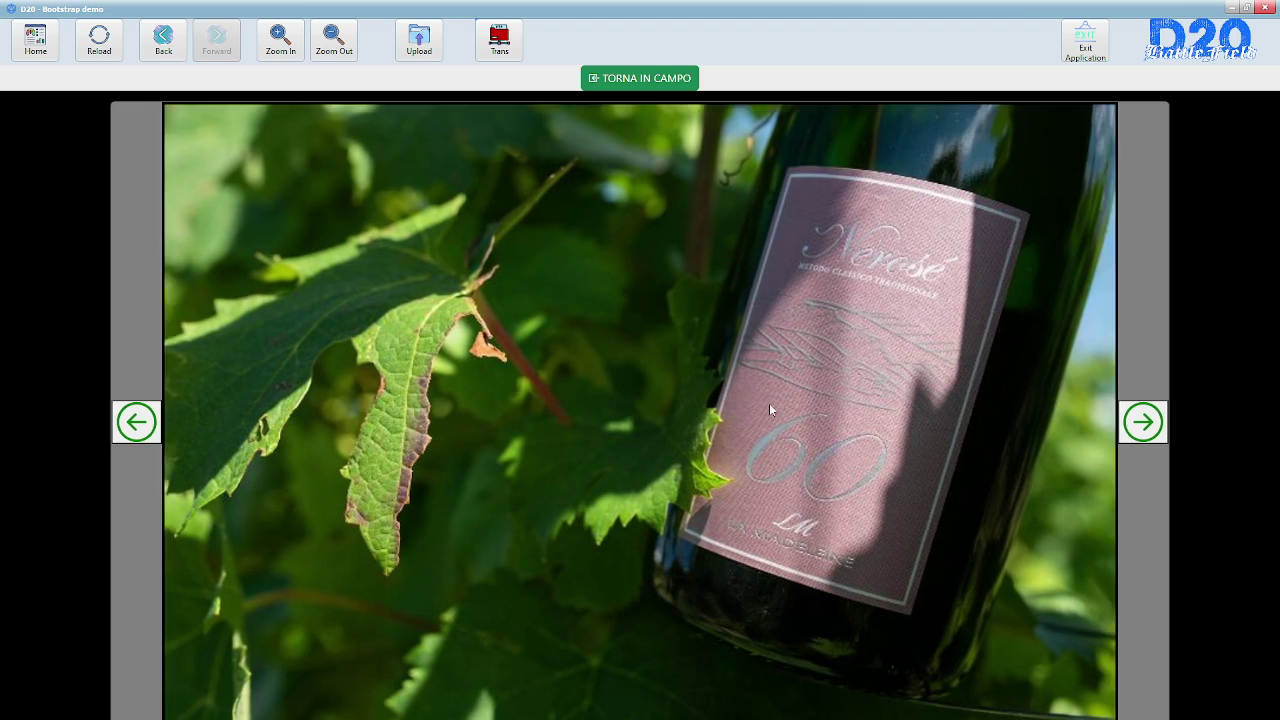
{"action": "left_click", "coordinate": [163, 40]}
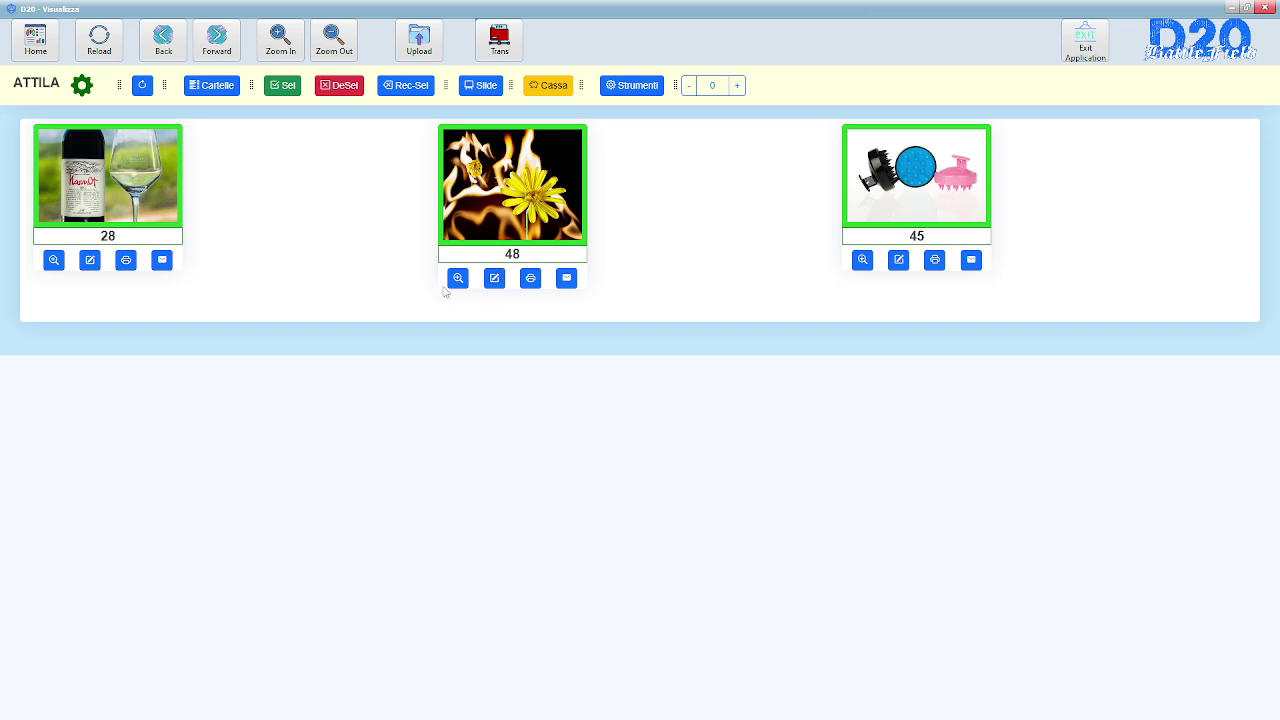
- Crop photo 48 around its two yellow flowers, preview the print and close the print window without printing
{"action": "left_click", "coordinate": [531, 280]}
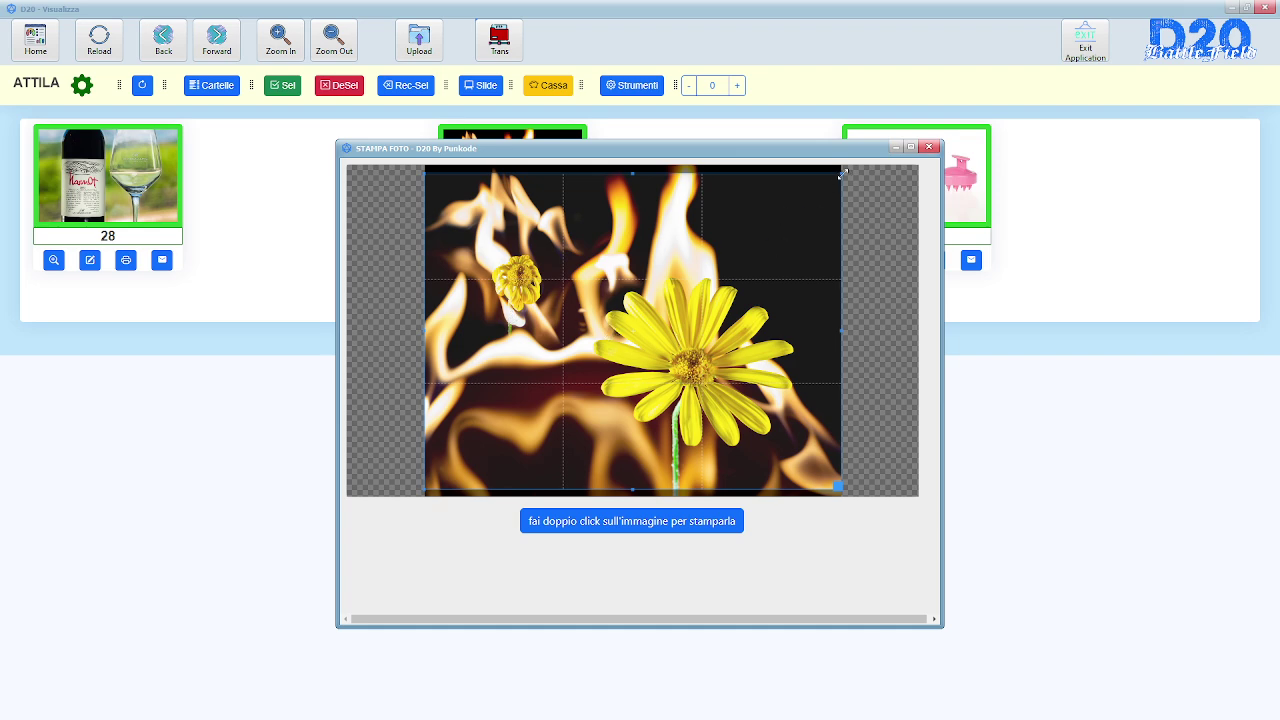
{"action": "left_click_drag", "start_coordinate": [836, 175], "coordinate": [736, 253]}
{"action": "left_click_drag", "start_coordinate": [605, 290], "coordinate": [662, 261]}
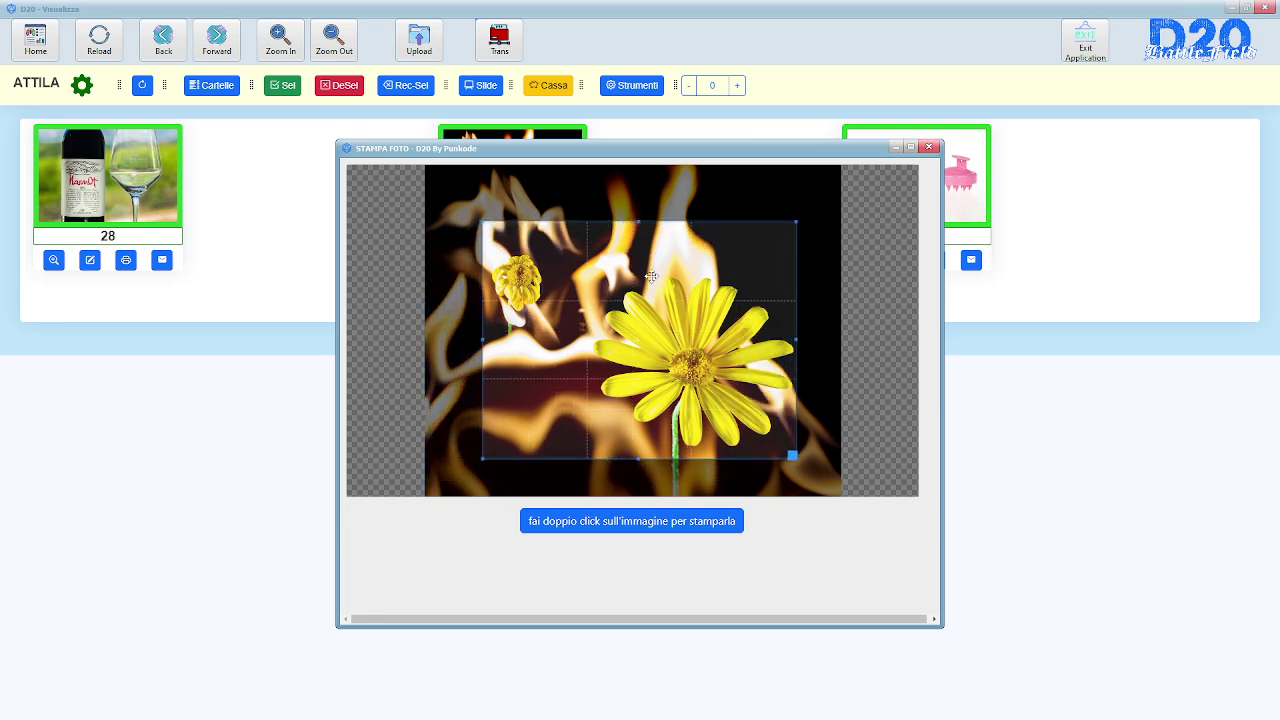
{"action": "double_click", "coordinate": [651, 351]}
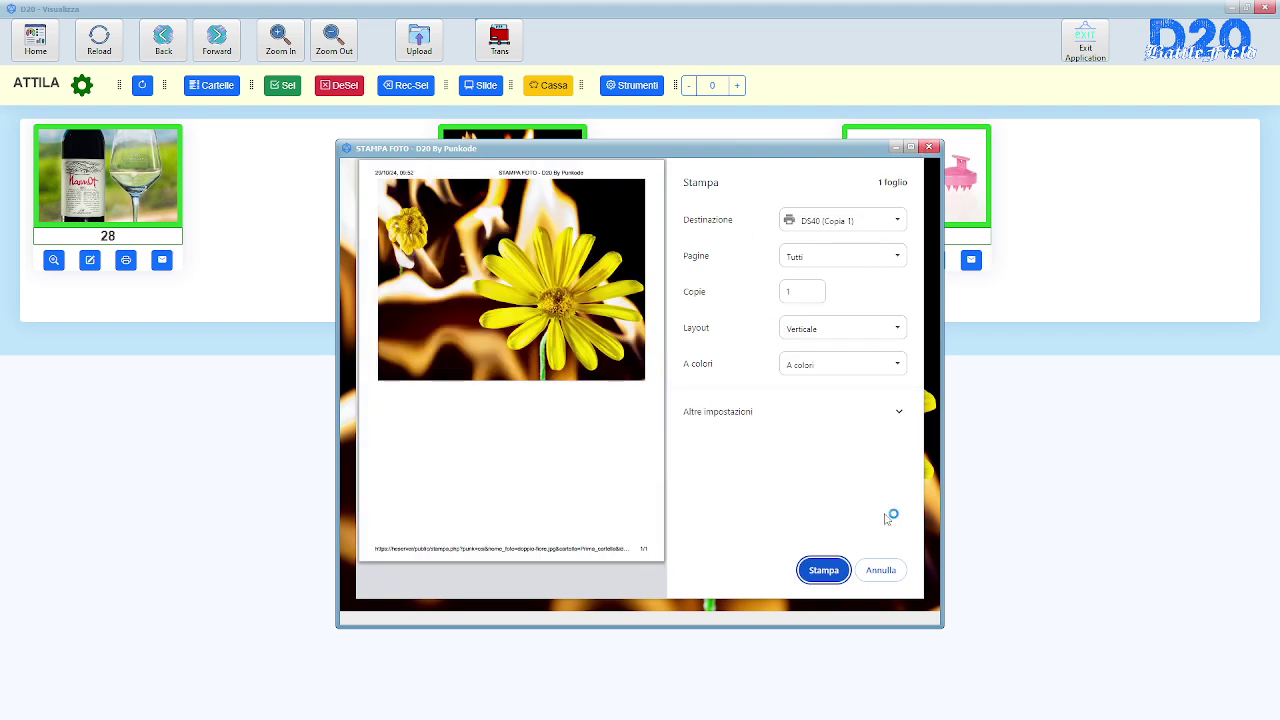
{"action": "left_click", "coordinate": [889, 579]}
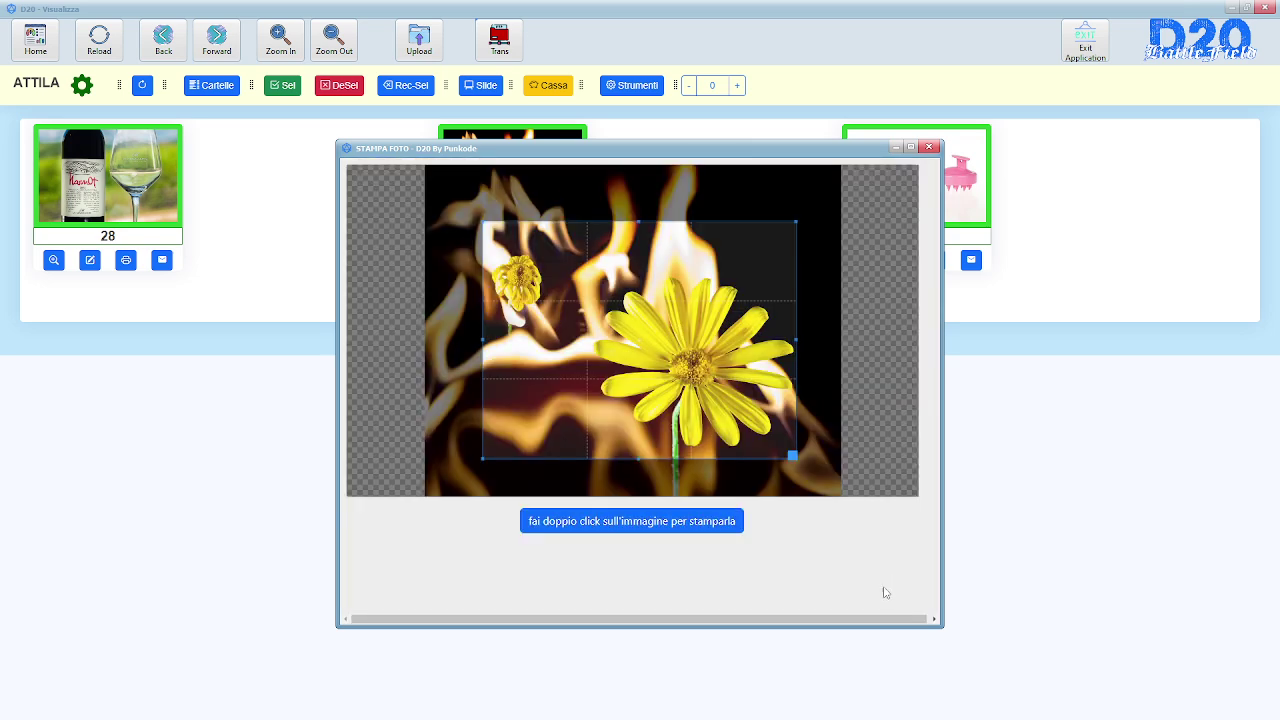
{"action": "left_click", "coordinate": [929, 148]}
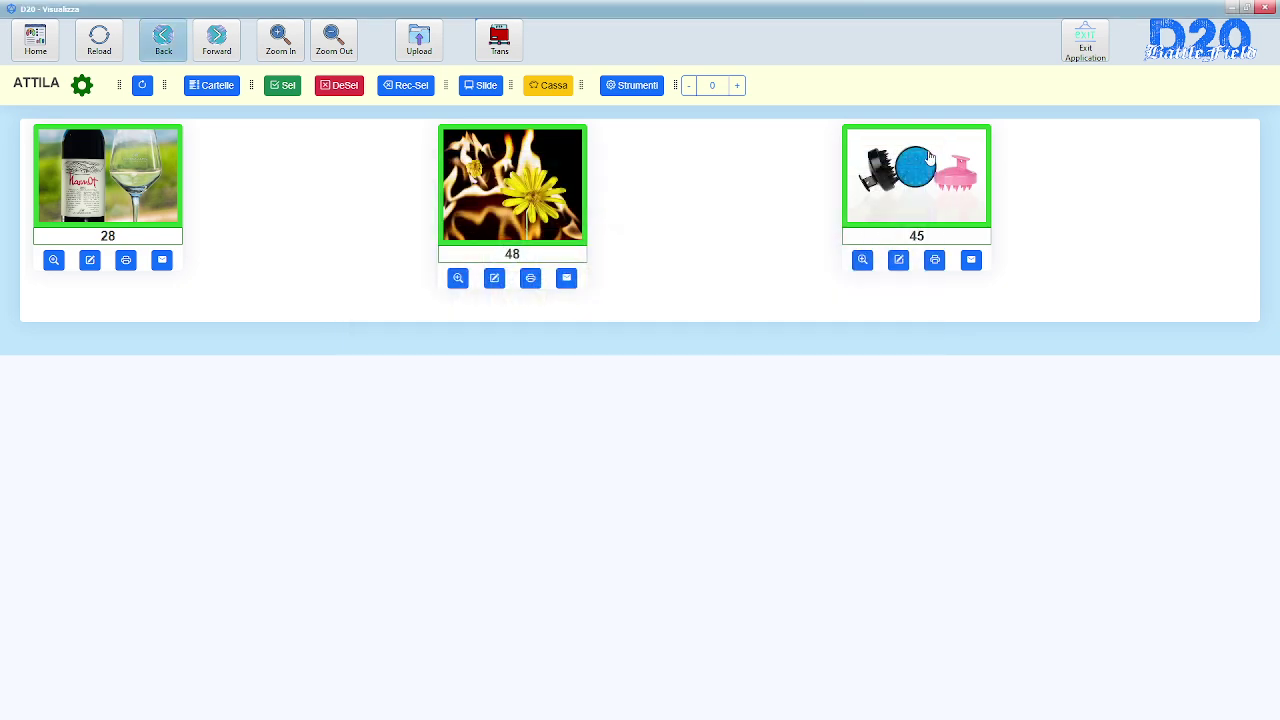
- Preview the print of photo 45 without cropping it and close the print window without printing
{"action": "left_click", "coordinate": [933, 264]}
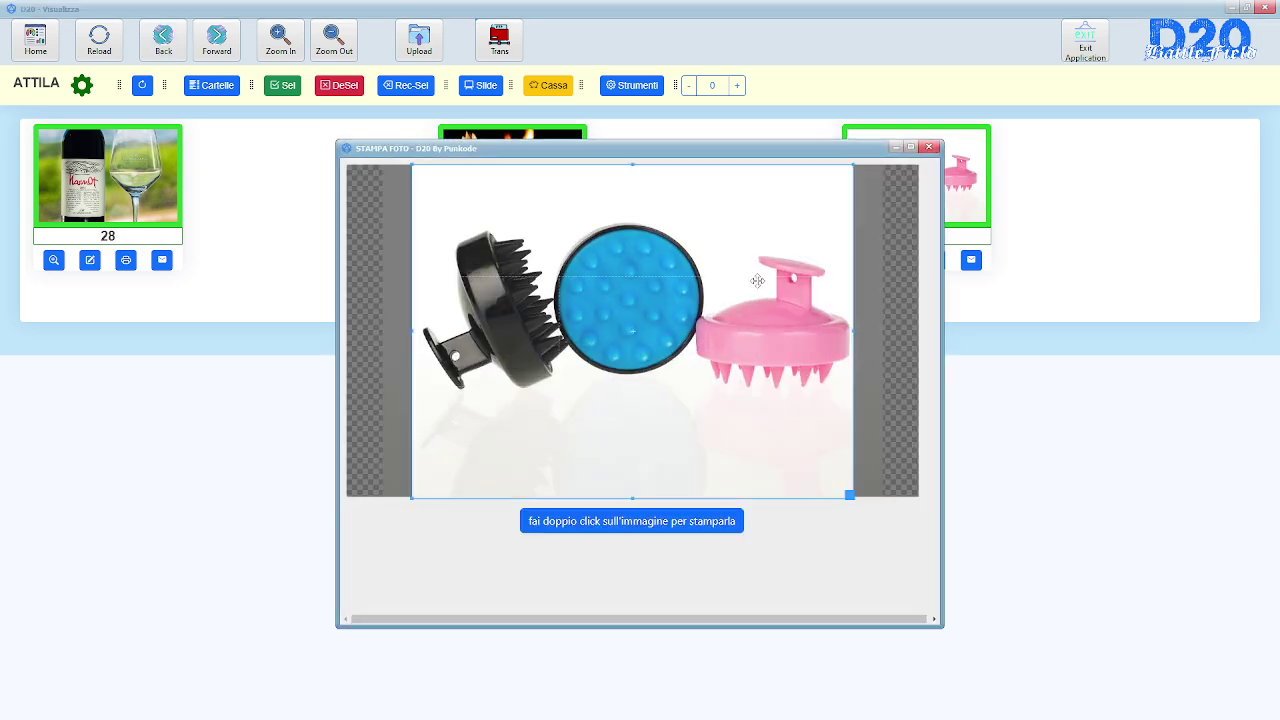
{"action": "double_click", "coordinate": [651, 294]}
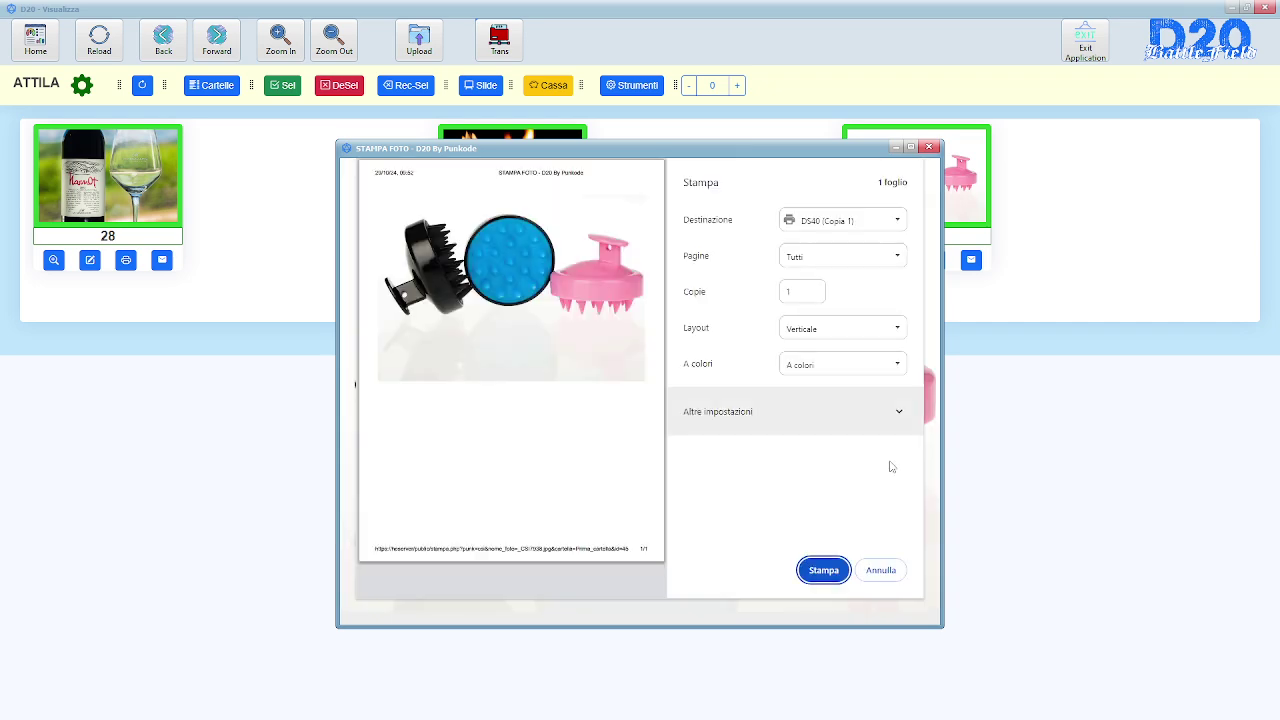
{"action": "left_click", "coordinate": [879, 565]}
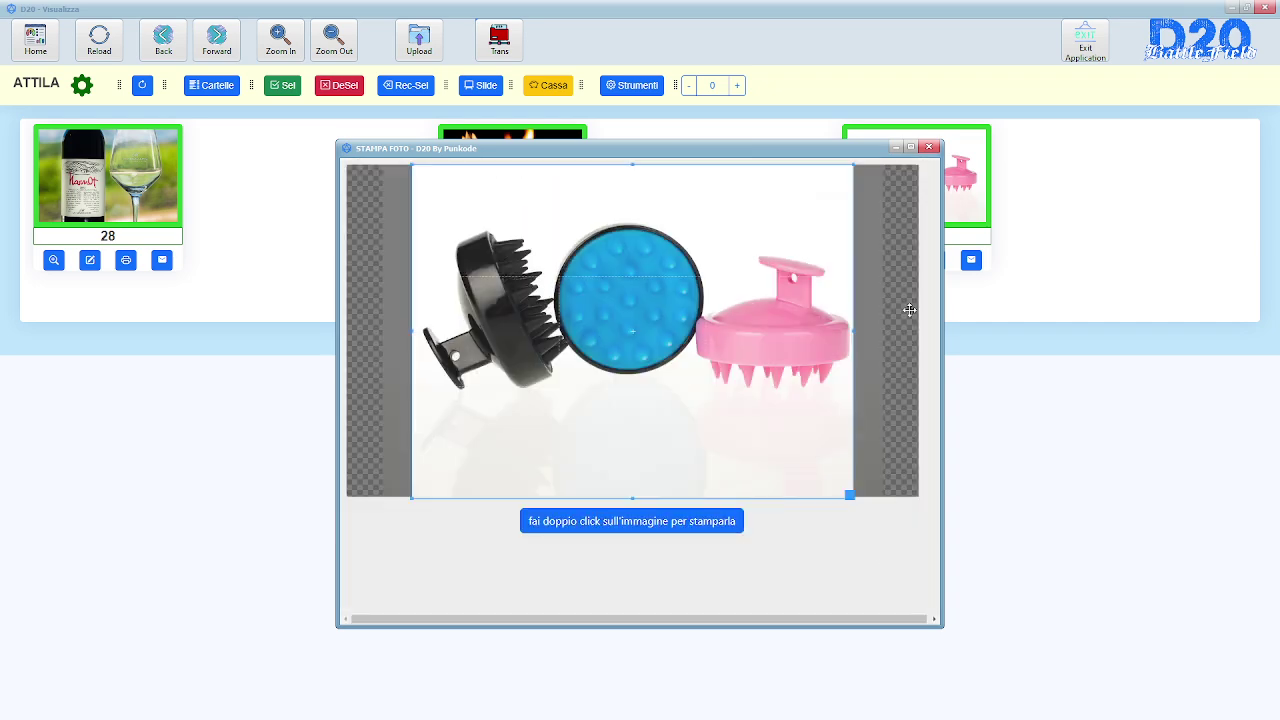
{"action": "left_click", "coordinate": [930, 148]}
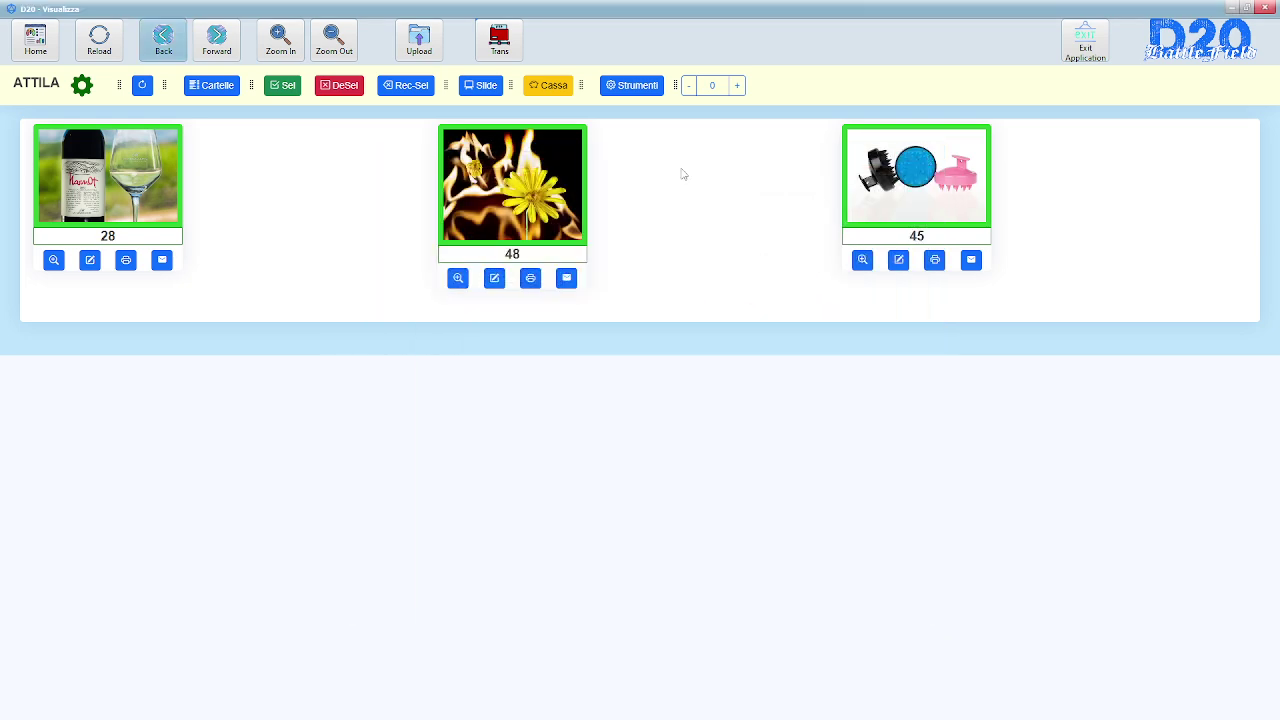
- Open photo 48 for retouching, make it black and white, and apply a 6x8 horizontal crop around both flowers
{"action": "left_click", "coordinate": [494, 279]}
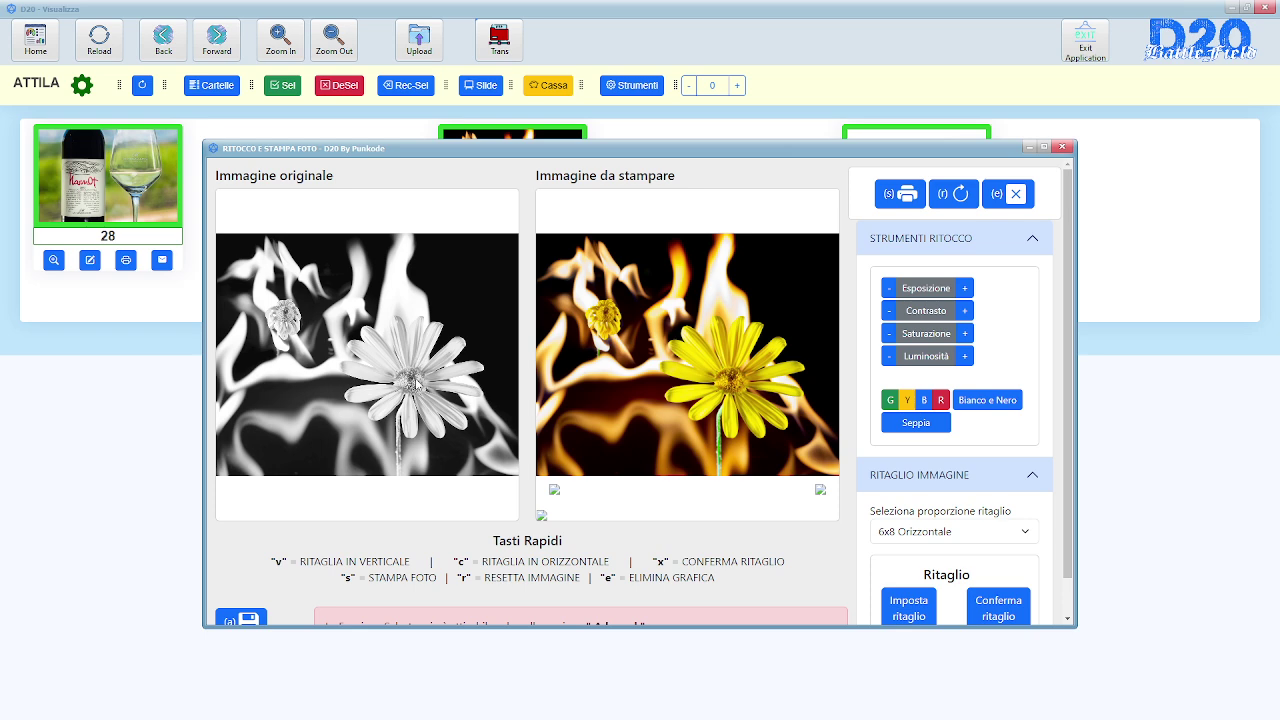
{"action": "key", "text": "c"}
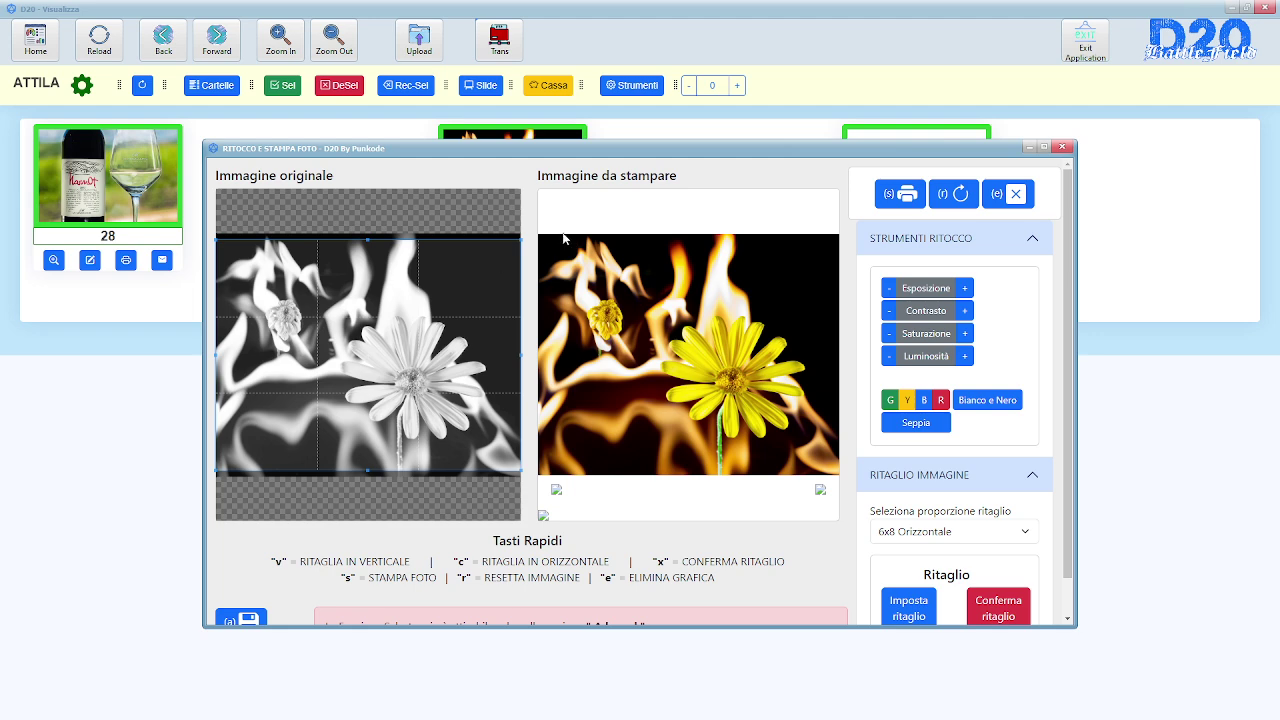
{"action": "left_click_drag", "start_coordinate": [520, 240], "coordinate": [498, 270]}
{"action": "left_click_drag", "start_coordinate": [385, 293], "coordinate": [410, 284]}
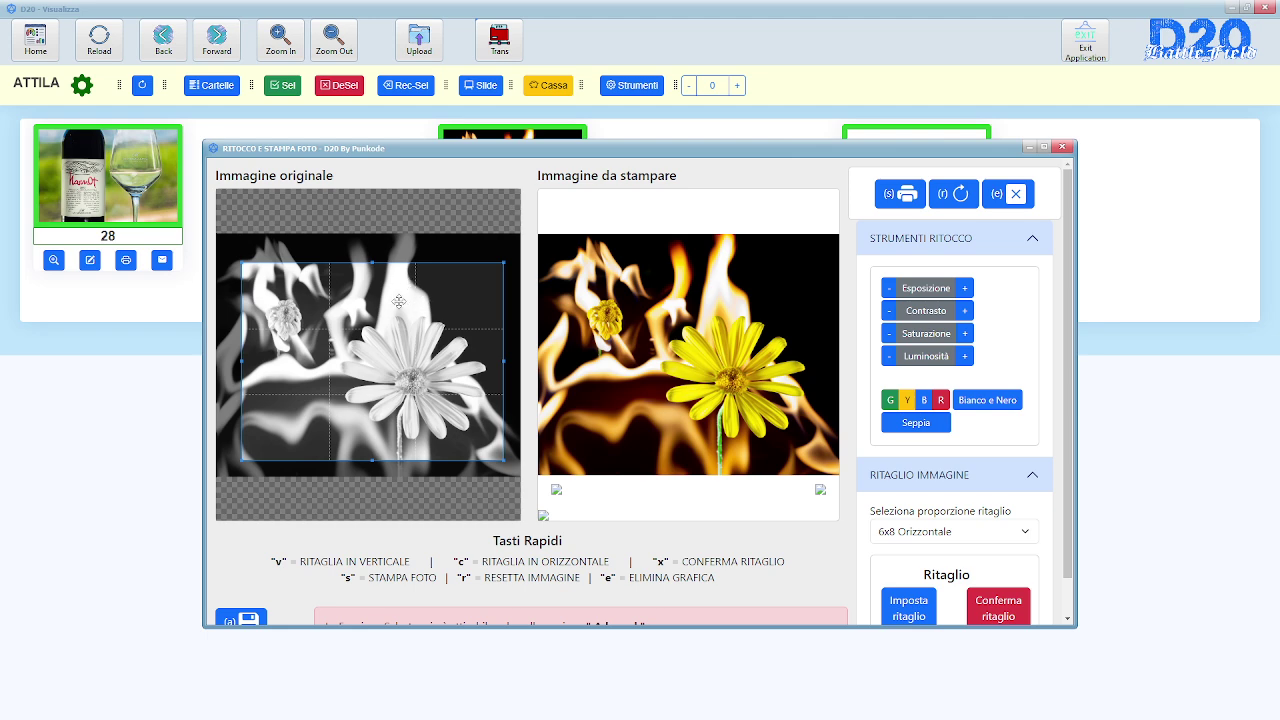
{"action": "key", "text": "x"}
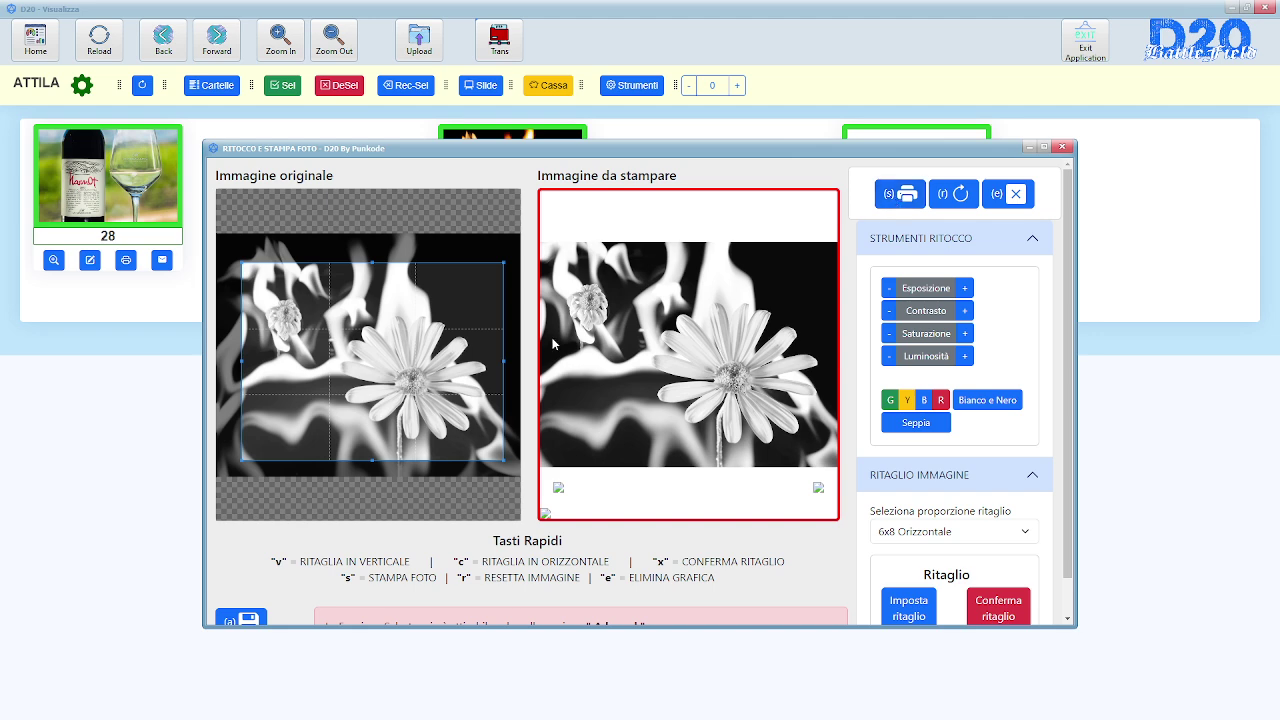
- Preview the print of the cropped black-and-white photo 48, cancel printing and close the retouch window
{"action": "key", "text": "s"}
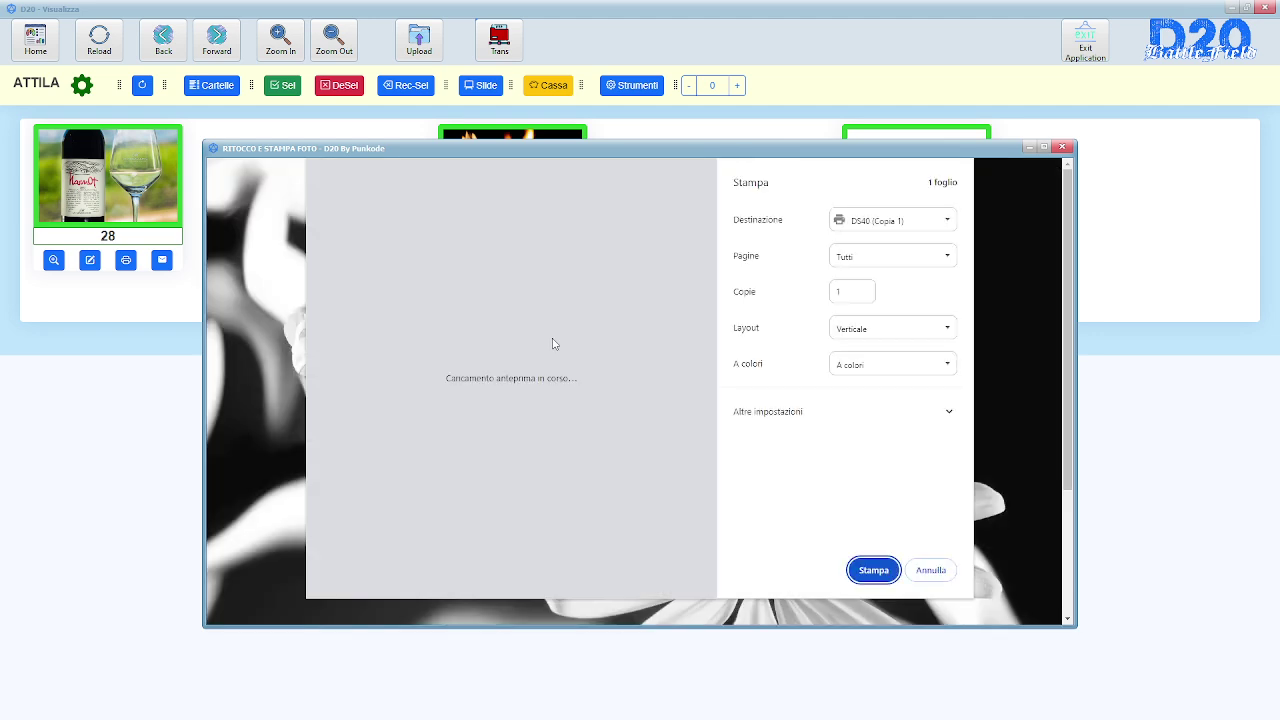
{"action": "left_click", "coordinate": [931, 571]}
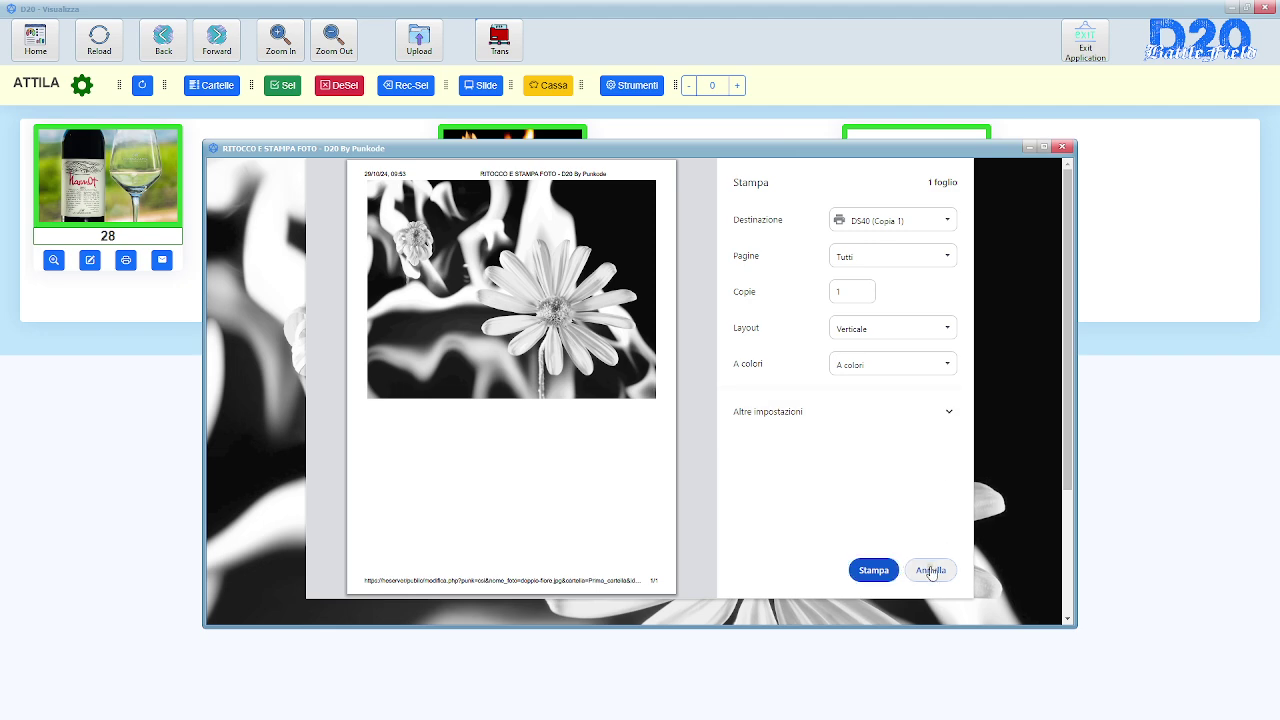
{"action": "left_click", "coordinate": [1063, 148]}
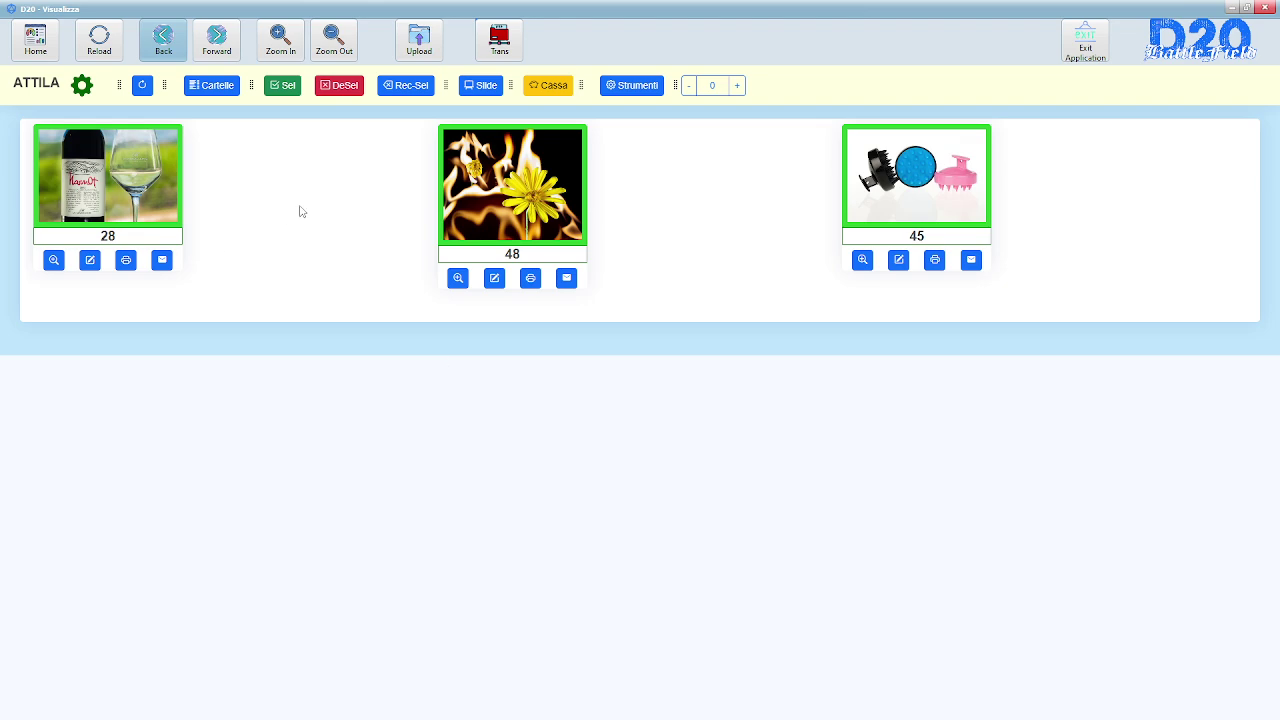
- Clear the selection of all photos in the work area and check the album's folder list
{"action": "left_click", "coordinate": [344, 89]}
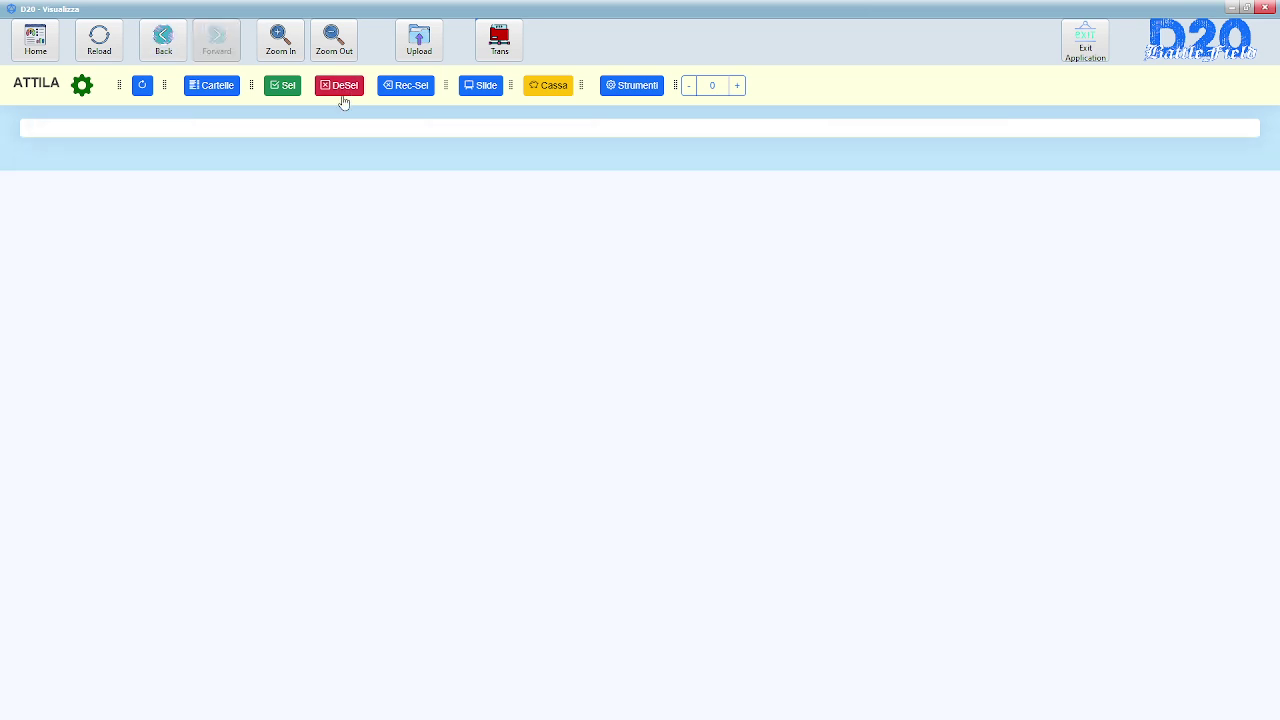
{"action": "left_click", "coordinate": [207, 88]}
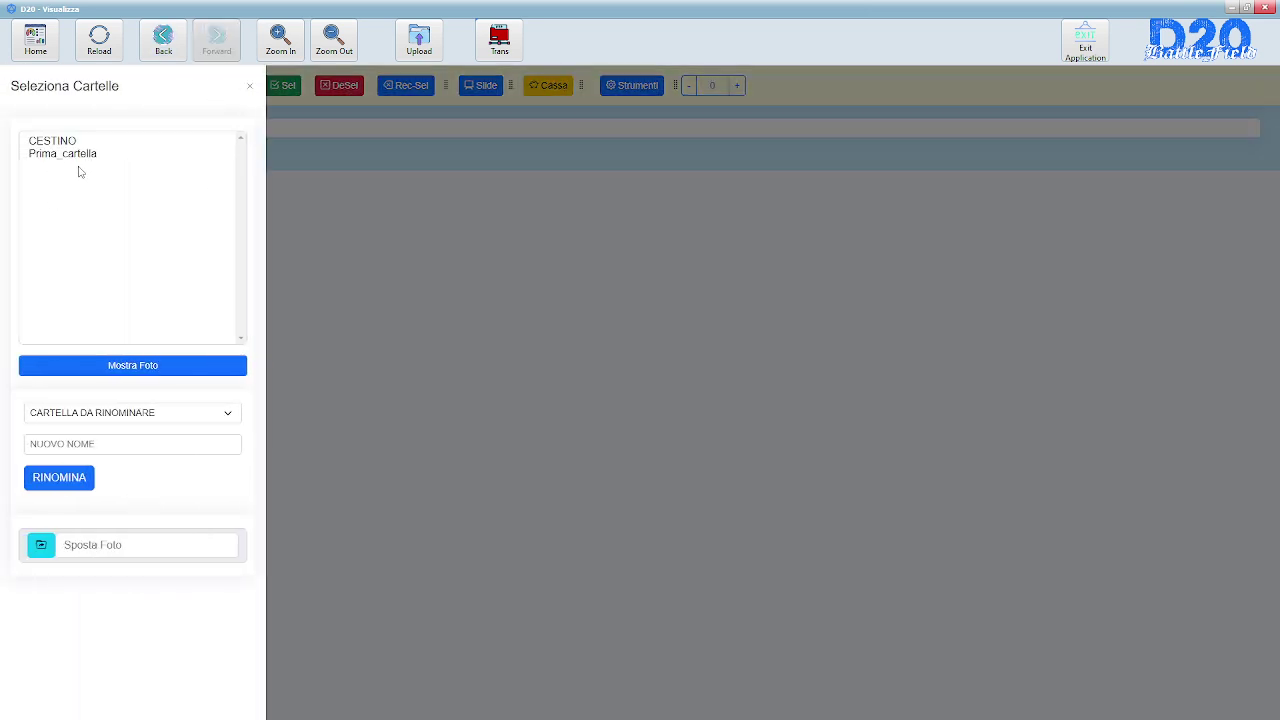
{"action": "left_click", "coordinate": [366, 180]}
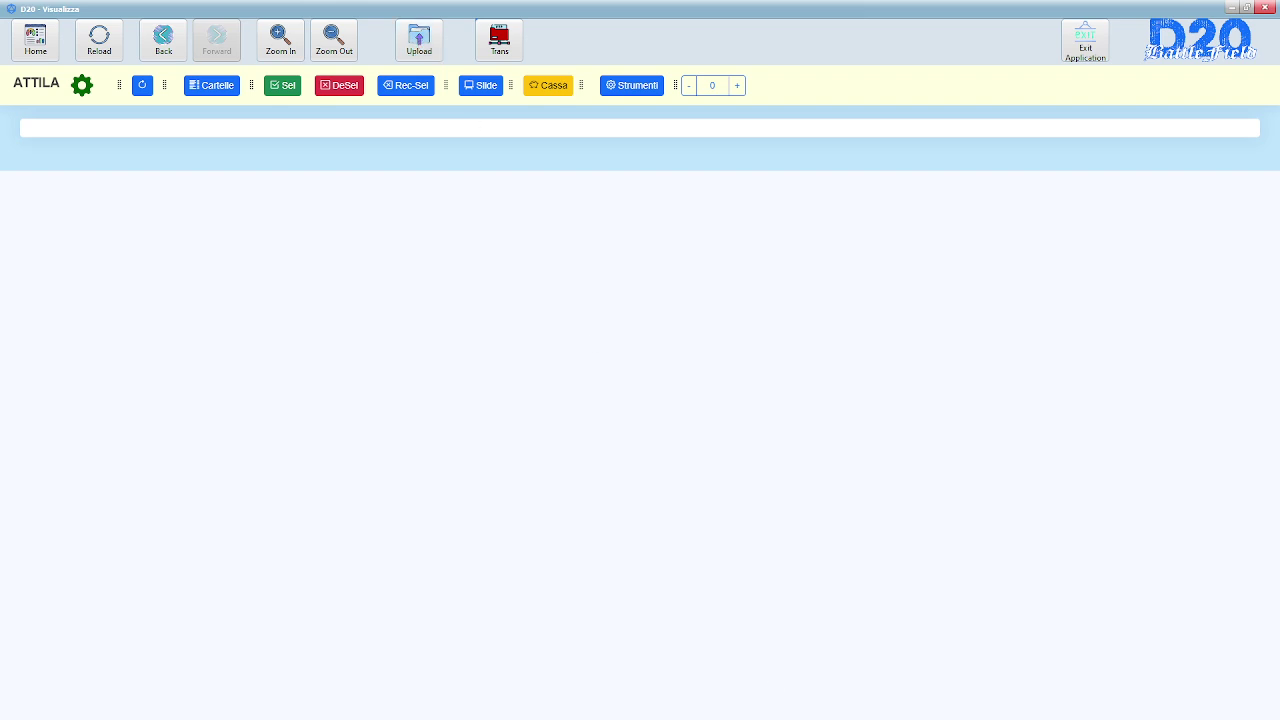
- Switch to the D20Upload window and choose the WEB folder as the source to import into Album_prova
{"action": "mouse_move", "coordinate": [738, 718]}
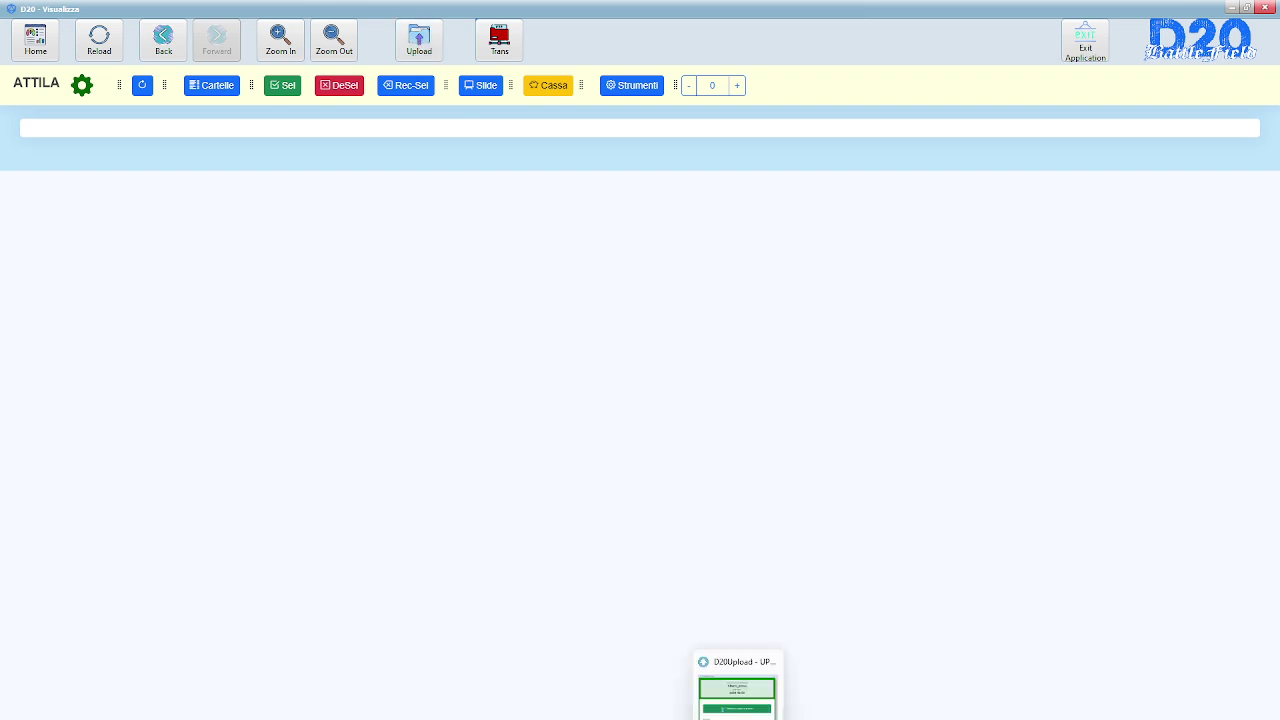
{"action": "left_click", "coordinate": [710, 690]}
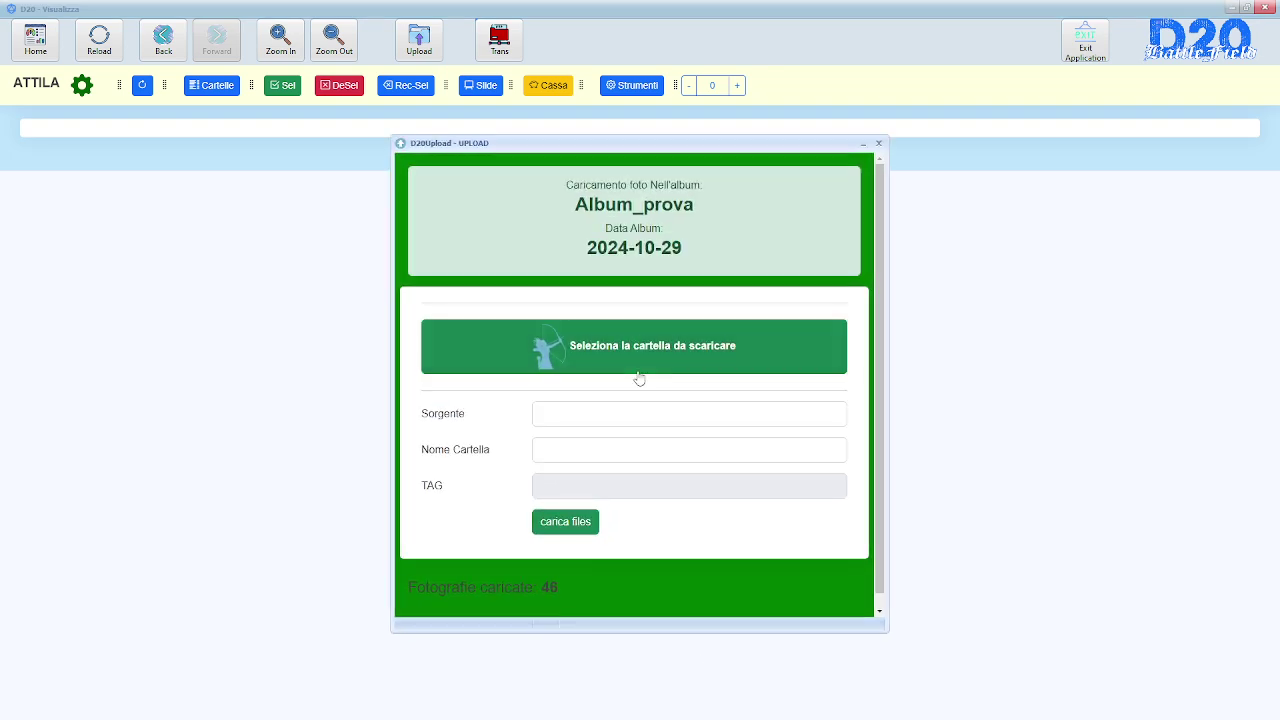
{"action": "left_click", "coordinate": [649, 361]}
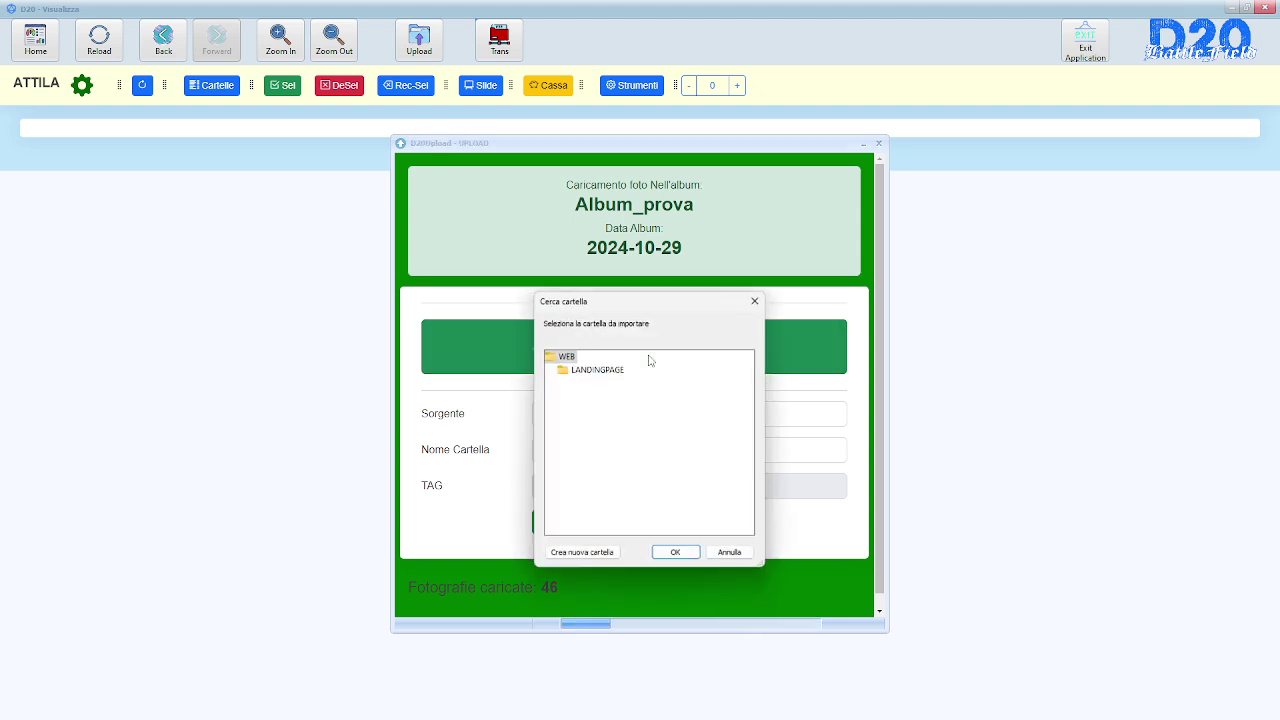
{"action": "left_click", "coordinate": [568, 359]}
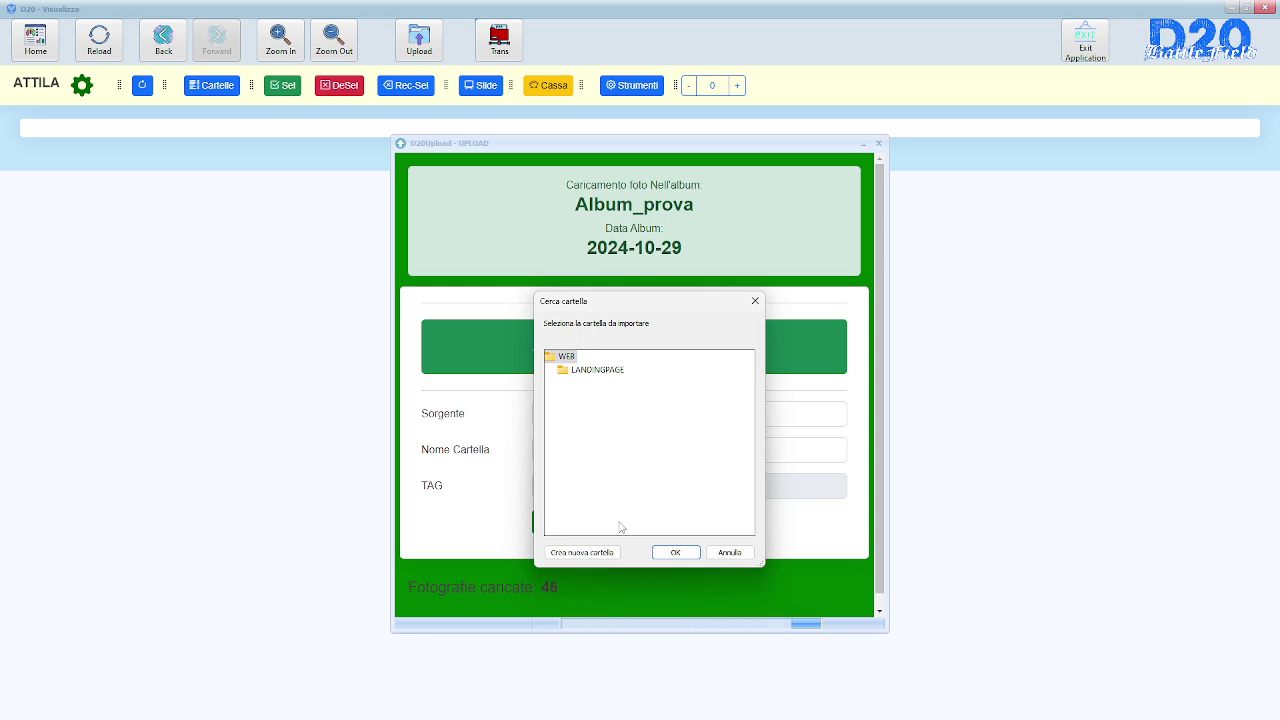
{"action": "left_click", "coordinate": [676, 553]}
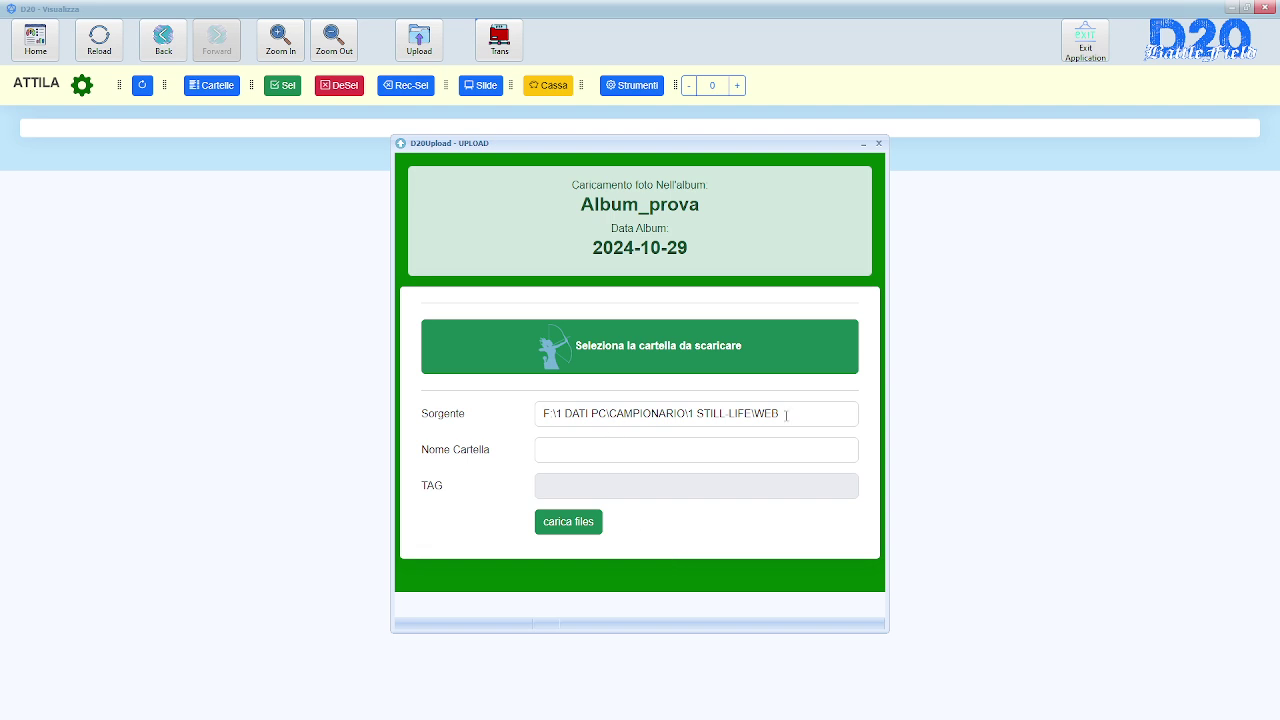
- Name the destination folder "seconda cartella" and upload the source folder's files into the album
{"action": "left_click", "coordinate": [565, 445]}
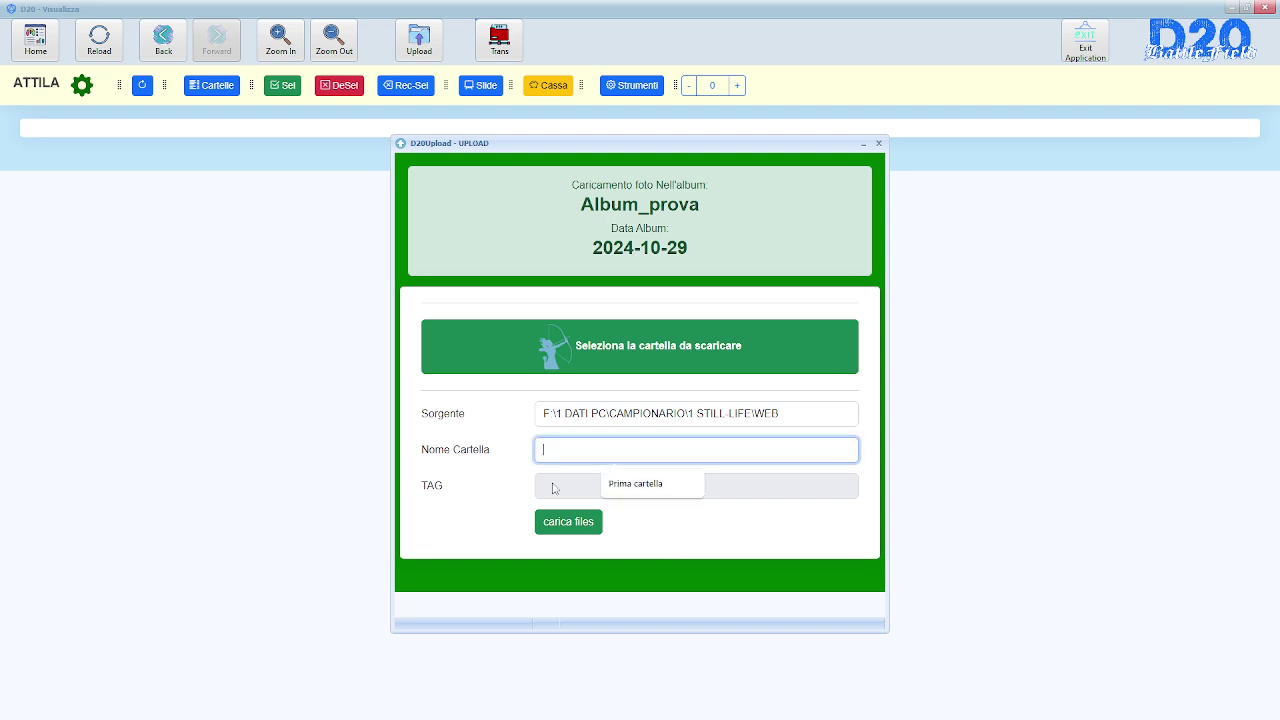
{"action": "type", "text": "seconda d"}
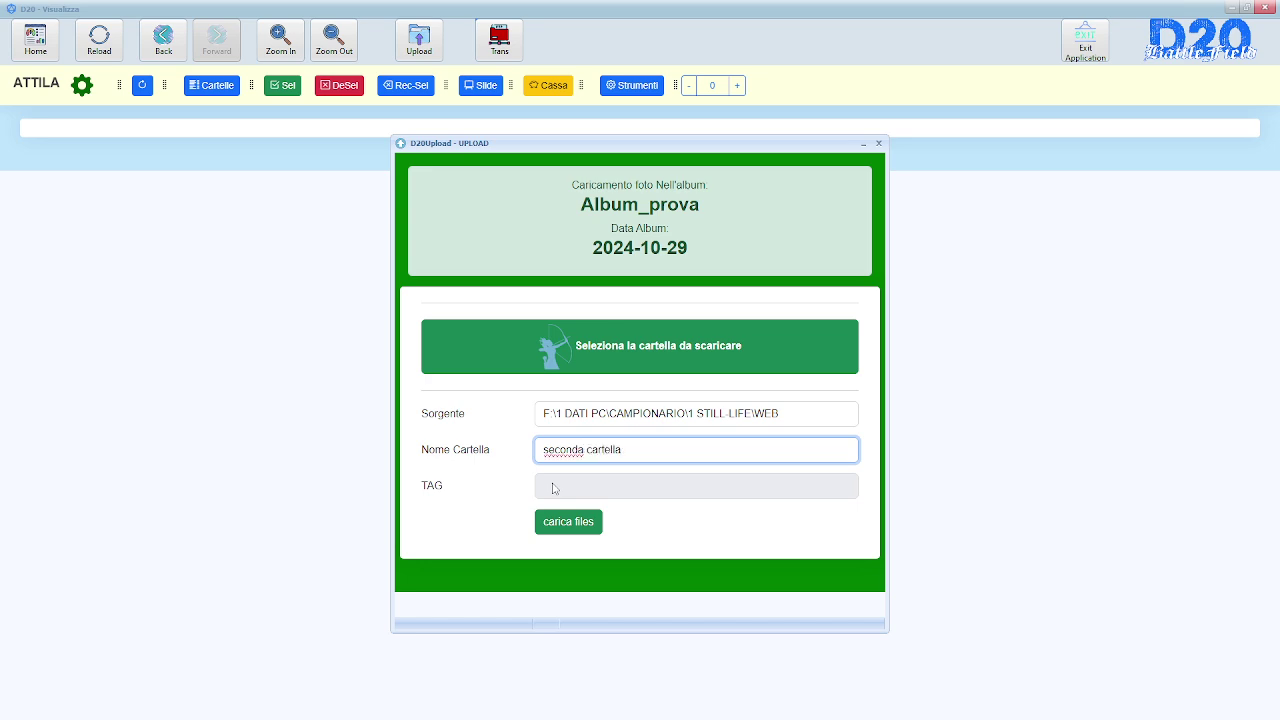
{"action": "left_click", "coordinate": [577, 529]}
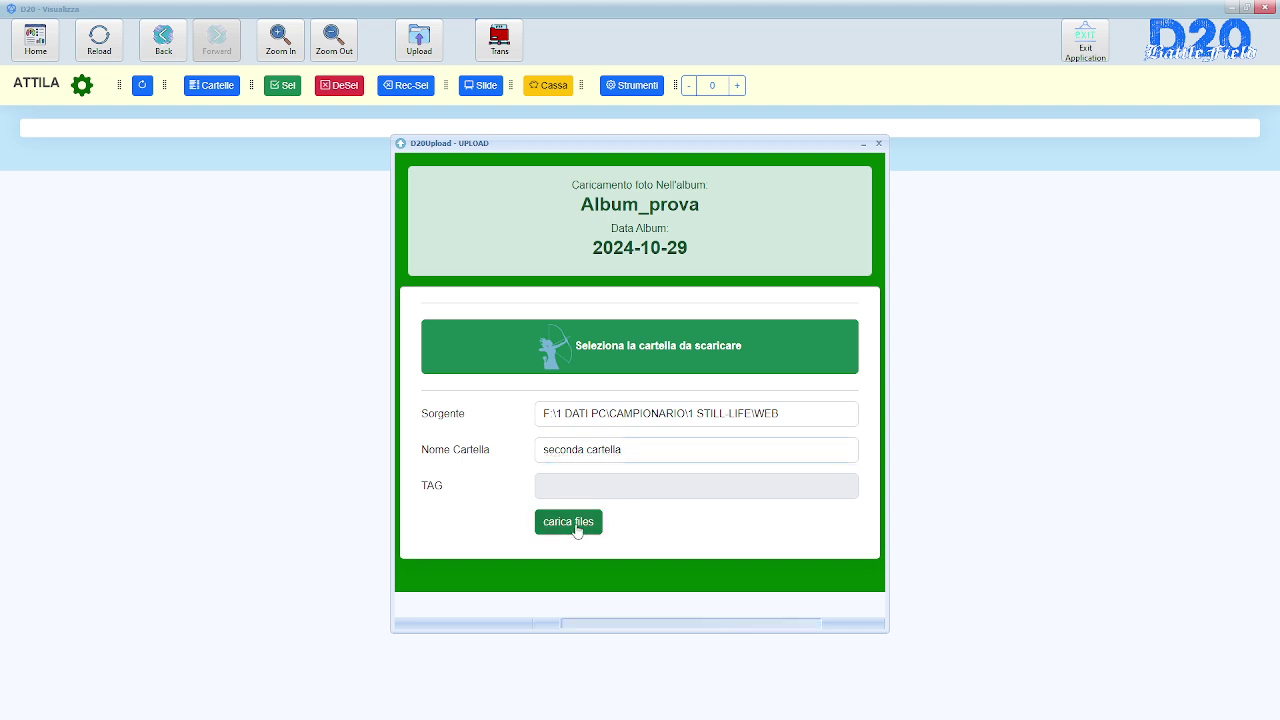
- Show the photos of the Prima_cartella folder in the work area
{"action": "left_click", "coordinate": [210, 87]}
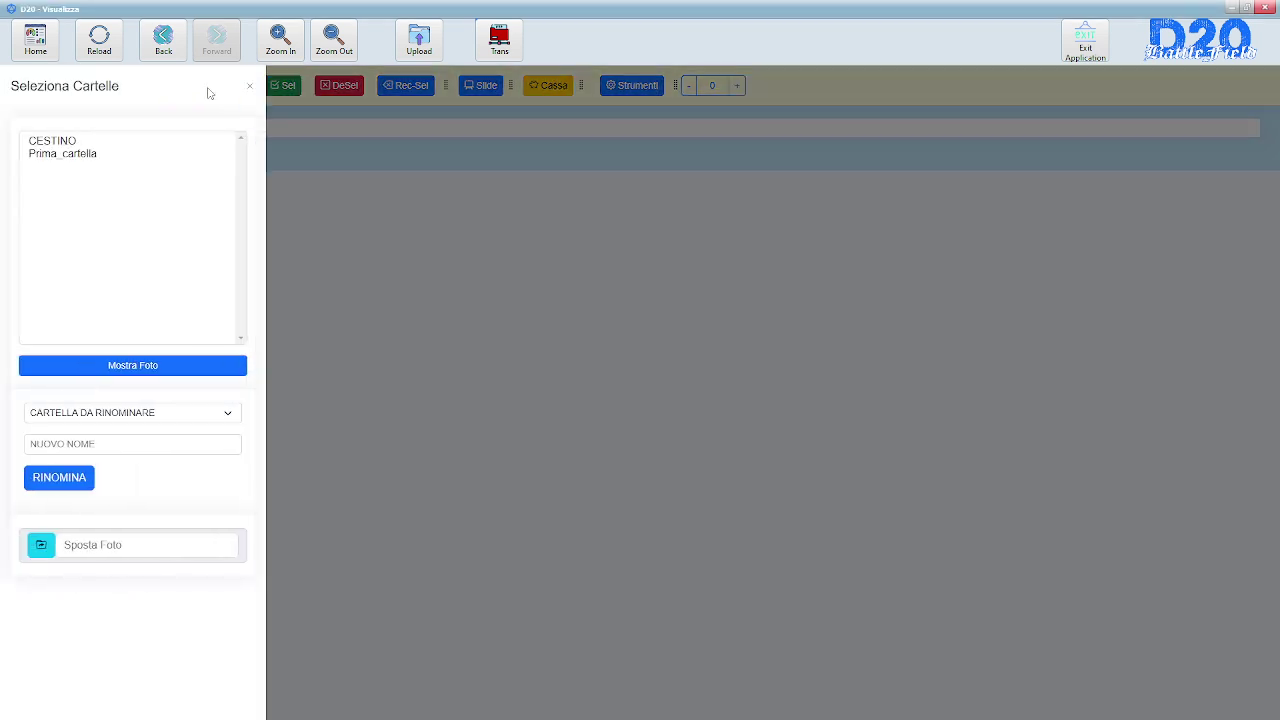
{"action": "left_click", "coordinate": [85, 154]}
{"action": "left_click", "coordinate": [148, 367]}
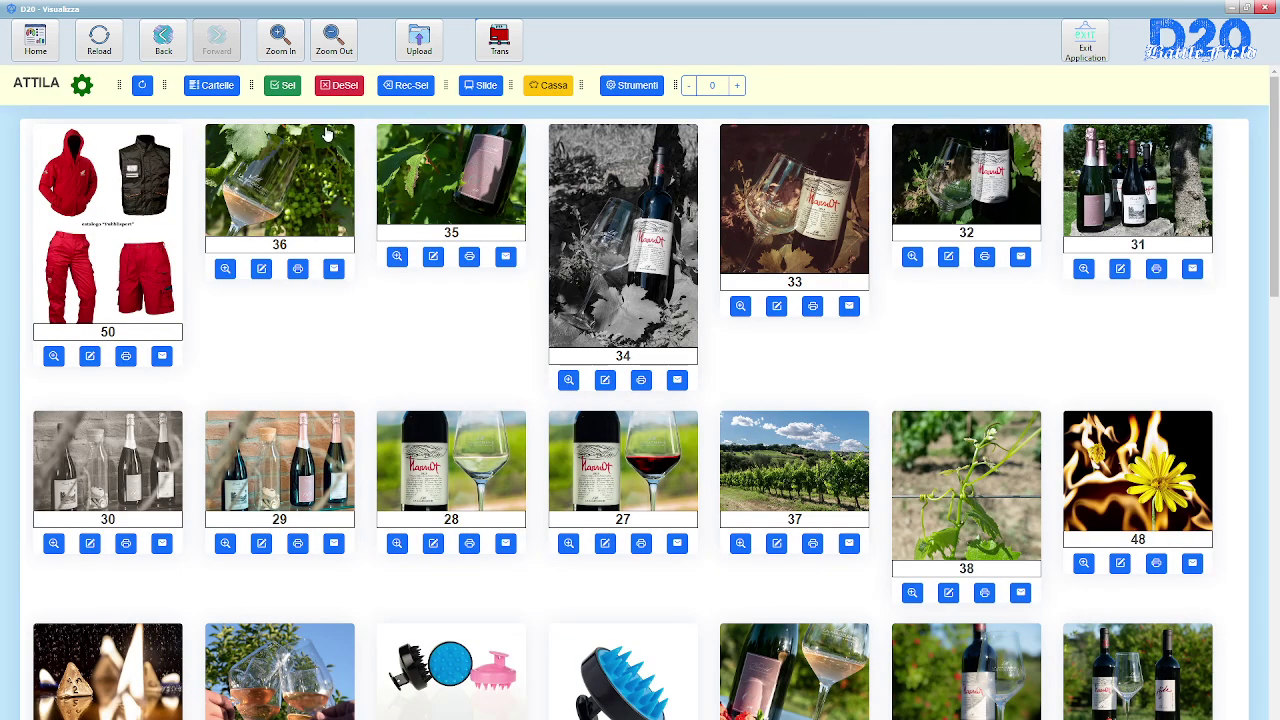
- Show the photos of the newly uploaded seconda_cartella folder and look through them
{"action": "left_click", "coordinate": [215, 86]}
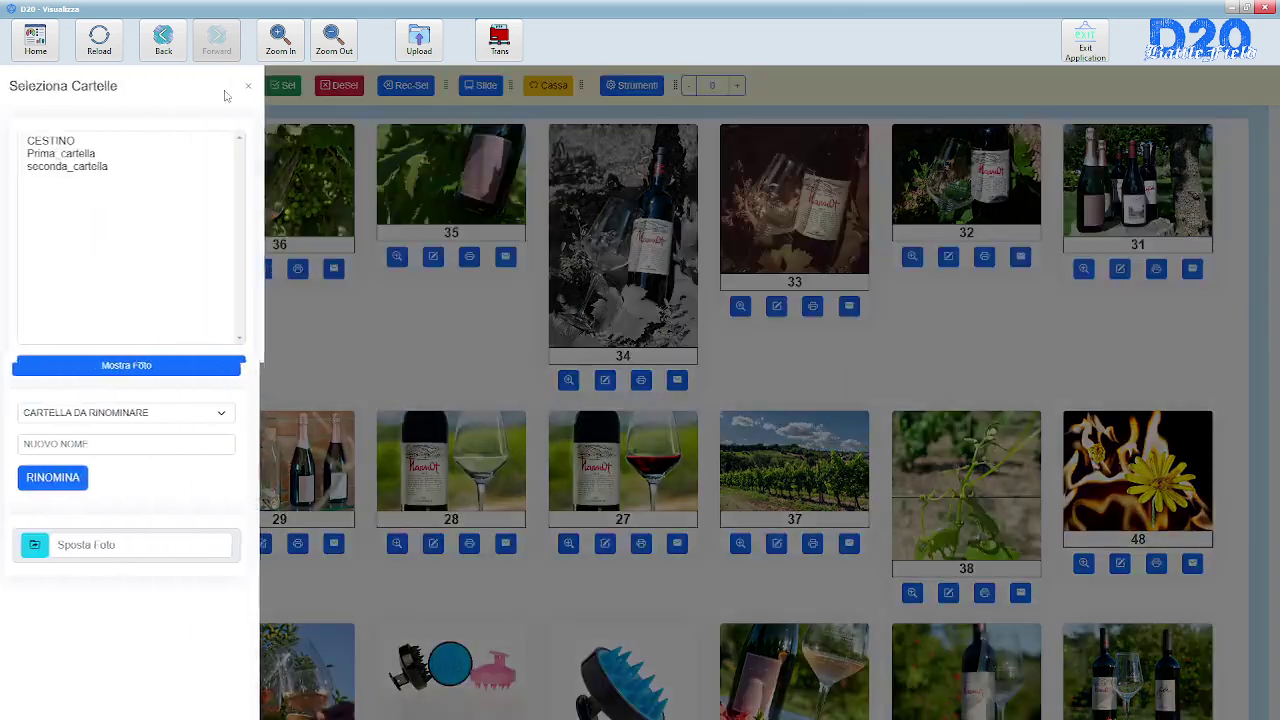
{"action": "left_click", "coordinate": [72, 167]}
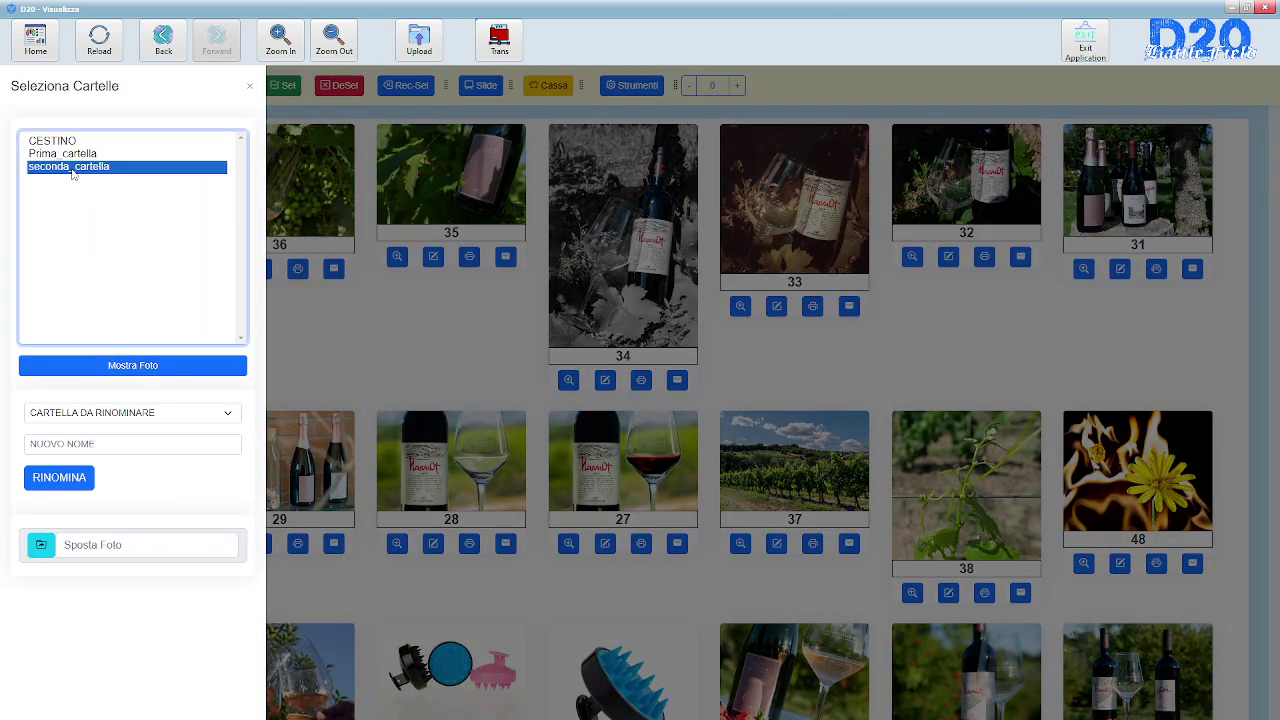
{"action": "left_click", "coordinate": [161, 368]}
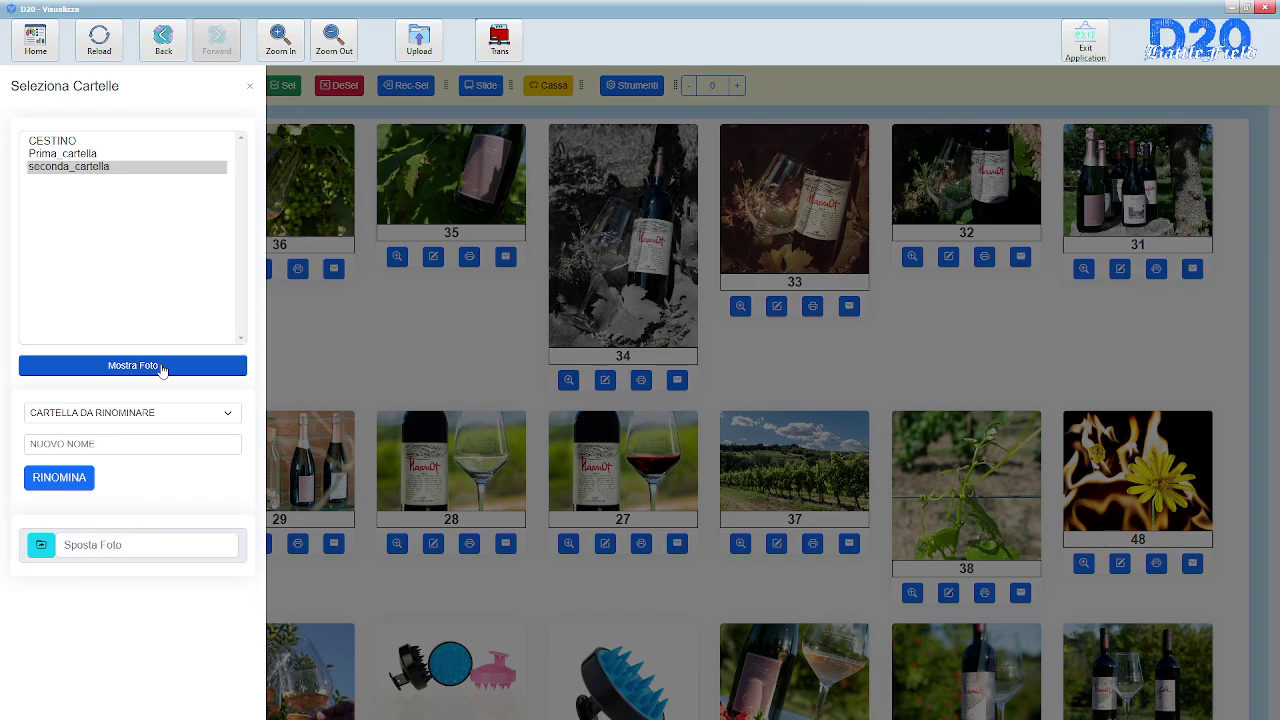
{"action": "scroll", "coordinate": [594, 277], "scroll_direction": "down", "scroll_amount": 12}
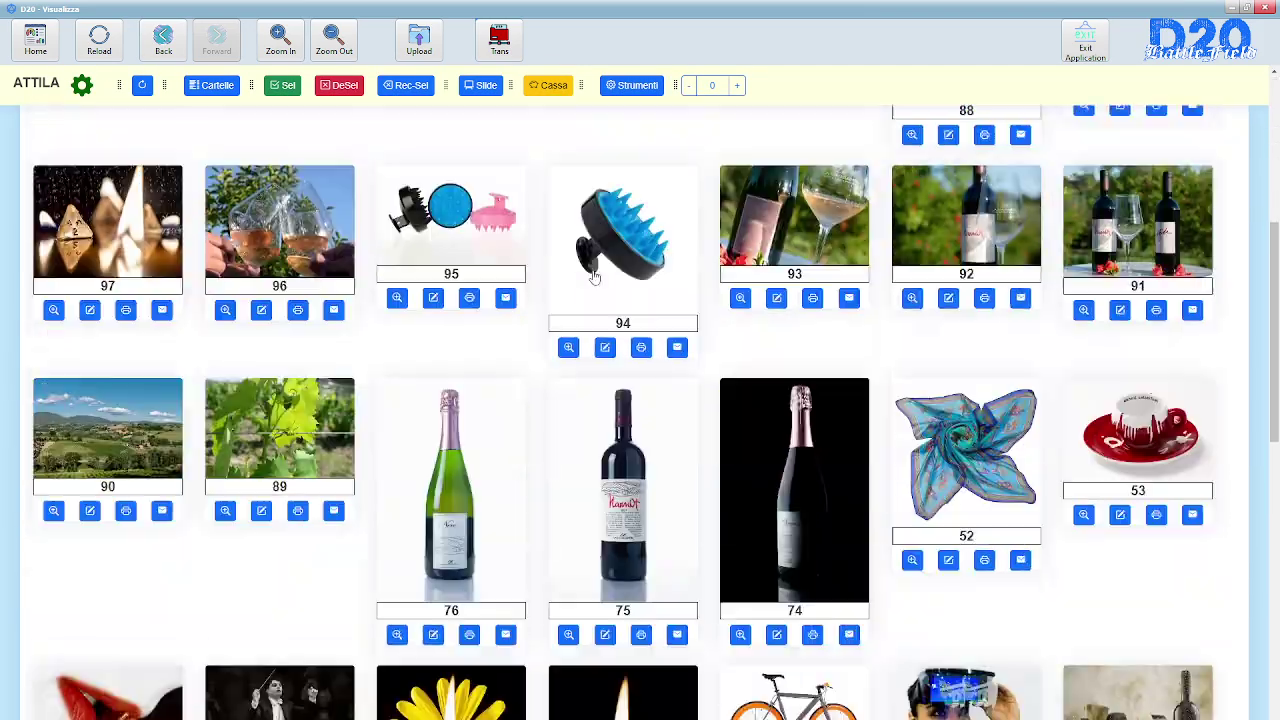
{"action": "scroll", "coordinate": [570, 362], "scroll_direction": "up", "scroll_amount": 10}
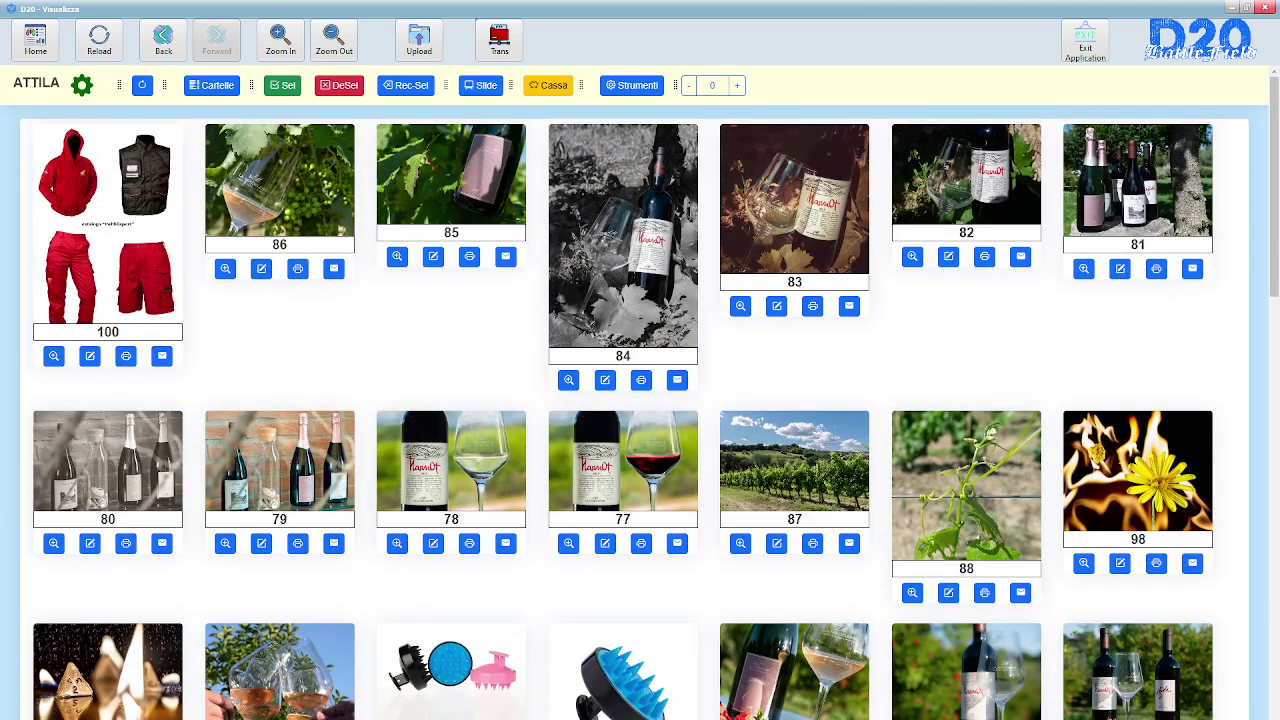
- Load the seconda_cartella folder's photos again and review the gallery from start to end
{"action": "left_click", "coordinate": [216, 86]}
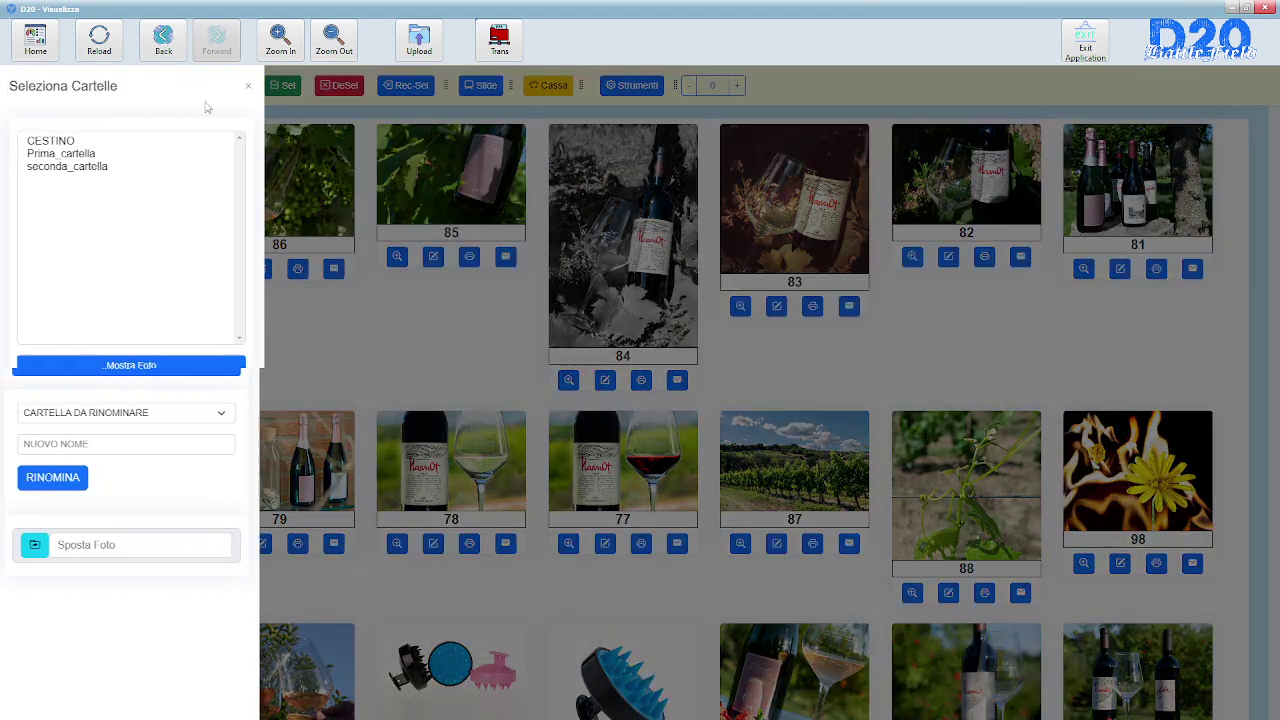
{"action": "left_click", "coordinate": [92, 166]}
{"action": "left_click", "coordinate": [166, 364]}
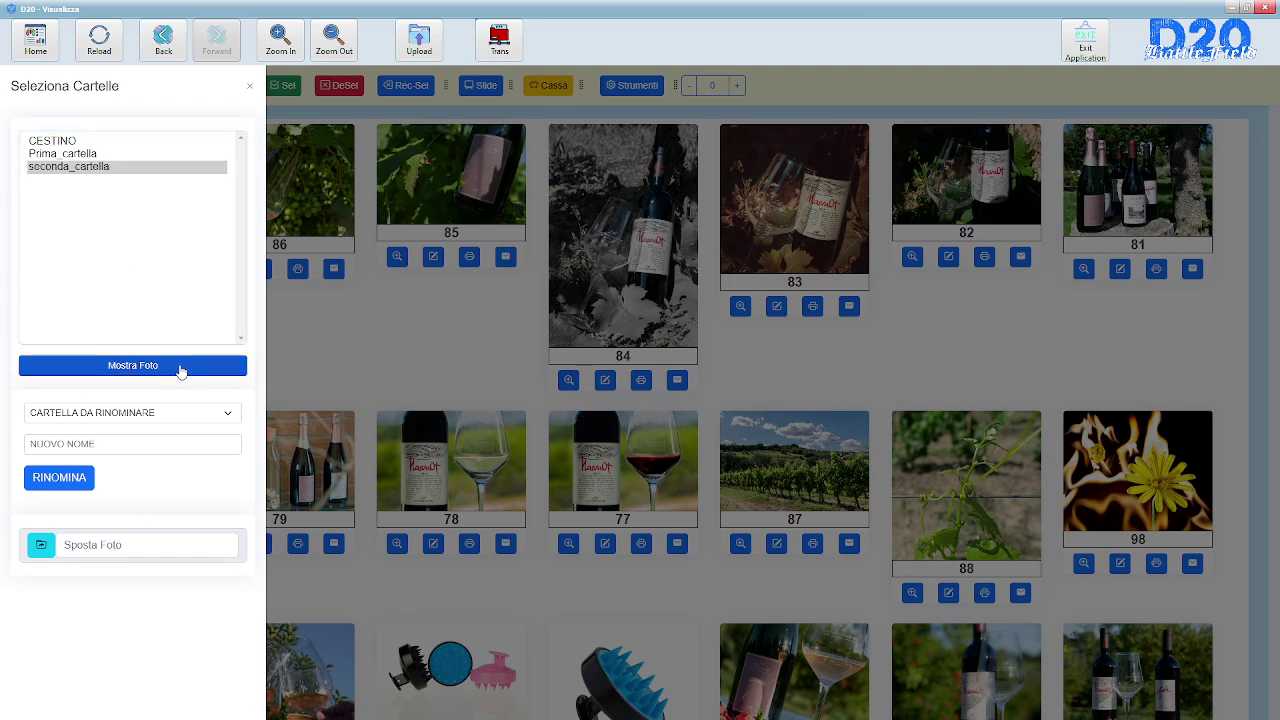
{"action": "scroll", "coordinate": [640, 405], "scroll_direction": "down", "scroll_amount": 15}
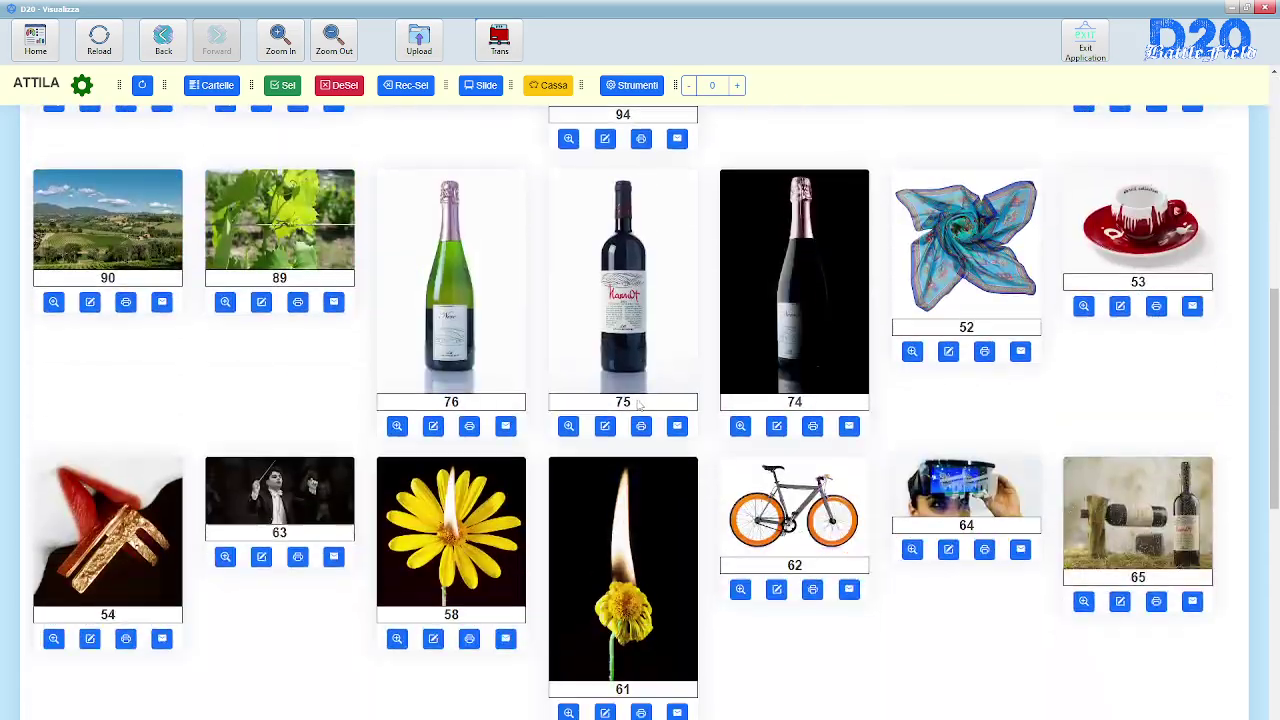
{"action": "scroll", "coordinate": [606, 575], "scroll_direction": "up", "scroll_amount": 15}
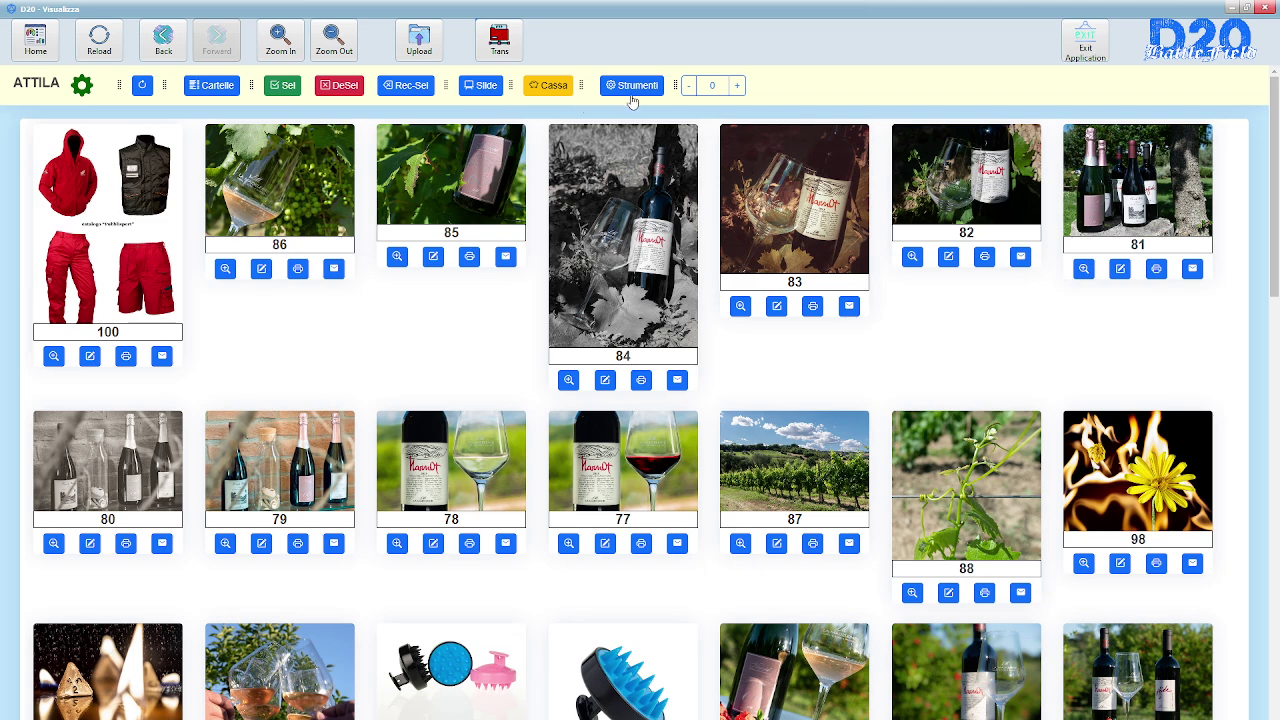
- Check the Strumenti options, close them and show the seconda_cartella photos once more
{"action": "left_click", "coordinate": [632, 85]}
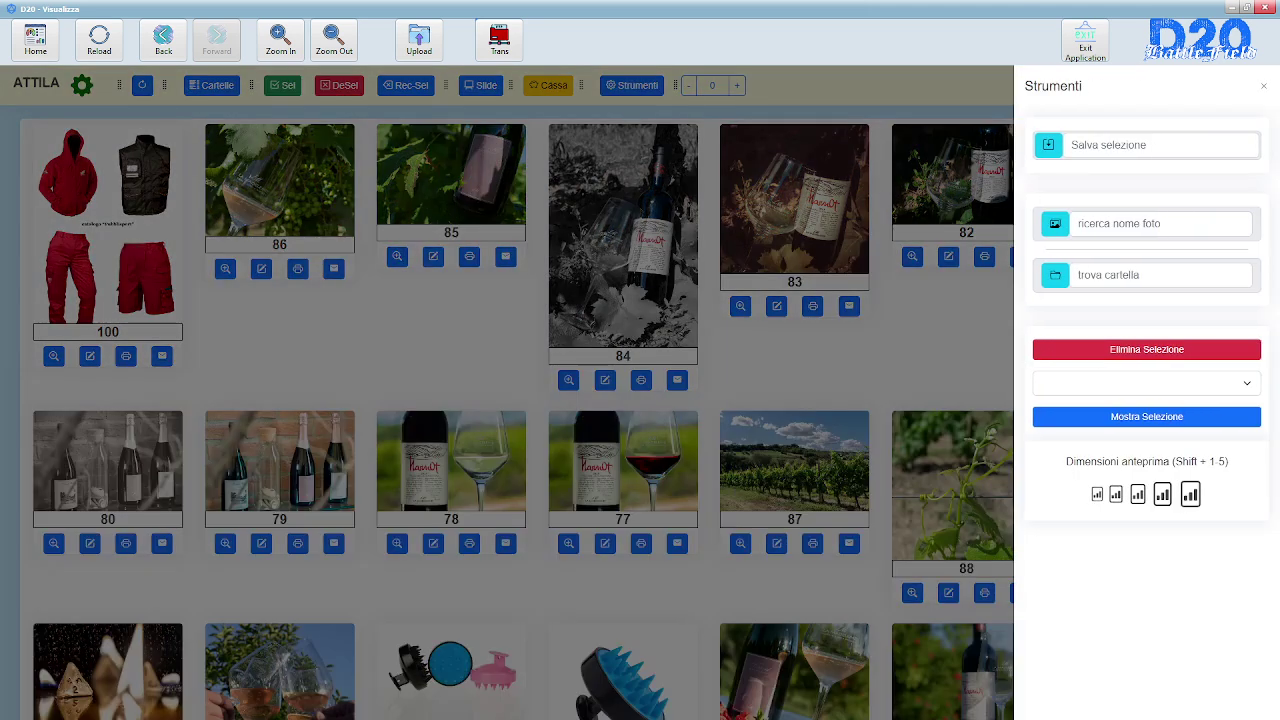
{"action": "left_click", "coordinate": [1264, 90]}
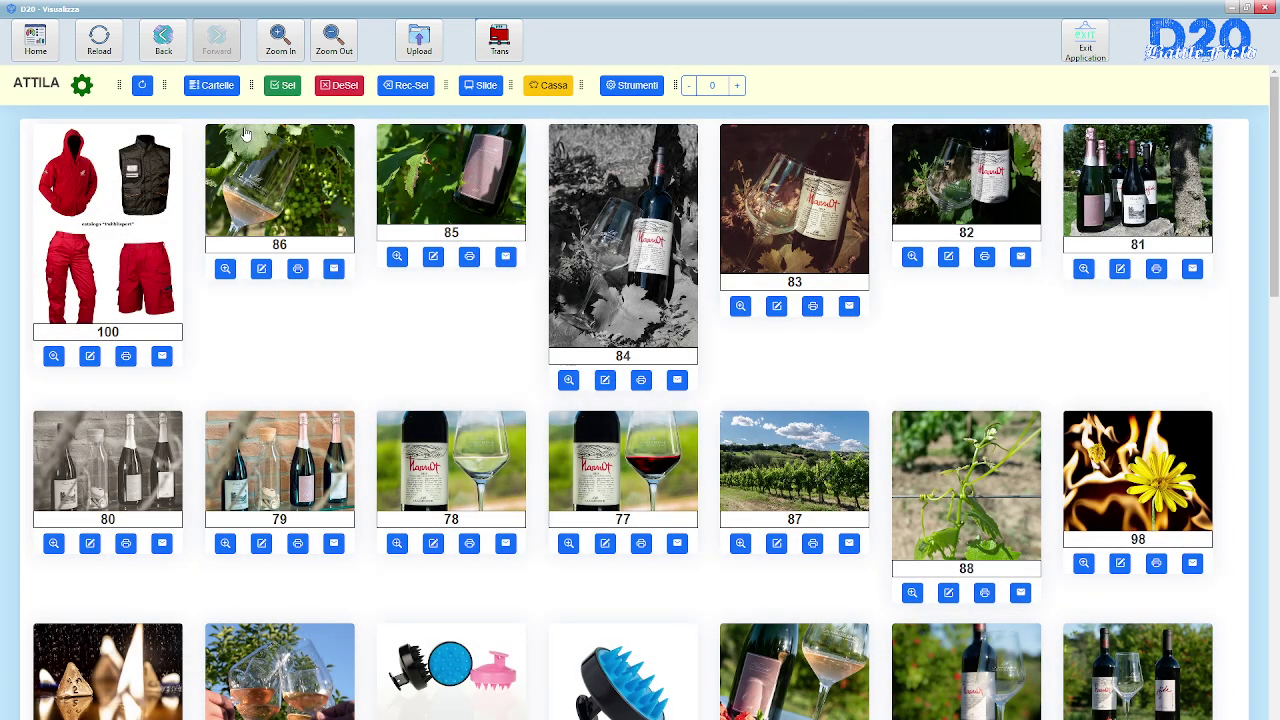
{"action": "left_click", "coordinate": [220, 85]}
{"action": "left_click", "coordinate": [67, 168]}
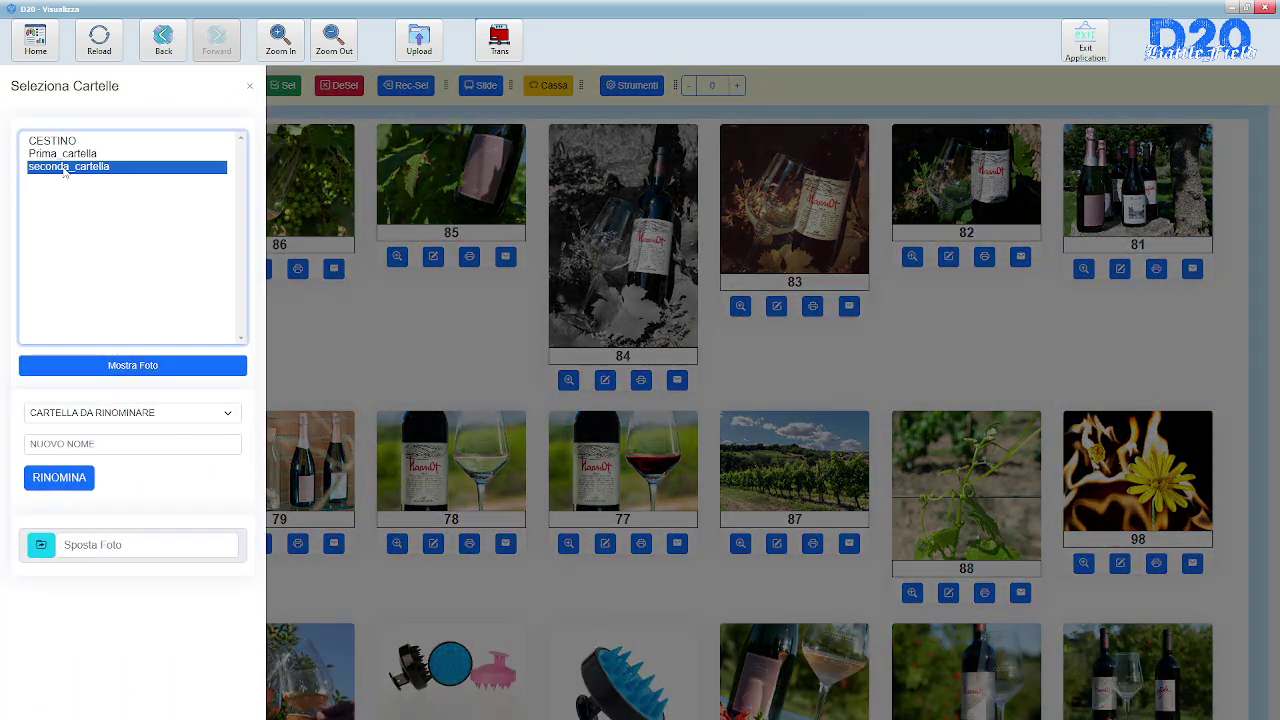
{"action": "left_click", "coordinate": [108, 366]}
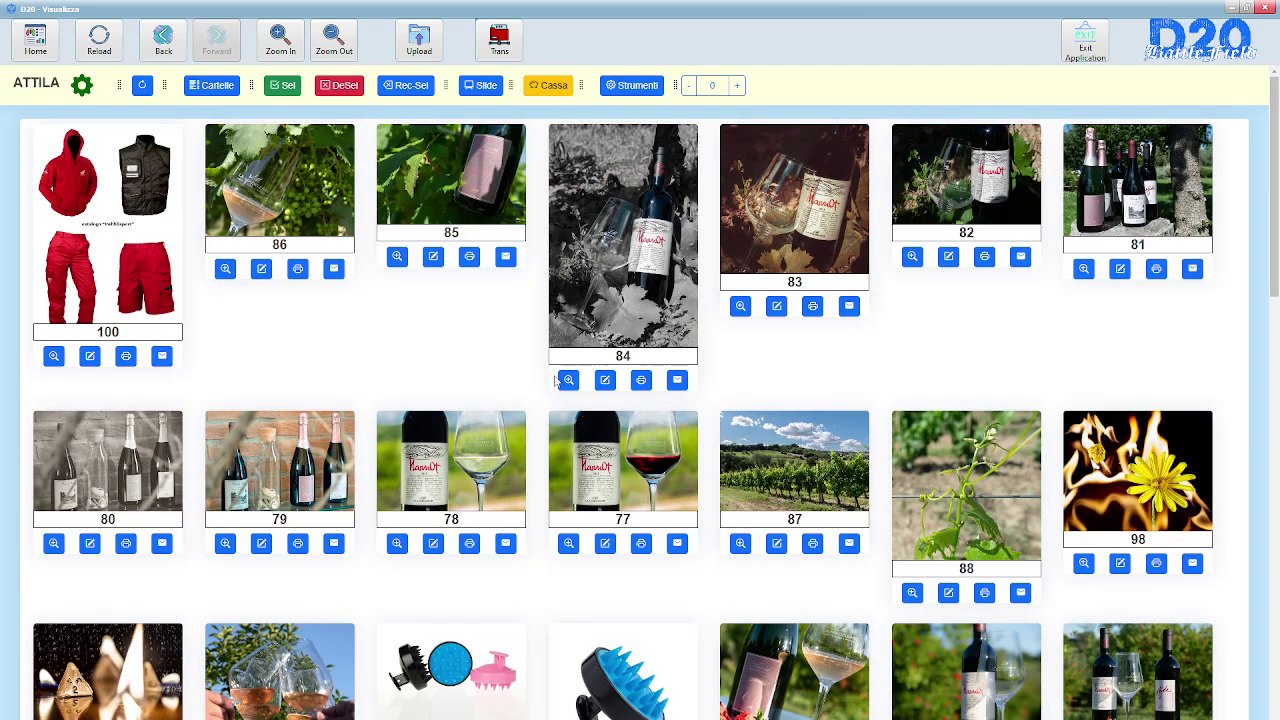
- Search the photos by name for 82,83
{"action": "left_click", "coordinate": [638, 86]}
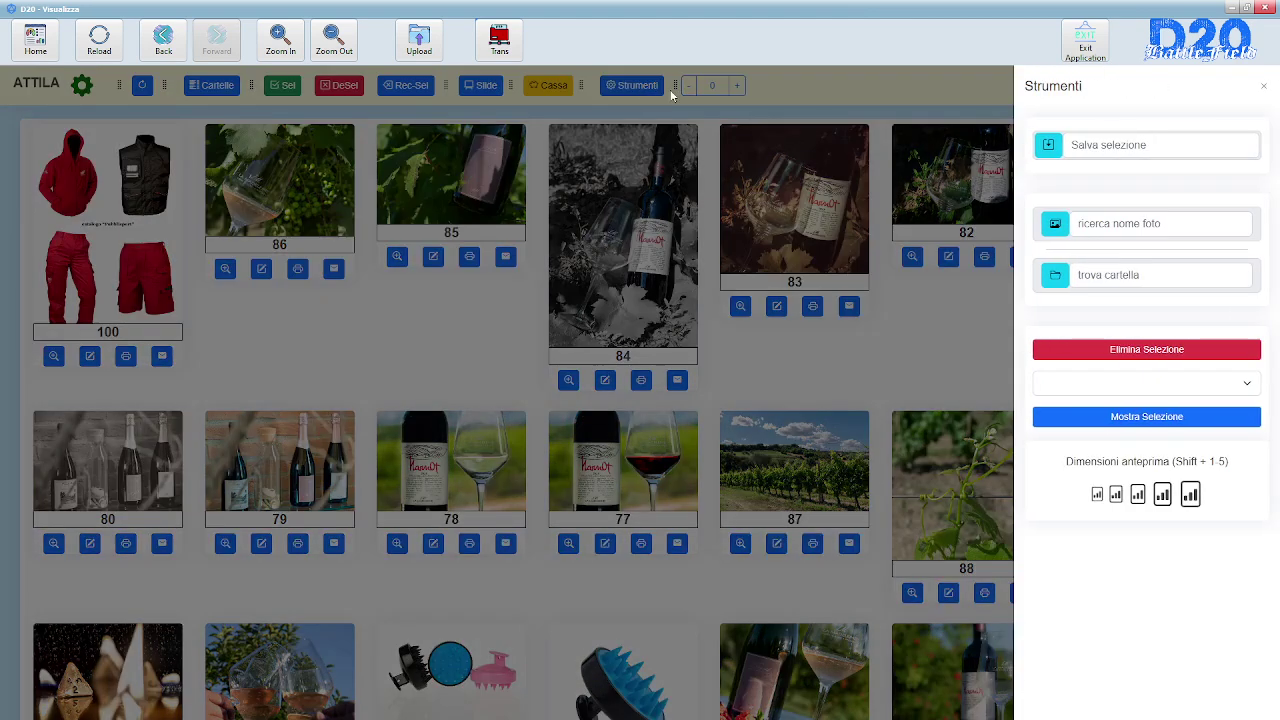
{"action": "left_click", "coordinate": [1097, 225]}
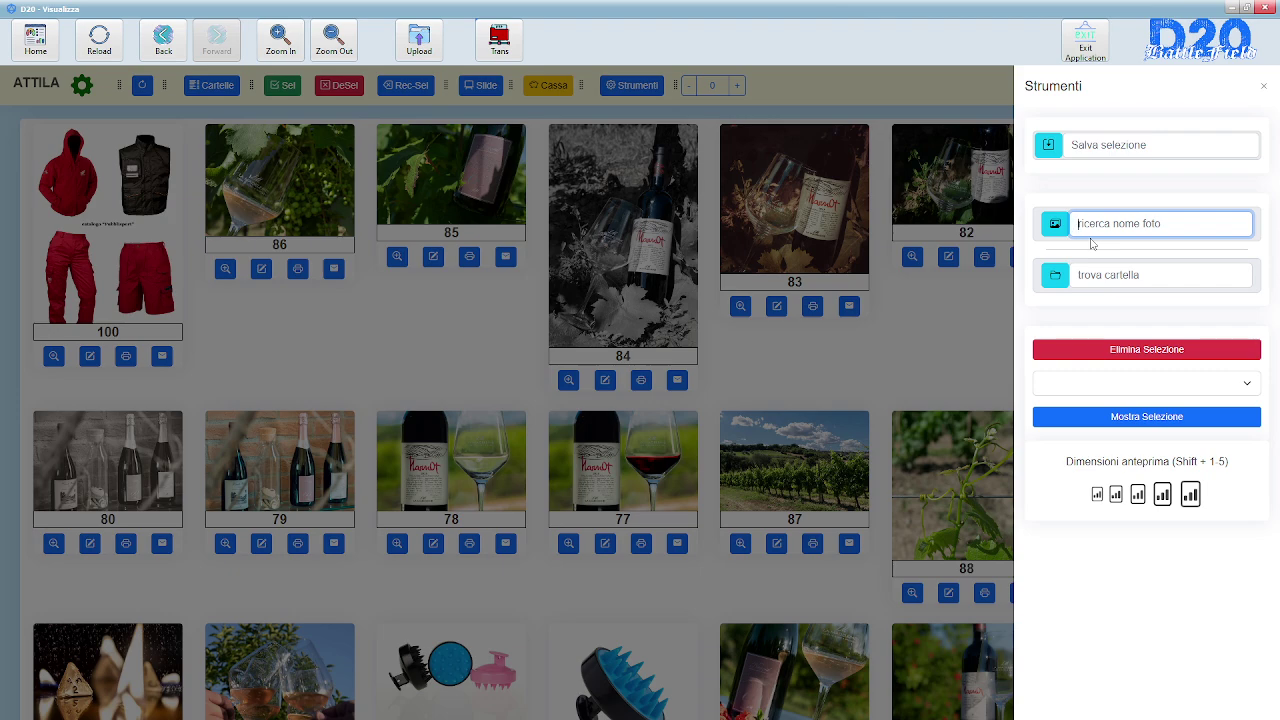
{"action": "type", "text": "82,83"}
{"action": "left_click", "coordinate": [1054, 228]}
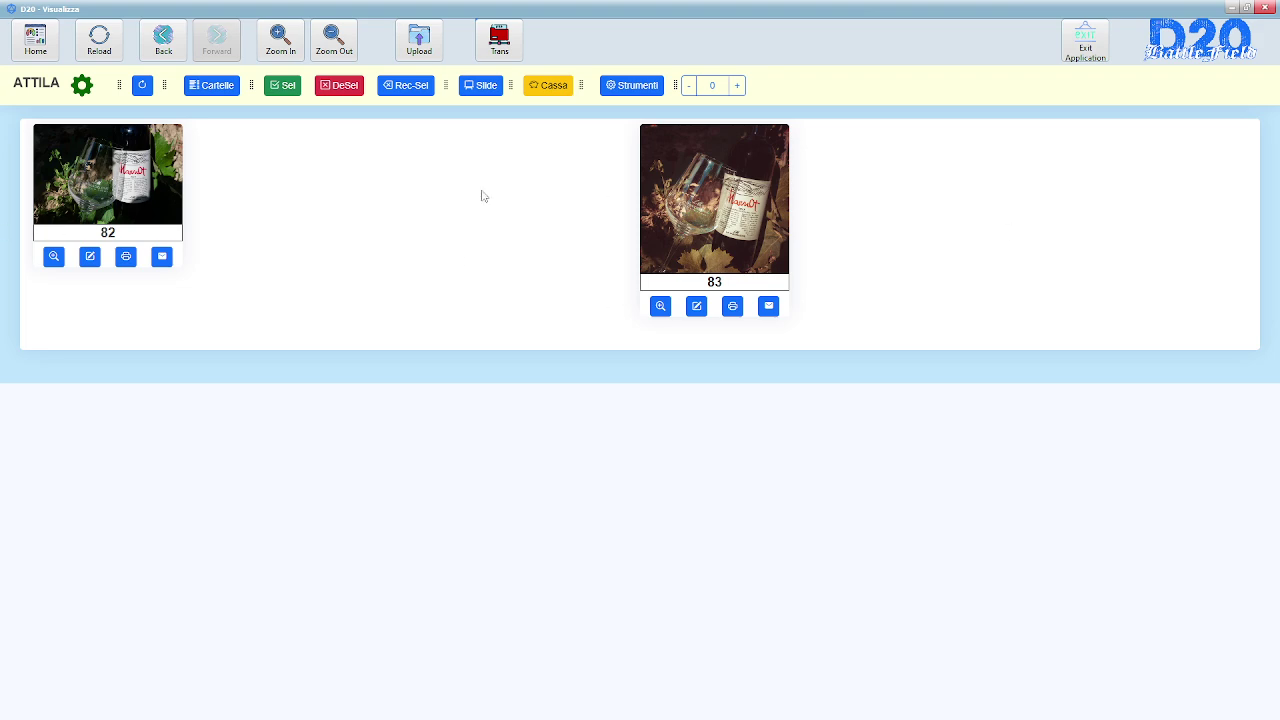
- Search the photos by name for 81,82,83
{"action": "left_click", "coordinate": [630, 88]}
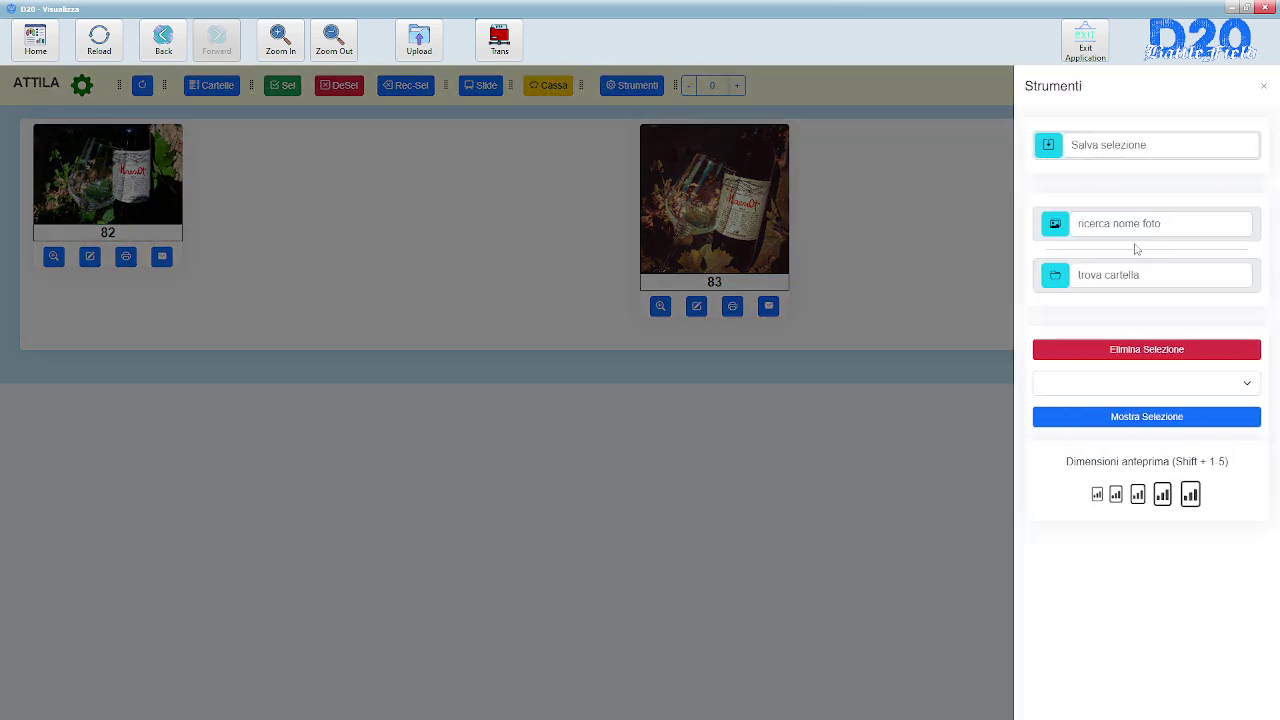
{"action": "left_click", "coordinate": [1128, 226]}
{"action": "type", "text": "81,82,83"}
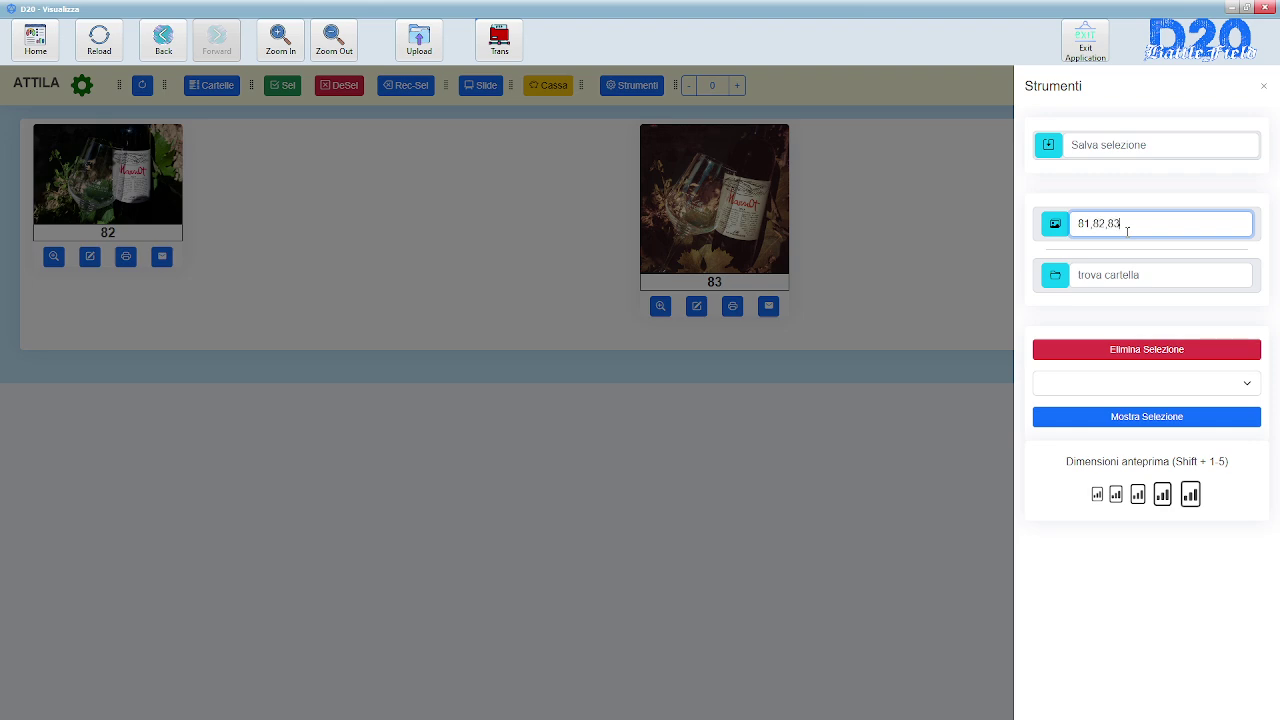
{"action": "left_click", "coordinate": [1055, 224]}
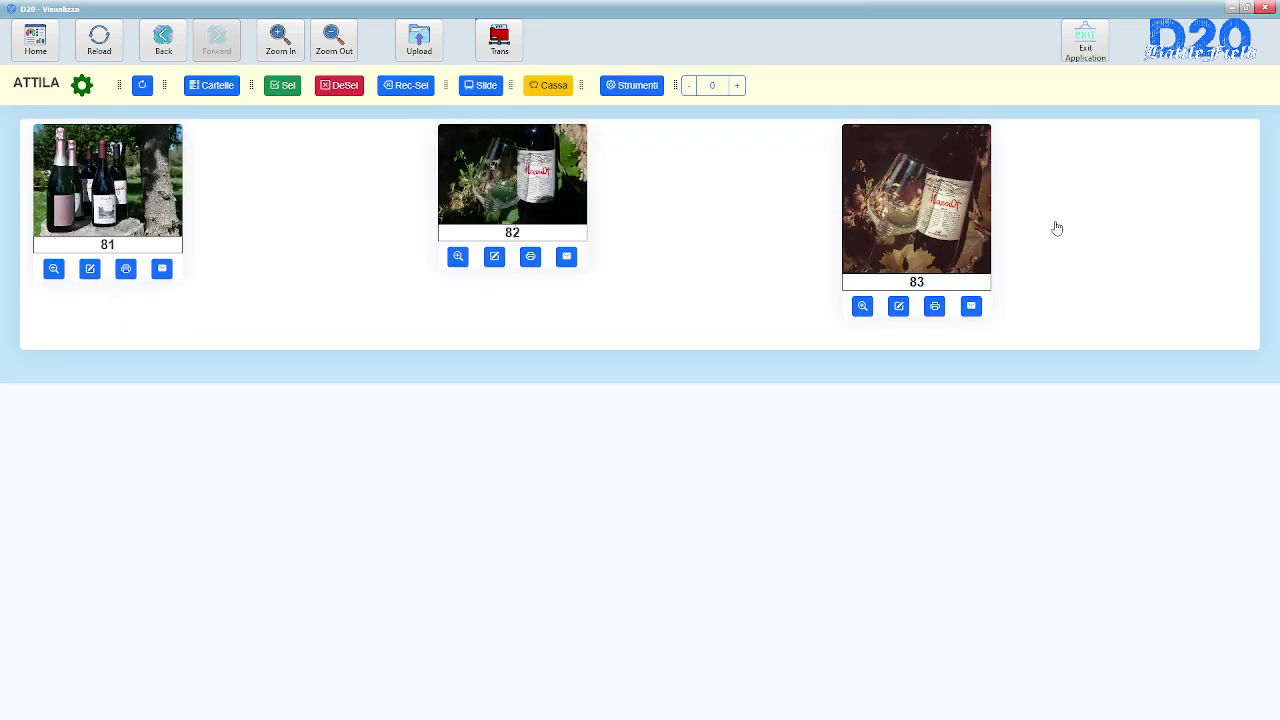
- Find the Prima_cartella folder with the folder search and show its photos
{"action": "left_click", "coordinate": [634, 85]}
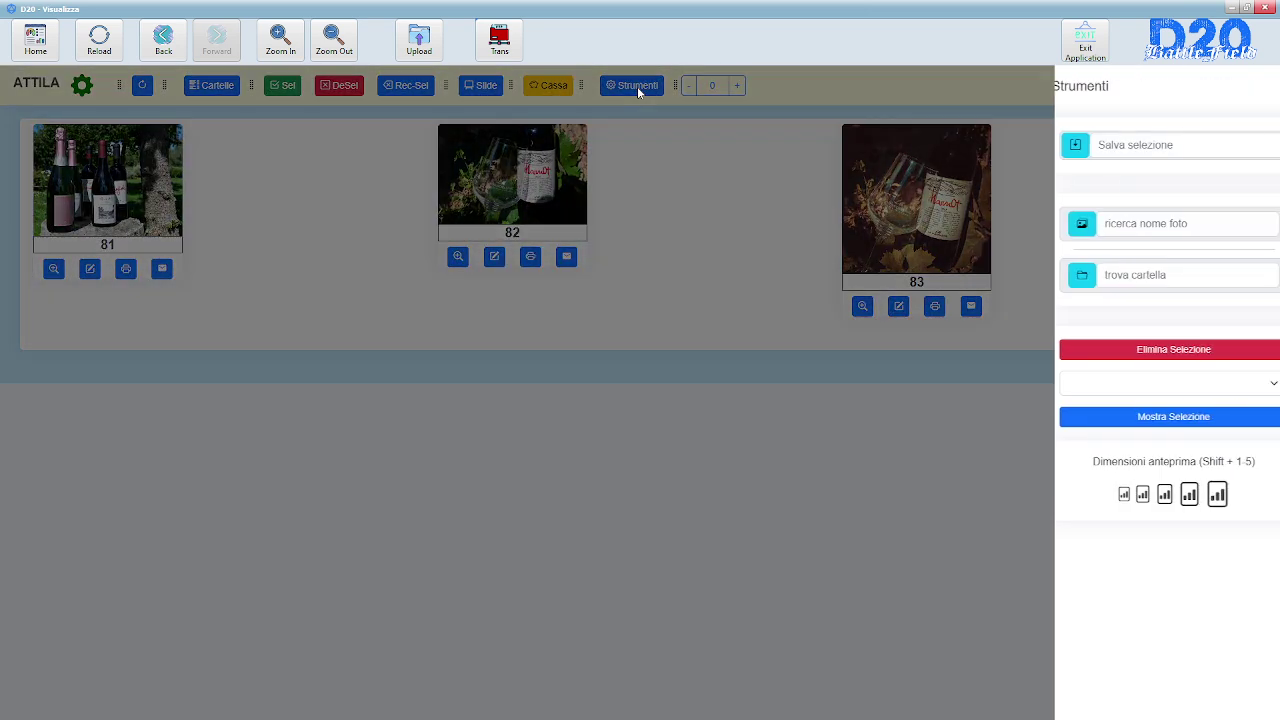
{"action": "left_click", "coordinate": [1094, 280]}
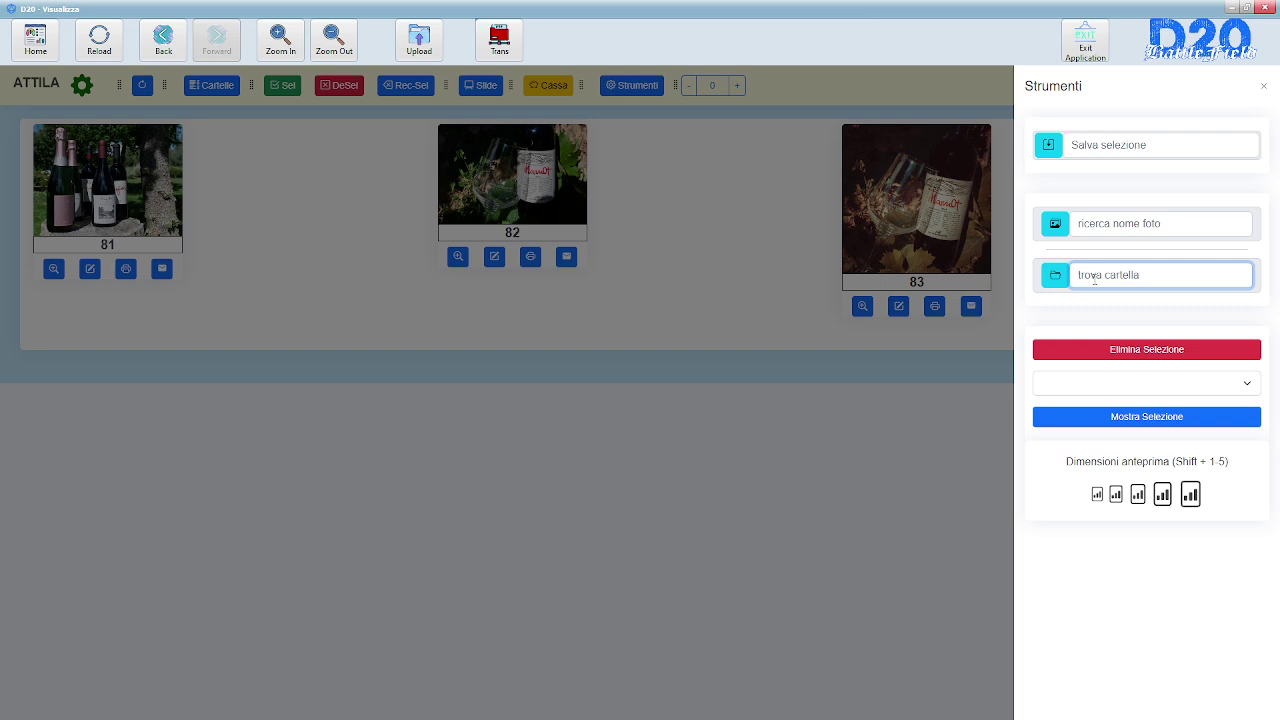
{"action": "type", "text": "pi"}
{"action": "left_click", "coordinate": [1062, 285]}
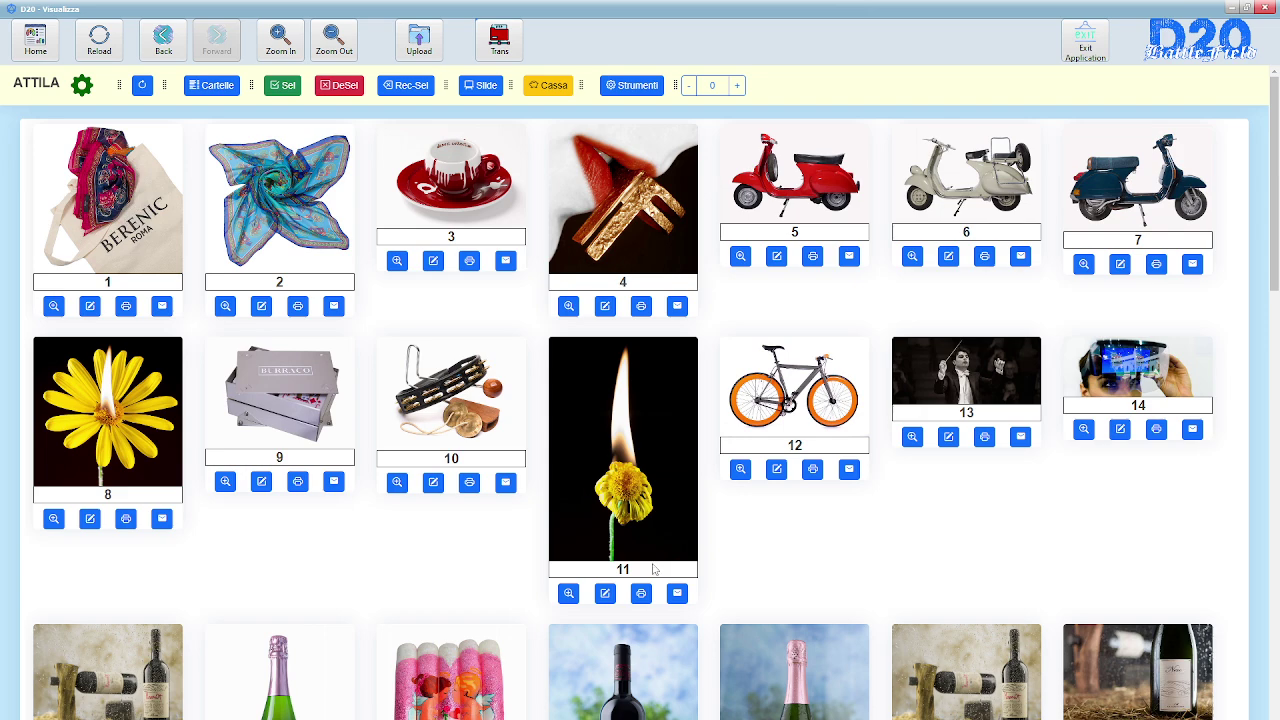
- Select photos 2 to 7 in the gallery and show only the selected ones
{"action": "left_click", "coordinate": [640, 85]}
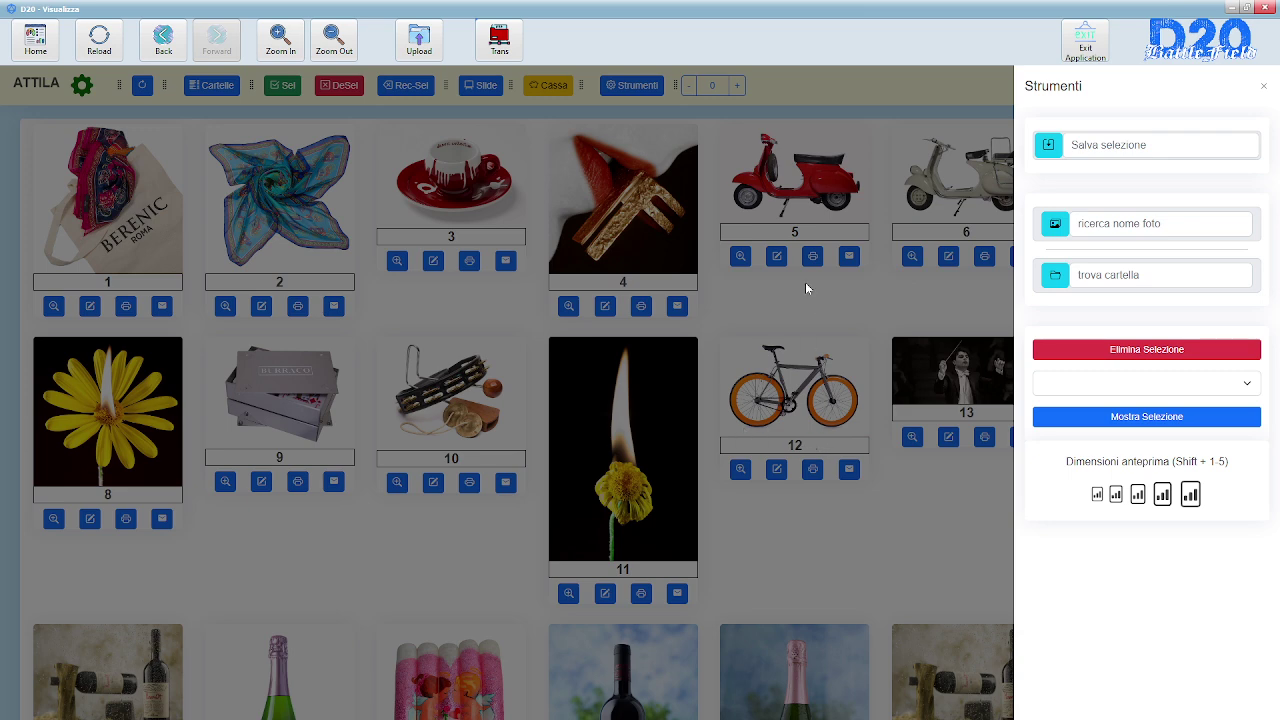
{"action": "left_click", "coordinate": [645, 229]}
{"action": "left_click", "coordinate": [790, 180]}
{"action": "left_click", "coordinate": [603, 223]}
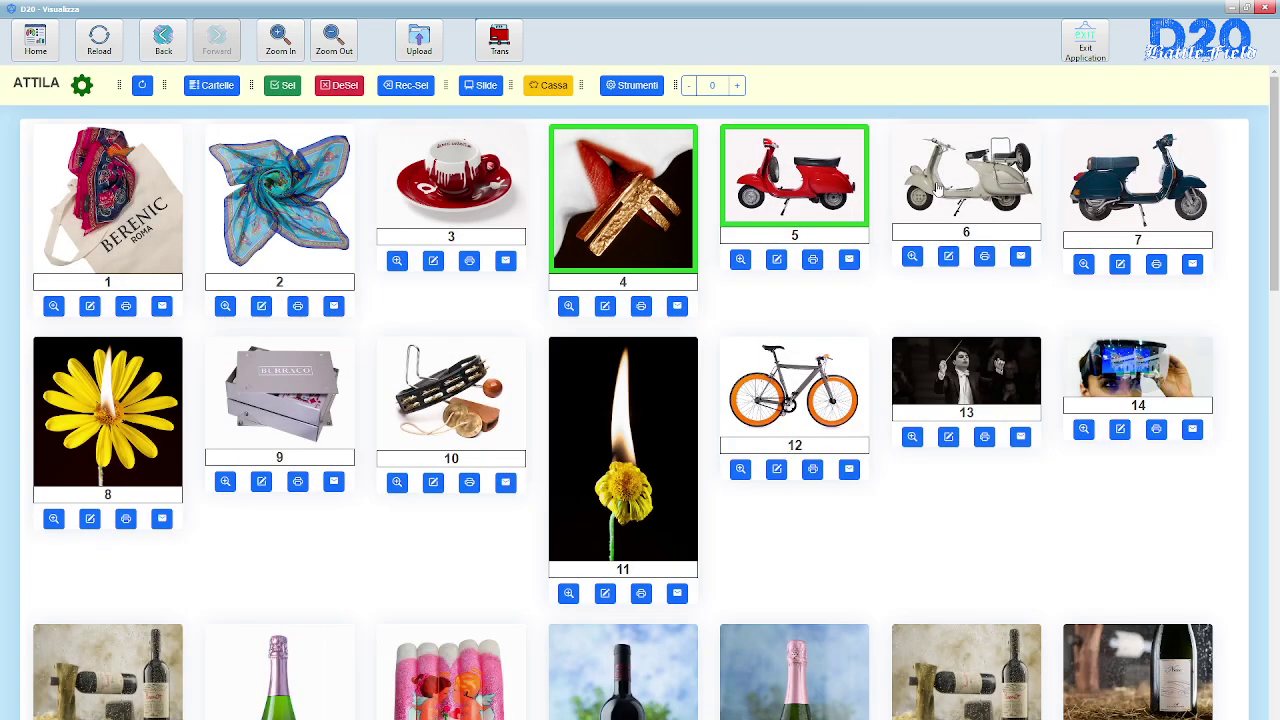
{"action": "left_click", "coordinate": [938, 190]}
{"action": "left_click", "coordinate": [1138, 190]}
{"action": "left_click", "coordinate": [587, 210]}
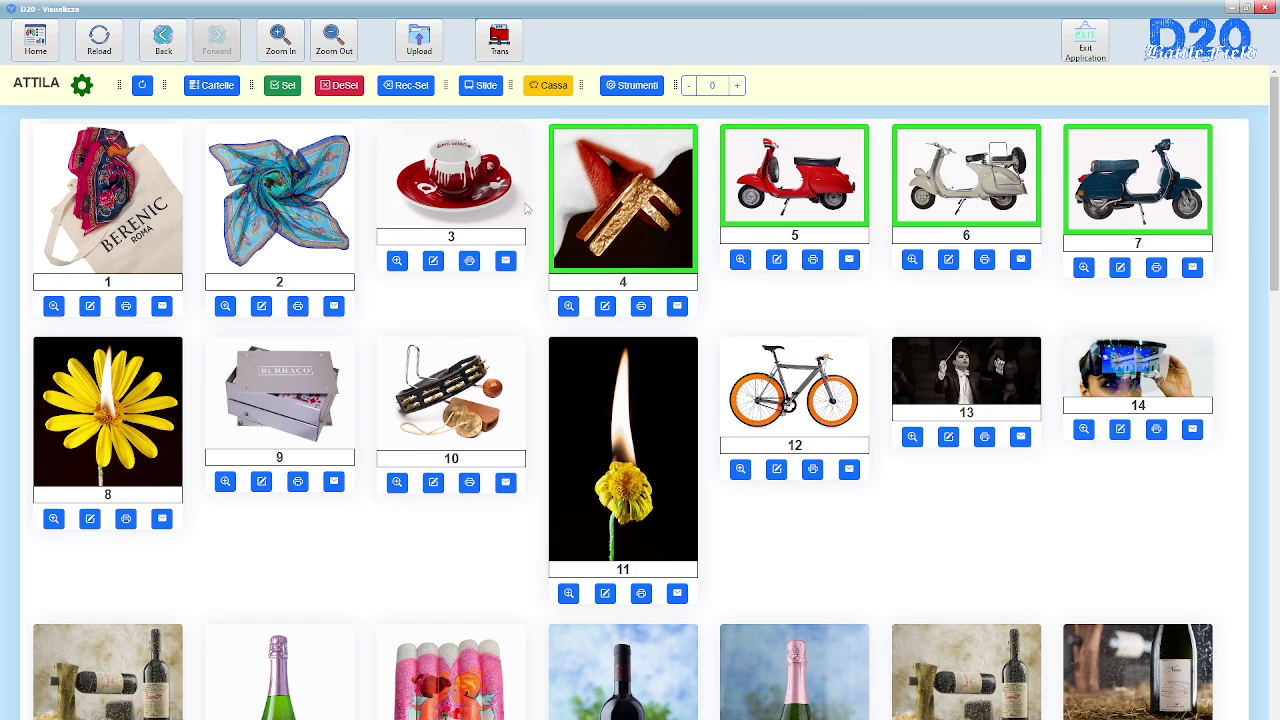
{"action": "left_click", "coordinate": [472, 196]}
{"action": "left_click", "coordinate": [276, 208]}
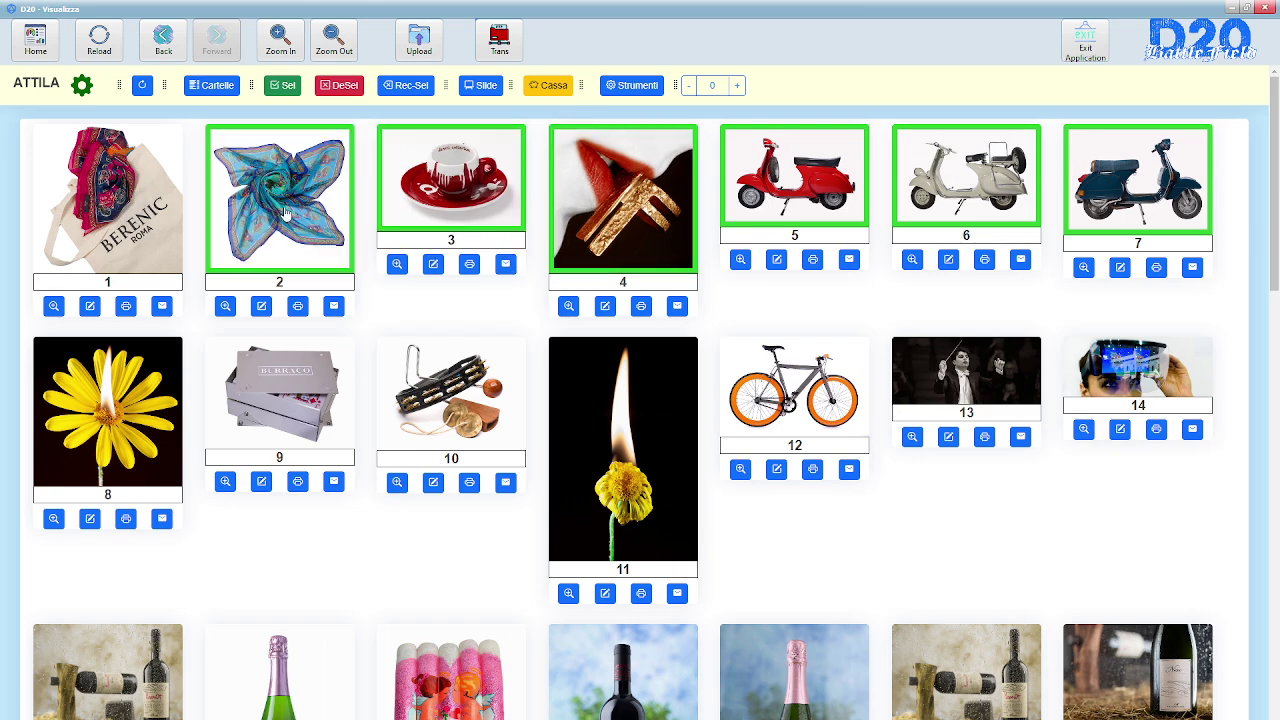
{"action": "left_click", "coordinate": [283, 86]}
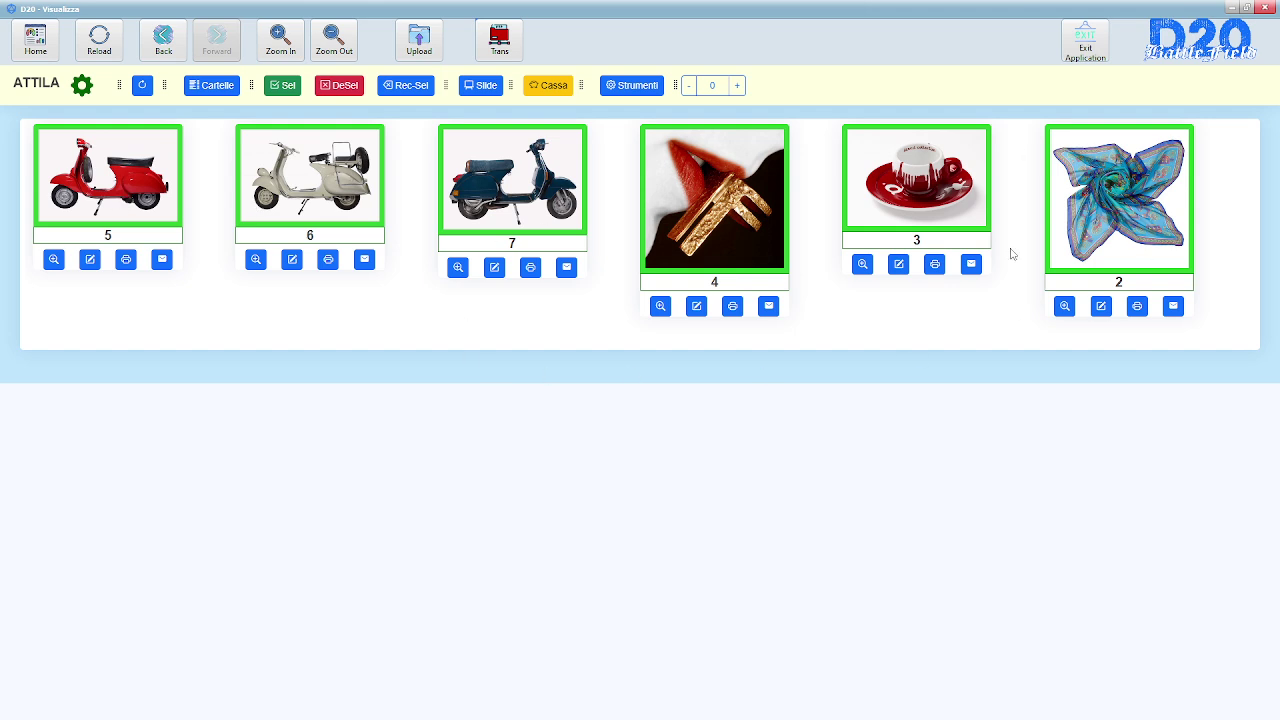
- Save the selected photos as a selection named "selezione"
{"action": "left_click", "coordinate": [636, 85]}
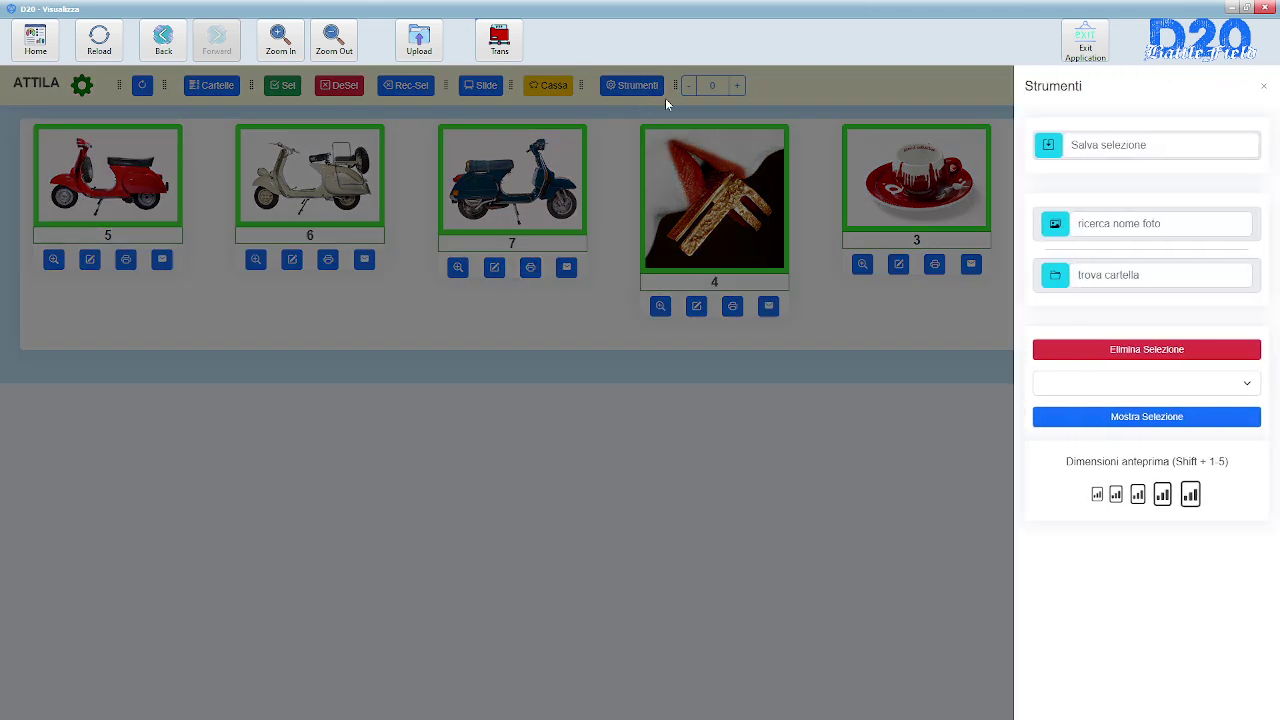
{"action": "left_click", "coordinate": [1123, 147]}
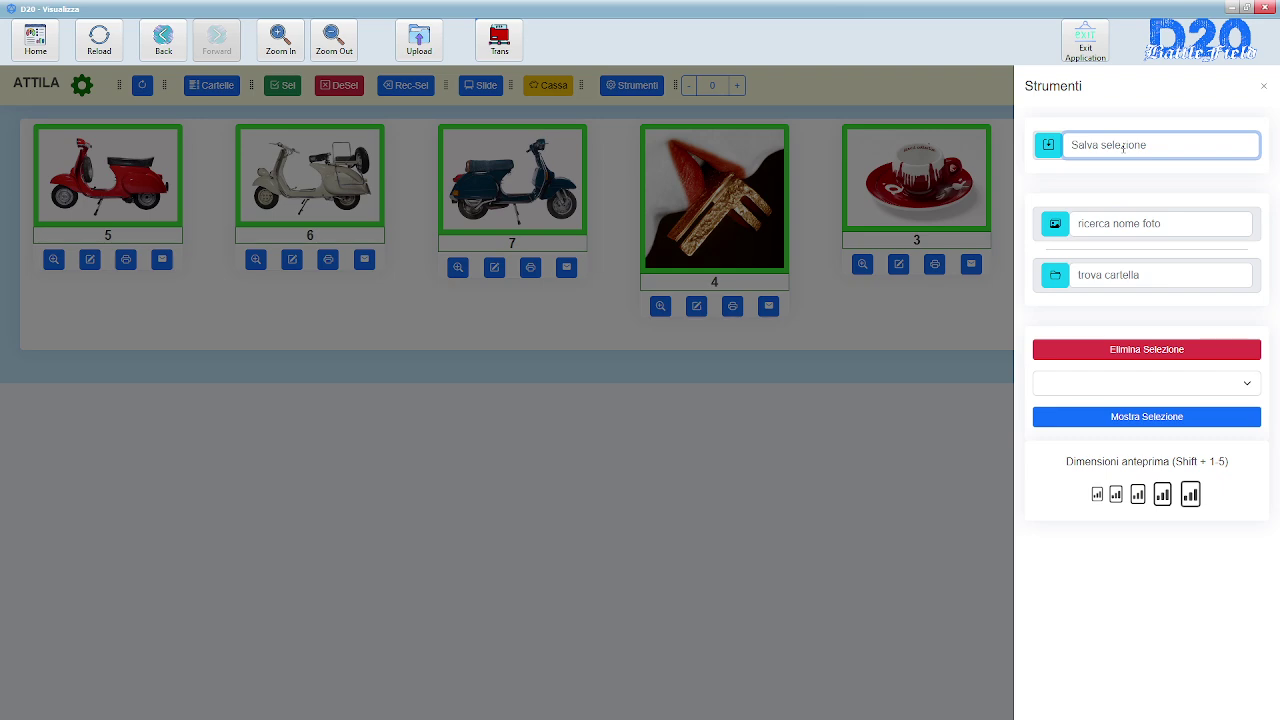
{"action": "type", "text": "selezione"}
{"action": "left_click", "coordinate": [1058, 152]}
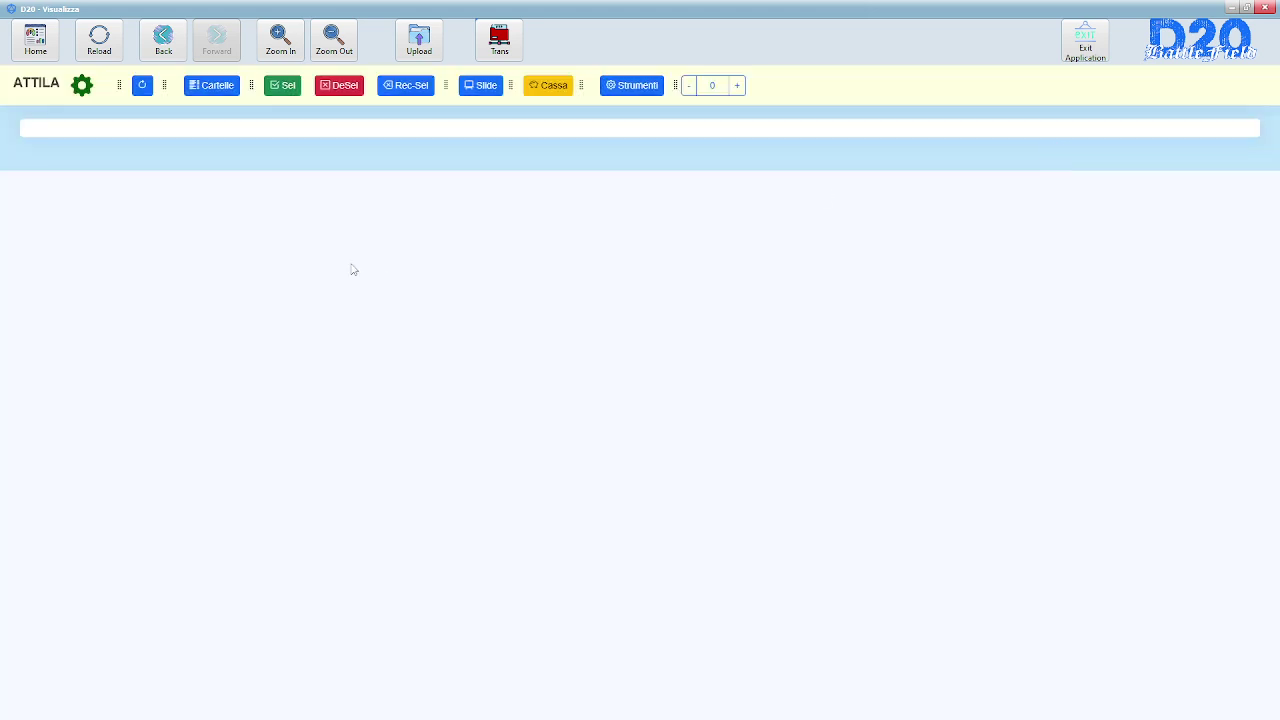
- Show the photos of the seconda_cartella folder in the emptied work area
{"action": "left_click", "coordinate": [213, 87]}
{"action": "left_click", "coordinate": [132, 167]}
{"action": "left_click", "coordinate": [181, 367]}
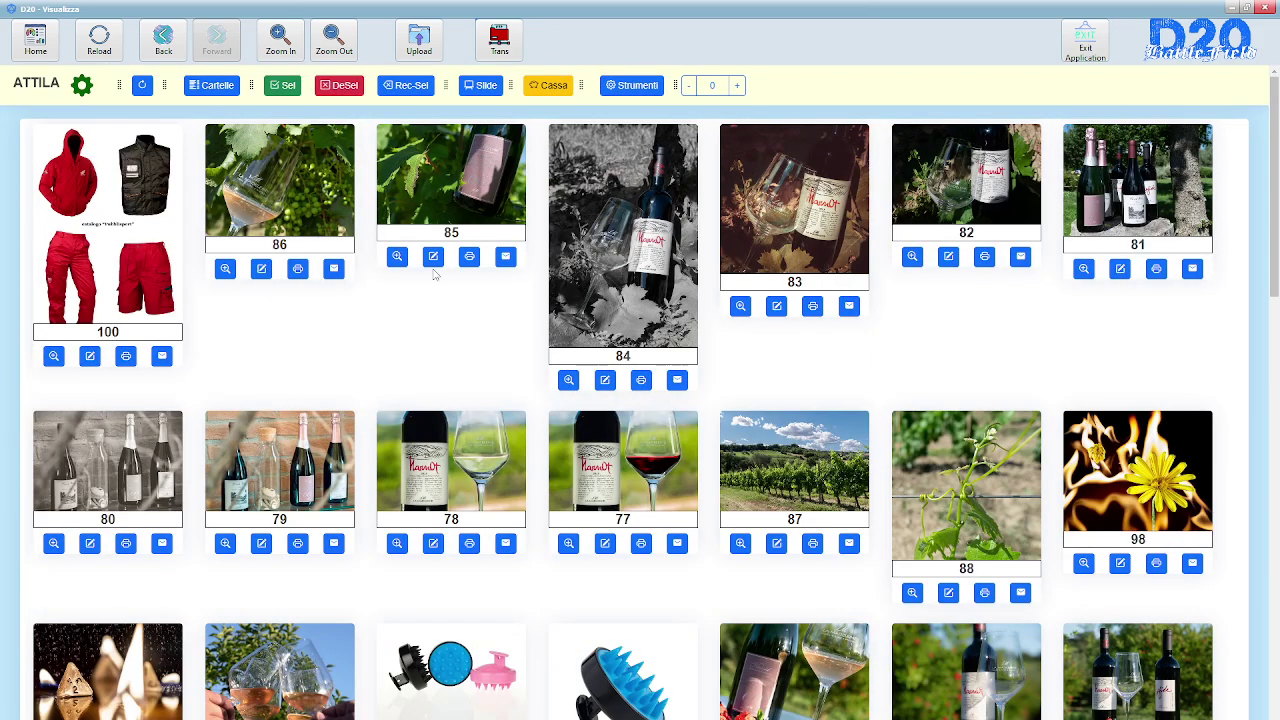
- Choose the saved selection "selezione" and show its photos
{"action": "left_click", "coordinate": [657, 89]}
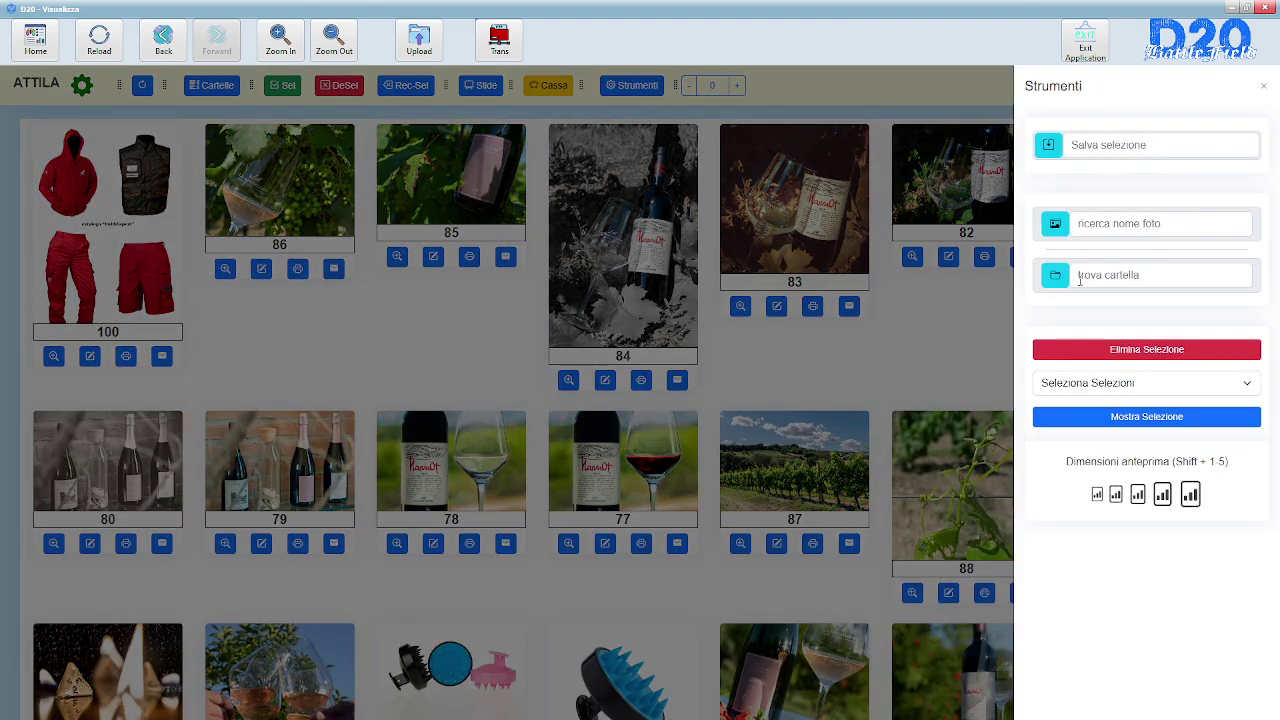
{"action": "left_click", "coordinate": [1170, 390]}
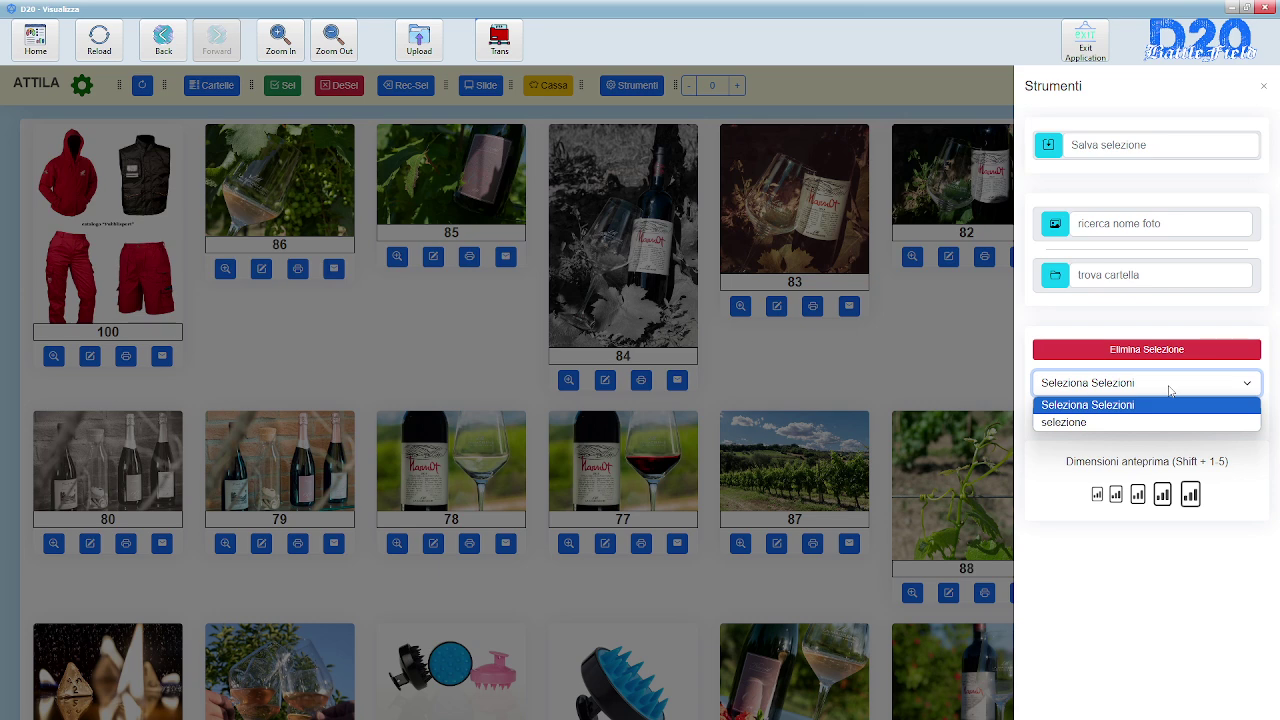
{"action": "left_click", "coordinate": [1073, 424]}
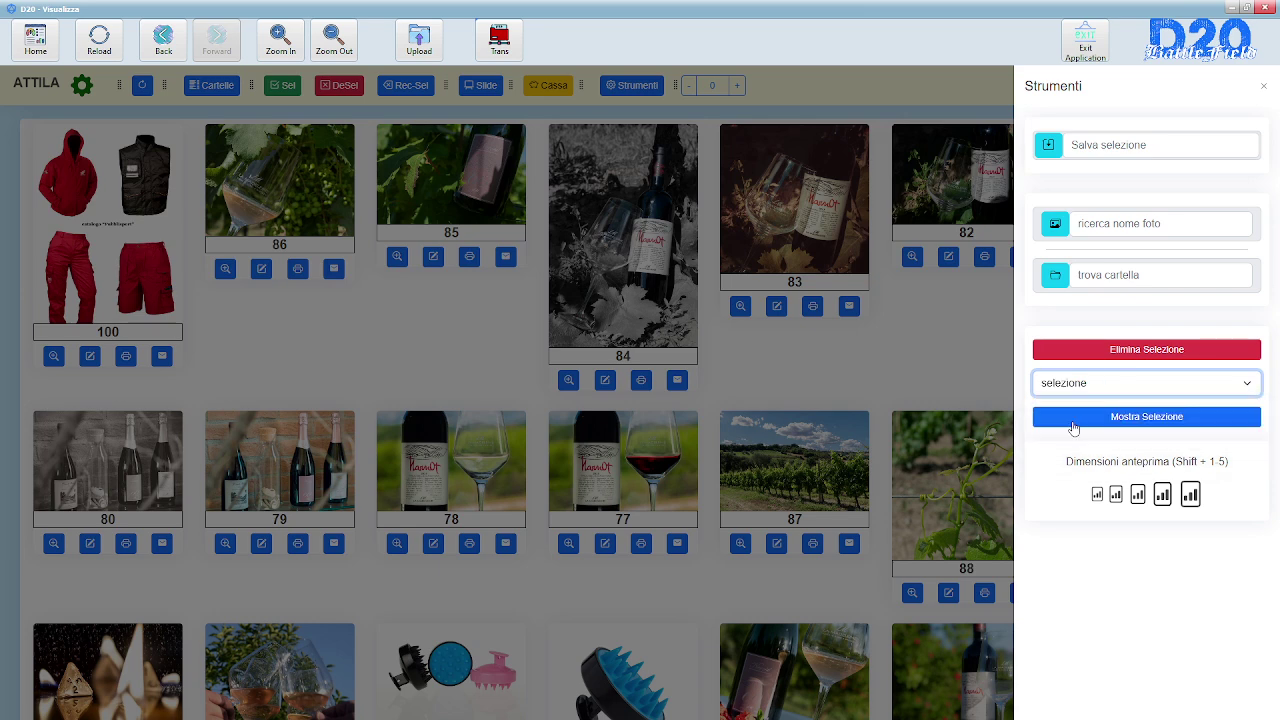
{"action": "left_click", "coordinate": [1143, 418]}
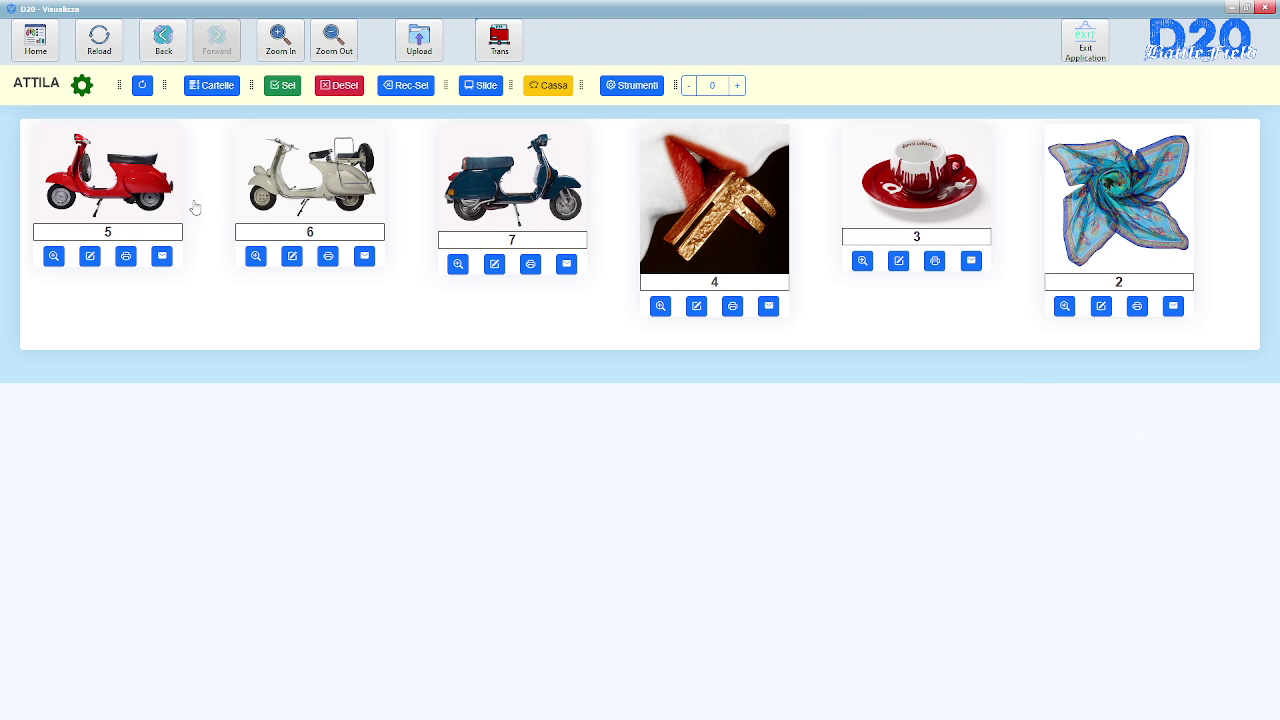
- Delete the saved selection "selezione"
{"action": "left_click", "coordinate": [640, 86]}
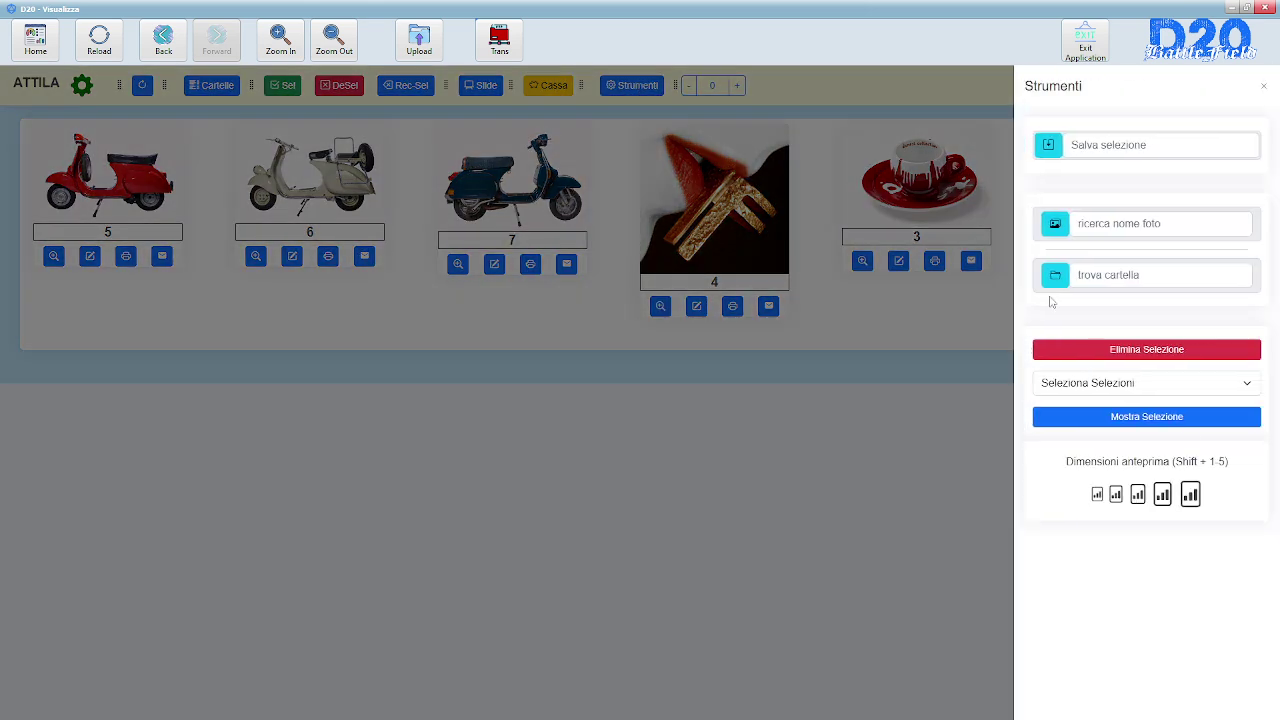
{"action": "left_click", "coordinate": [1112, 385]}
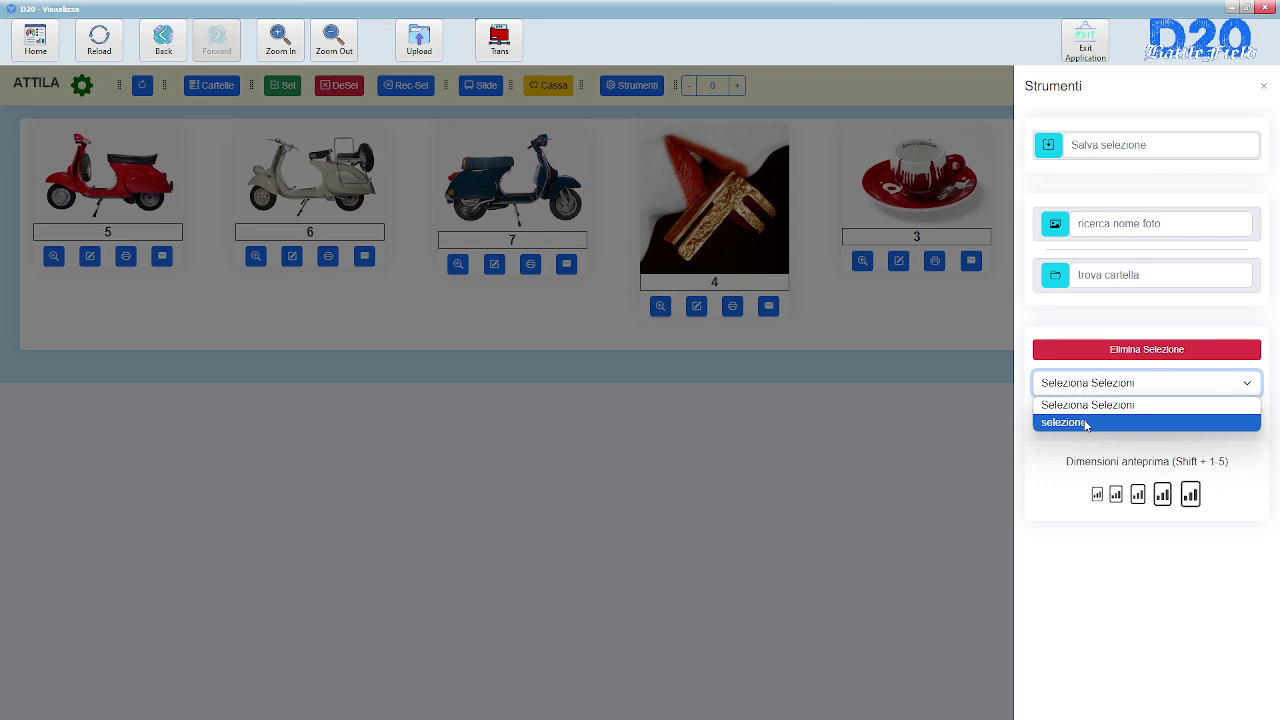
{"action": "left_click", "coordinate": [1087, 423]}
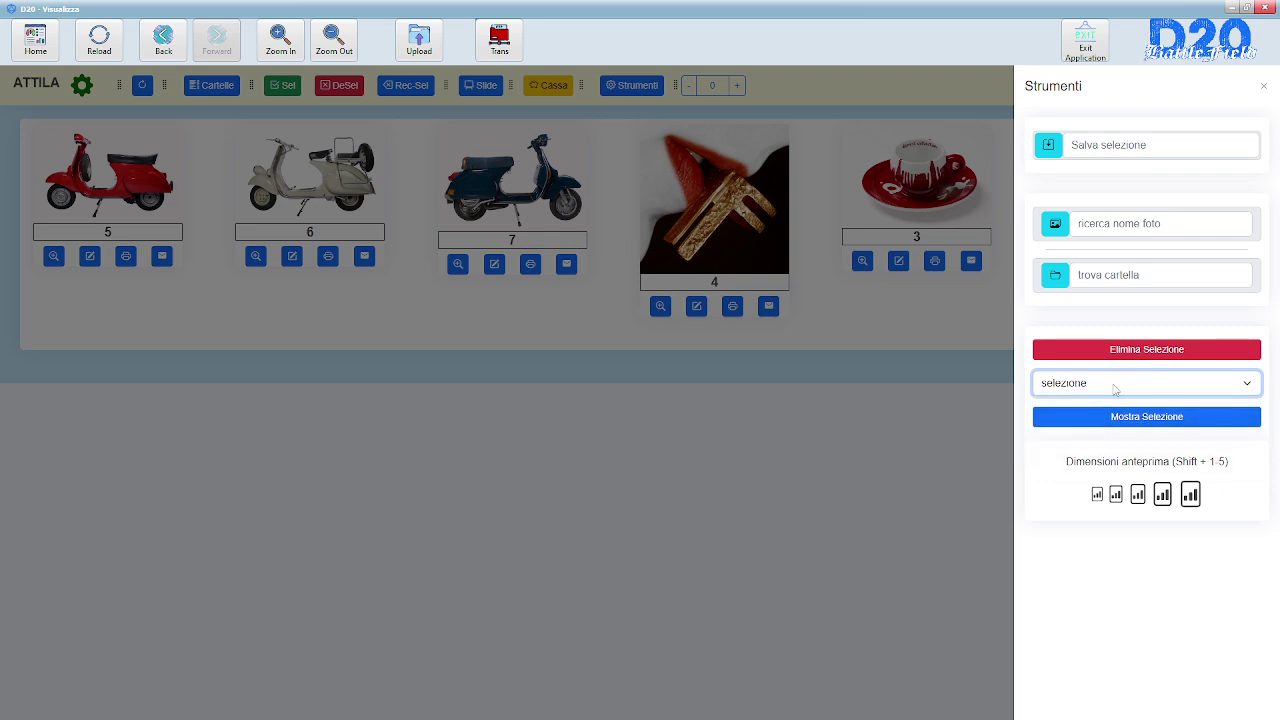
{"action": "left_click", "coordinate": [1145, 350]}
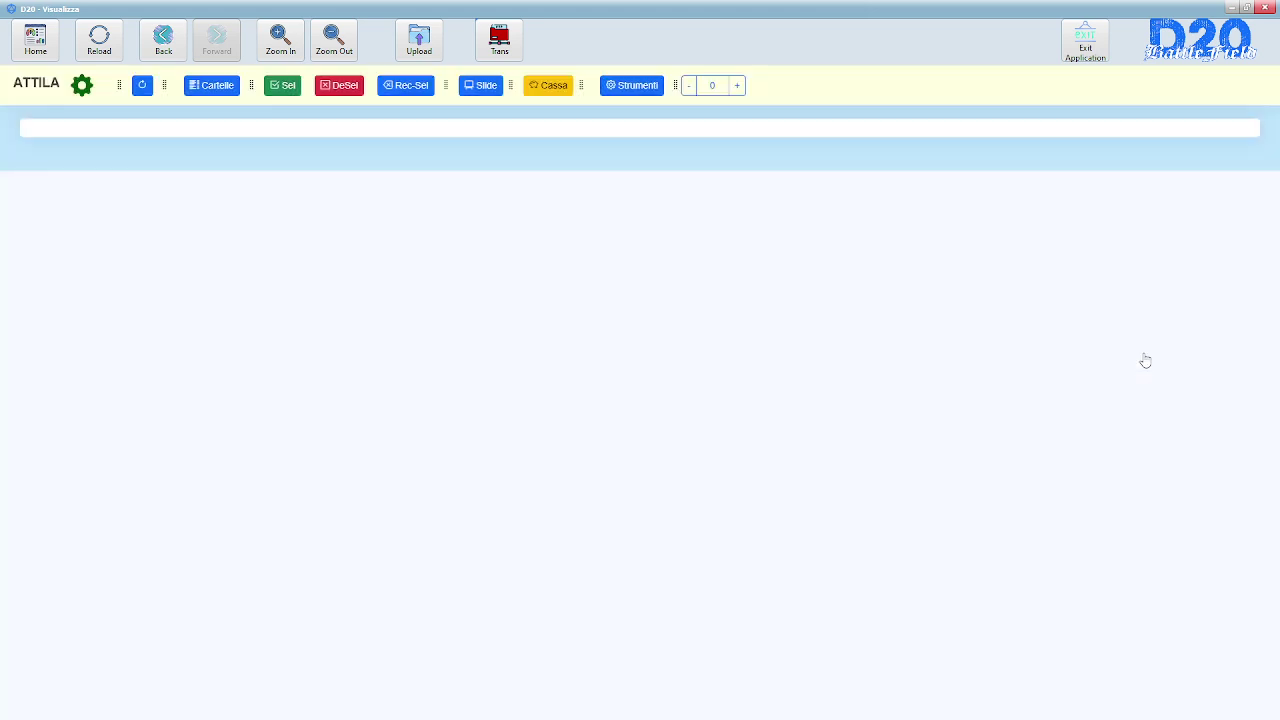
- Check the list of saved selections after the deletion, then close the Strumenti options
{"action": "left_click", "coordinate": [634, 88]}
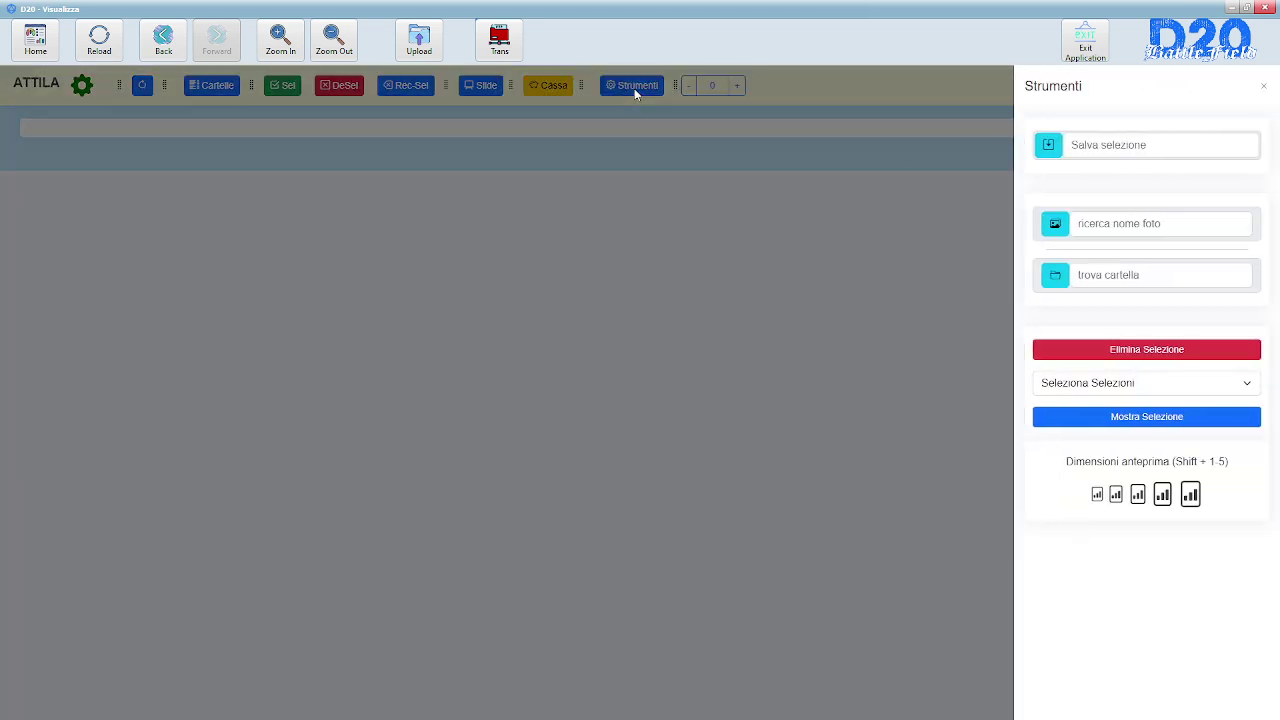
{"action": "left_click", "coordinate": [1137, 385]}
{"action": "left_click", "coordinate": [1137, 385]}
{"action": "left_click", "coordinate": [541, 363]}
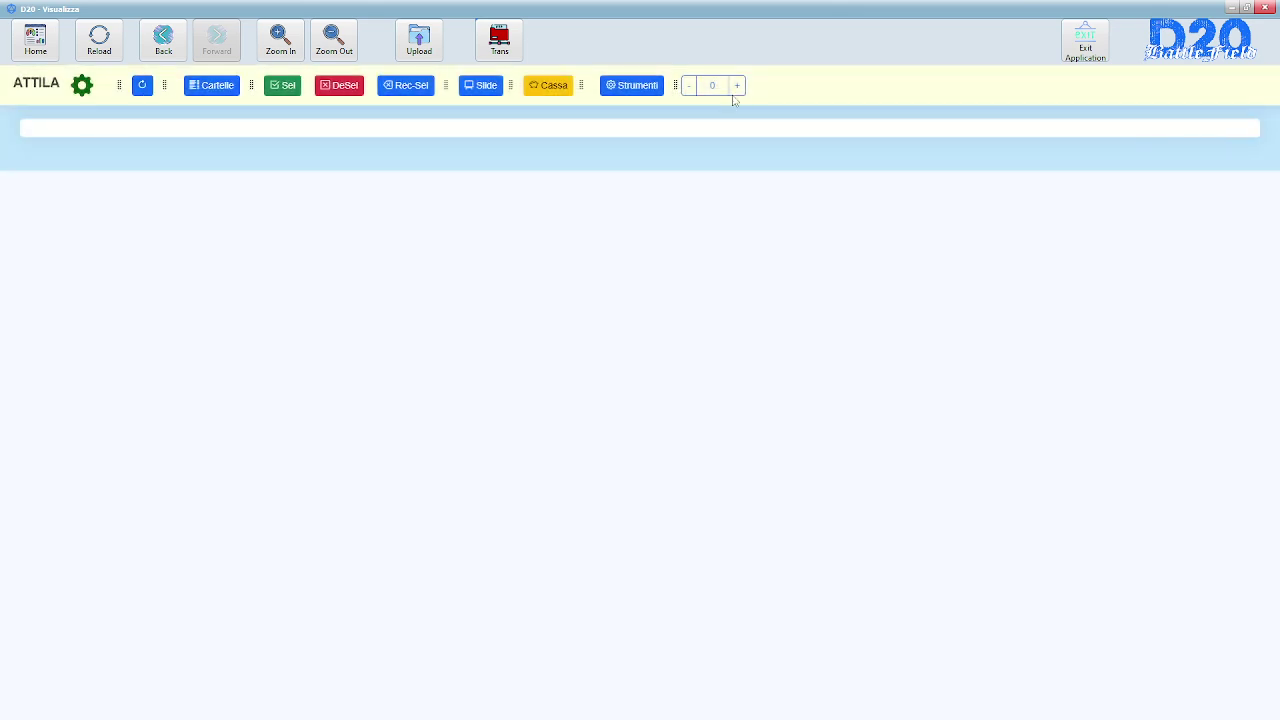
{"action": "left_click", "coordinate": [643, 90]}
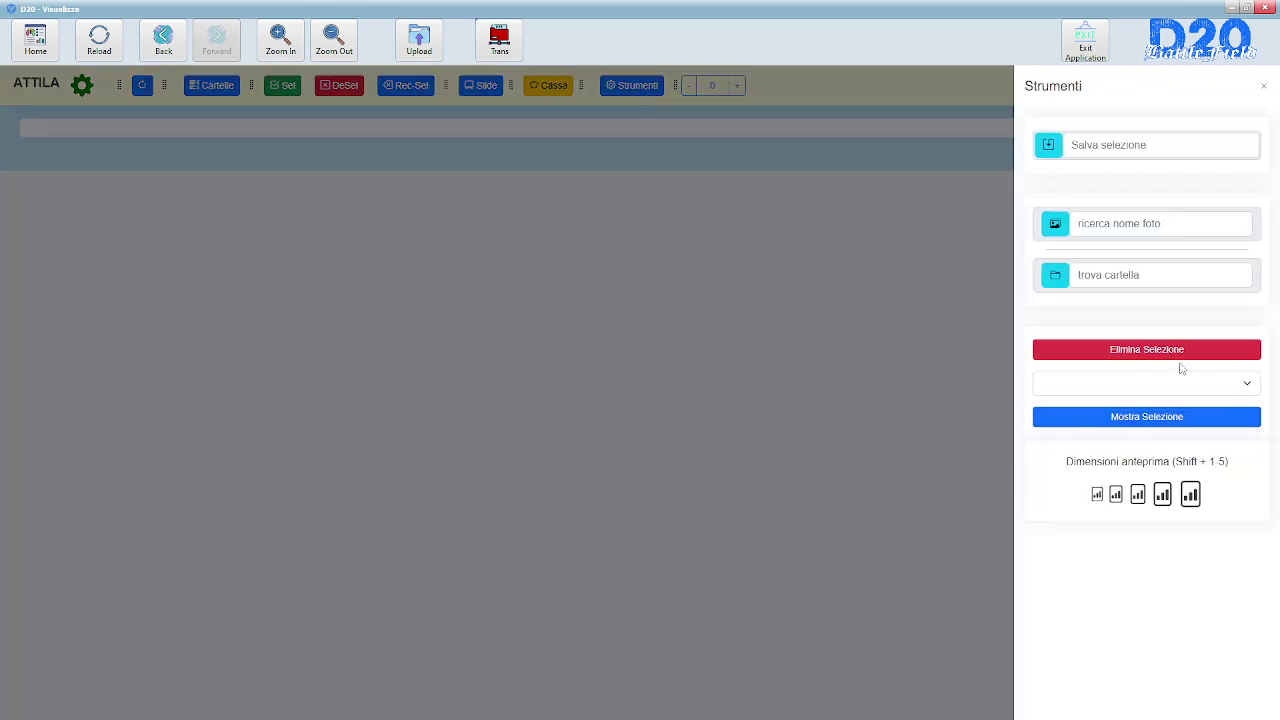
{"action": "left_click", "coordinate": [1148, 387]}
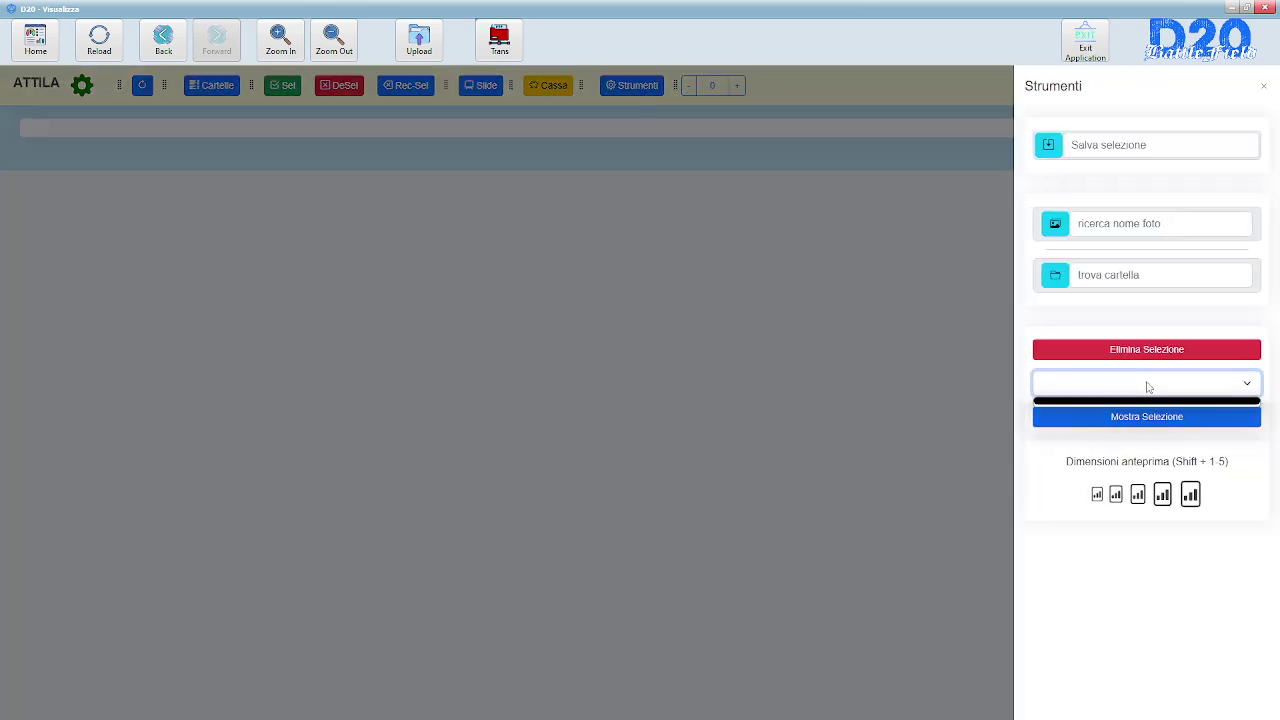
{"action": "left_click", "coordinate": [1148, 387]}
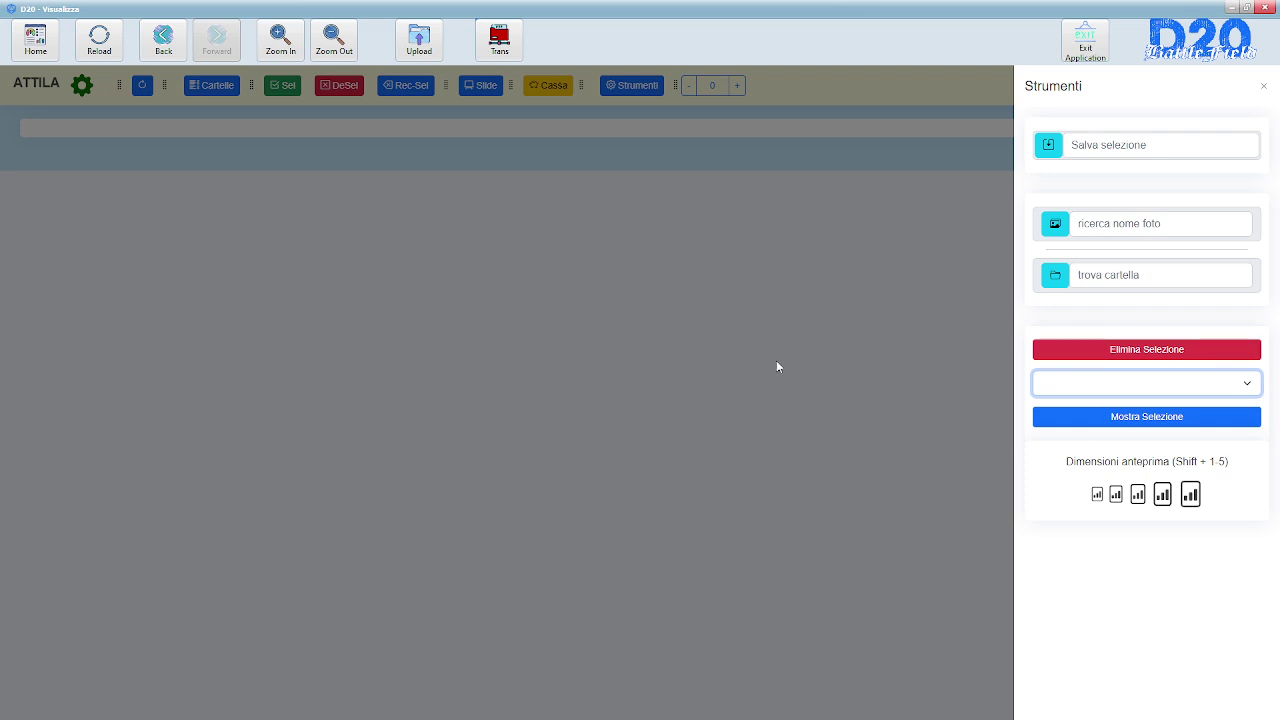
{"action": "left_click", "coordinate": [446, 250]}
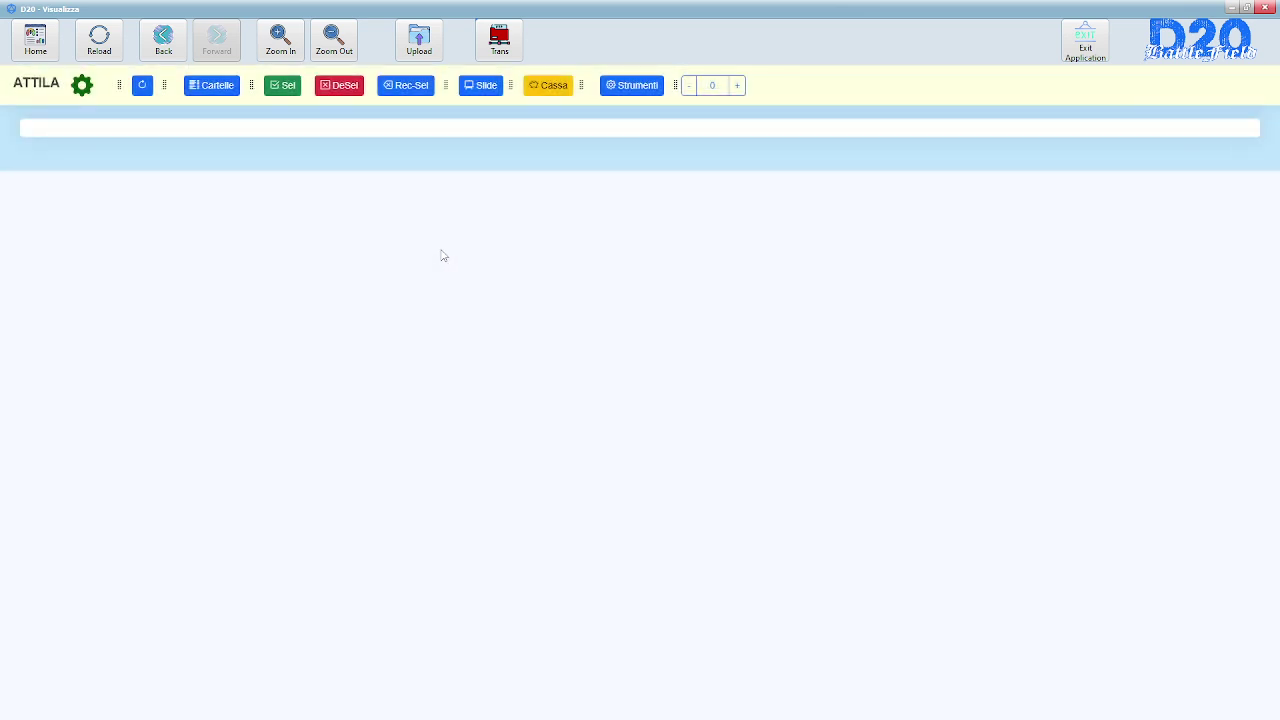
- Rename the folder seconda_cartella to "Terza cartella"
{"action": "left_click", "coordinate": [222, 88]}
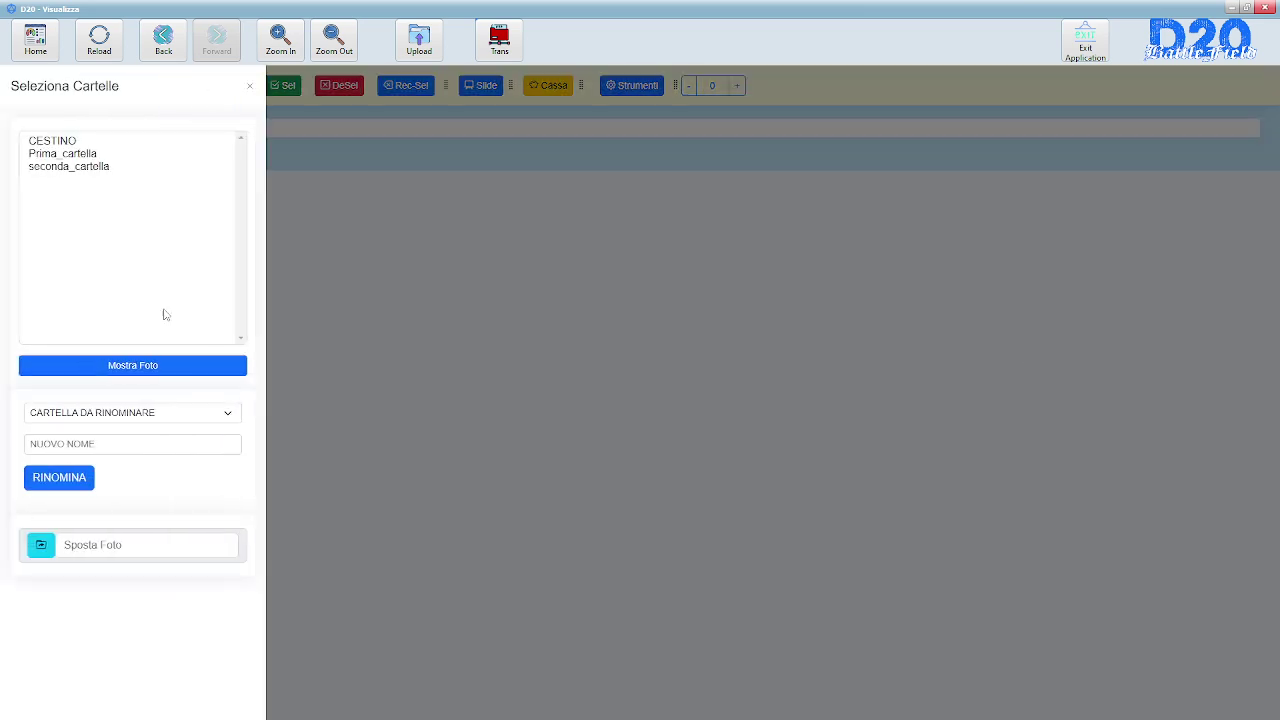
{"action": "left_click", "coordinate": [157, 416]}
{"action": "left_click", "coordinate": [86, 480]}
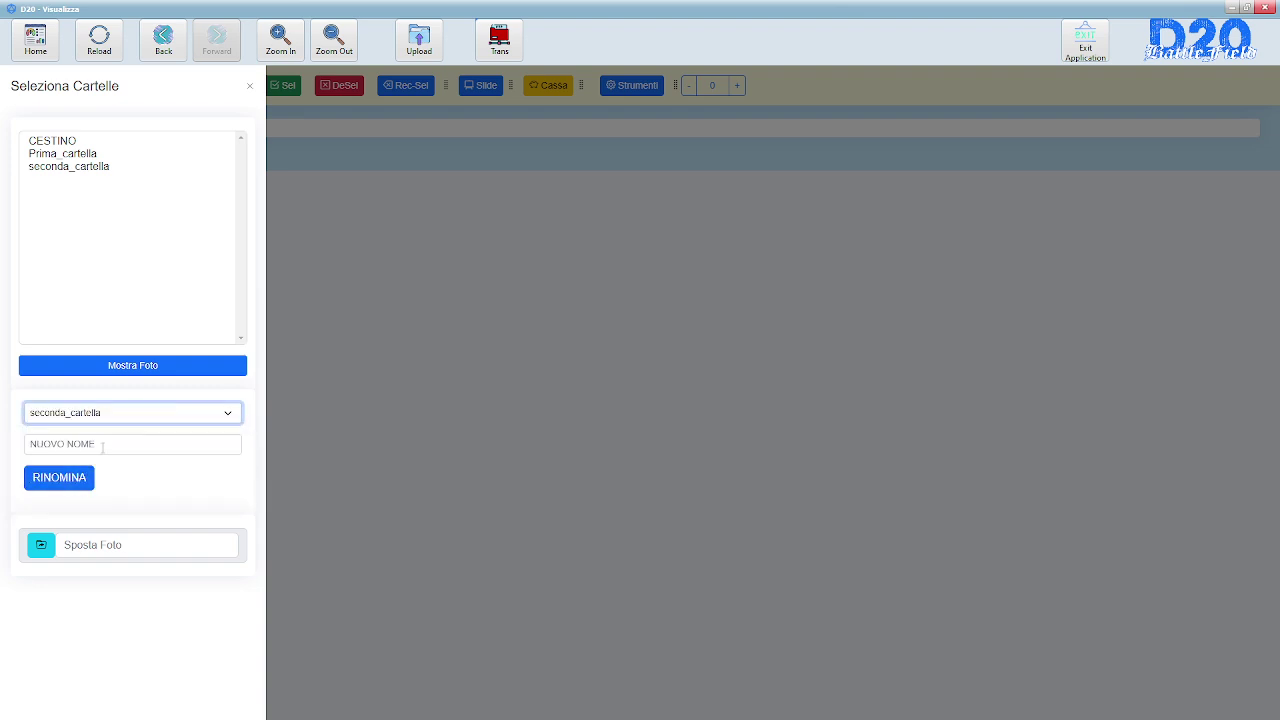
{"action": "left_click", "coordinate": [103, 441]}
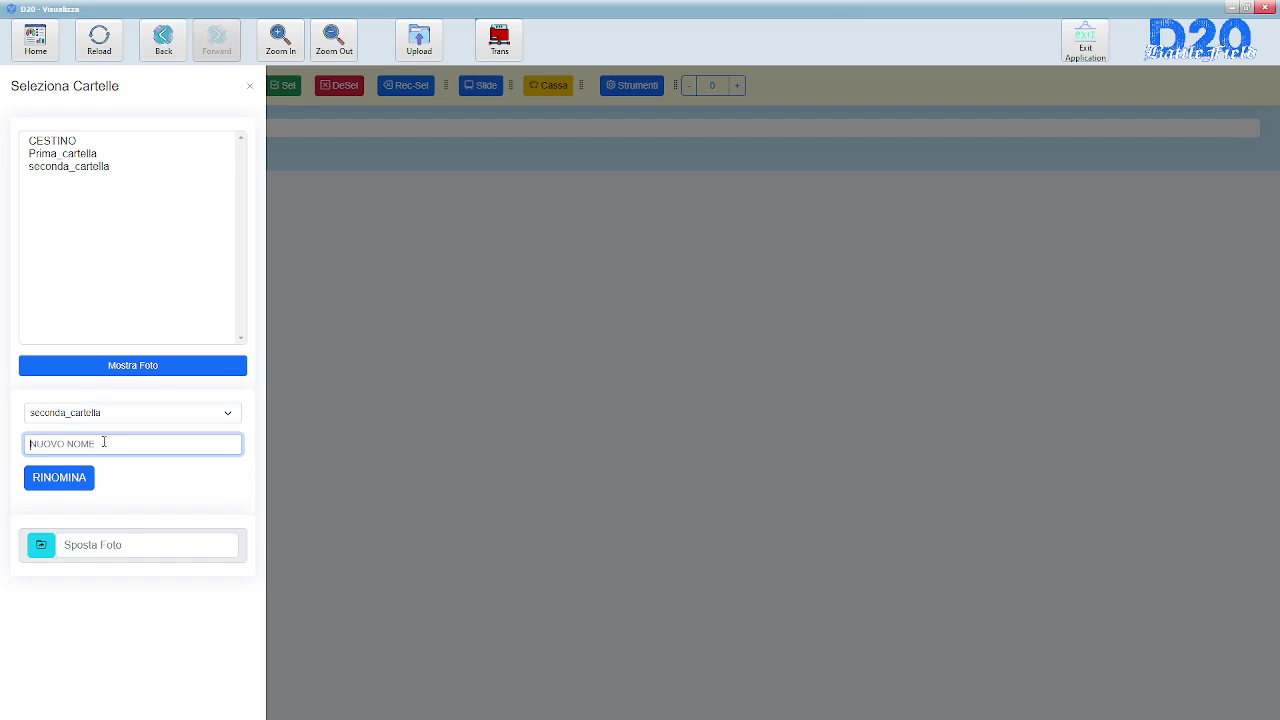
{"action": "type", "text": "tella"}
{"action": "left_click", "coordinate": [68, 479]}
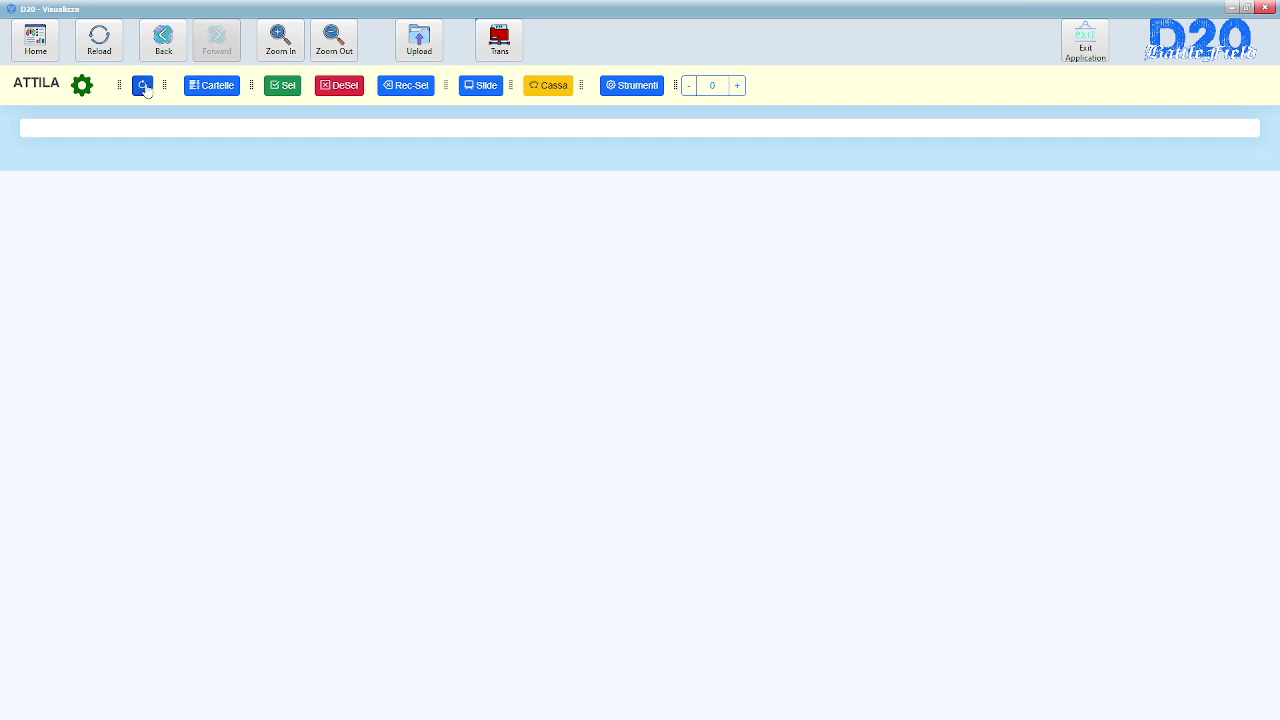
- Show the photos of the Terza cartella folder and look through them
{"action": "left_click", "coordinate": [217, 88]}
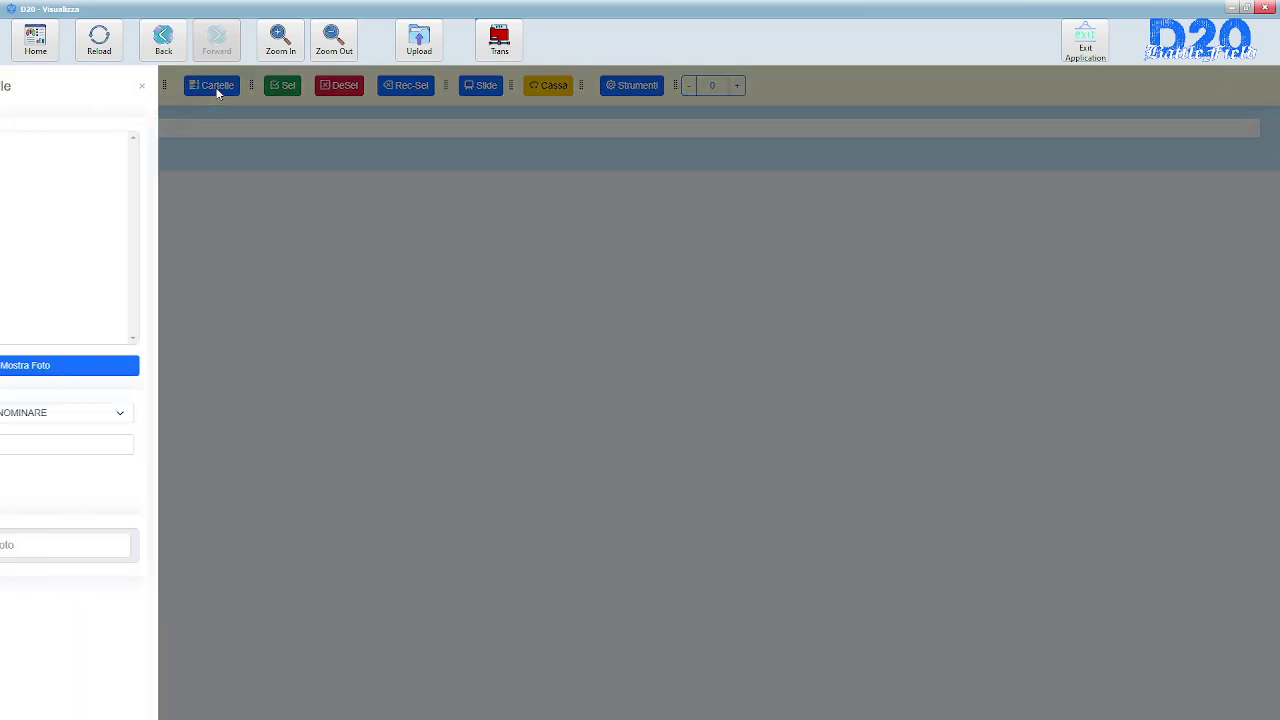
{"action": "left_click", "coordinate": [83, 170]}
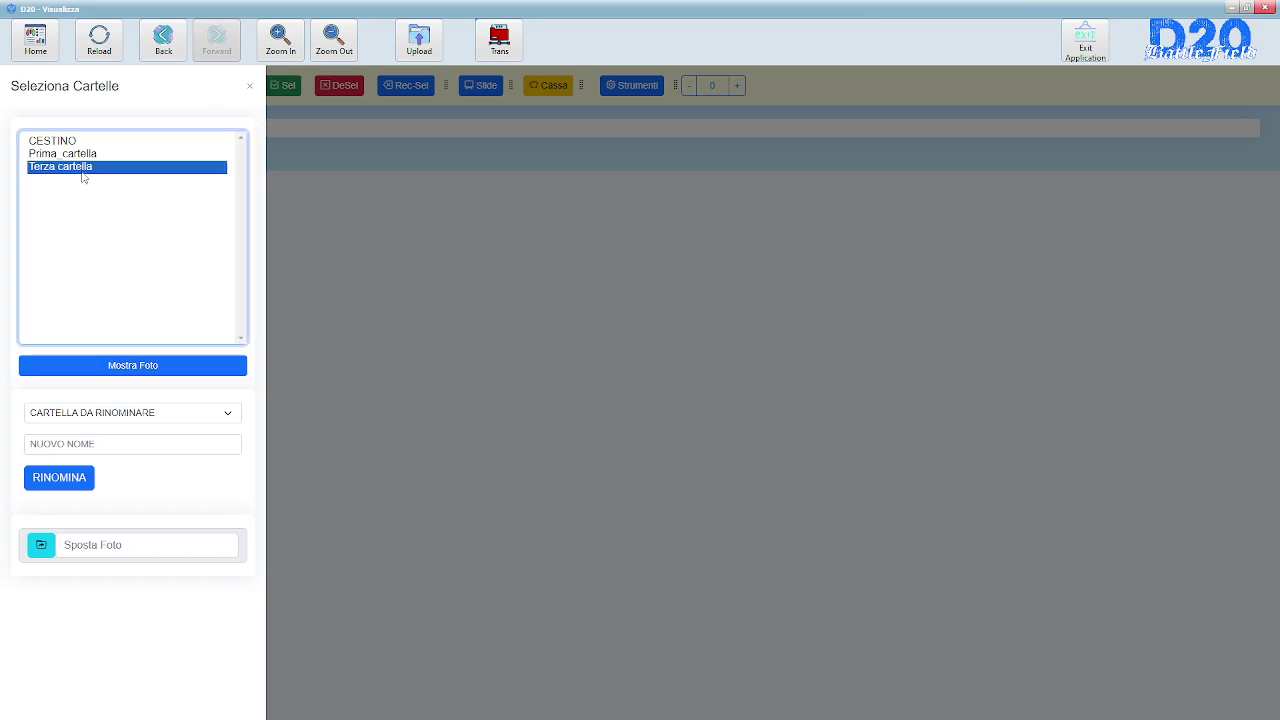
{"action": "left_click", "coordinate": [145, 366]}
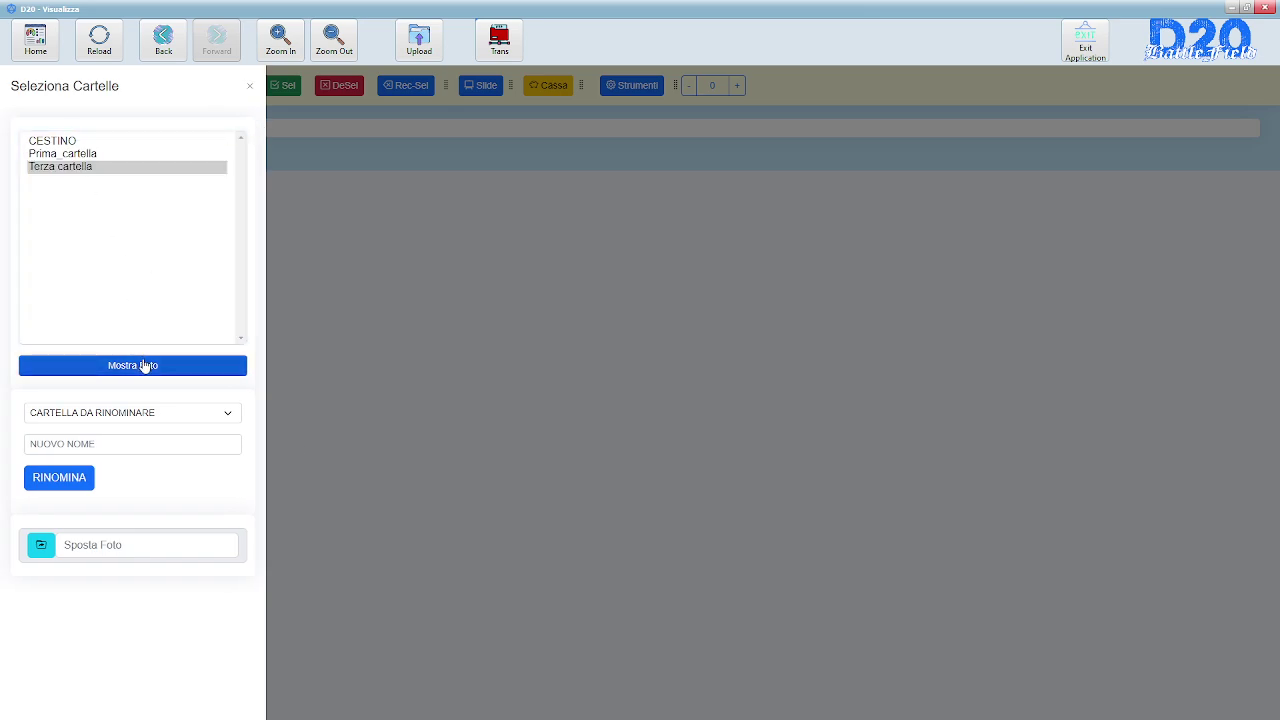
{"action": "scroll", "coordinate": [455, 360], "scroll_direction": "down", "scroll_amount": 10}
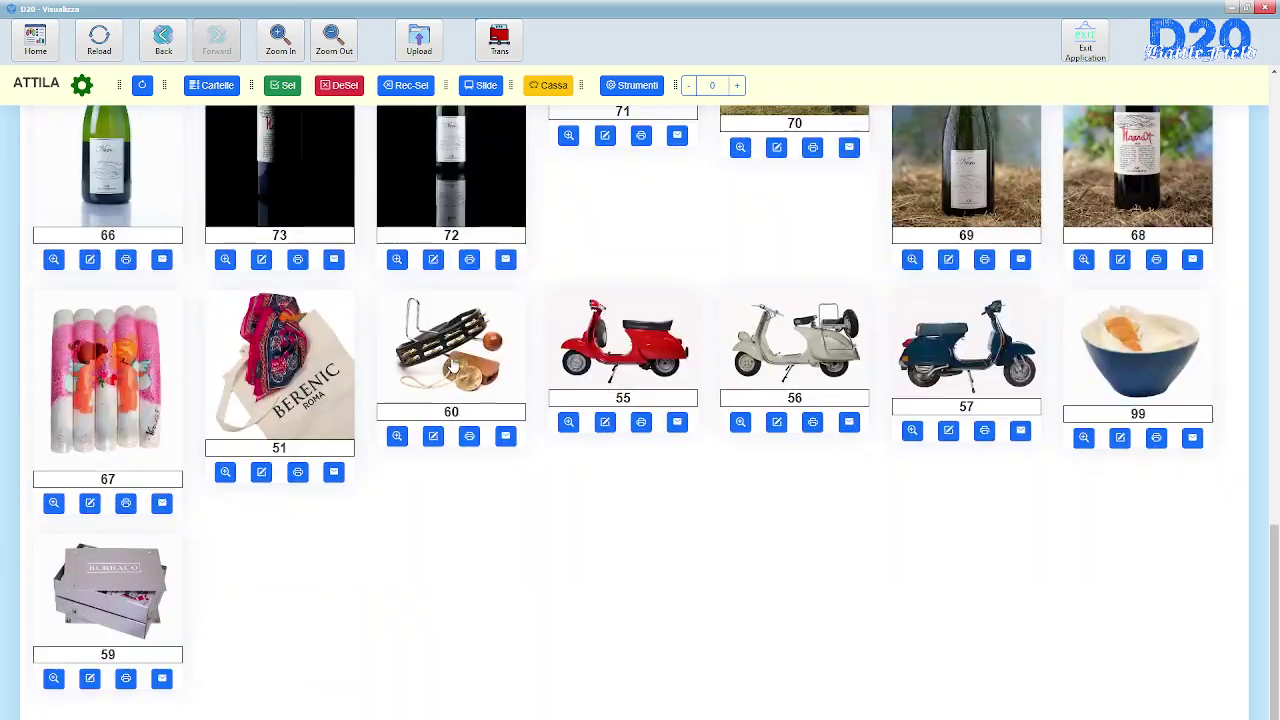
{"action": "scroll", "coordinate": [209, 160], "scroll_direction": "up", "scroll_amount": 10}
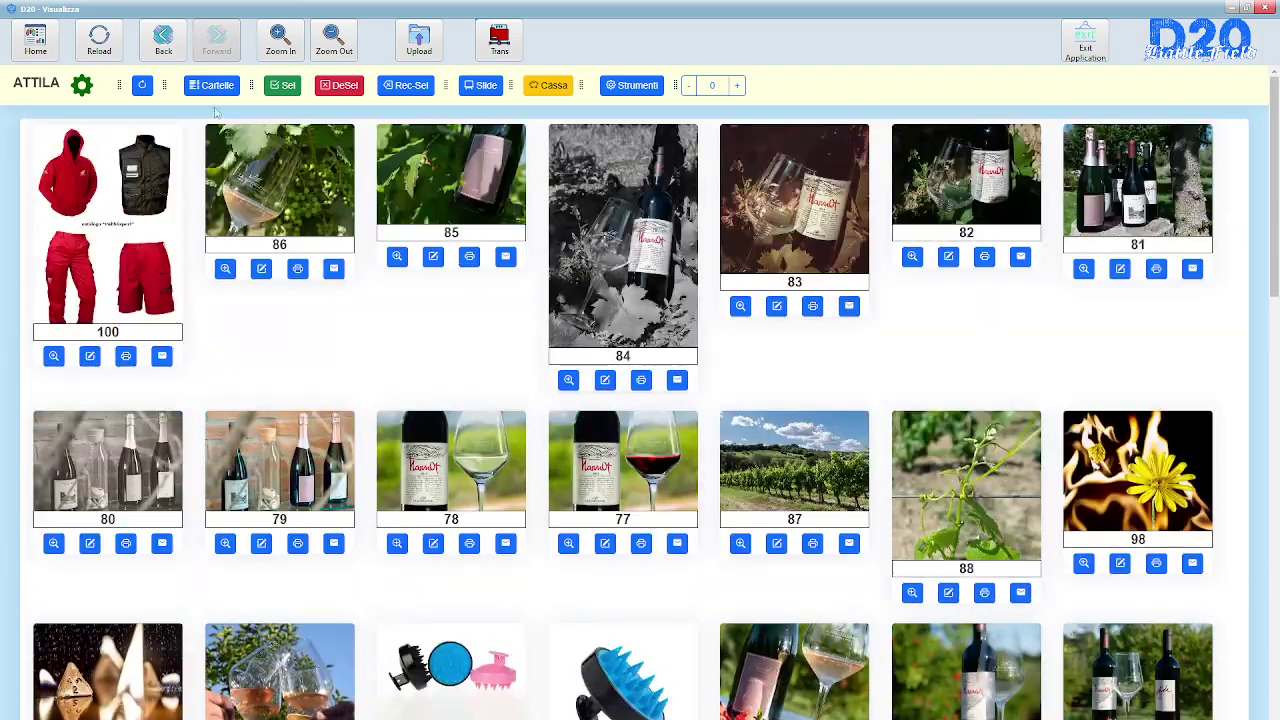
- Select photos 86, 85 and 84 and show only the selected photos
{"action": "left_click", "coordinate": [218, 88]}
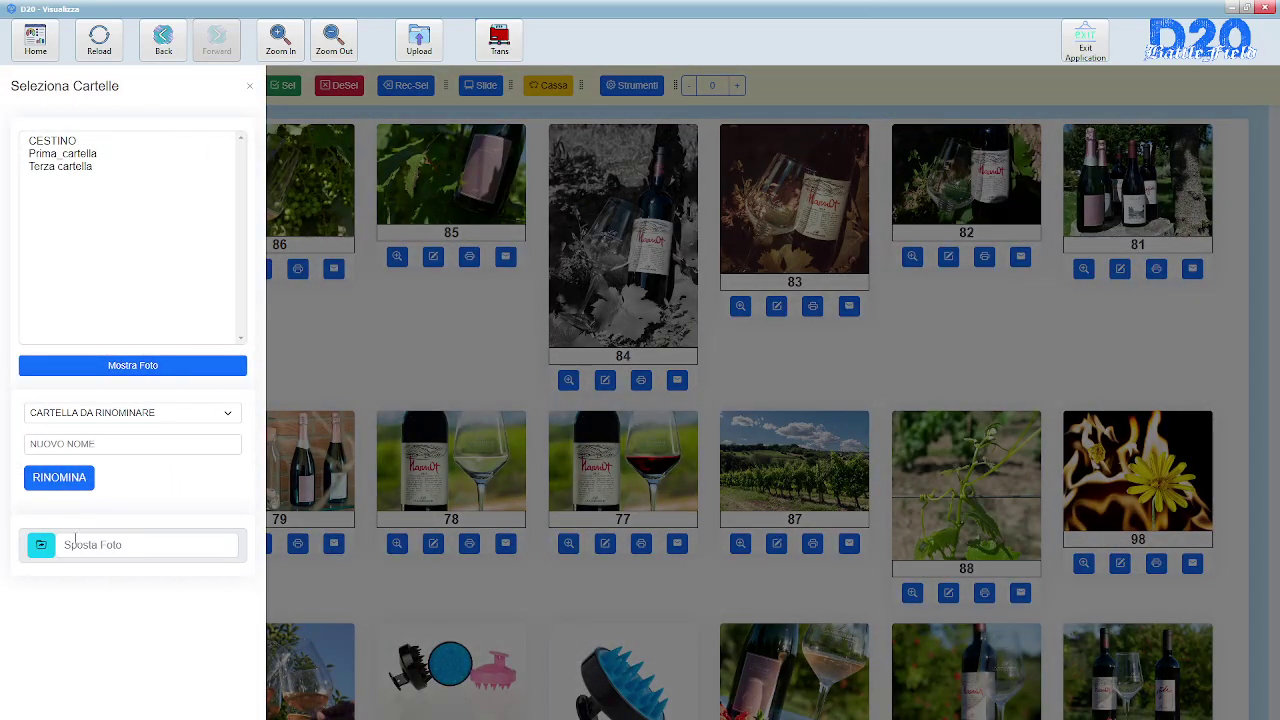
{"action": "left_click", "coordinate": [401, 367]}
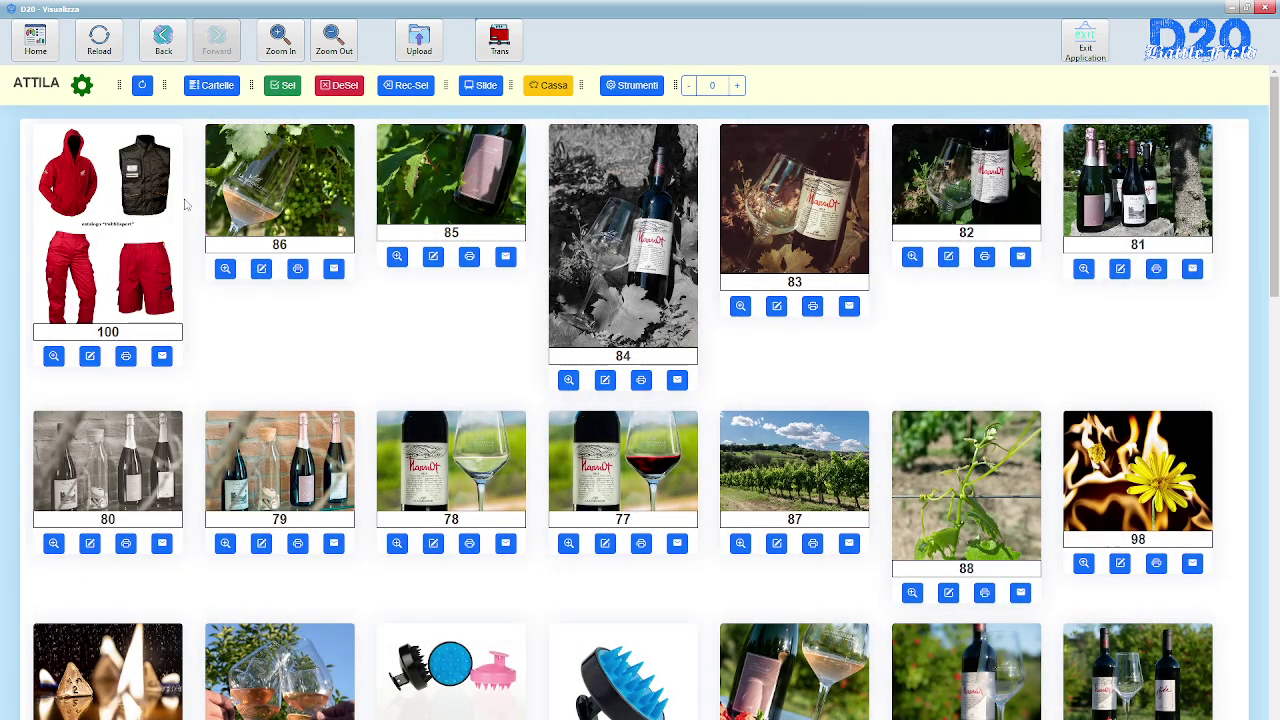
{"action": "left_click", "coordinate": [312, 212]}
{"action": "left_click", "coordinate": [445, 210]}
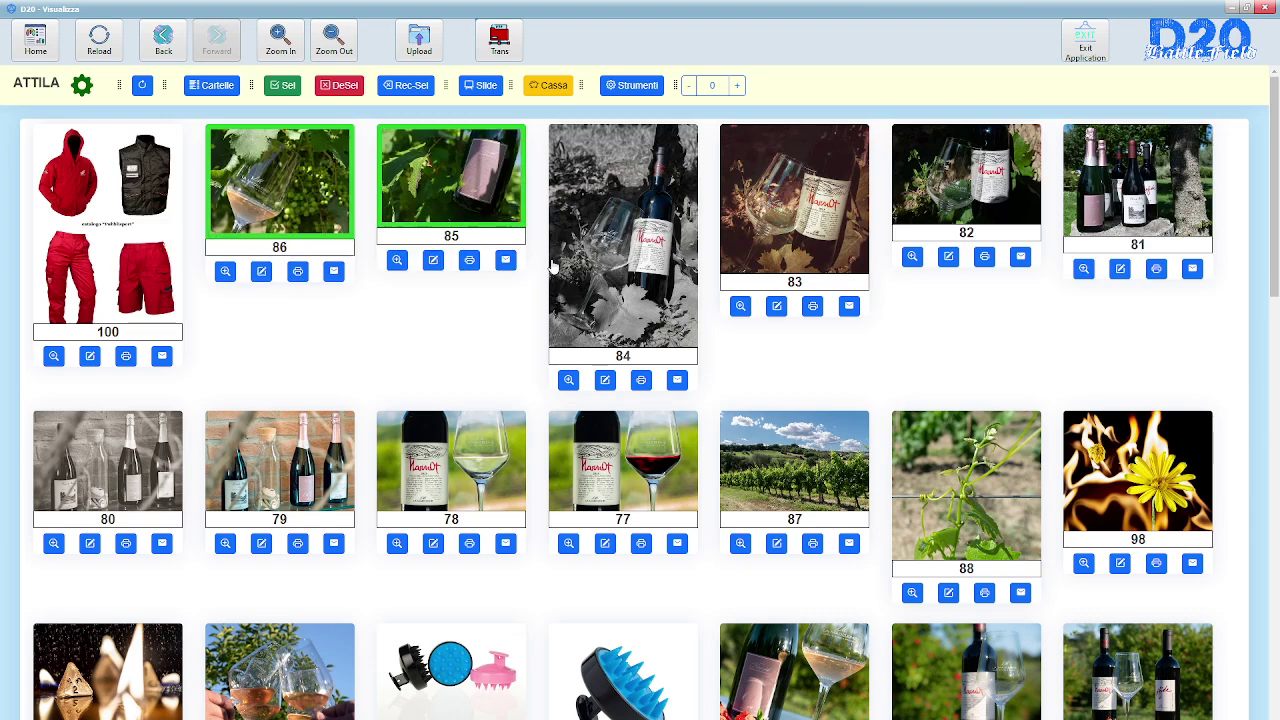
{"action": "left_click", "coordinate": [590, 218]}
{"action": "left_click", "coordinate": [287, 90]}
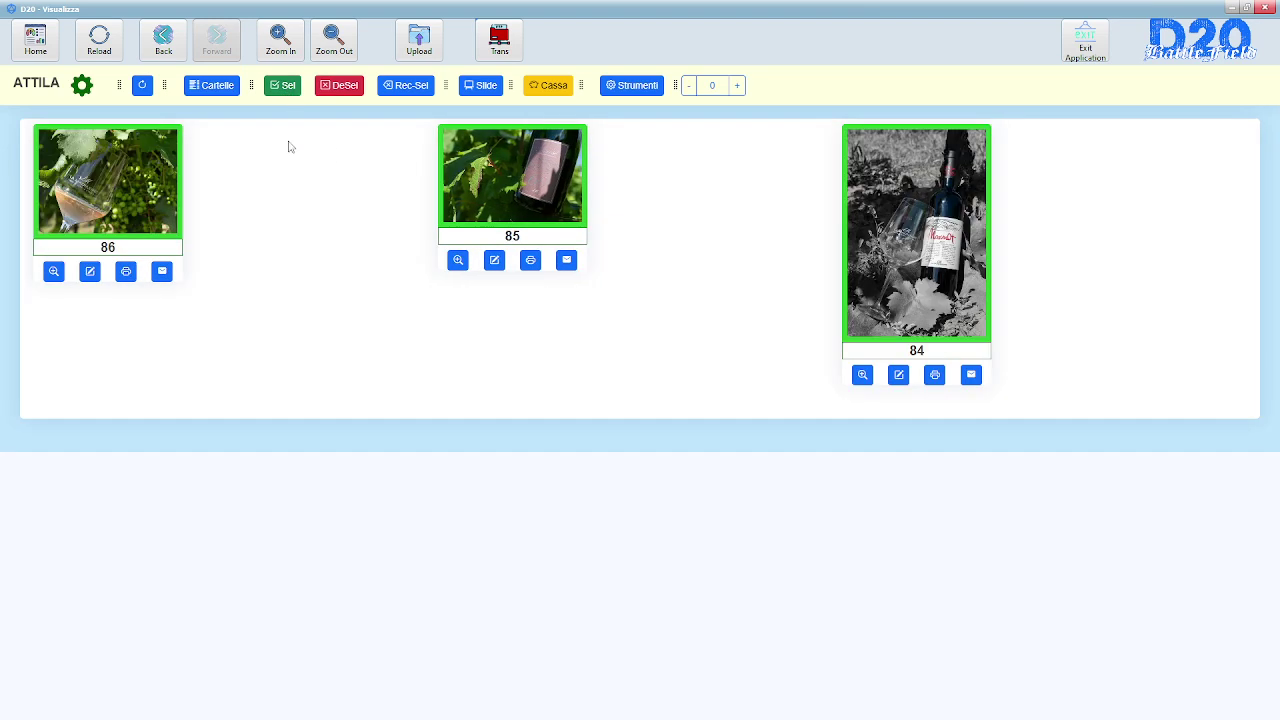
- Move the three selected photos to a new folder named "Nuova"
{"action": "left_click", "coordinate": [227, 87]}
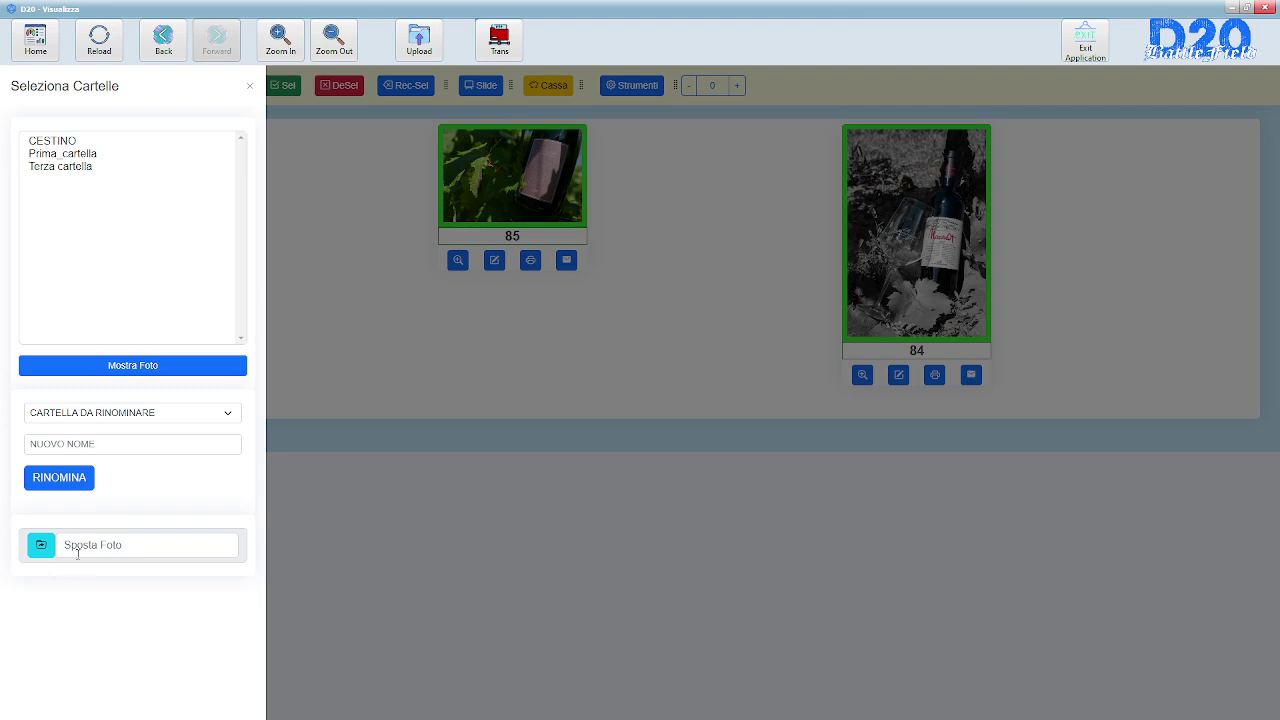
{"action": "left_click", "coordinate": [87, 543]}
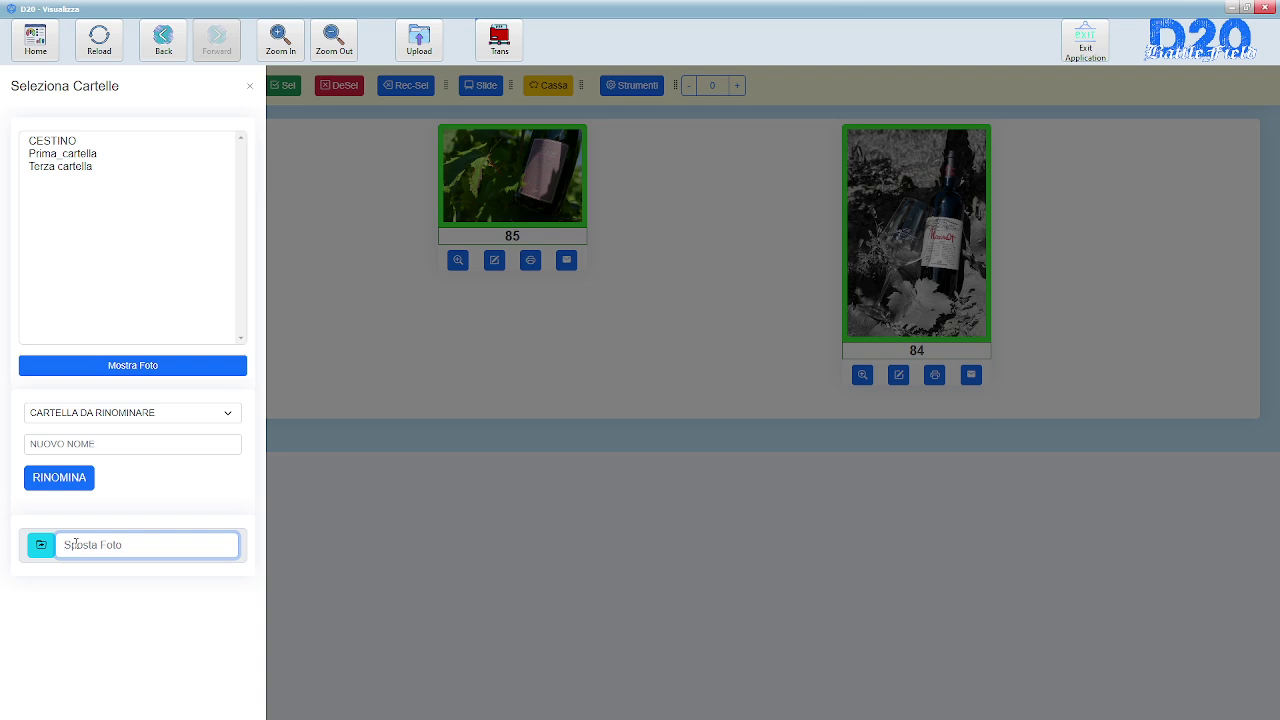
{"action": "type", "text": "Nuova"}
{"action": "left_click", "coordinate": [44, 547]}
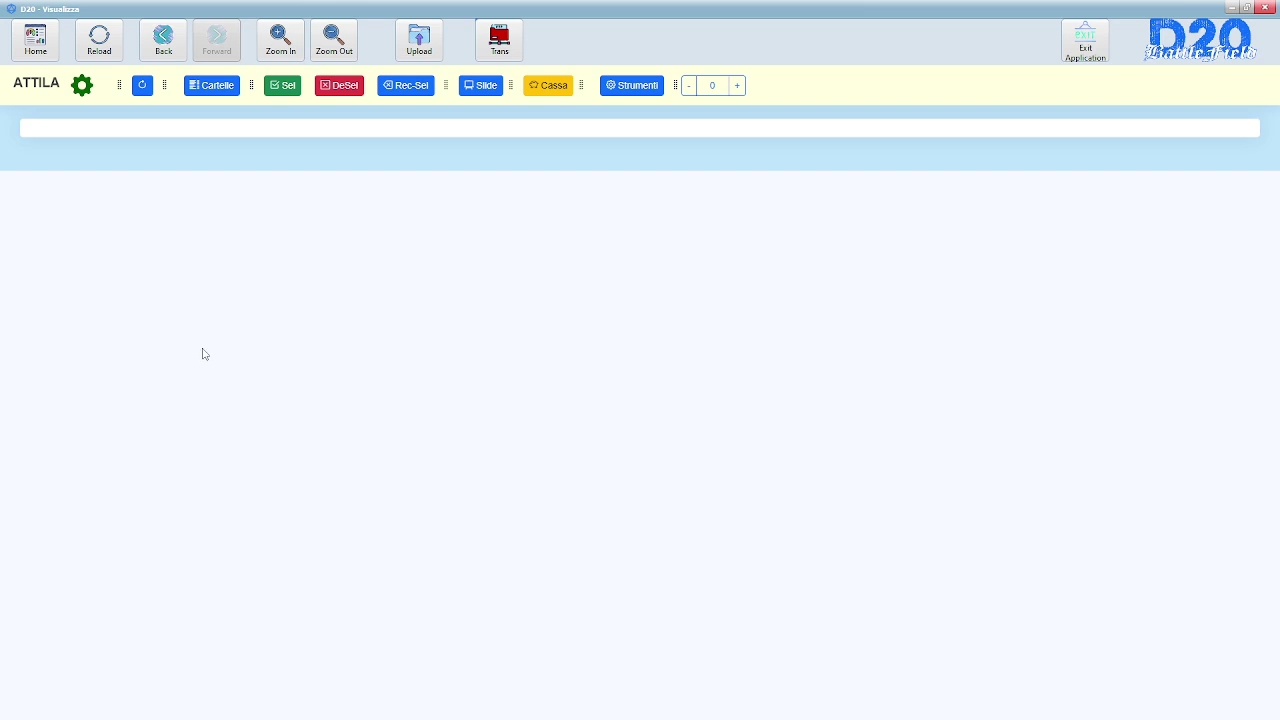
- Show the photos of the Nuova folder
{"action": "left_click", "coordinate": [211, 86]}
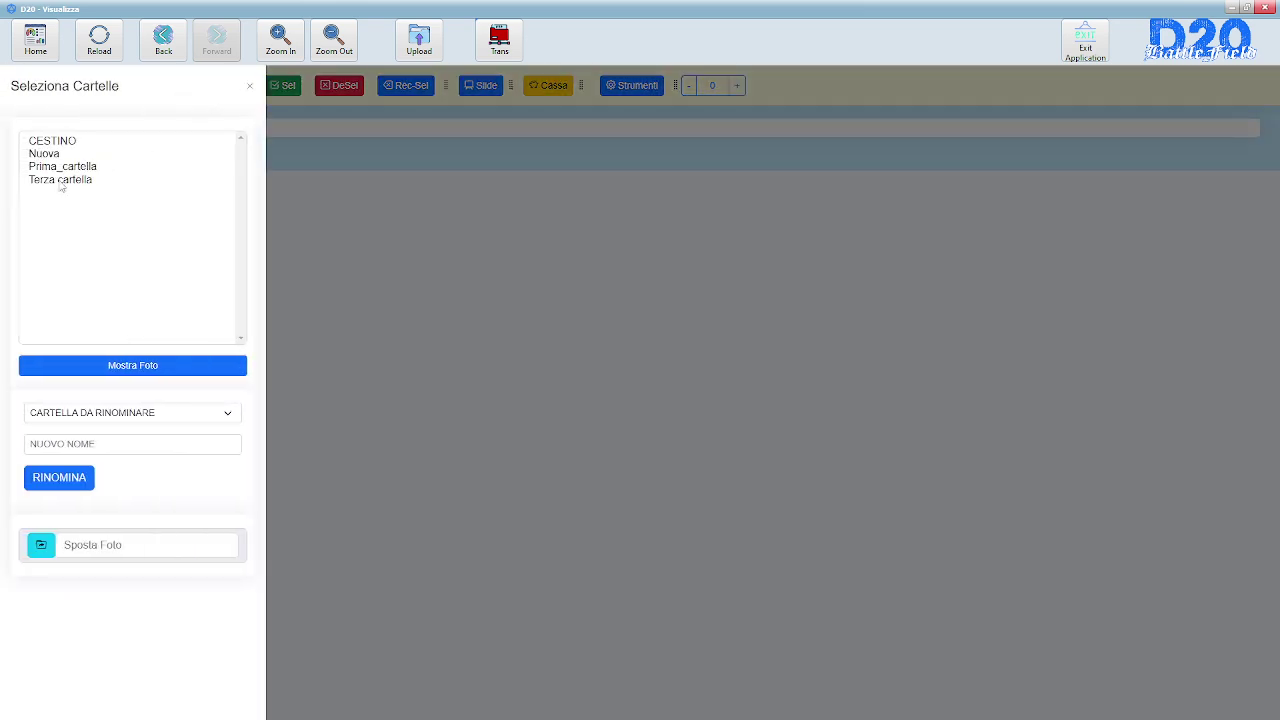
{"action": "left_click", "coordinate": [50, 154]}
{"action": "left_click", "coordinate": [123, 369]}
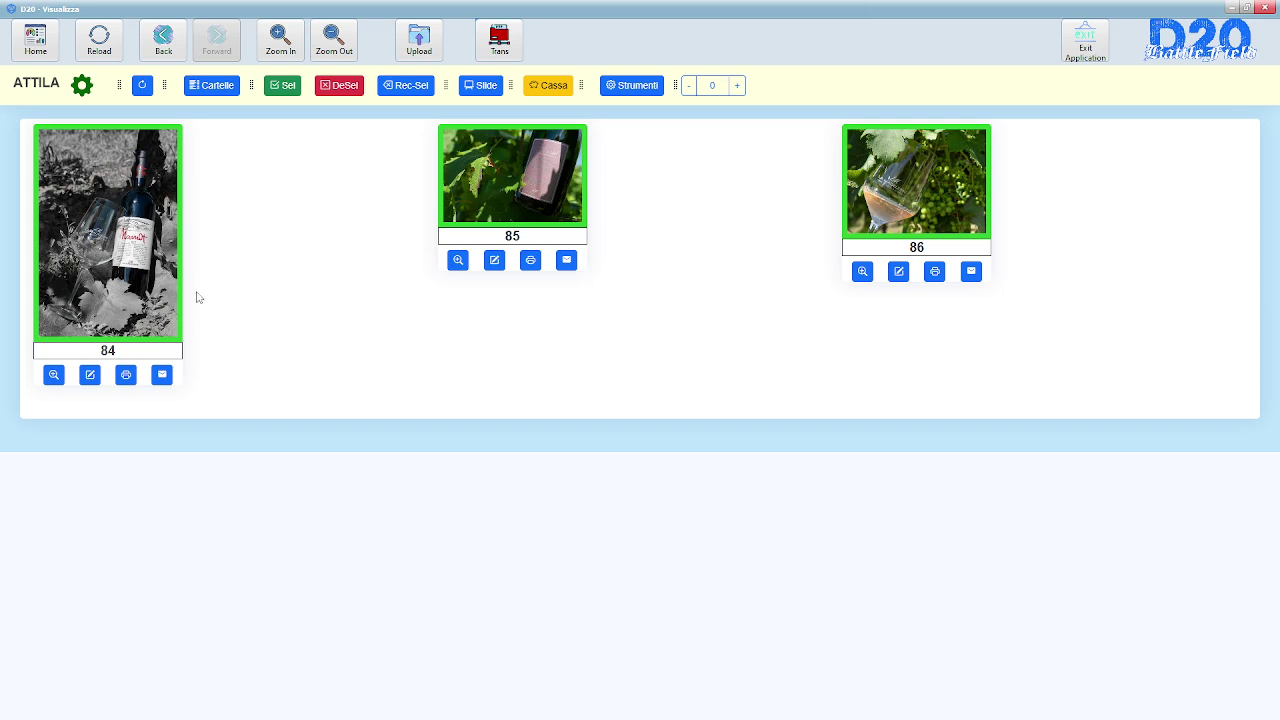
- Try the different photo preview sizes, finish with the largest one, and look through the enlarged photos
{"action": "left_click", "coordinate": [634, 88]}
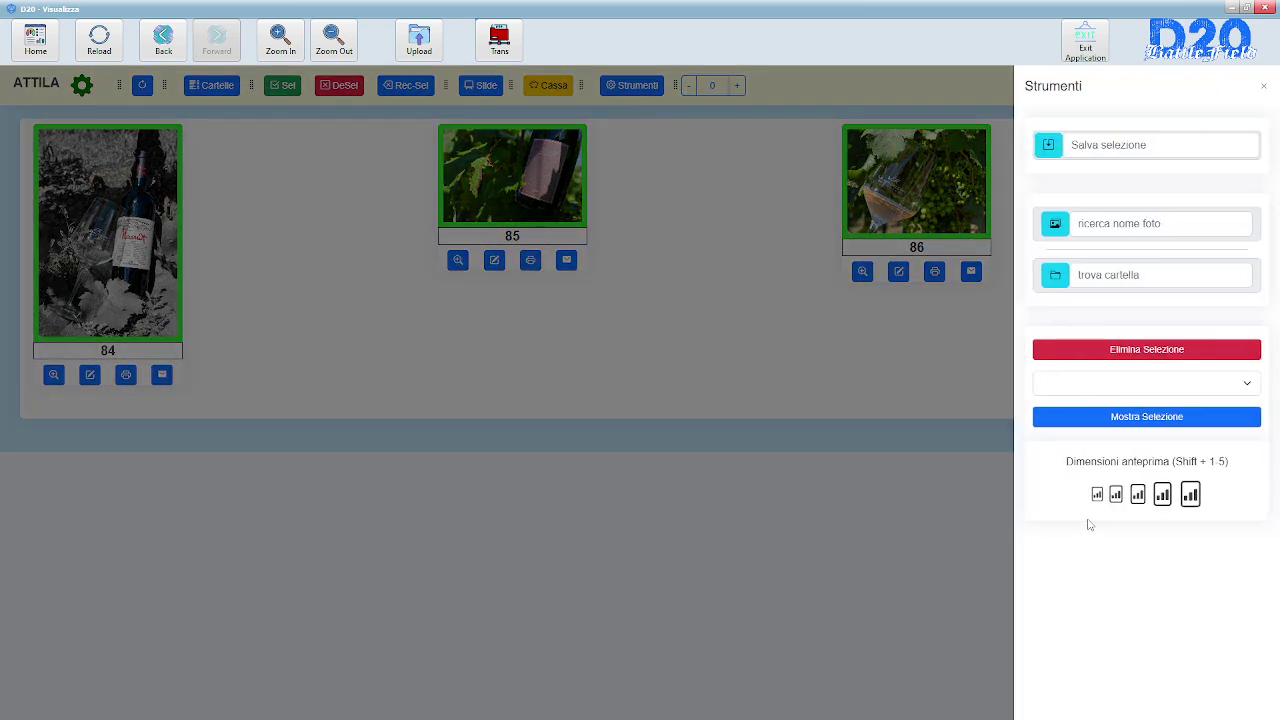
{"action": "left_click", "coordinate": [1163, 495]}
{"action": "left_click", "coordinate": [1186, 502]}
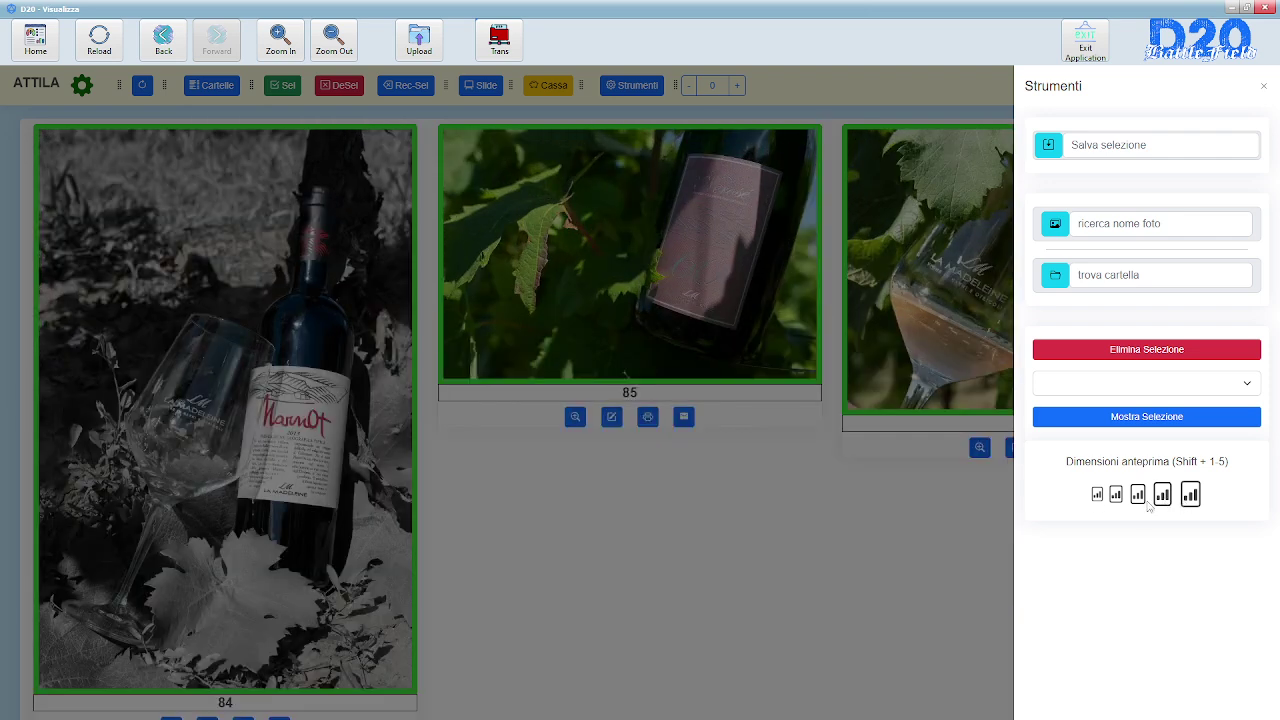
{"action": "left_click", "coordinate": [1097, 496]}
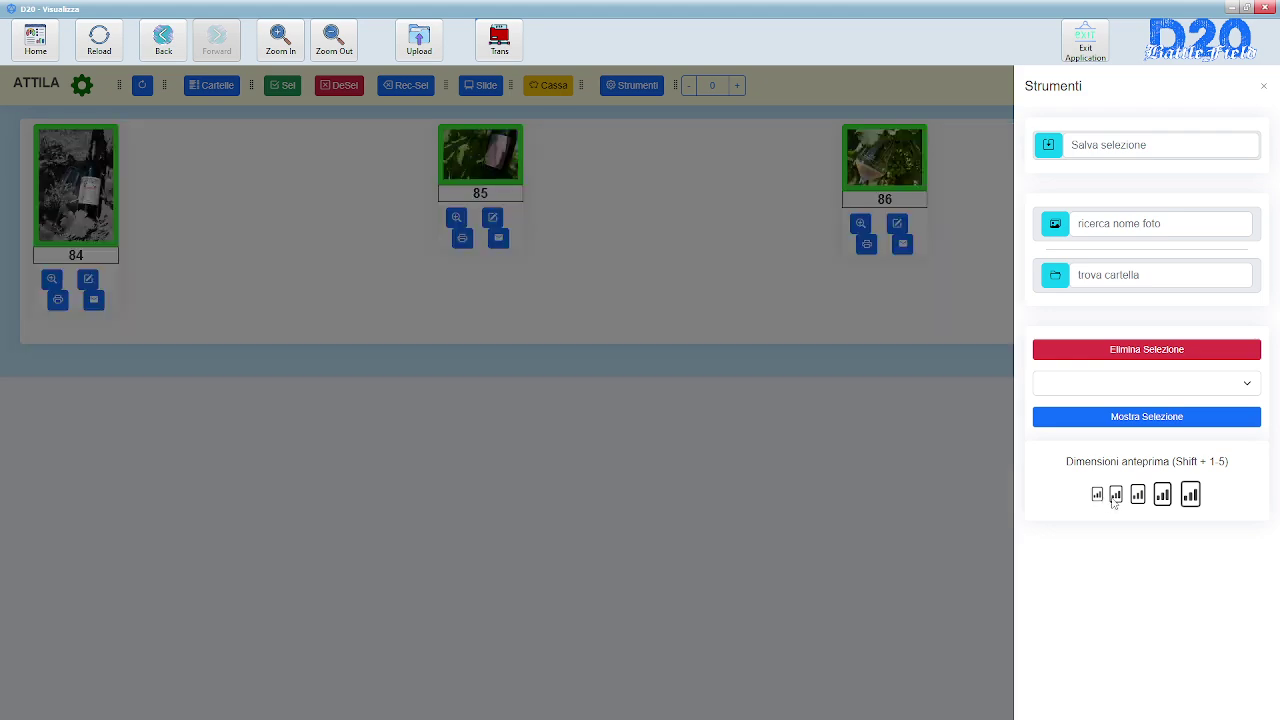
{"action": "left_click", "coordinate": [1115, 497]}
{"action": "left_click", "coordinate": [1137, 497]}
{"action": "left_click", "coordinate": [1190, 496]}
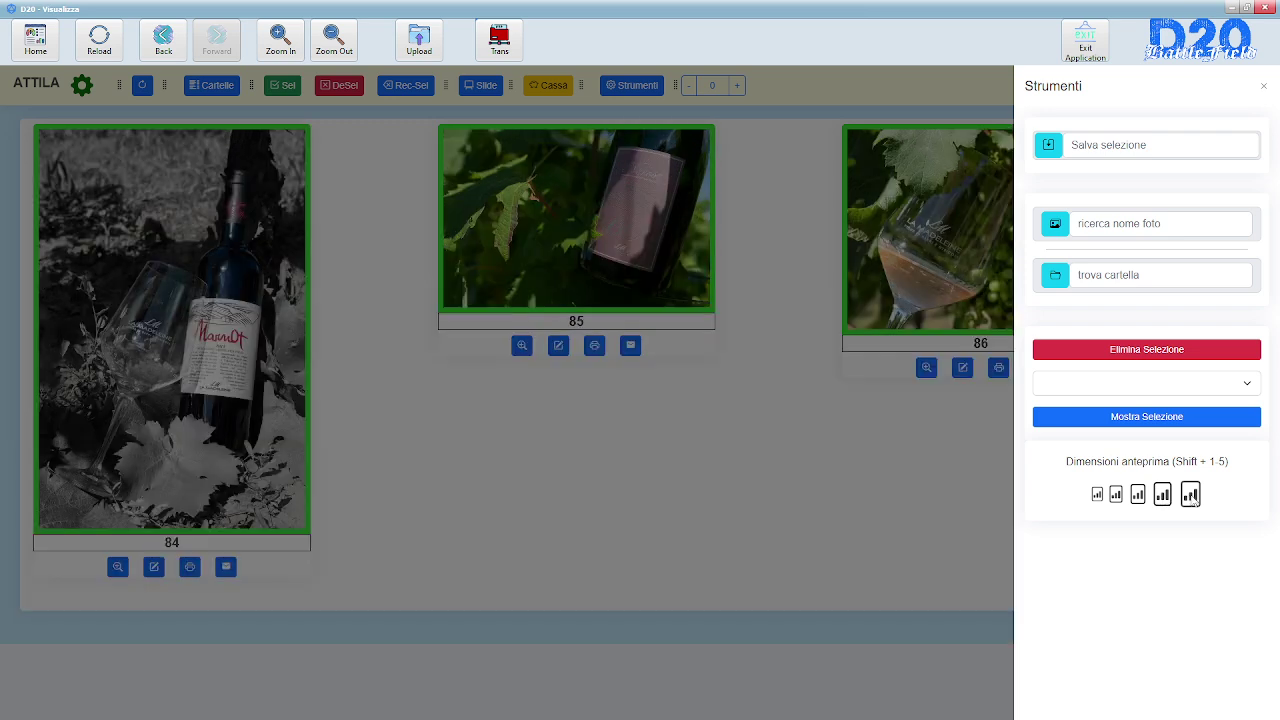
{"action": "left_click", "coordinate": [1191, 496]}
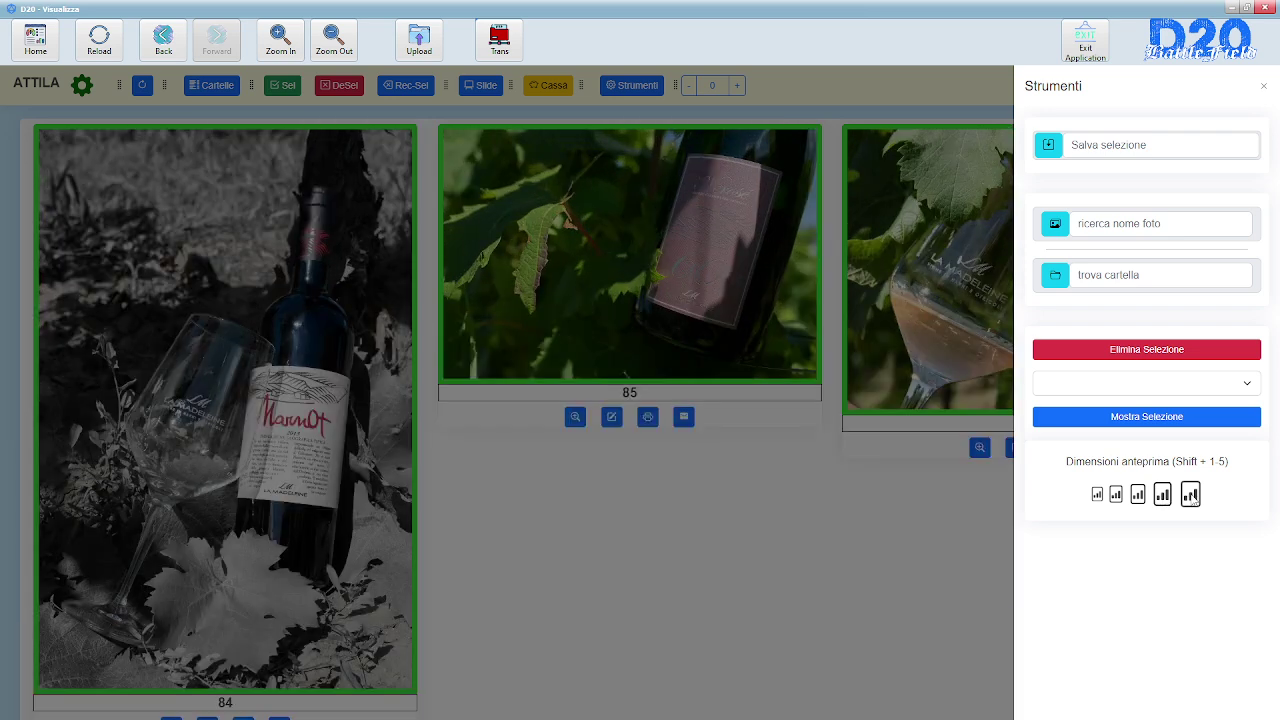
{"action": "left_click", "coordinate": [992, 497]}
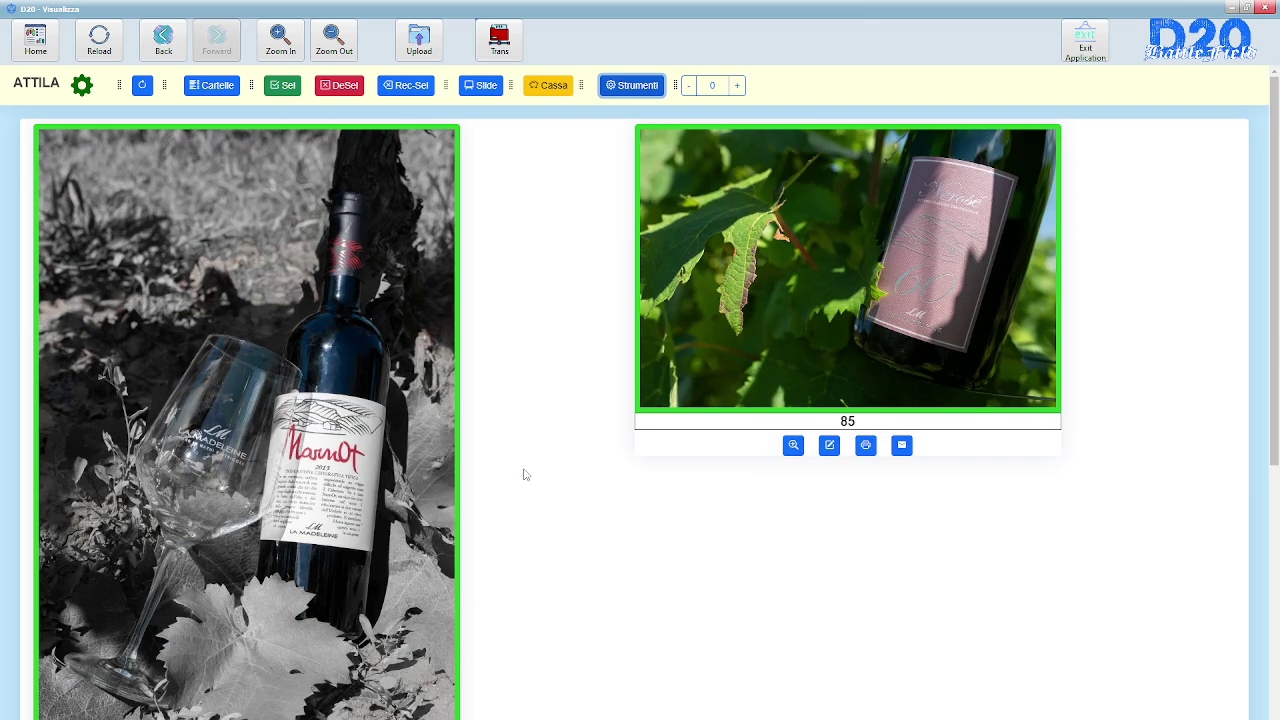
{"action": "scroll", "coordinate": [355, 478], "scroll_direction": "down", "scroll_amount": 5}
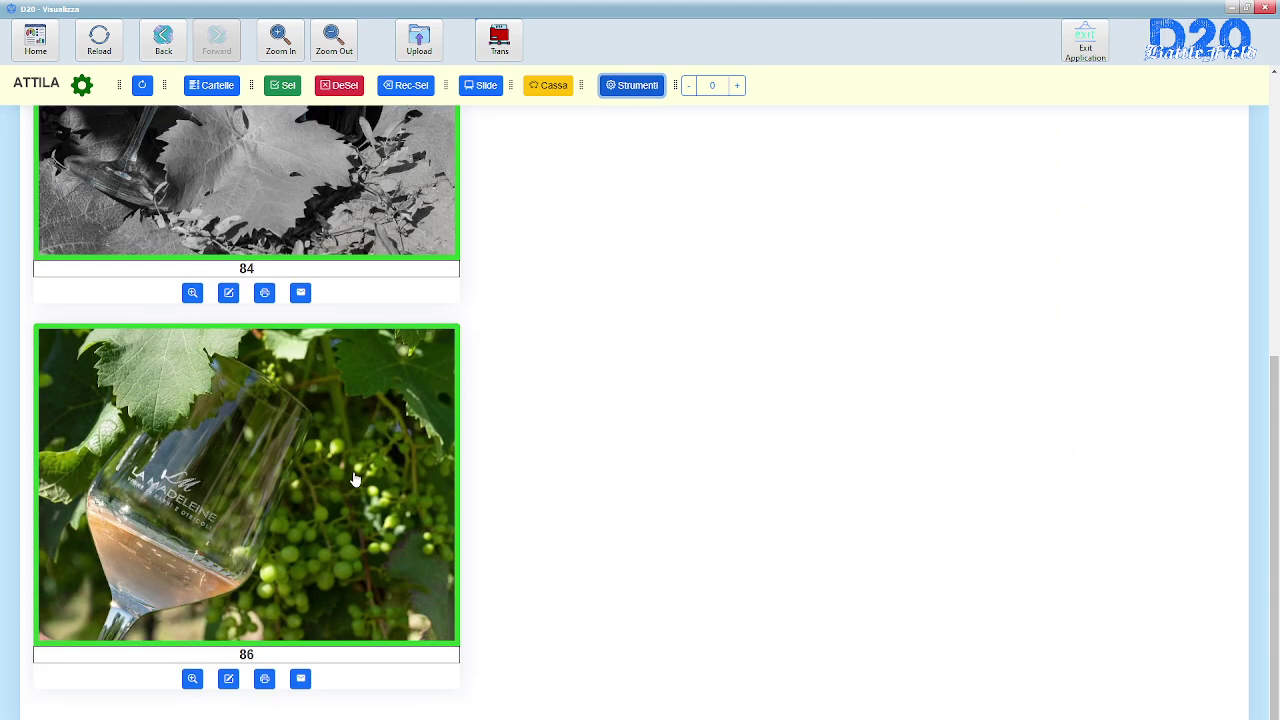
{"action": "scroll", "coordinate": [355, 478], "scroll_direction": "up", "scroll_amount": 5}
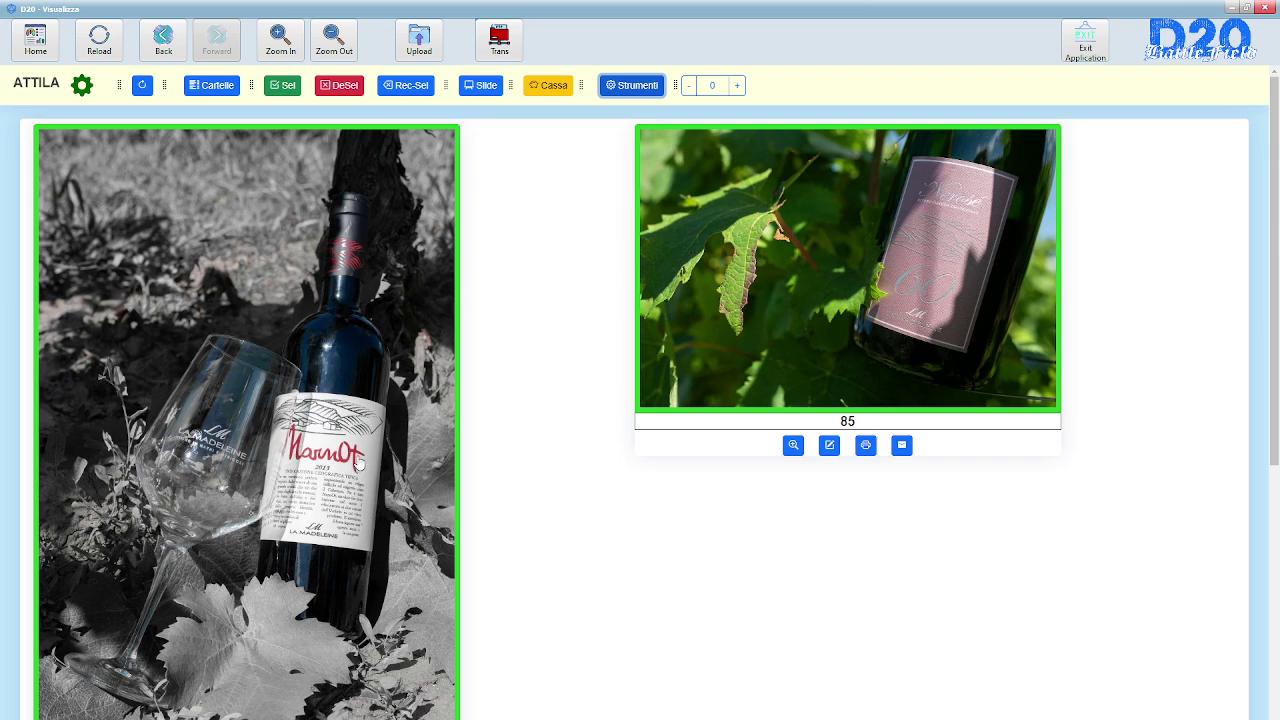
- Show the photos of the Prima_cartella folder and look through them
{"action": "left_click", "coordinate": [226, 86]}
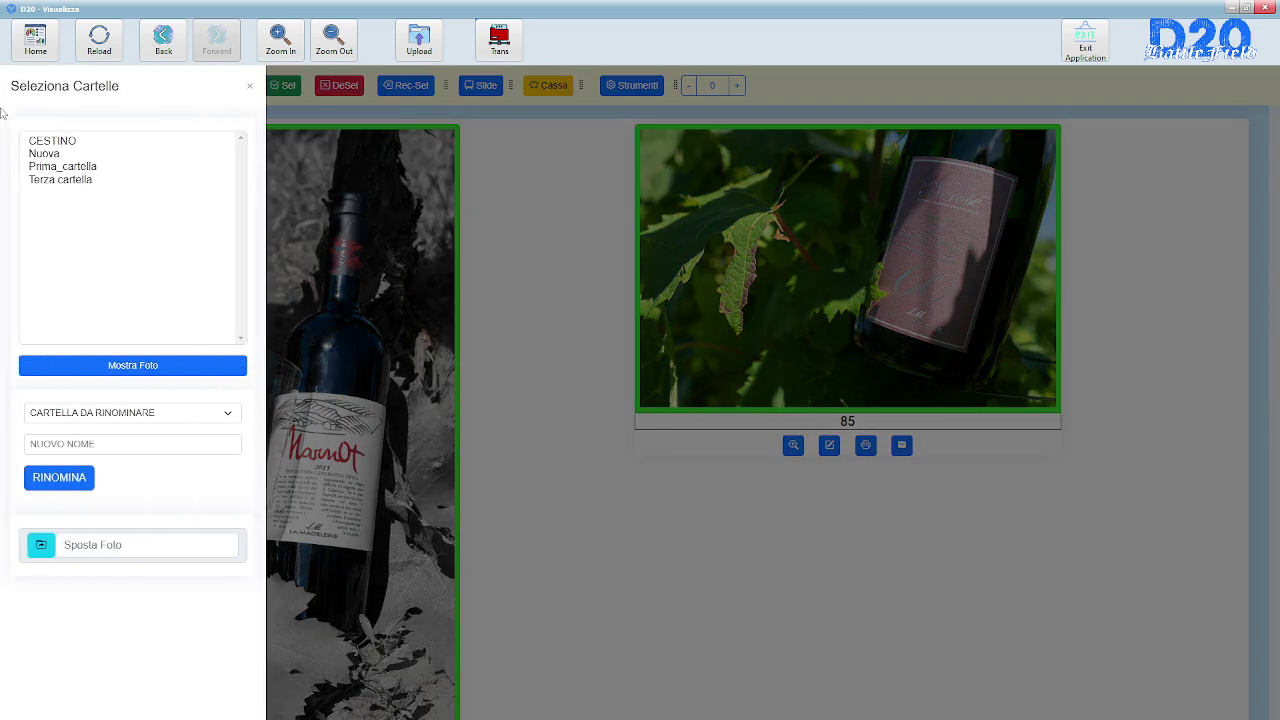
{"action": "left_click", "coordinate": [45, 167]}
{"action": "left_click", "coordinate": [130, 370]}
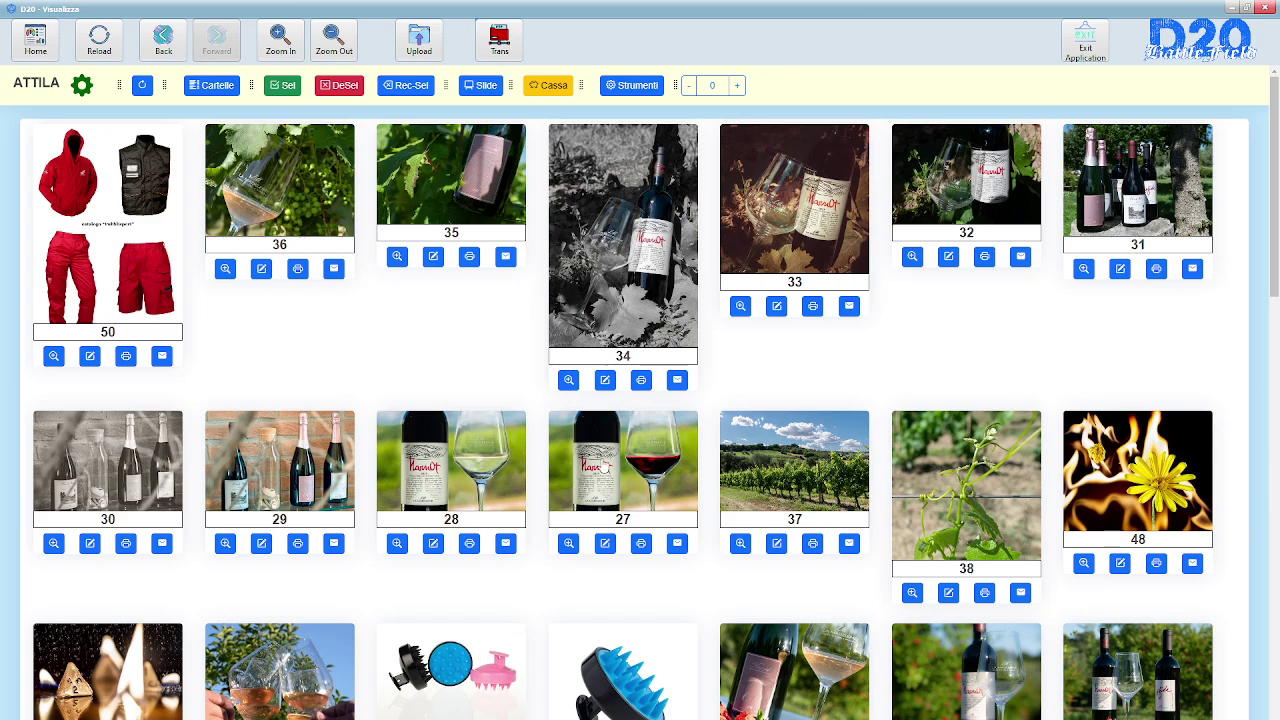
{"action": "scroll", "coordinate": [603, 465], "scroll_direction": "down", "scroll_amount": 4}
{"action": "scroll", "coordinate": [590, 470], "scroll_direction": "up", "scroll_amount": 4}
- Open the e-mail form for photo 34, examine the customer e-mail field, and close the form without sending
{"action": "left_click", "coordinate": [678, 382]}
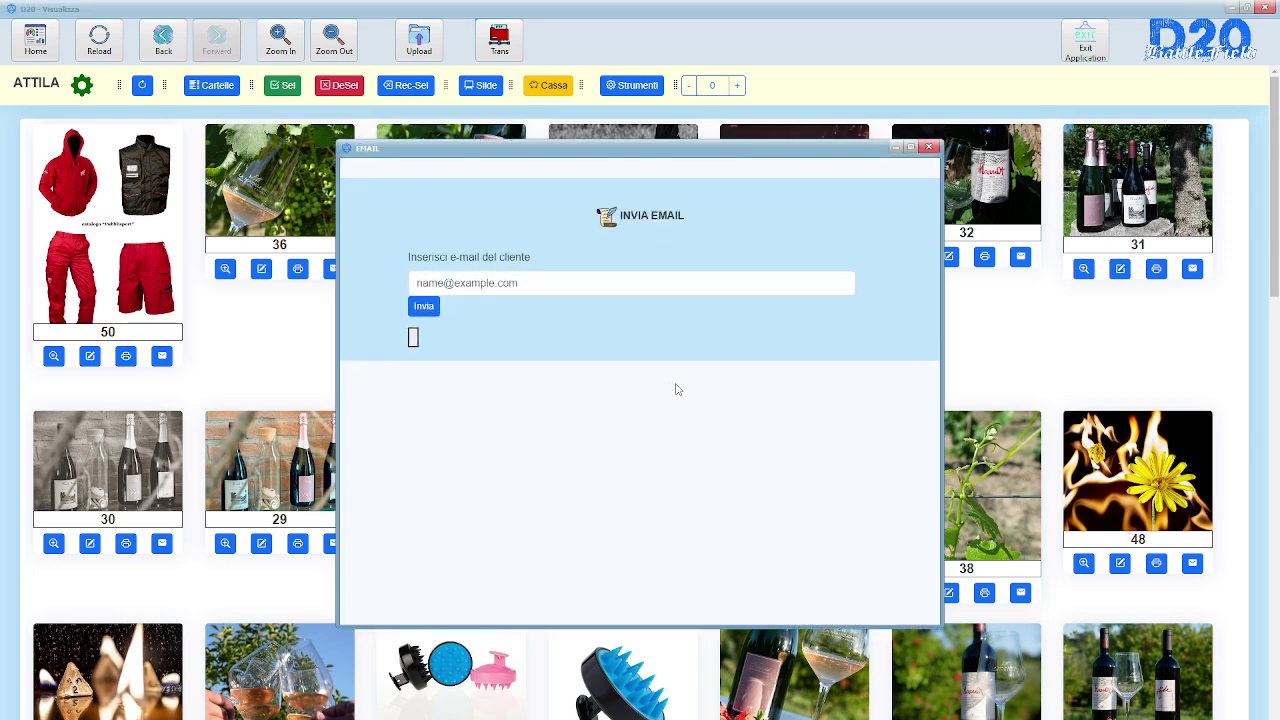
{"action": "left_click", "coordinate": [470, 284]}
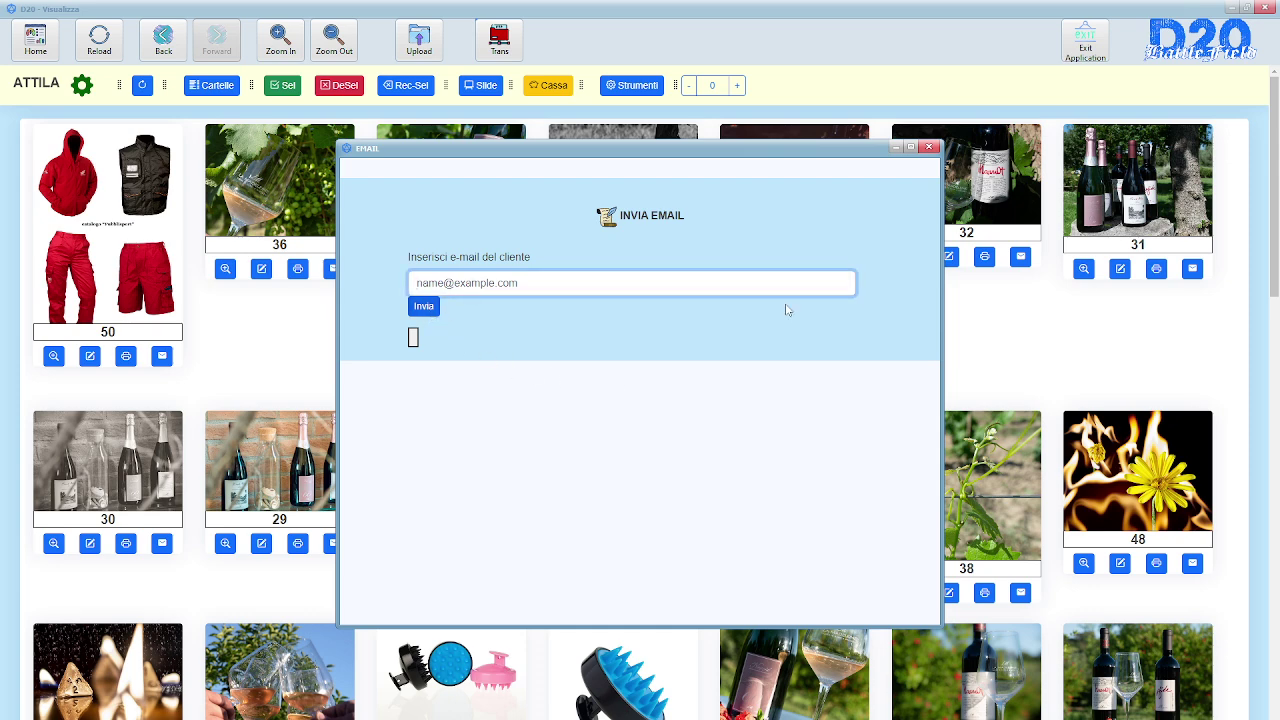
{"action": "left_click", "coordinate": [929, 147]}
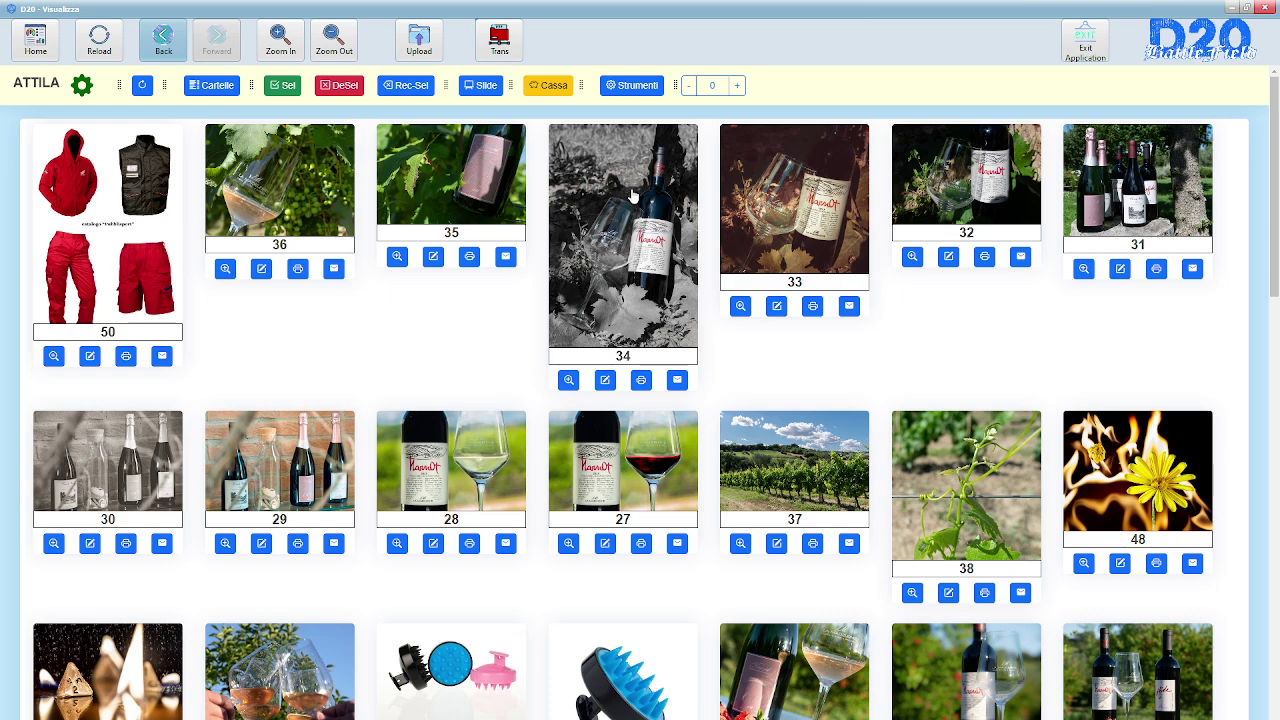
- Look through the folder's photos, open the Slide window and move it higher over the photo grid
{"action": "scroll", "coordinate": [778, 430], "scroll_direction": "down", "scroll_amount": 1}
{"action": "scroll", "coordinate": [778, 430], "scroll_direction": "down", "scroll_amount": 15}
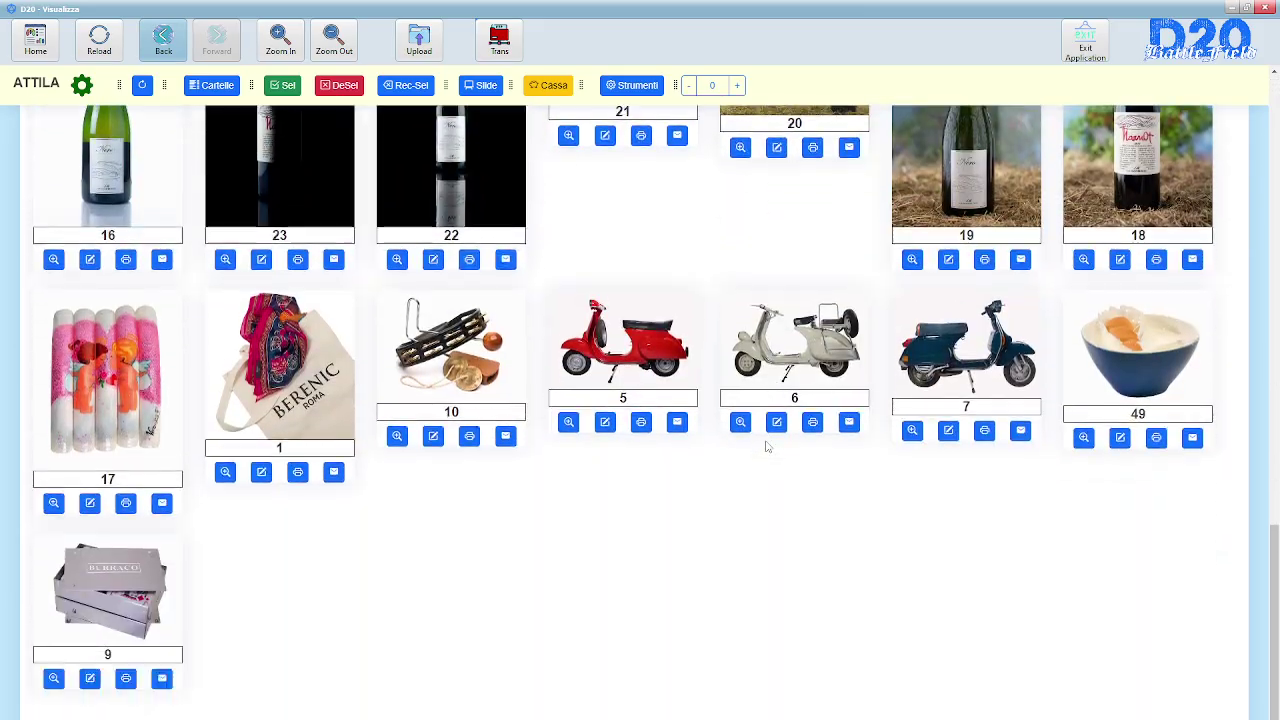
{"action": "scroll", "coordinate": [766, 446], "scroll_direction": "up", "scroll_amount": 20}
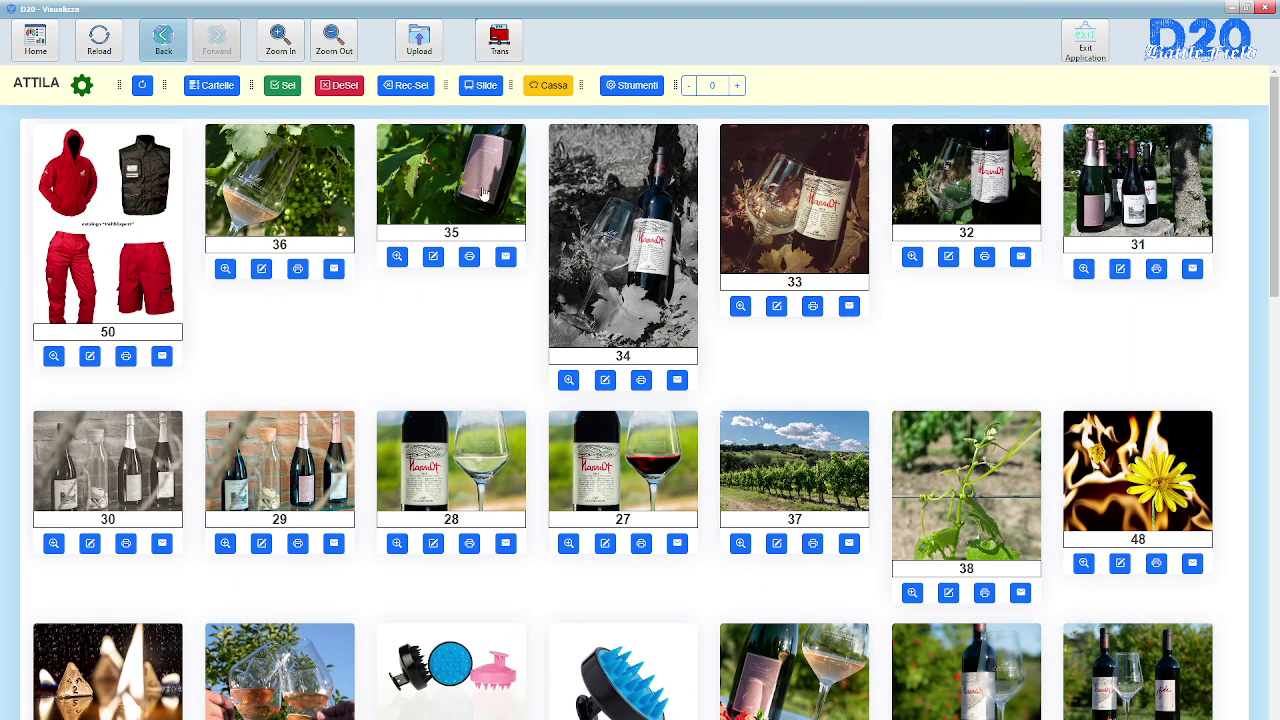
{"action": "left_click", "coordinate": [480, 88]}
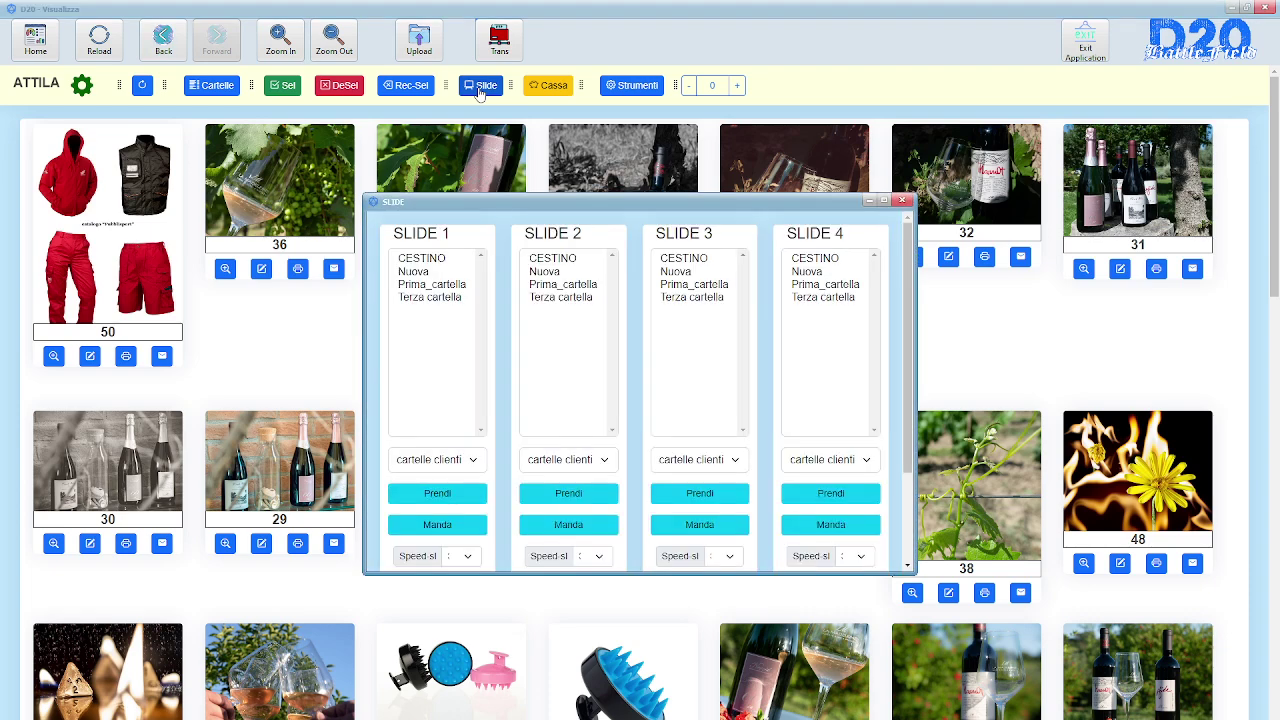
{"action": "left_click_drag", "start_coordinate": [590, 203], "coordinate": [531, 133]}
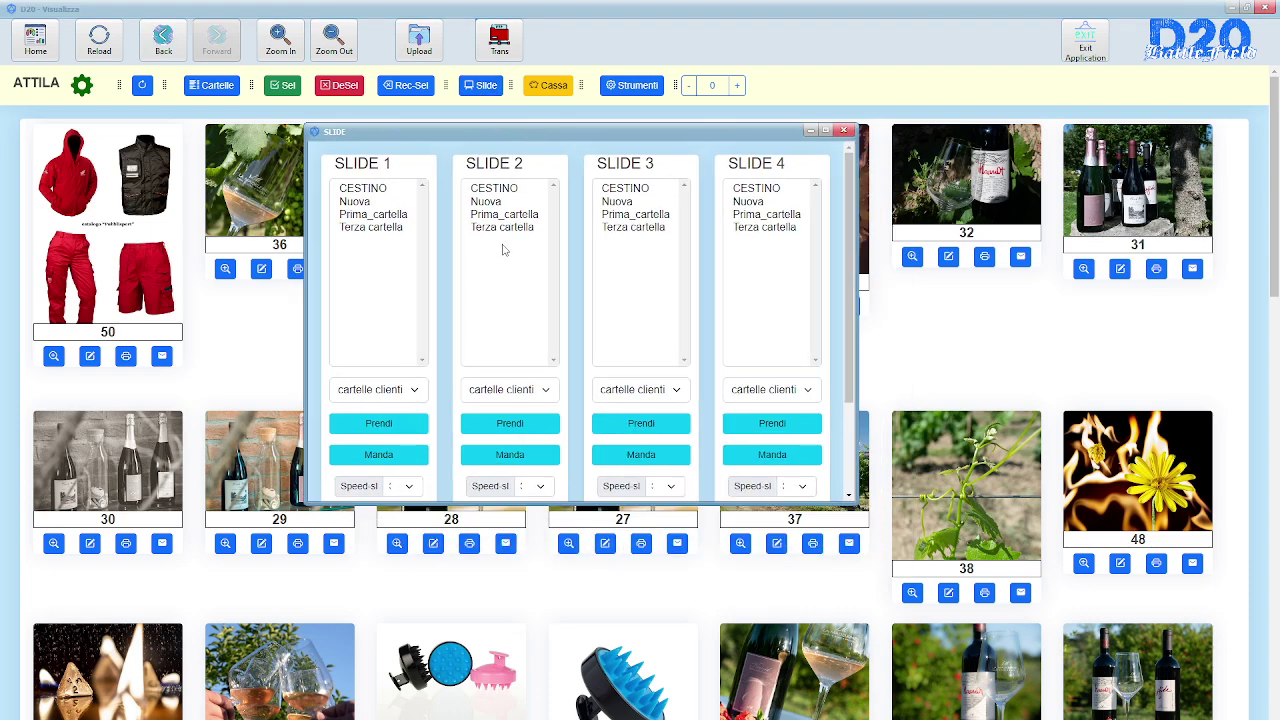
- Start a Slide 1 slideshow of the Prima_cartella folder and enlarge its window
{"action": "left_click", "coordinate": [386, 217]}
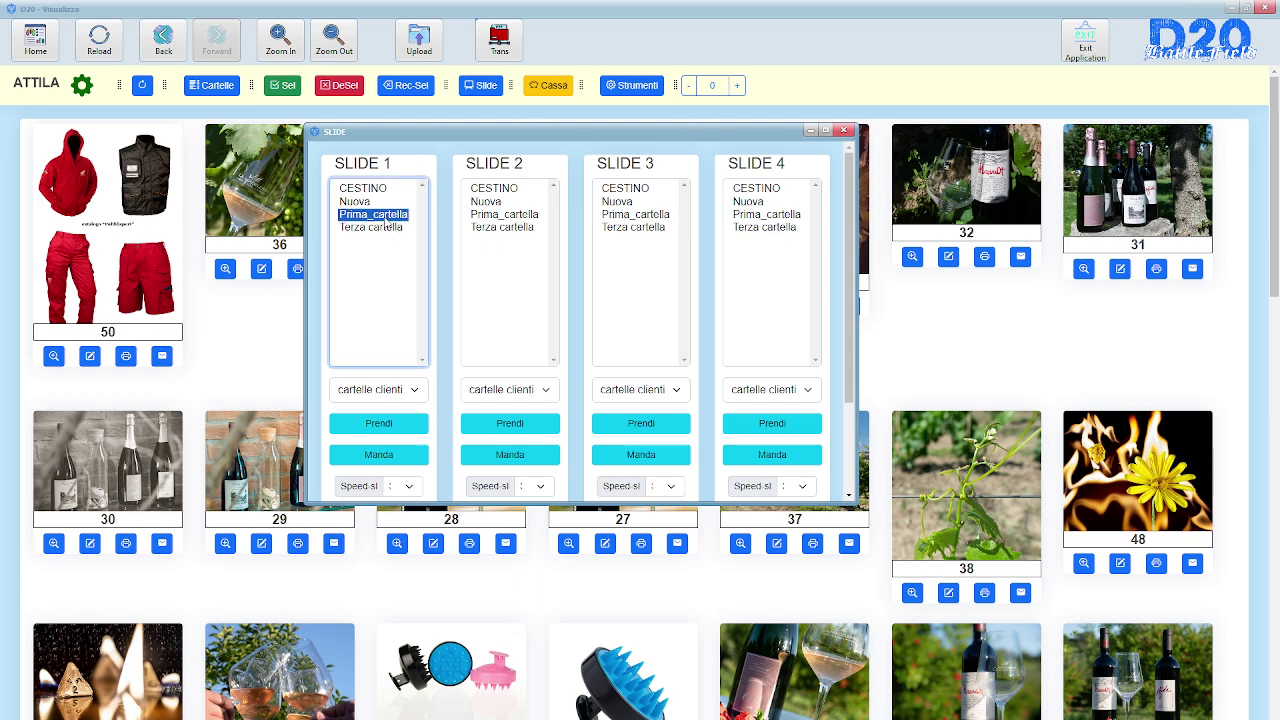
{"action": "left_click", "coordinate": [381, 432]}
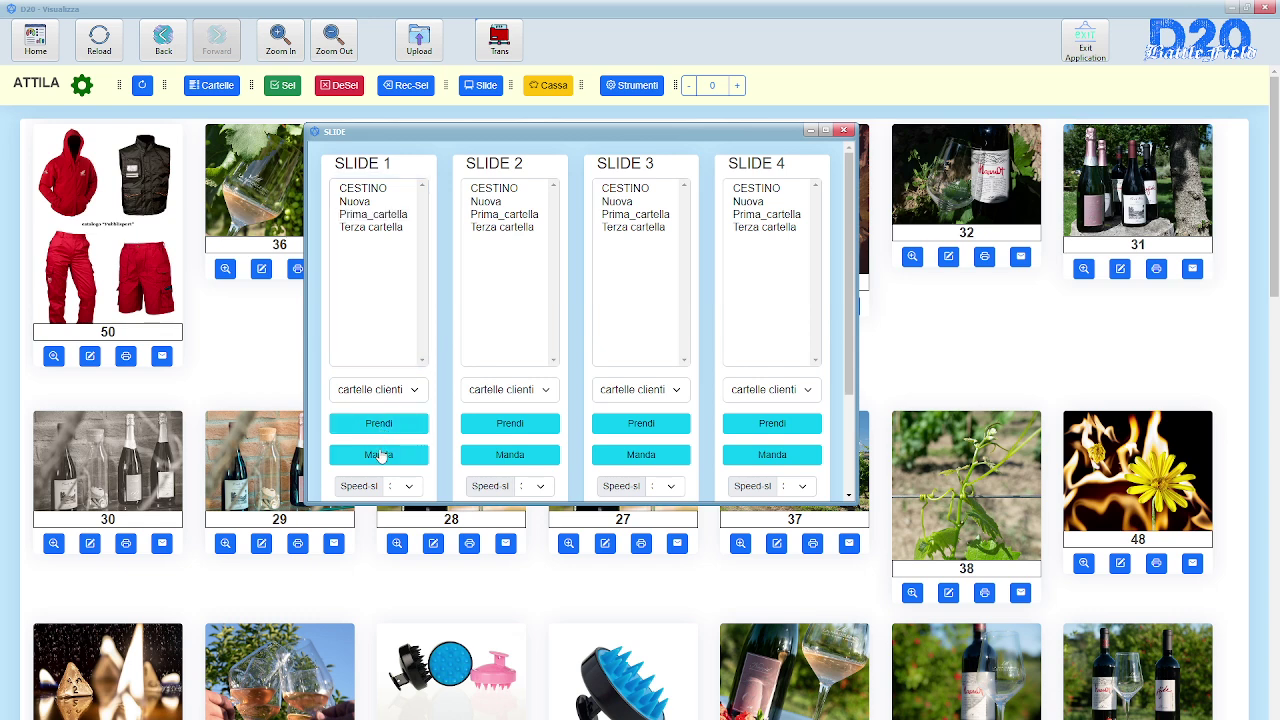
{"action": "left_click", "coordinate": [379, 457]}
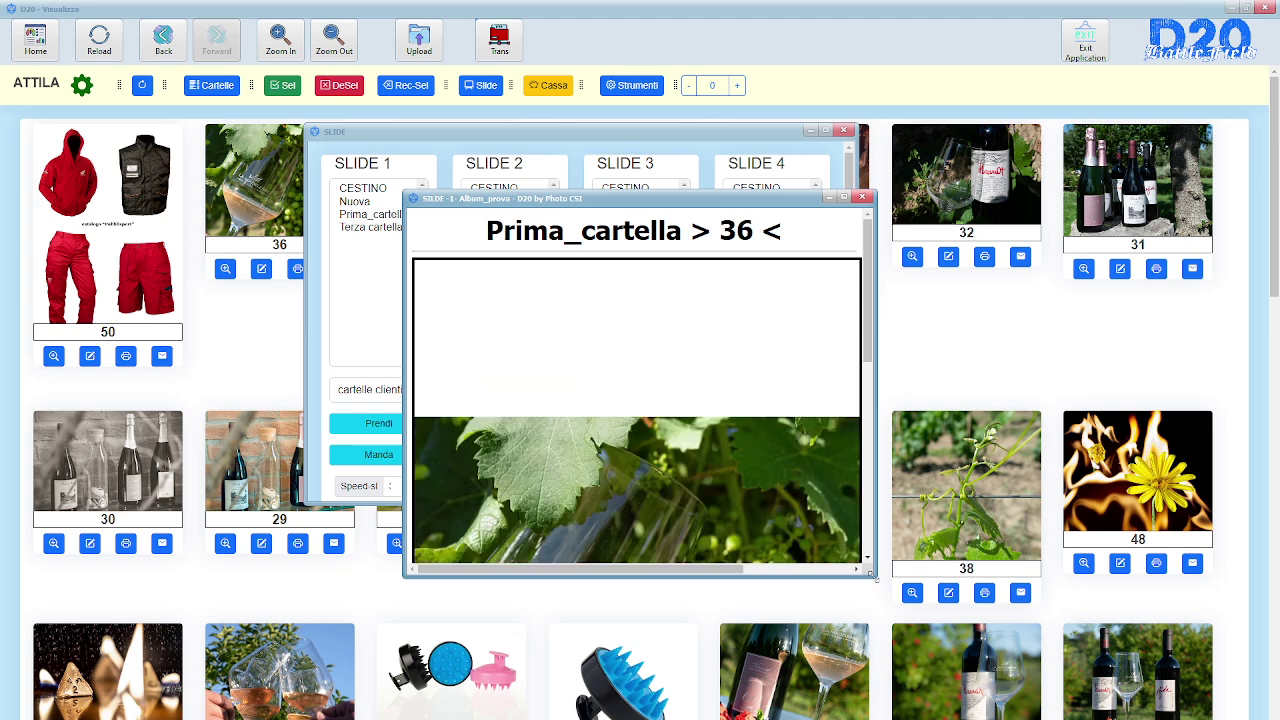
{"action": "left_click_drag", "start_coordinate": [876, 575], "coordinate": [1106, 714]}
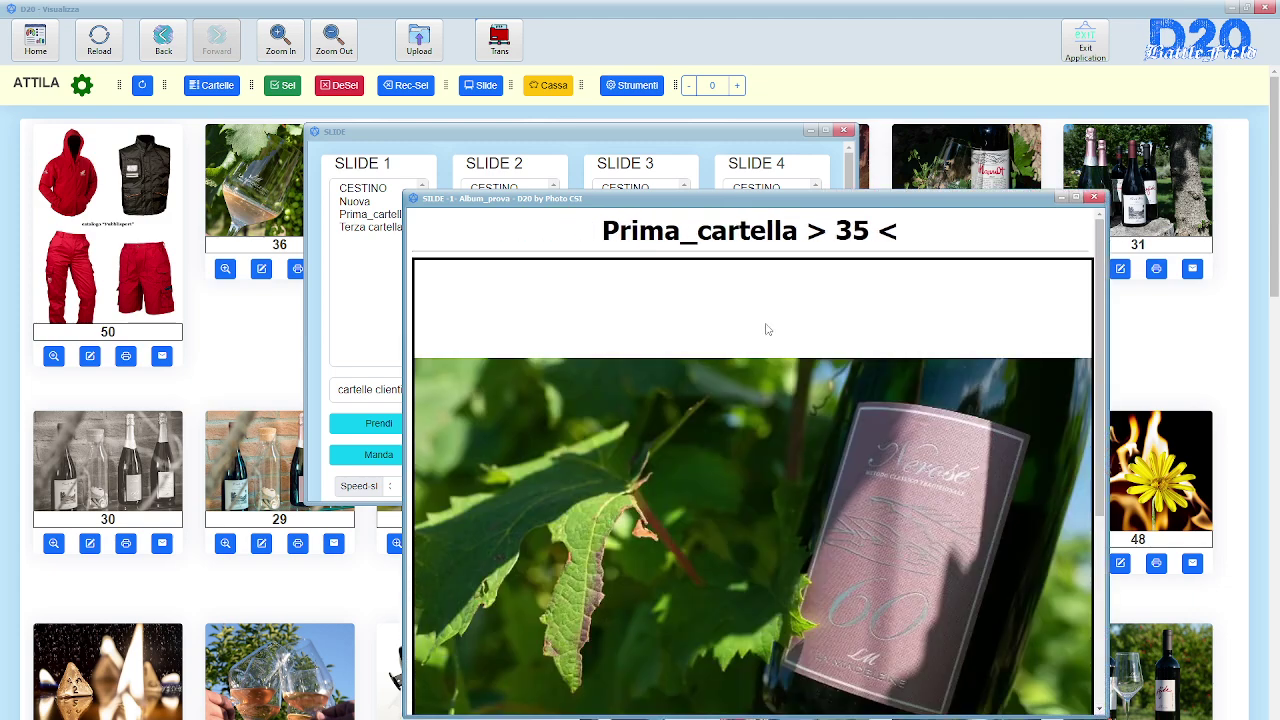
- Arrange the Slide 1 slideshow window and the Slide control window side by side over the photo grid
{"action": "left_click_drag", "start_coordinate": [767, 205], "coordinate": [525, 122]}
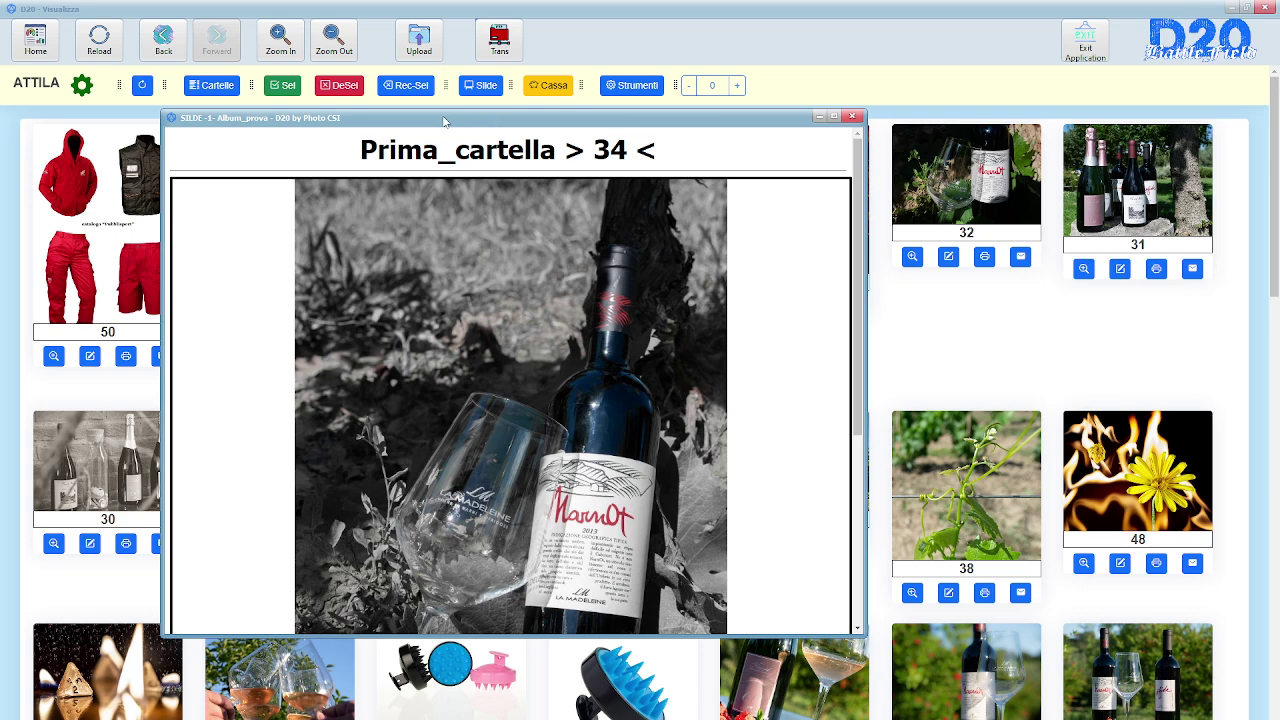
{"action": "left_click_drag", "start_coordinate": [445, 121], "coordinate": [379, 131]}
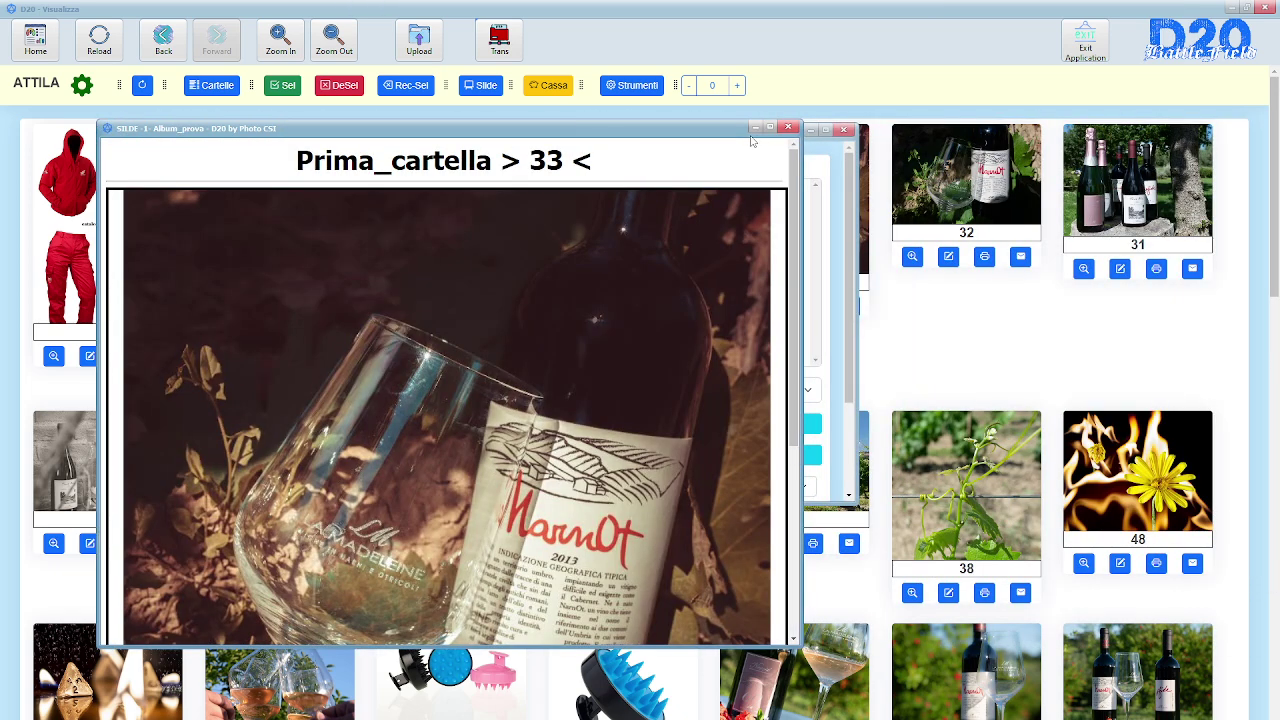
{"action": "mouse_move", "coordinate": [769, 128]}
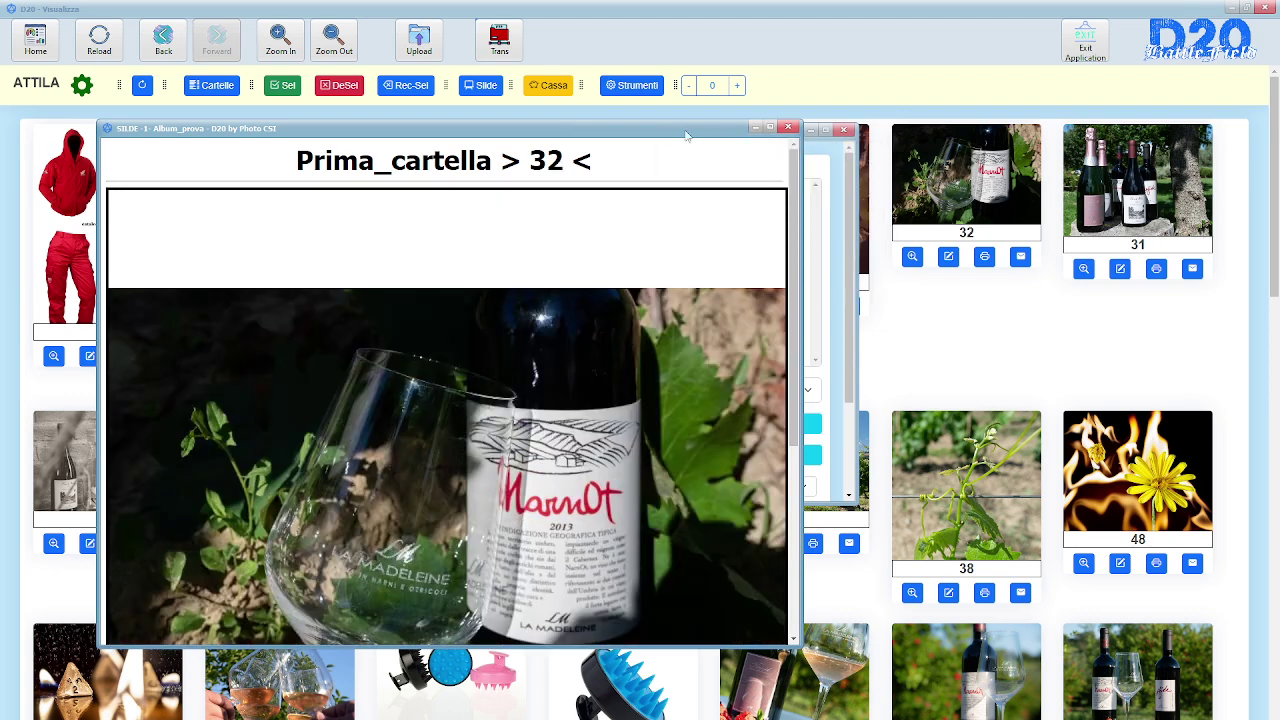
{"action": "left_click_drag", "start_coordinate": [670, 133], "coordinate": [1037, 229]}
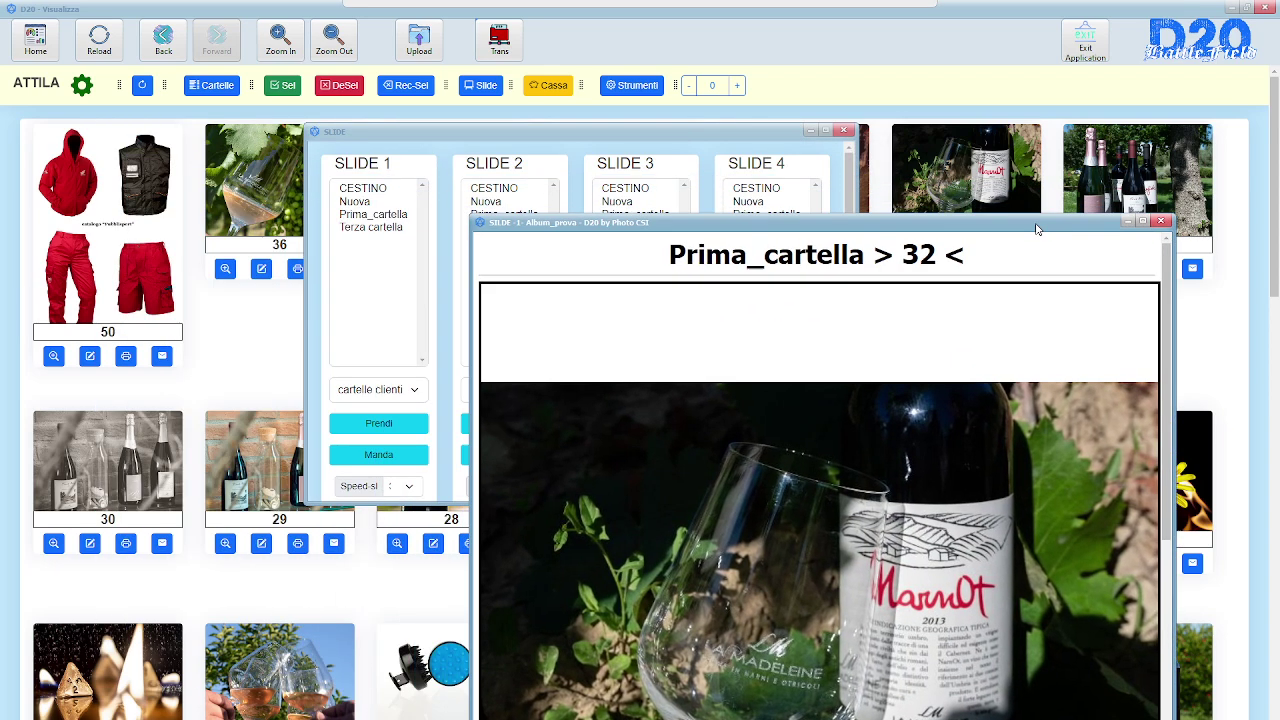
{"action": "left_click_drag", "start_coordinate": [581, 132], "coordinate": [433, 109]}
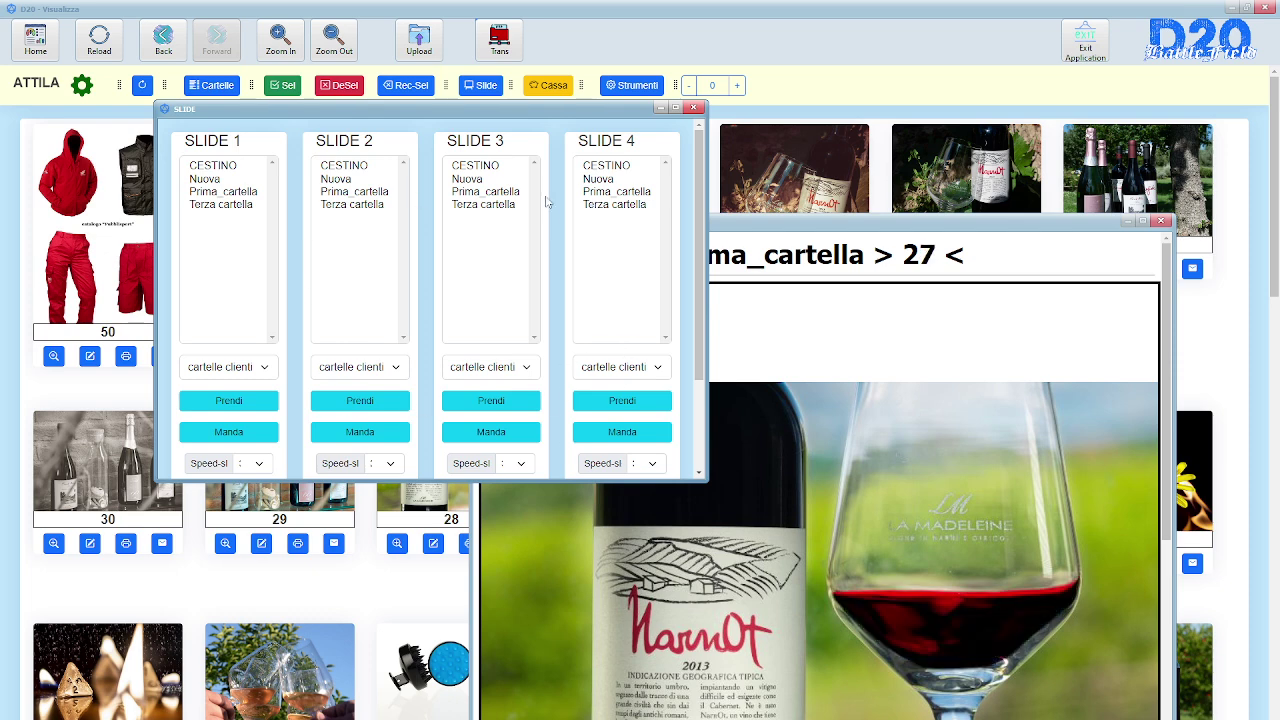
{"action": "left_click", "coordinate": [778, 219]}
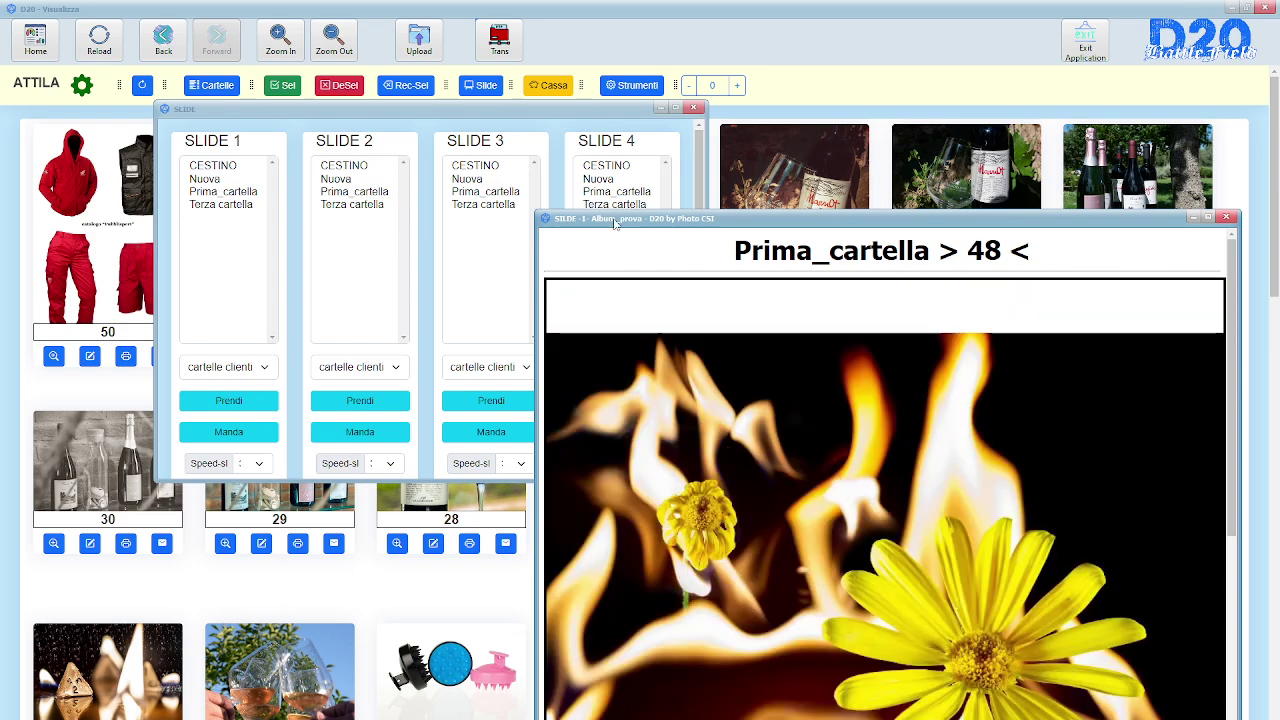
{"action": "left_click_drag", "start_coordinate": [614, 221], "coordinate": [674, 186]}
- Start a Slide 2 slideshow of the Terza cartella folder and move its window over the first slideshow, clear of the Slide controls
{"action": "left_click", "coordinate": [360, 205]}
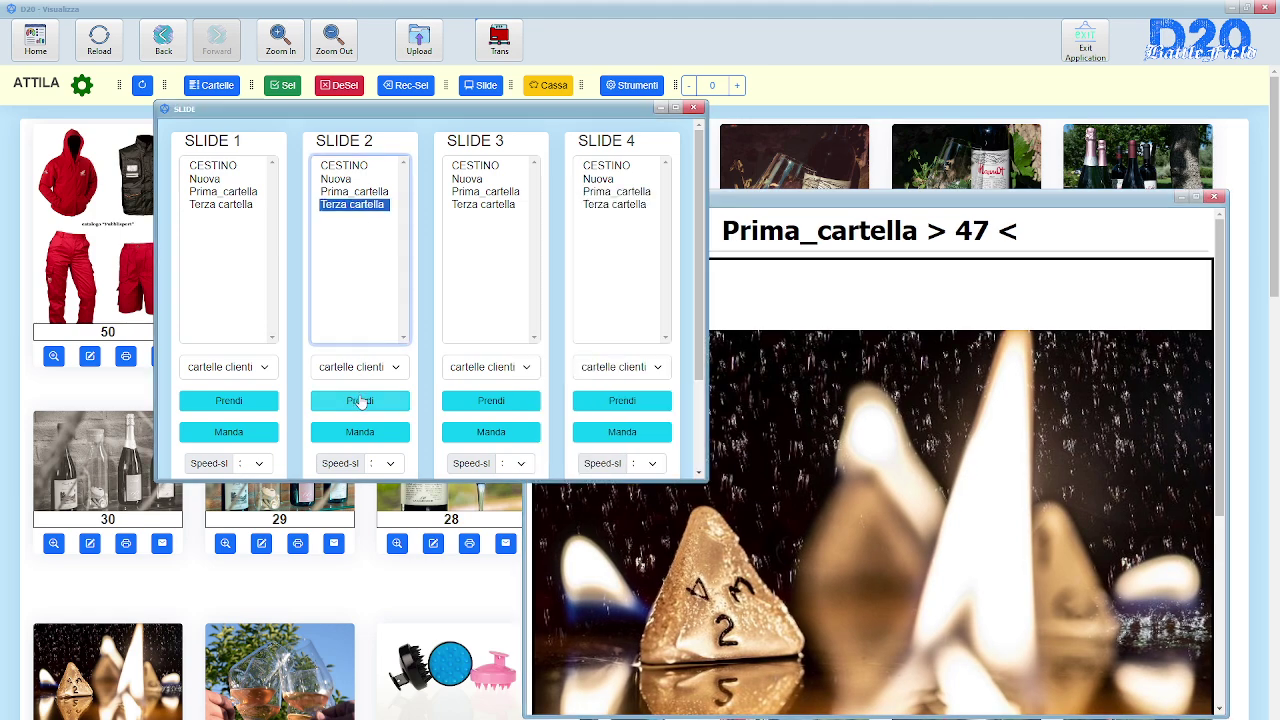
{"action": "left_click", "coordinate": [360, 400]}
{"action": "left_click", "coordinate": [360, 431]}
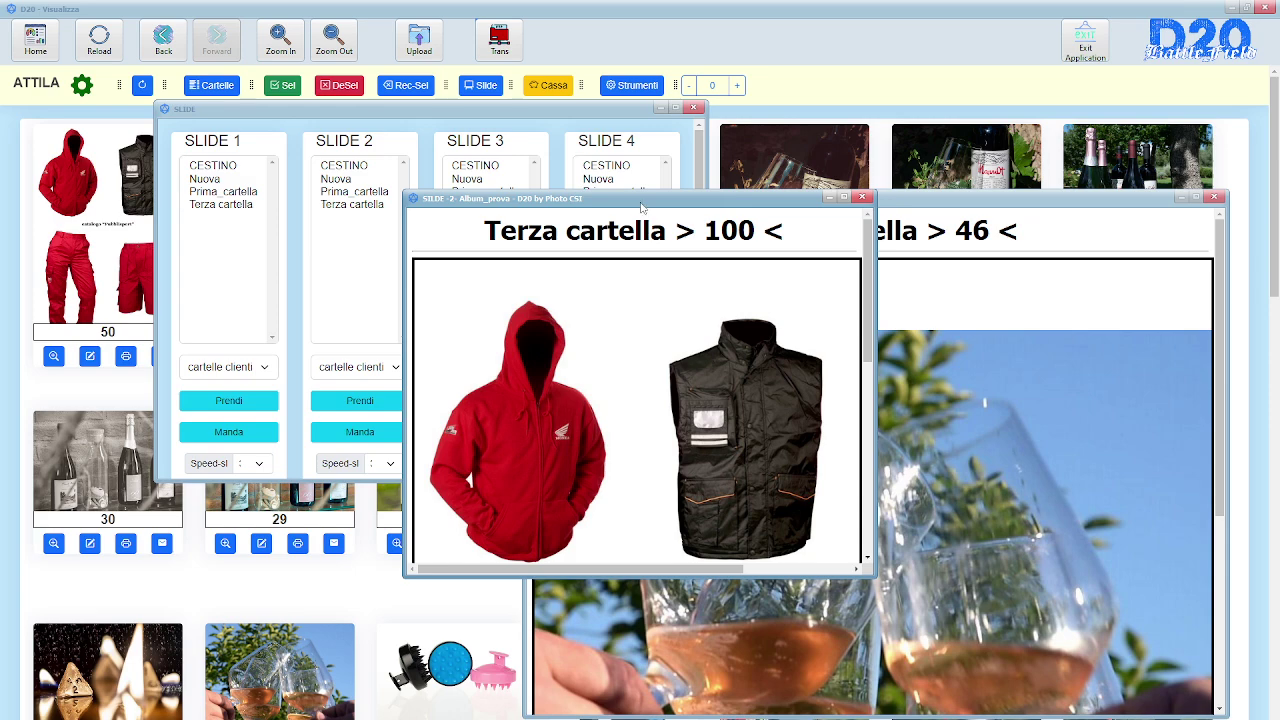
{"action": "left_click_drag", "start_coordinate": [641, 205], "coordinate": [846, 313]}
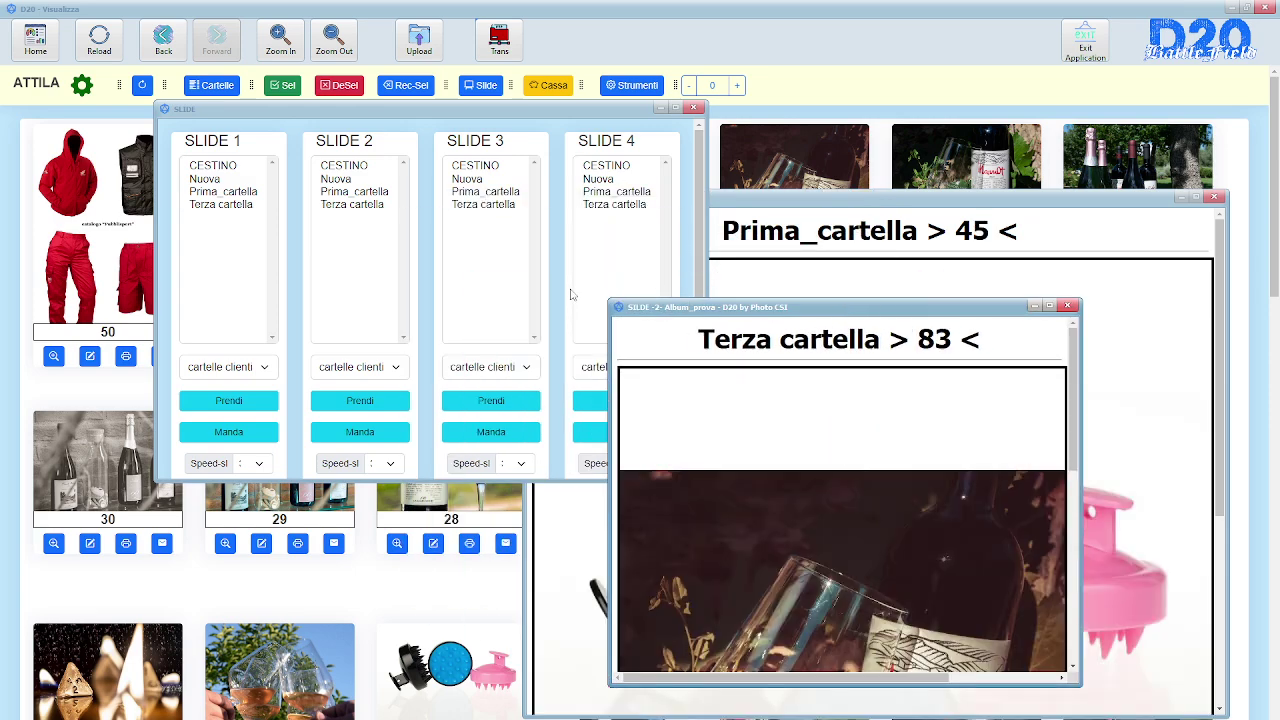
{"action": "left_click_drag", "start_coordinate": [700, 311], "coordinate": [840, 305]}
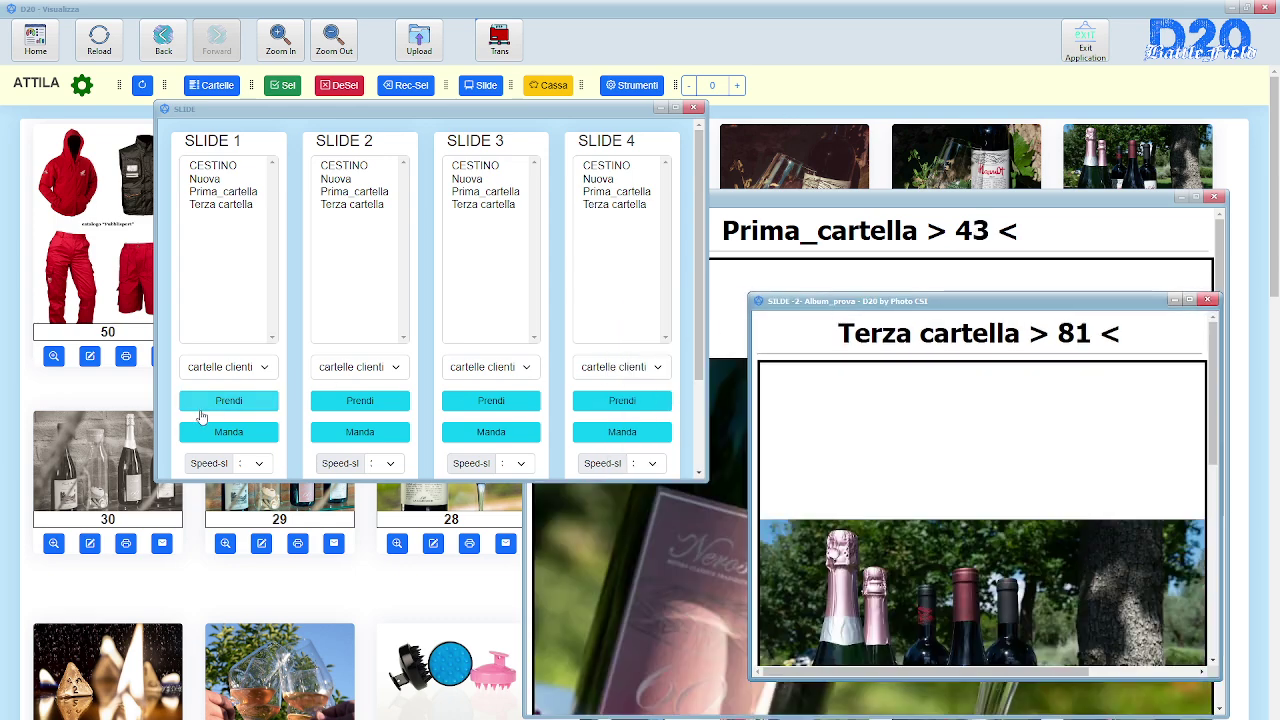
- Load the Prima_cartella folder into Slide 1 again and restart its slideshow
{"action": "left_click", "coordinate": [212, 192]}
{"action": "left_click", "coordinate": [228, 400]}
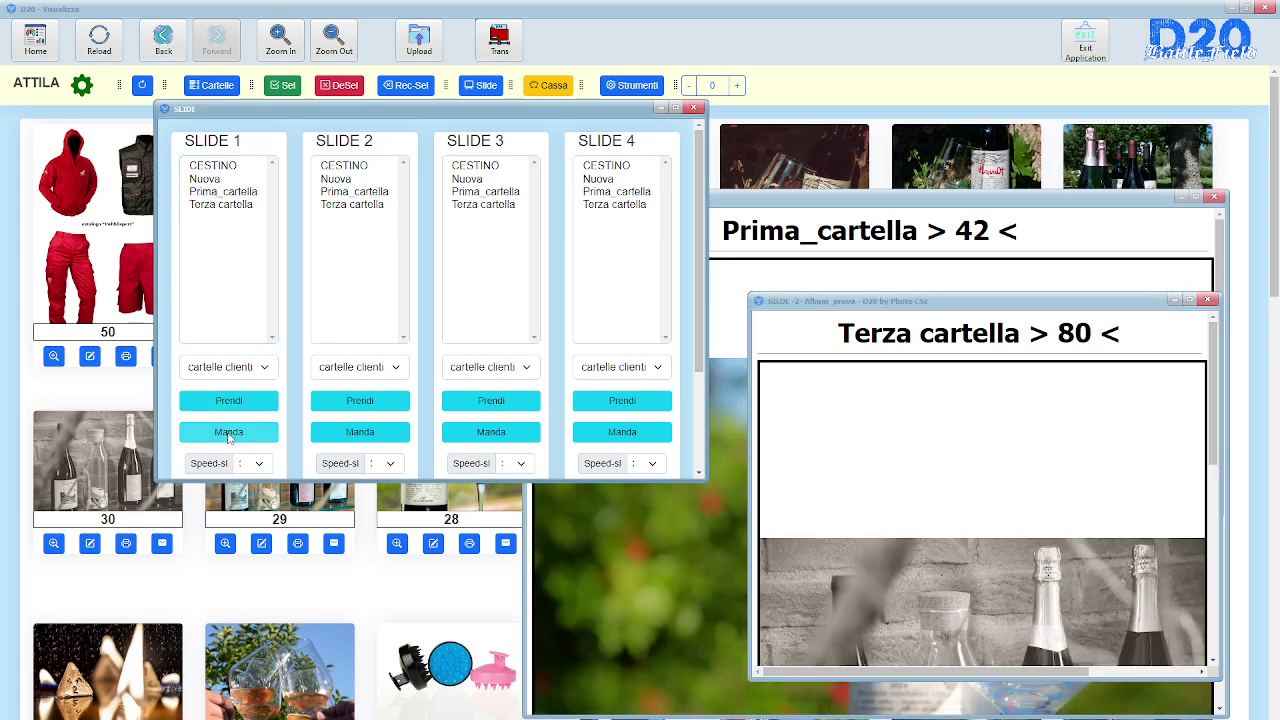
{"action": "left_click", "coordinate": [228, 432]}
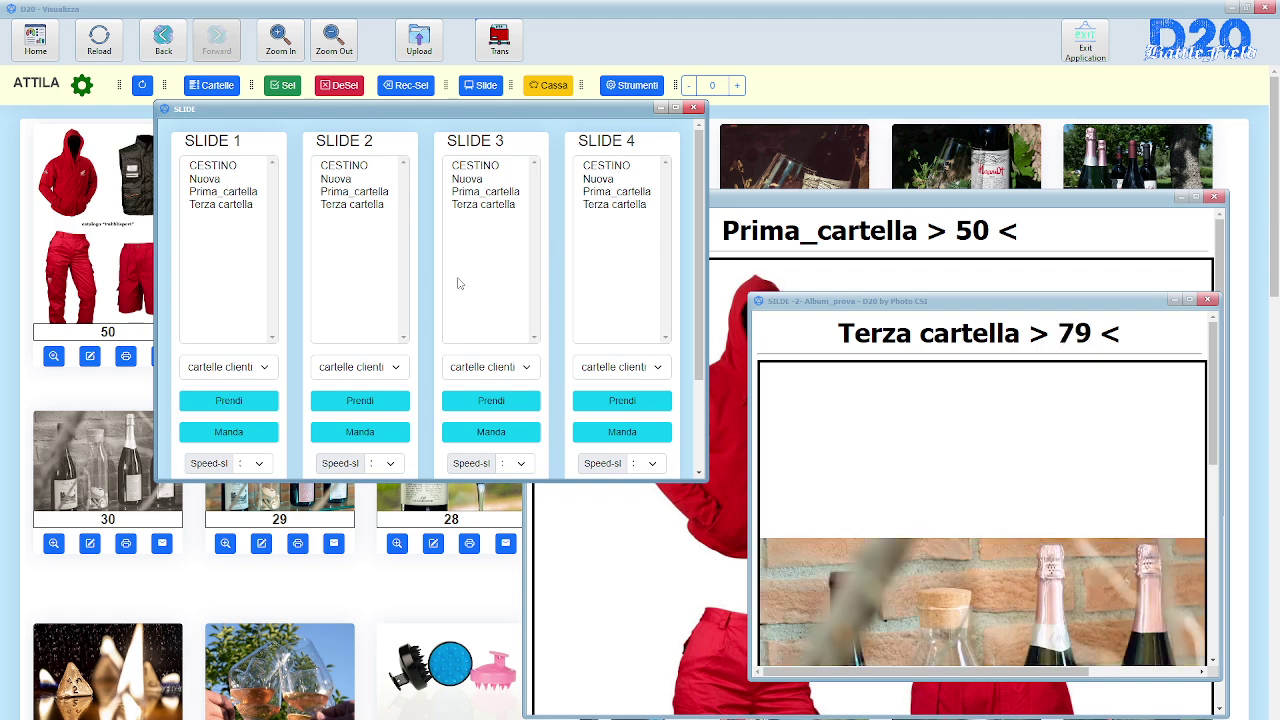
- Bring the Slide 1 slideshow to the front, move it over the Slide controls and look through its whole page
{"action": "left_click", "coordinate": [808, 204]}
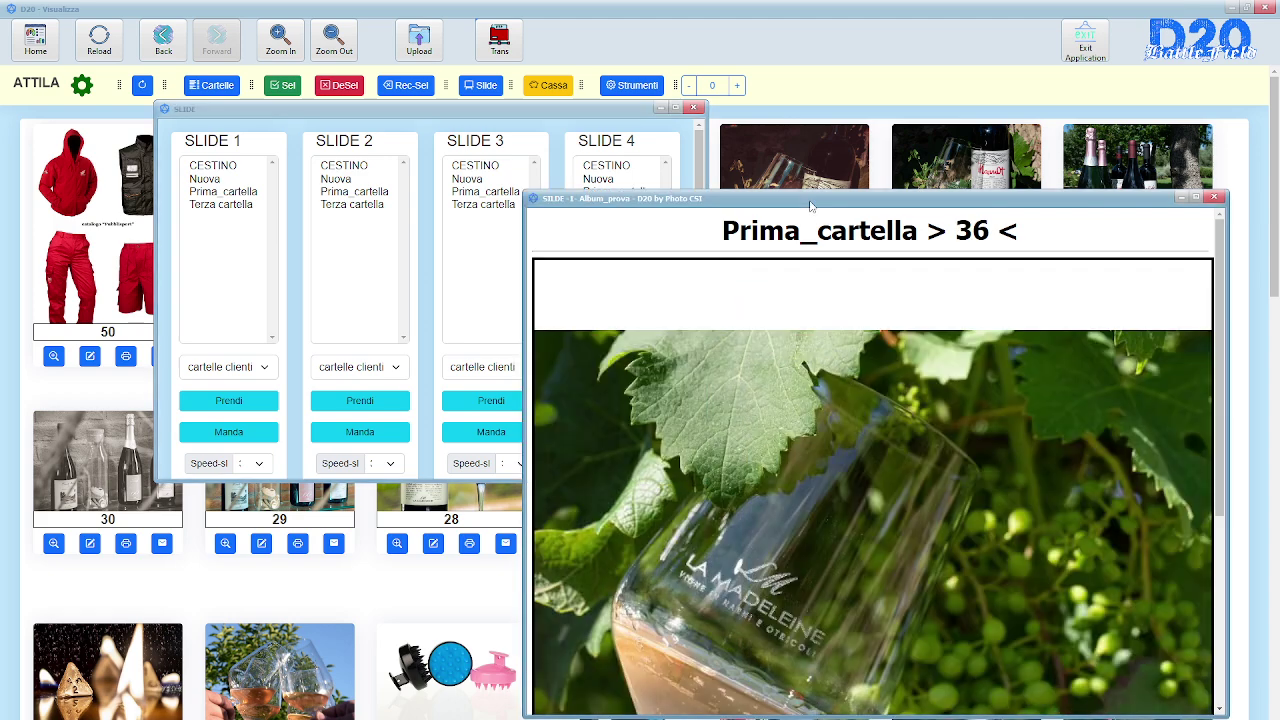
{"action": "left_click_drag", "start_coordinate": [808, 204], "coordinate": [543, 128]}
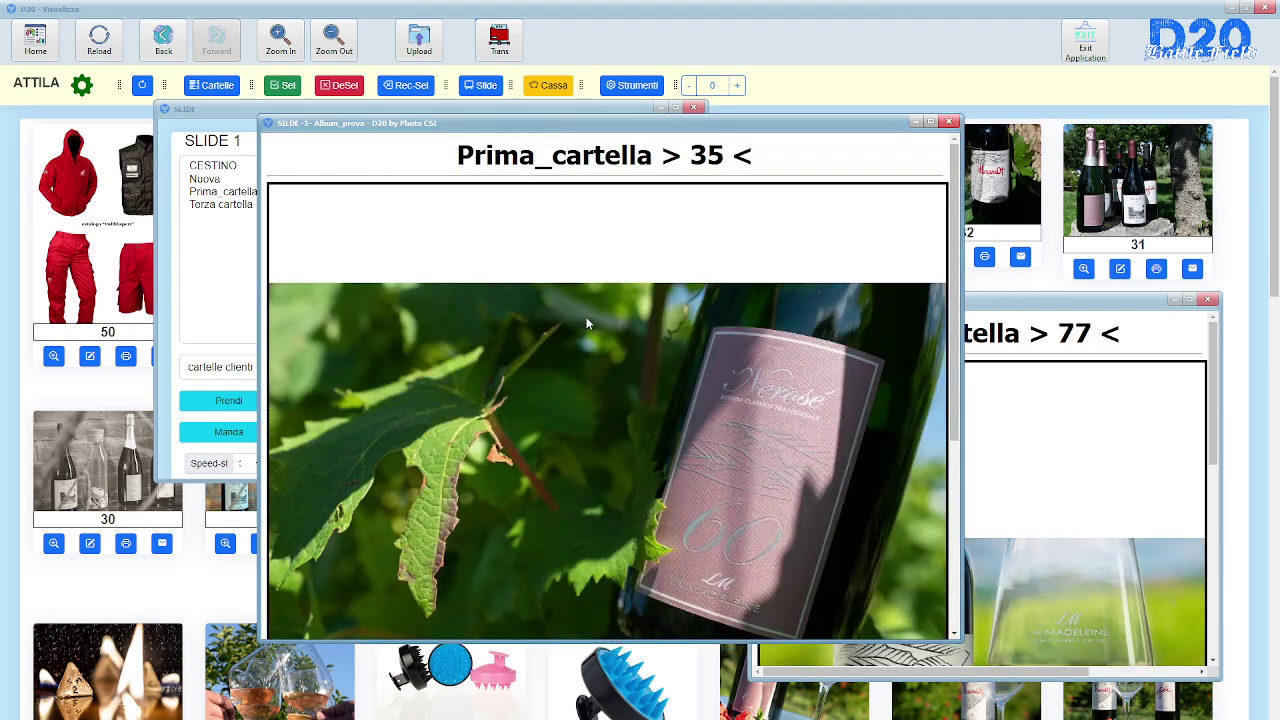
{"action": "scroll", "coordinate": [589, 346], "scroll_direction": "down", "scroll_amount": 3}
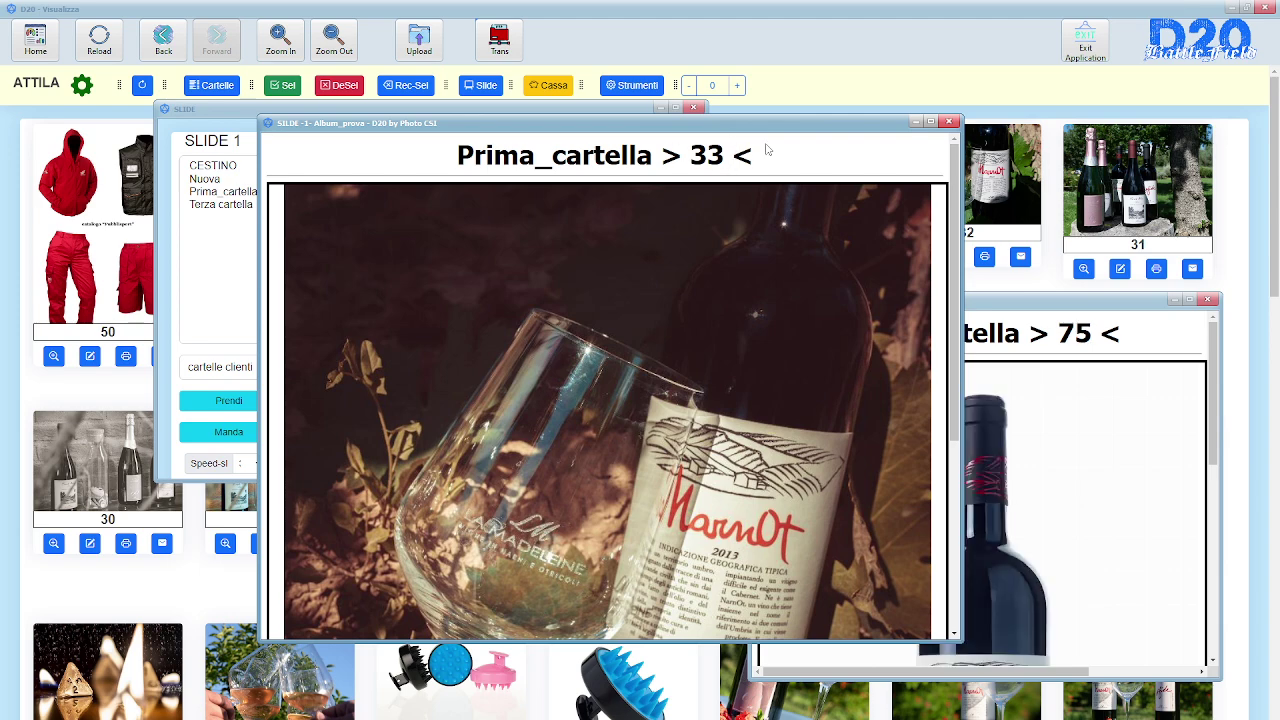
{"action": "scroll", "coordinate": [667, 304], "scroll_direction": "down", "scroll_amount": 4}
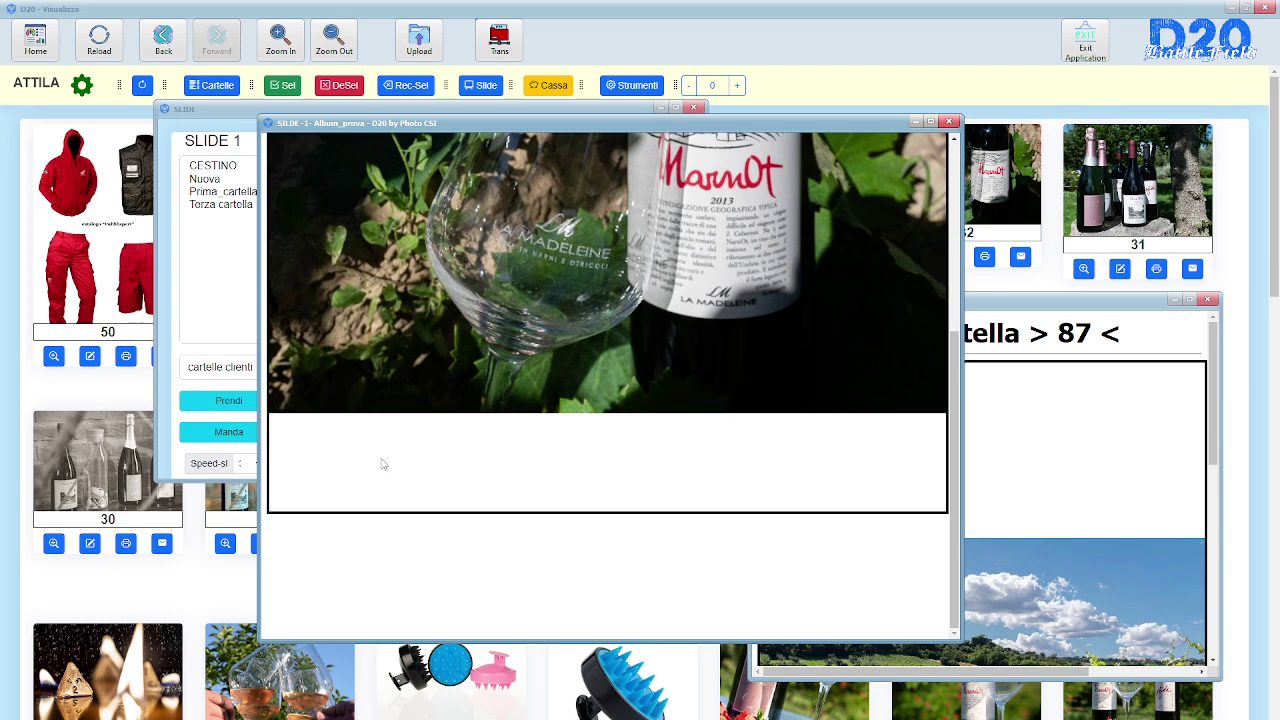
{"action": "scroll", "coordinate": [502, 466], "scroll_direction": "up", "scroll_amount": 3}
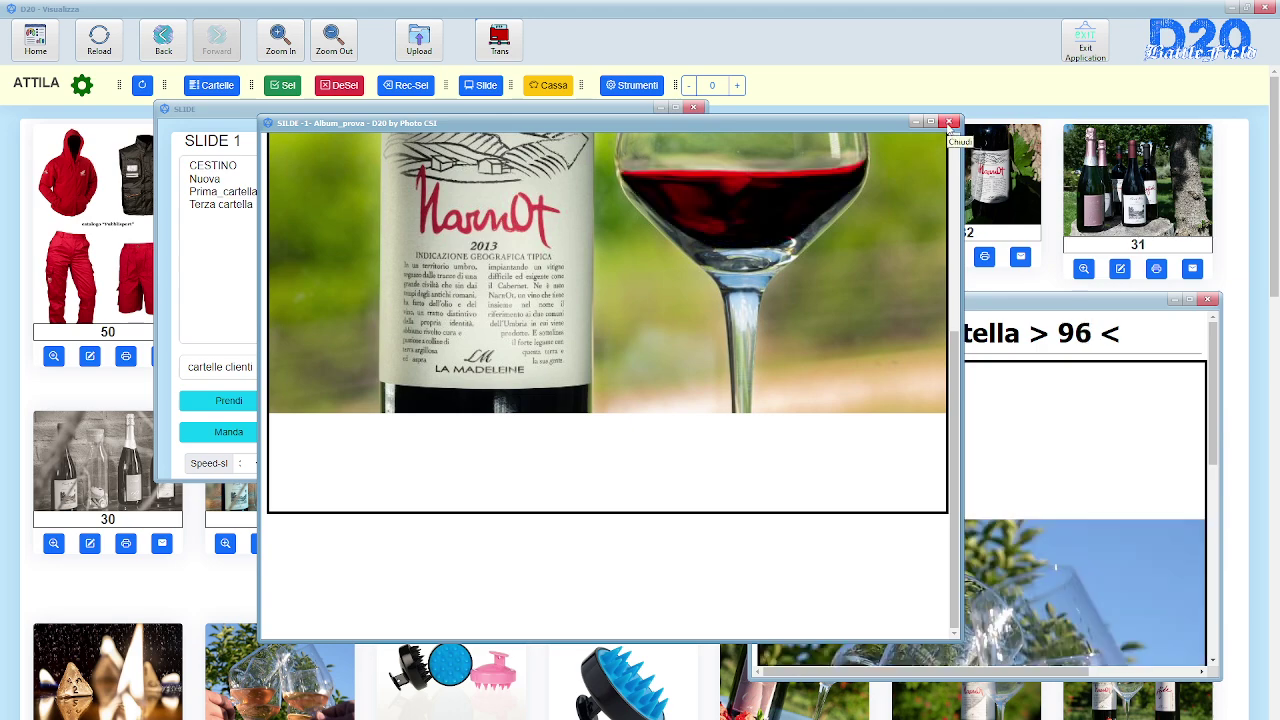
- Close the Slide 1 slideshow, move and close the Slide 2 slideshow, and close the Slide control window
{"action": "left_click", "coordinate": [948, 122]}
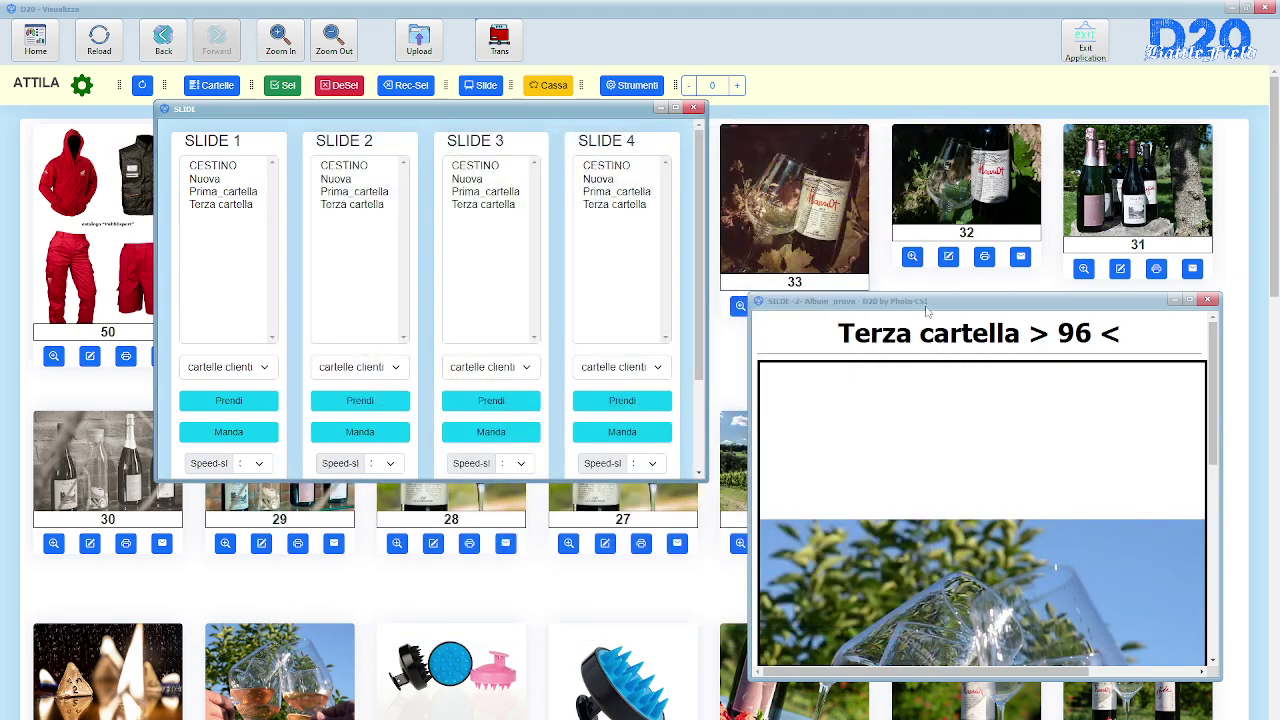
{"action": "left_click_drag", "start_coordinate": [928, 309], "coordinate": [772, 254]}
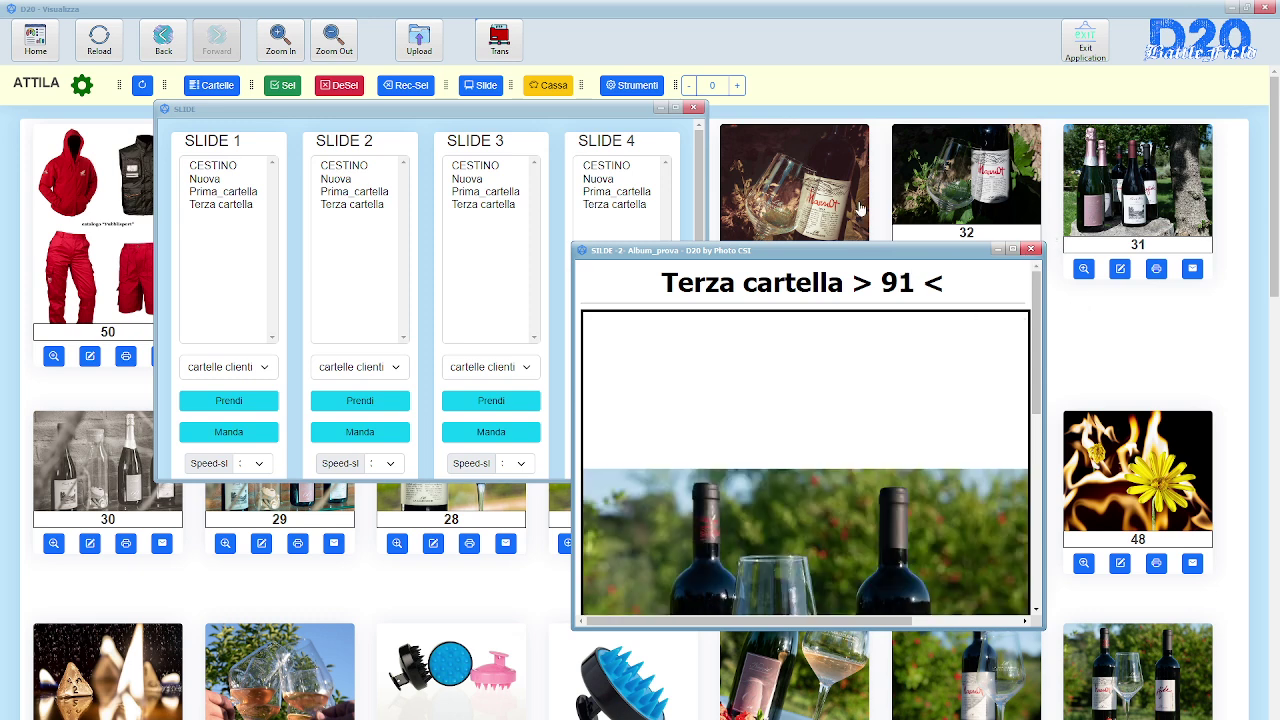
{"action": "left_click", "coordinate": [1031, 250]}
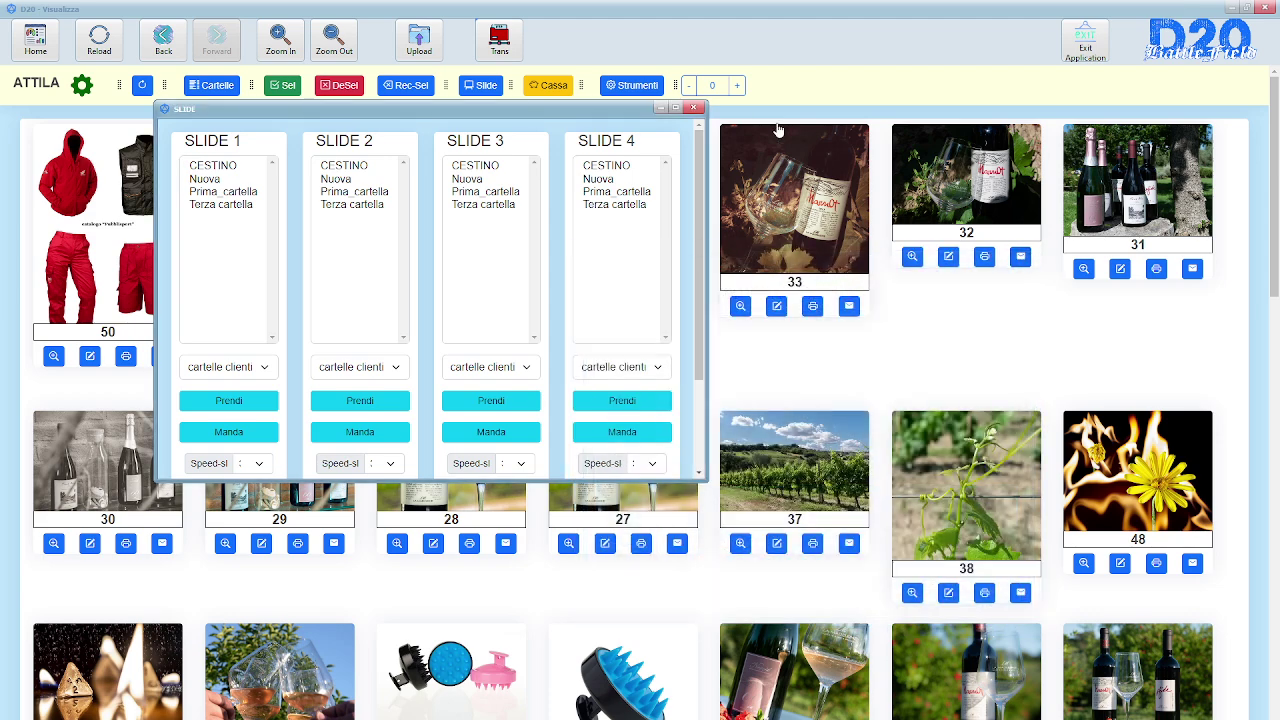
{"action": "left_click", "coordinate": [693, 108]}
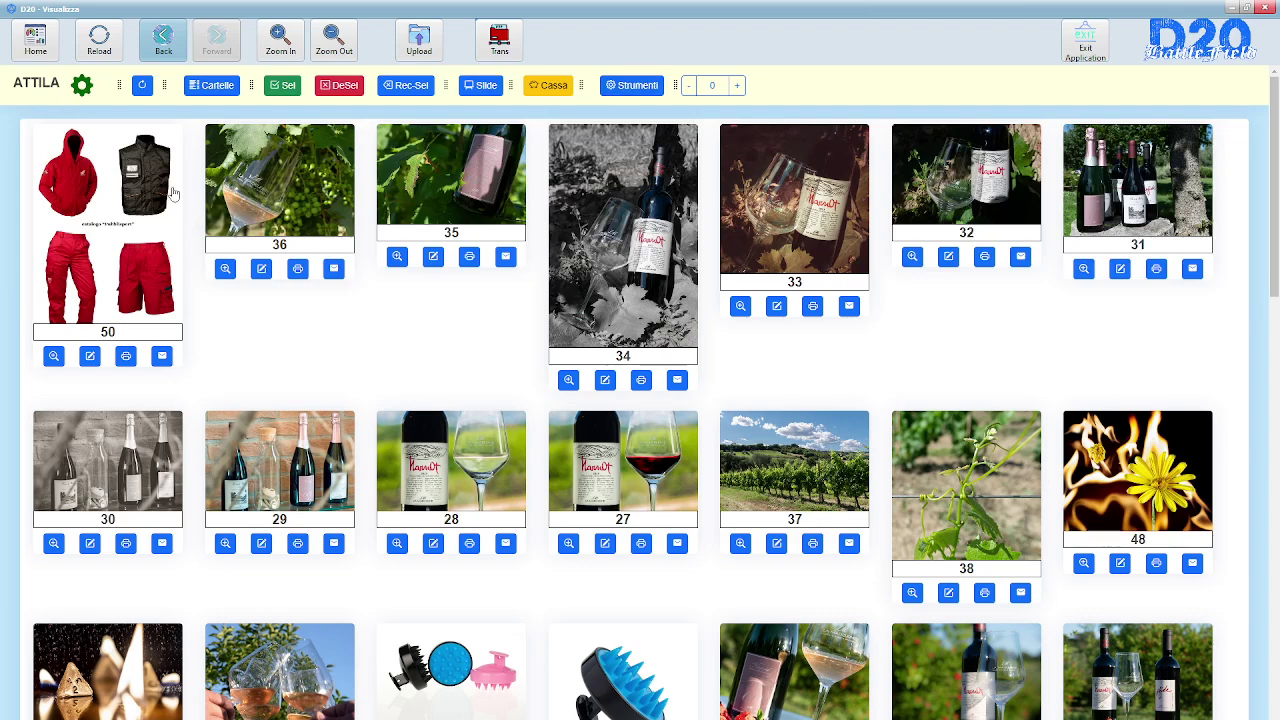
- Try raising and lowering the number counter beside Strumenti
{"action": "left_click", "coordinate": [737, 87]}
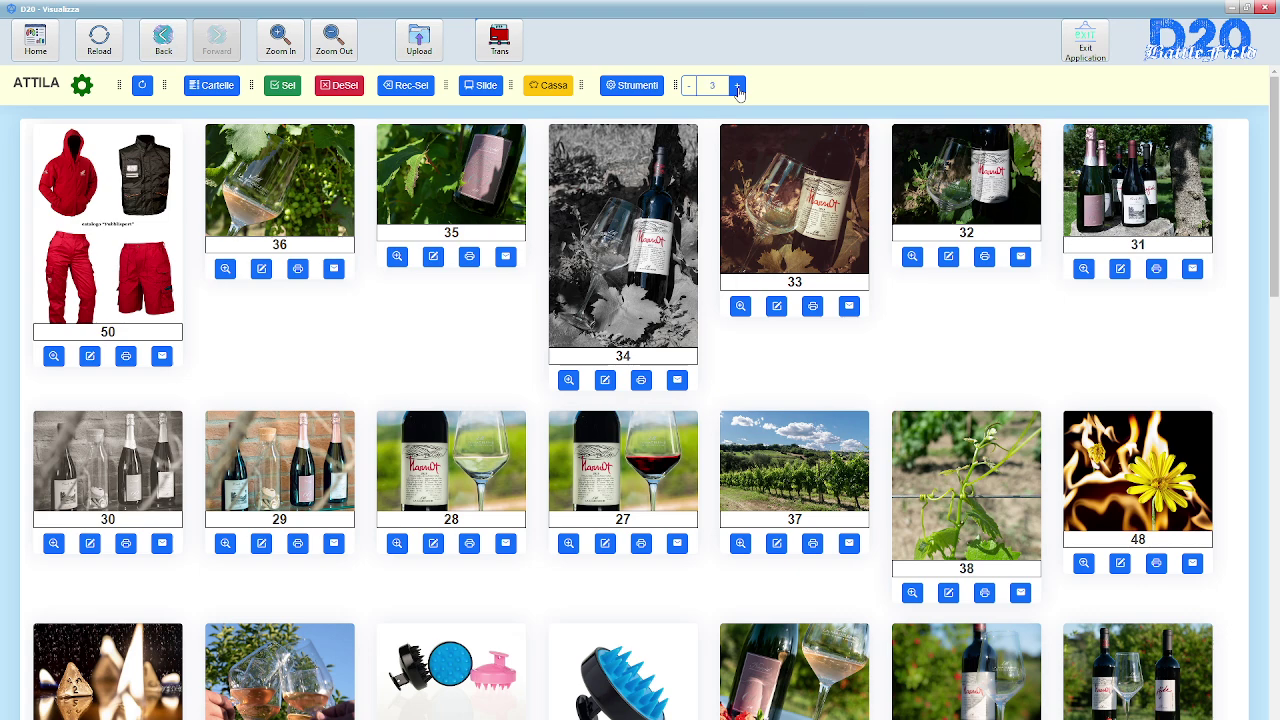
{"action": "left_click", "coordinate": [737, 87]}
{"action": "left_click", "coordinate": [688, 87]}
{"action": "left_click", "coordinate": [688, 88]}
{"action": "left_click", "coordinate": [688, 88]}
{"action": "left_click", "coordinate": [737, 89]}
- Open the album settings, enter "cancella album" in the album deletion section, request the deletion of Album_prova and dismiss the confirmation
{"action": "left_click", "coordinate": [82, 88]}
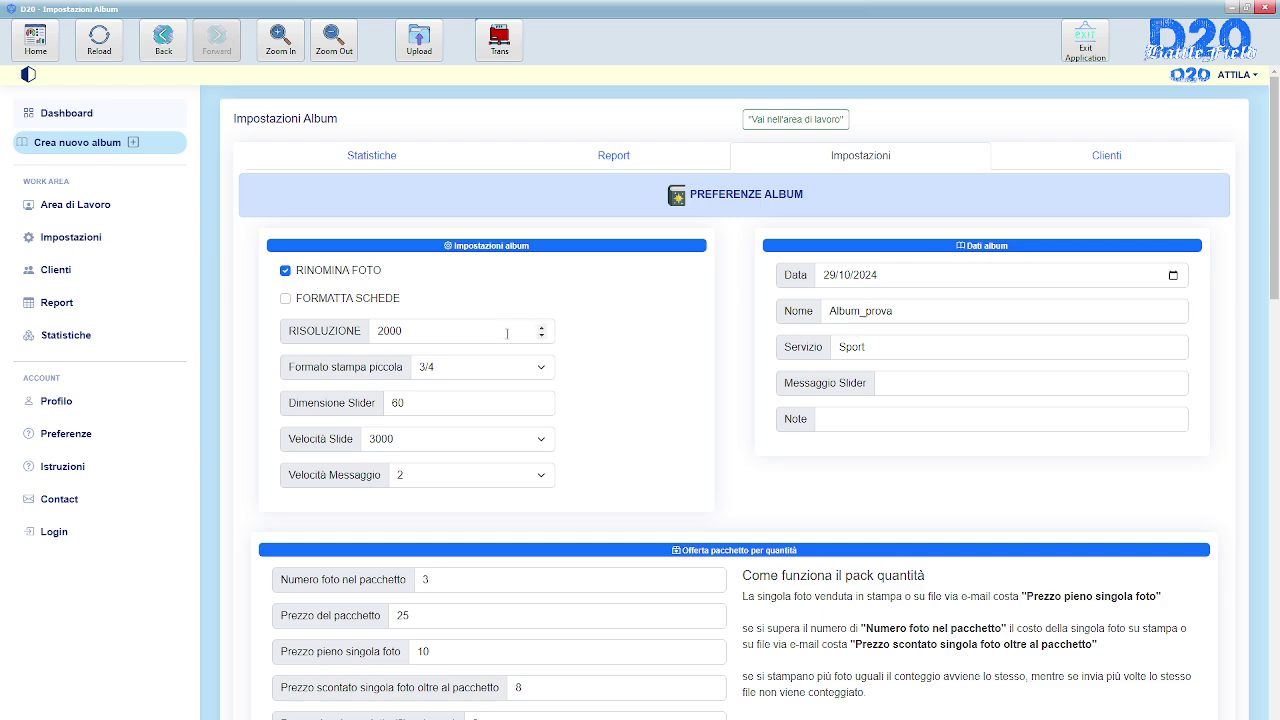
{"action": "scroll", "coordinate": [505, 335], "scroll_direction": "down", "scroll_amount": 6}
{"action": "scroll", "coordinate": [505, 340], "scroll_direction": "down", "scroll_amount": 9}
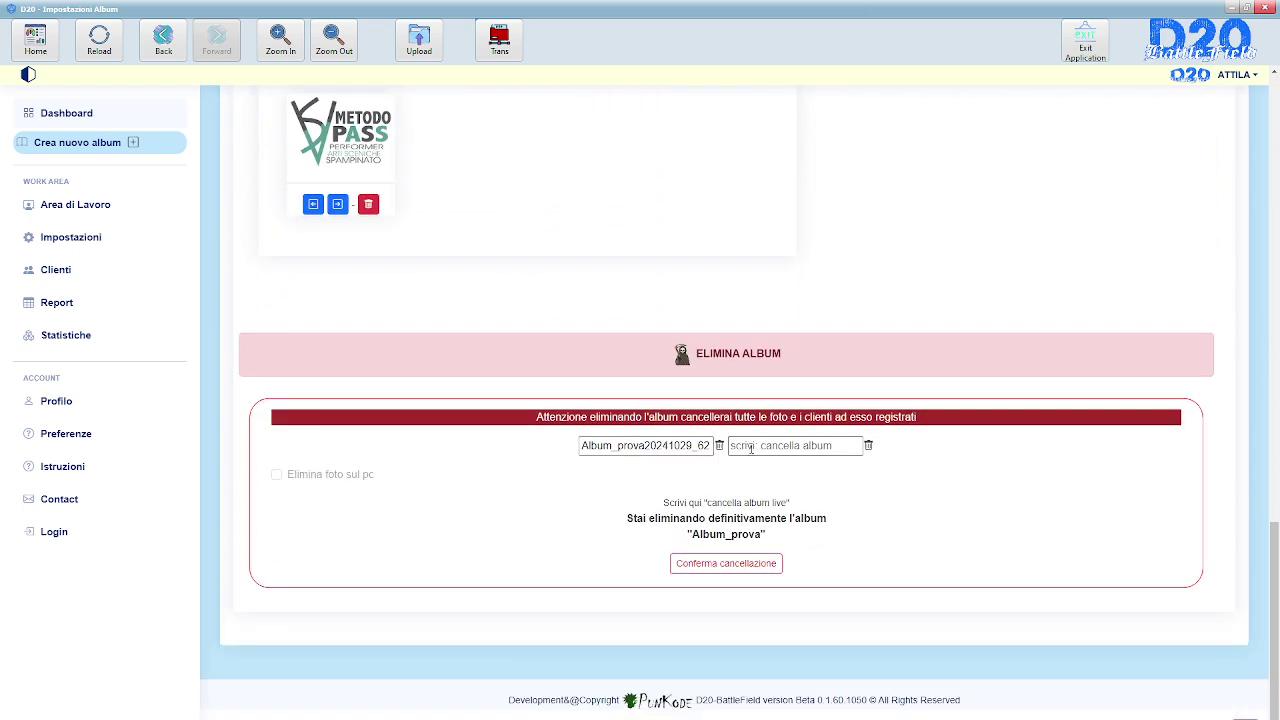
{"action": "left_click", "coordinate": [751, 448]}
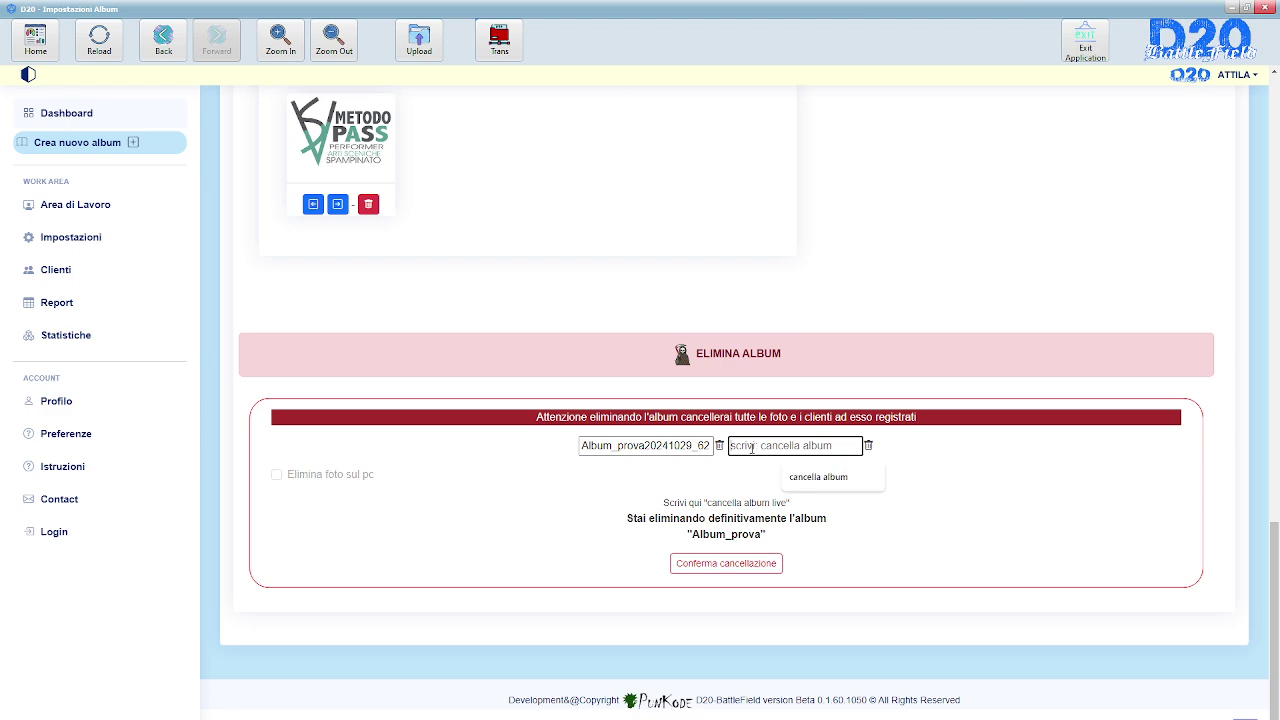
{"action": "type", "text": "cancella album"}
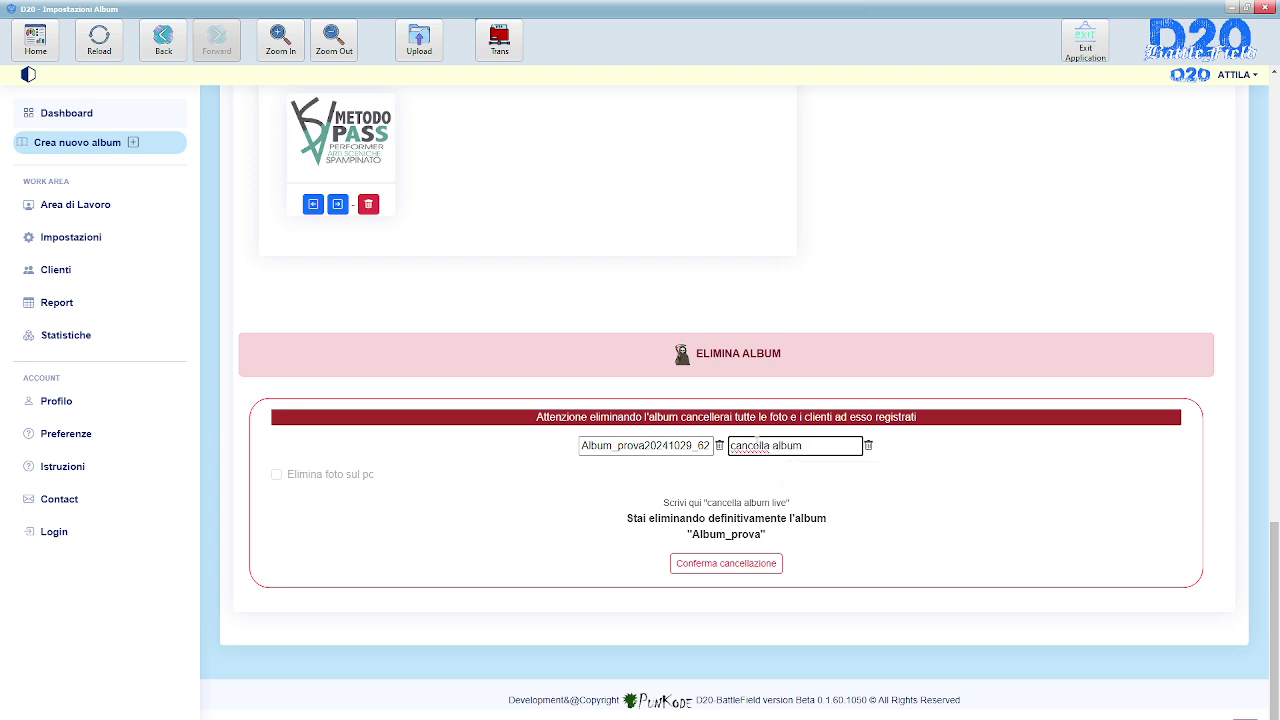
{"action": "left_click", "coordinate": [711, 567]}
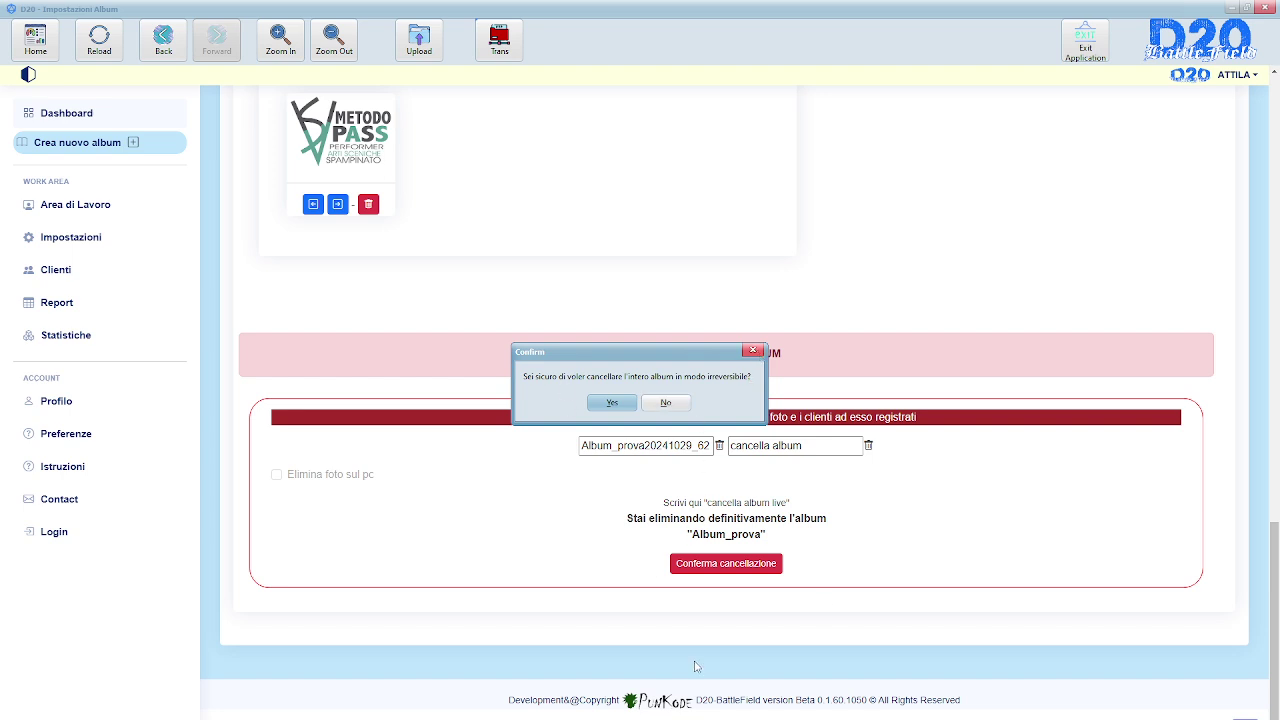
{"action": "left_click", "coordinate": [754, 352]}
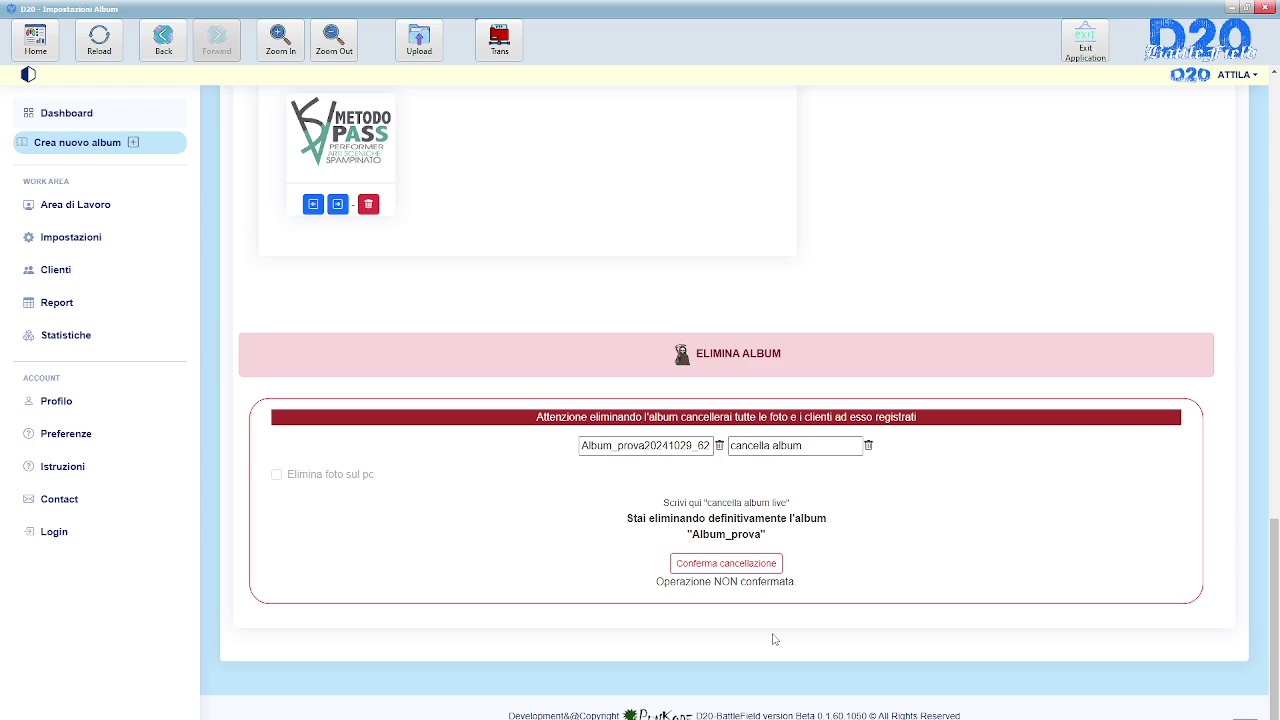
- Leave the album settings and return to the album's work area
{"action": "scroll", "coordinate": [503, 613], "scroll_direction": "up", "scroll_amount": 10}
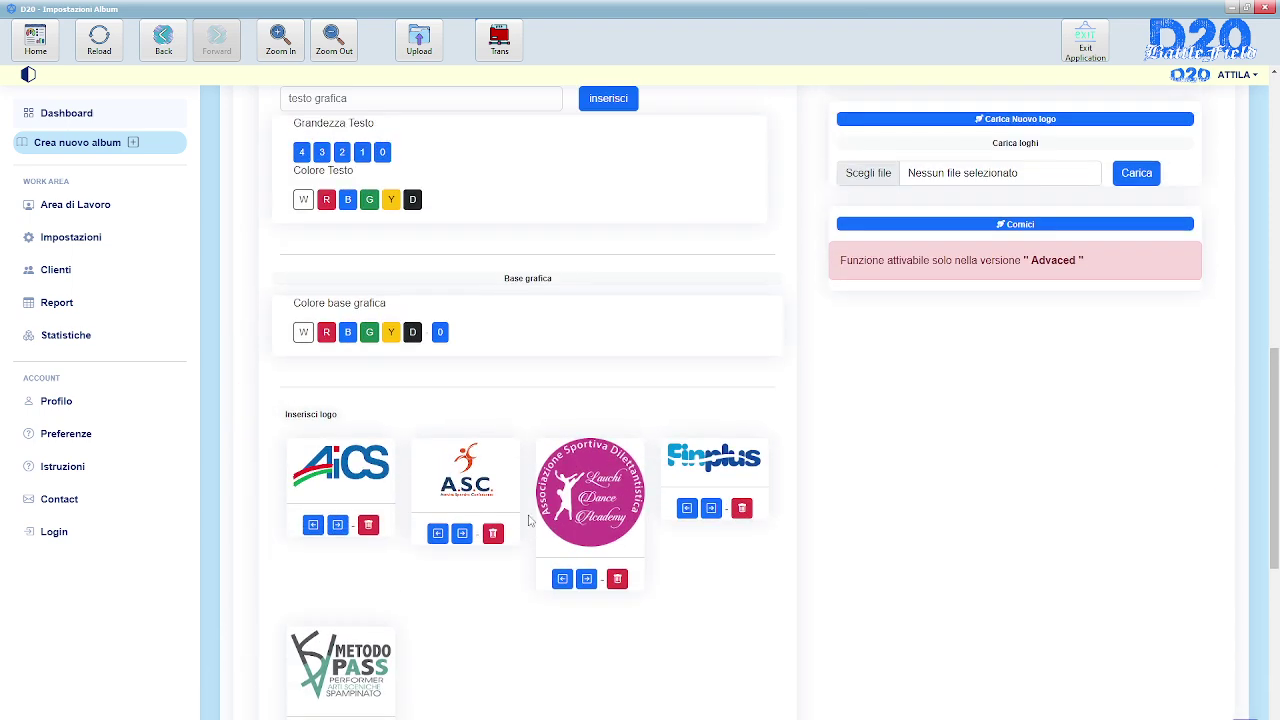
{"action": "scroll", "coordinate": [478, 617], "scroll_direction": "up", "scroll_amount": 3}
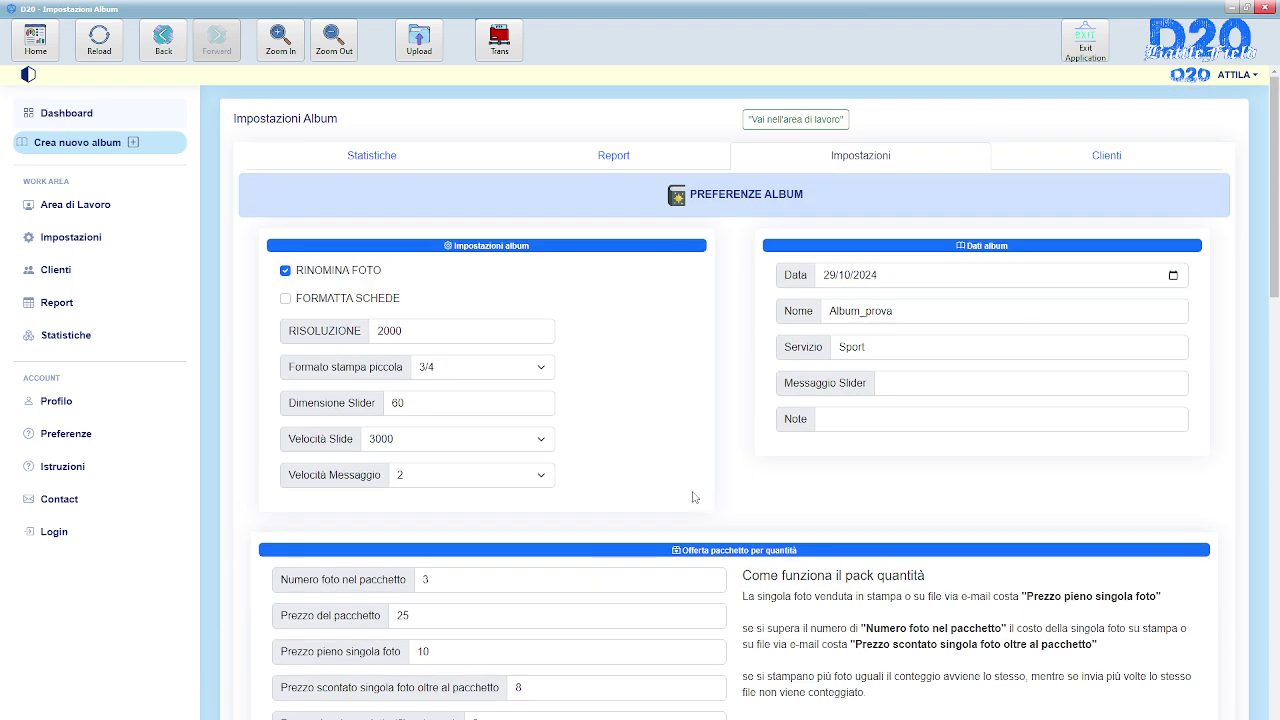
{"action": "left_click", "coordinate": [797, 121]}
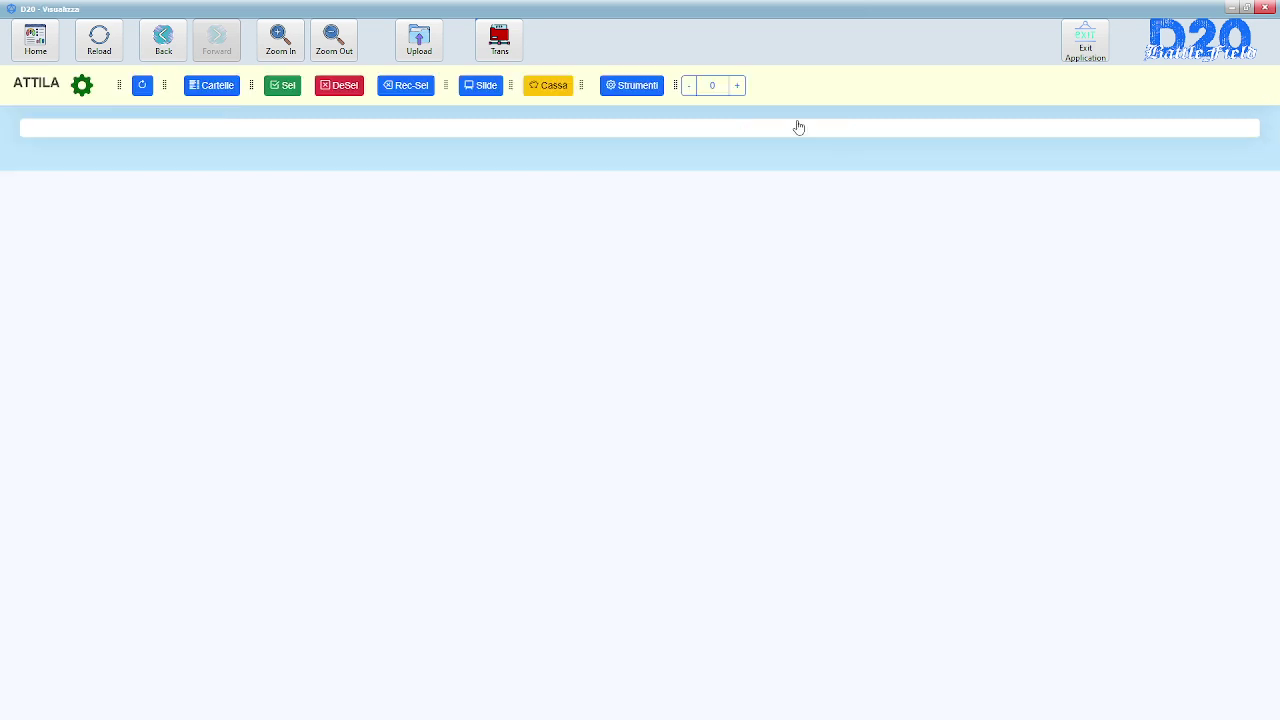
- Display the photos in the Prima_cartella folder
{"action": "left_click", "coordinate": [218, 86]}
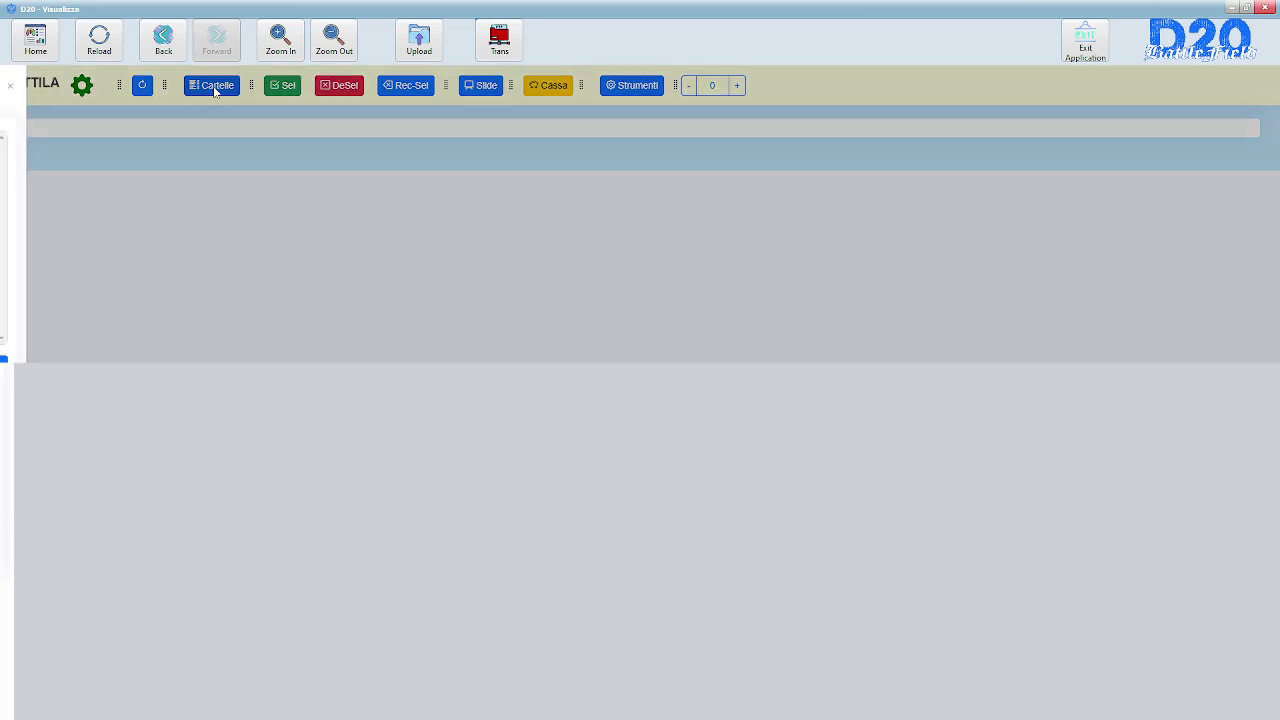
{"action": "left_click", "coordinate": [64, 167]}
{"action": "left_click", "coordinate": [125, 368]}
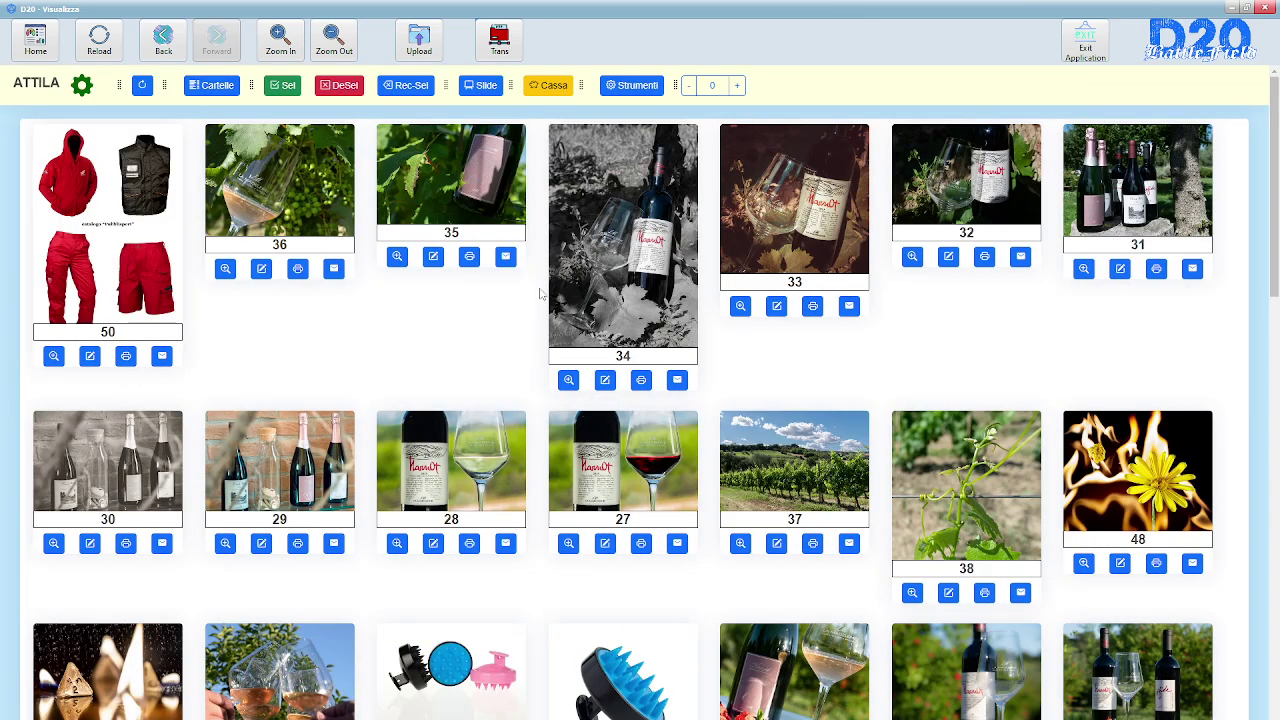
- Select photos 35, 34, 33 and 32 and display all the selected photos together
{"action": "left_click", "coordinate": [454, 204]}
{"action": "left_click", "coordinate": [623, 200]}
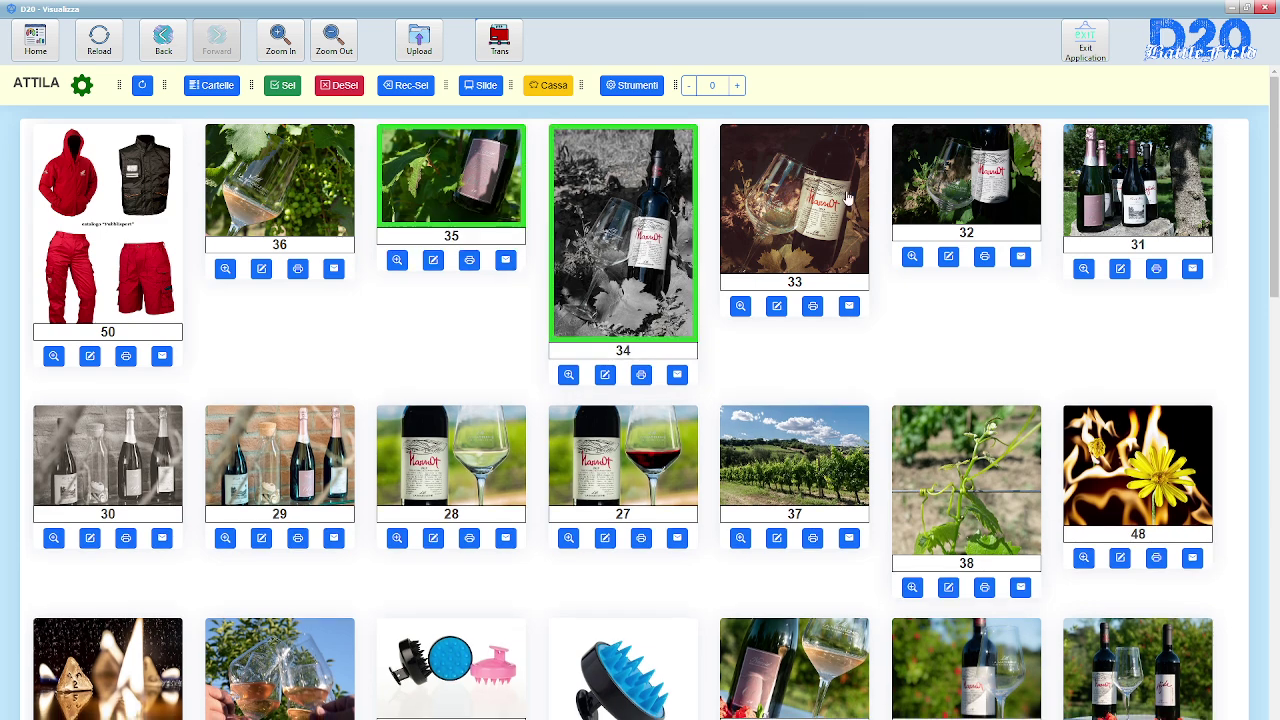
{"action": "left_click", "coordinate": [800, 198]}
{"action": "left_click", "coordinate": [955, 190]}
{"action": "left_click", "coordinate": [283, 86]}
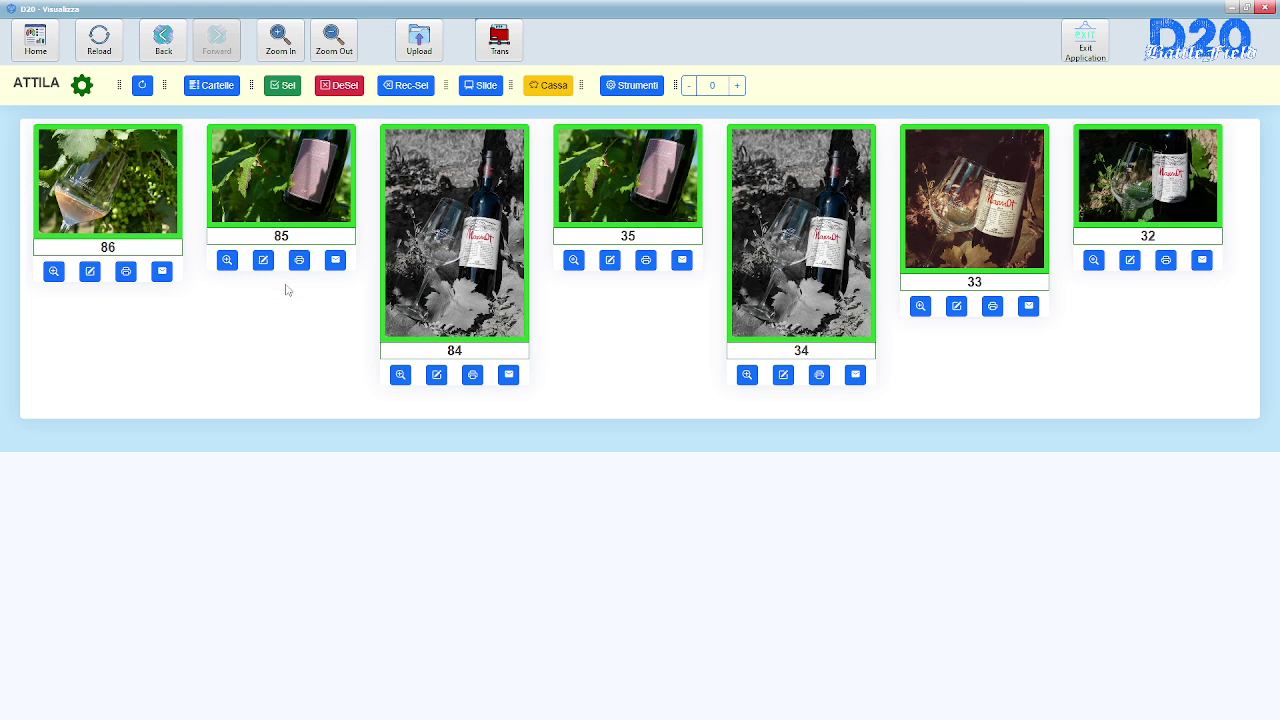
- Clear the whole photo selection and recover it with Rec-Sel
{"action": "left_click", "coordinate": [347, 87]}
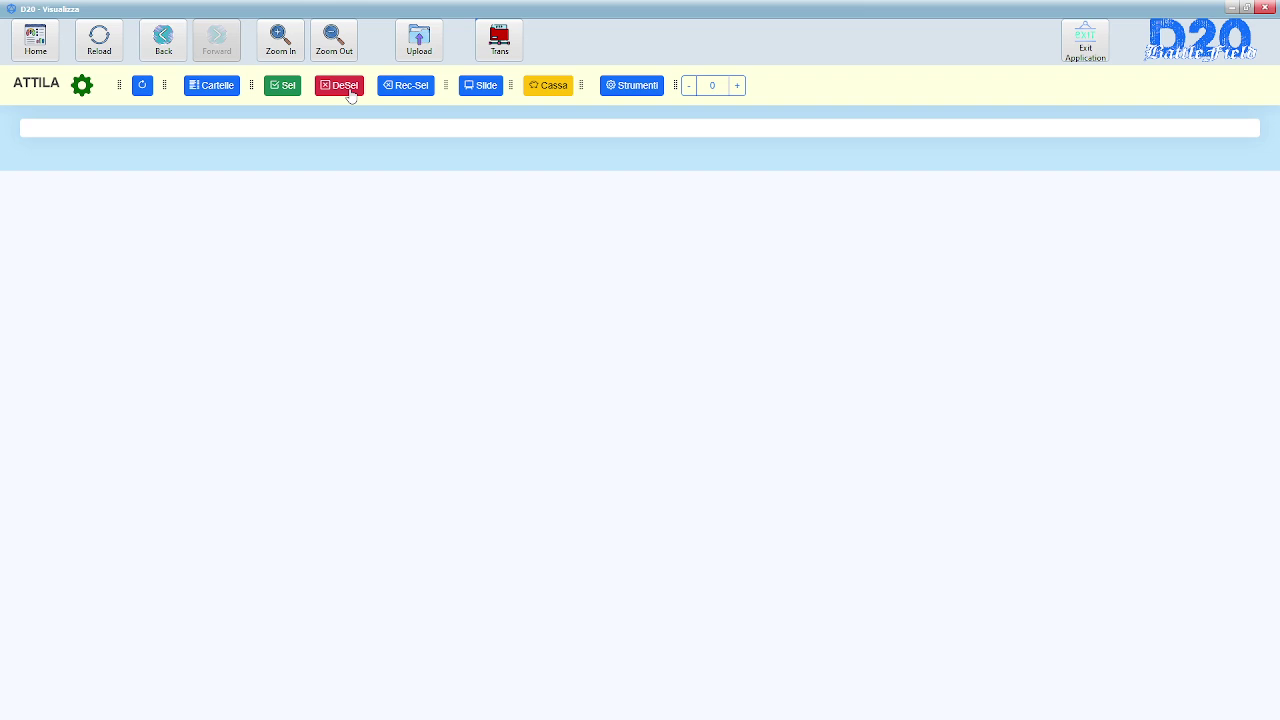
{"action": "left_click", "coordinate": [406, 92]}
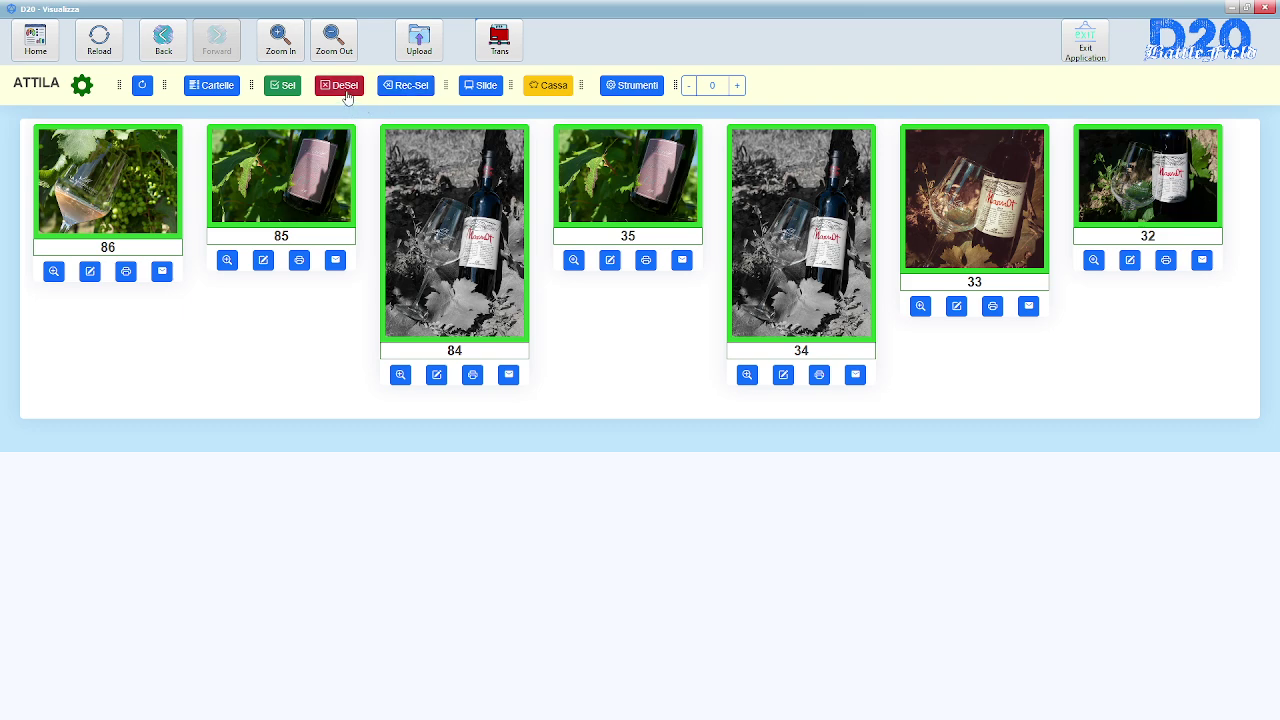
- Display the photos in the Nuova folder and select photos 85 and 86
{"action": "left_click", "coordinate": [216, 90]}
{"action": "left_click", "coordinate": [40, 157]}
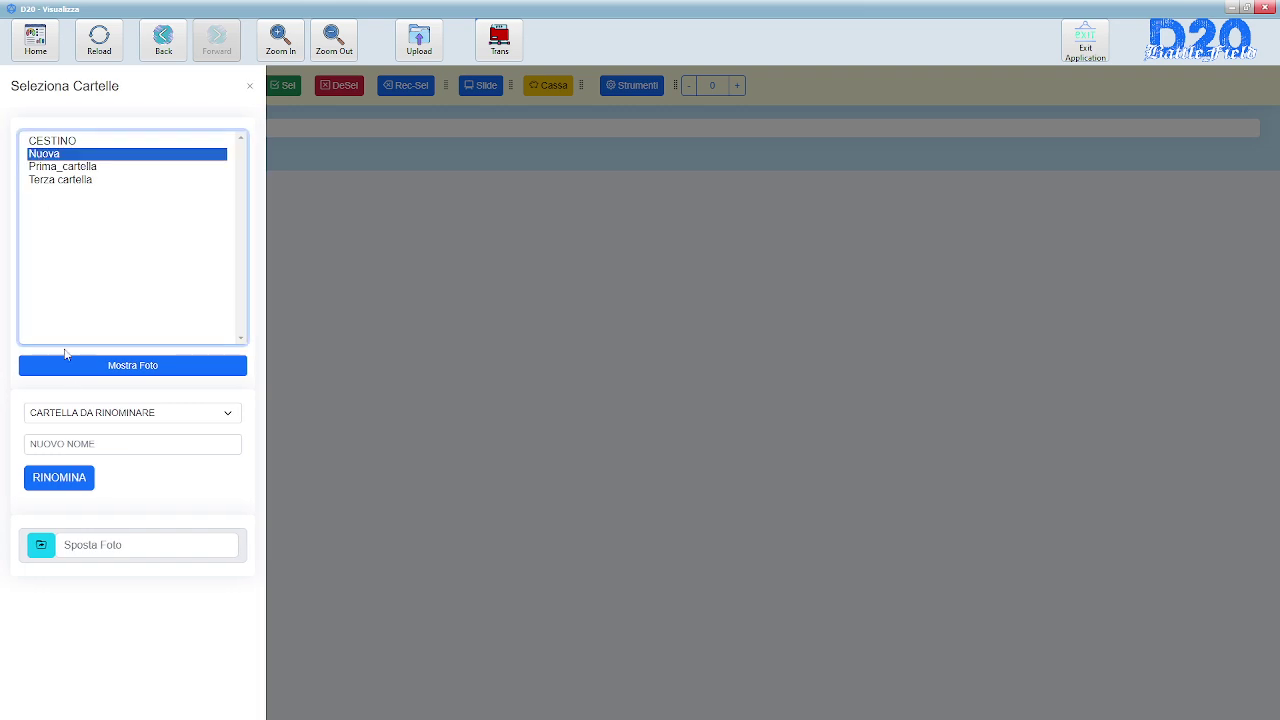
{"action": "left_click", "coordinate": [68, 362]}
{"action": "left_click", "coordinate": [470, 222]}
{"action": "left_click", "coordinate": [950, 205]}
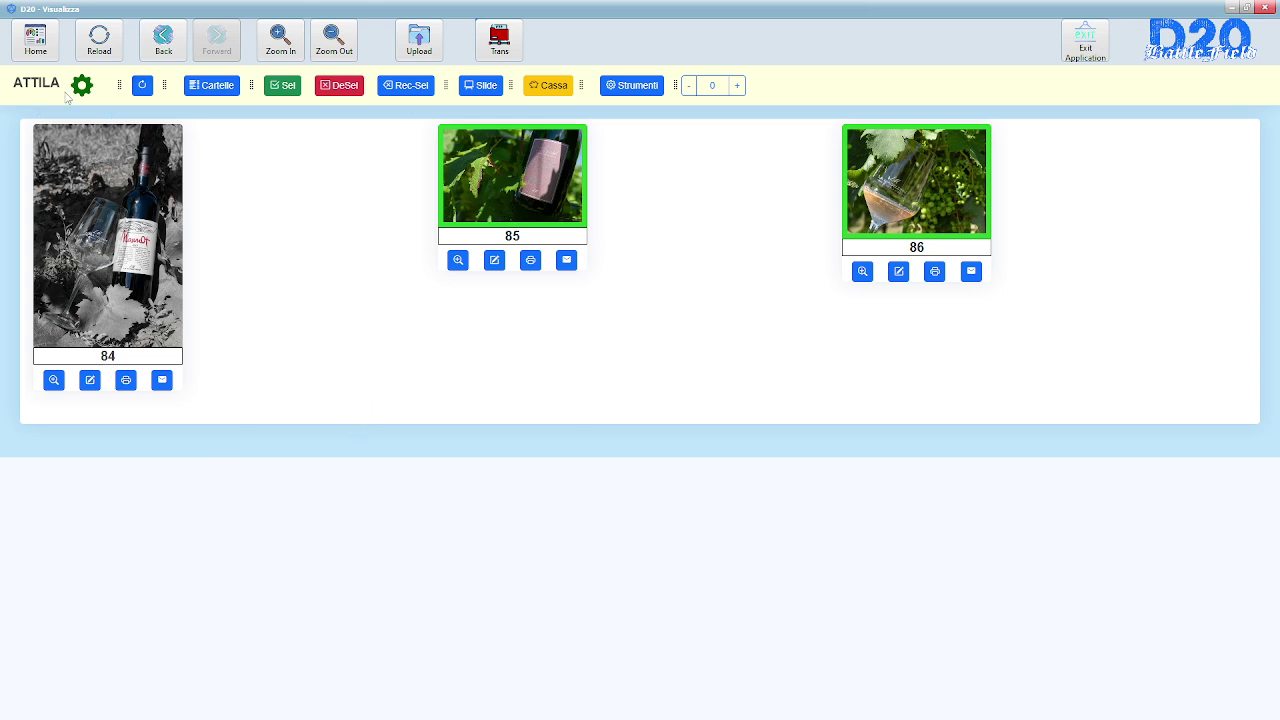
- View the Cassa window, deselect photo 86, and view and close the Cassa window again
{"action": "left_click", "coordinate": [549, 88]}
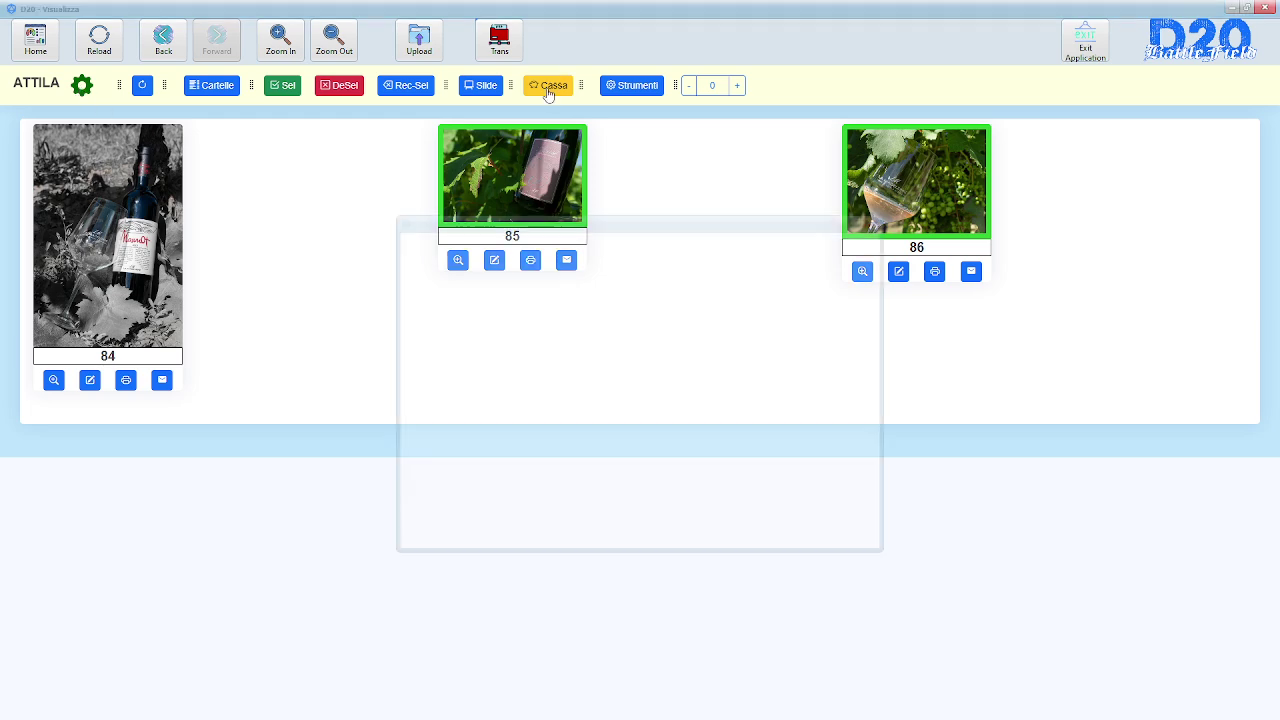
{"action": "left_click", "coordinate": [902, 201]}
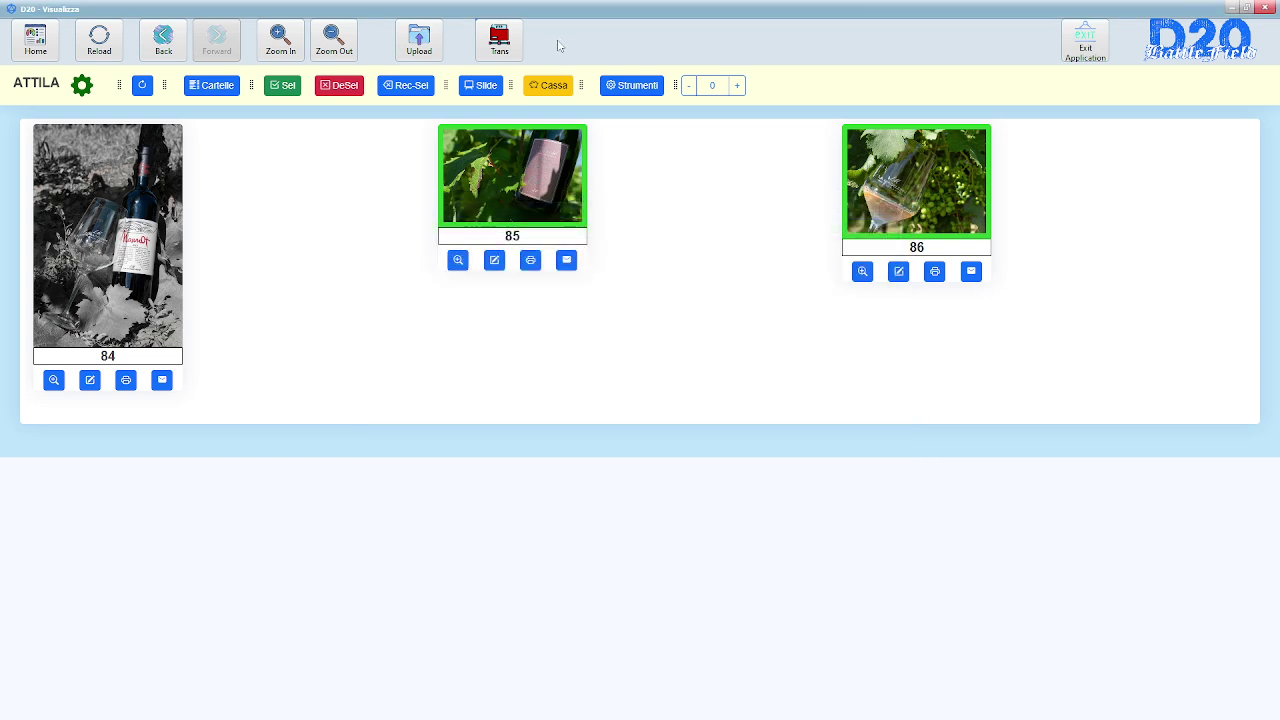
{"action": "left_click", "coordinate": [906, 212]}
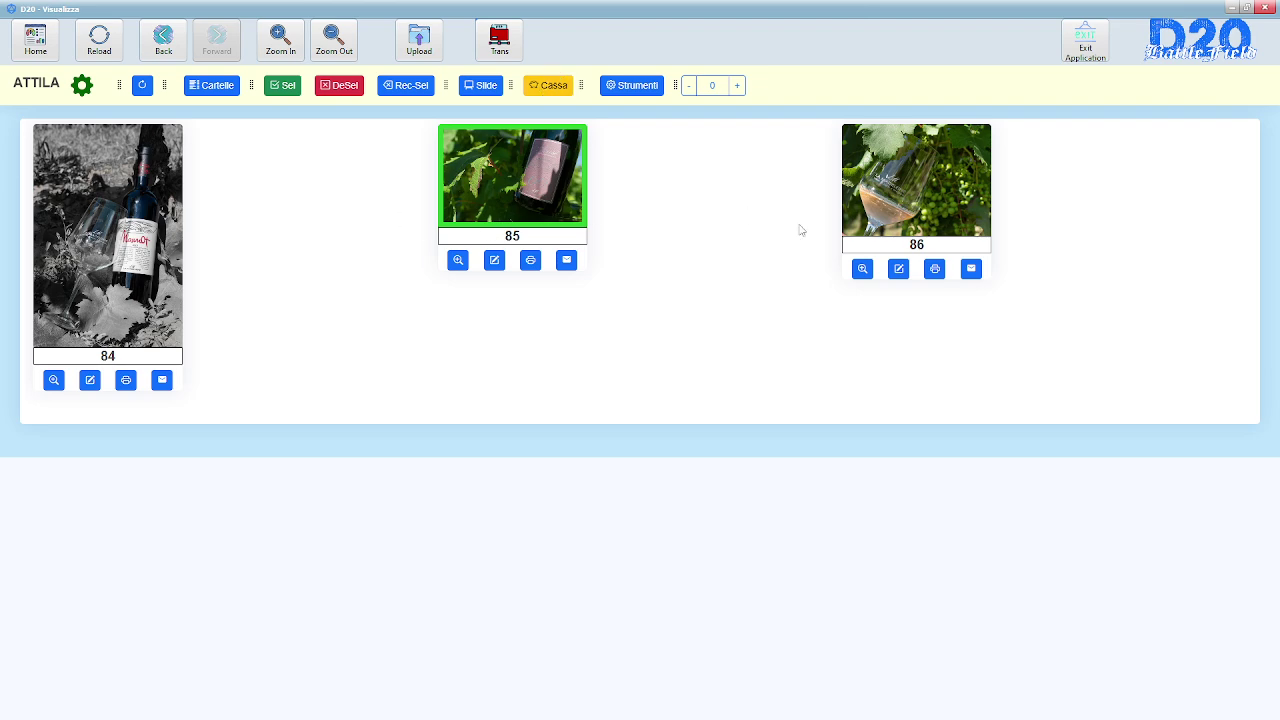
{"action": "left_click", "coordinate": [553, 88]}
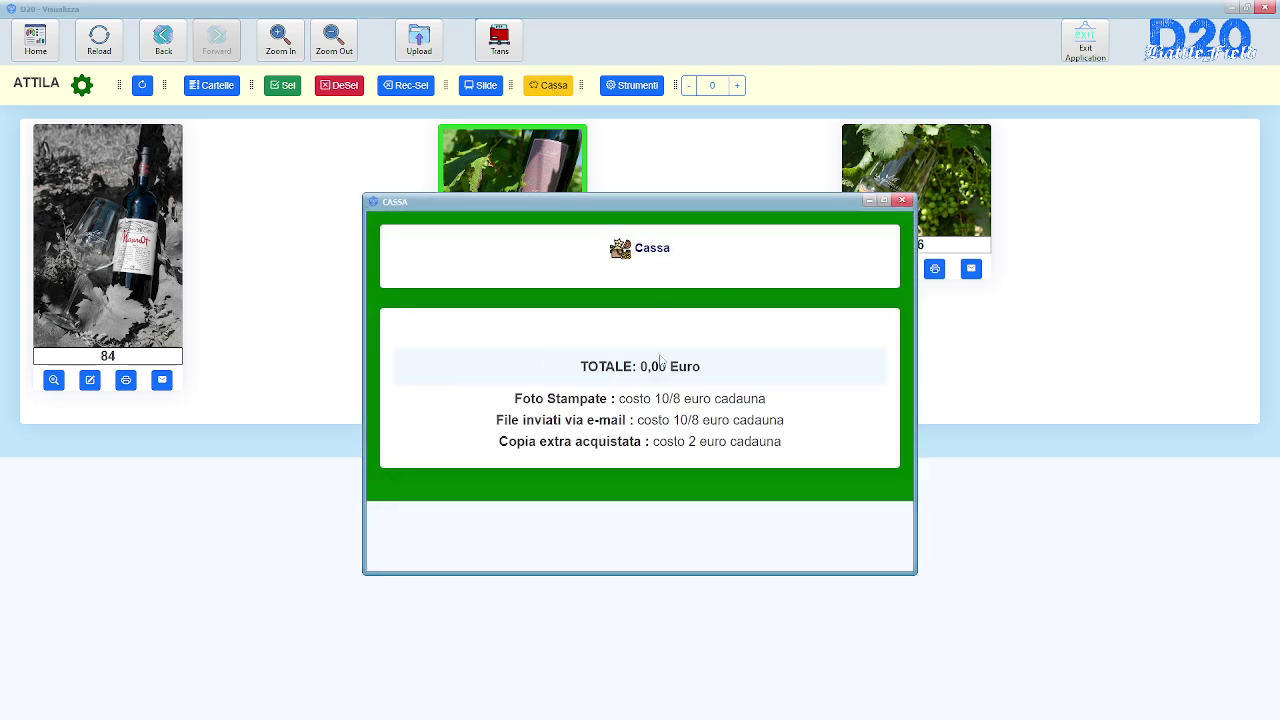
{"action": "left_click", "coordinate": [901, 201]}
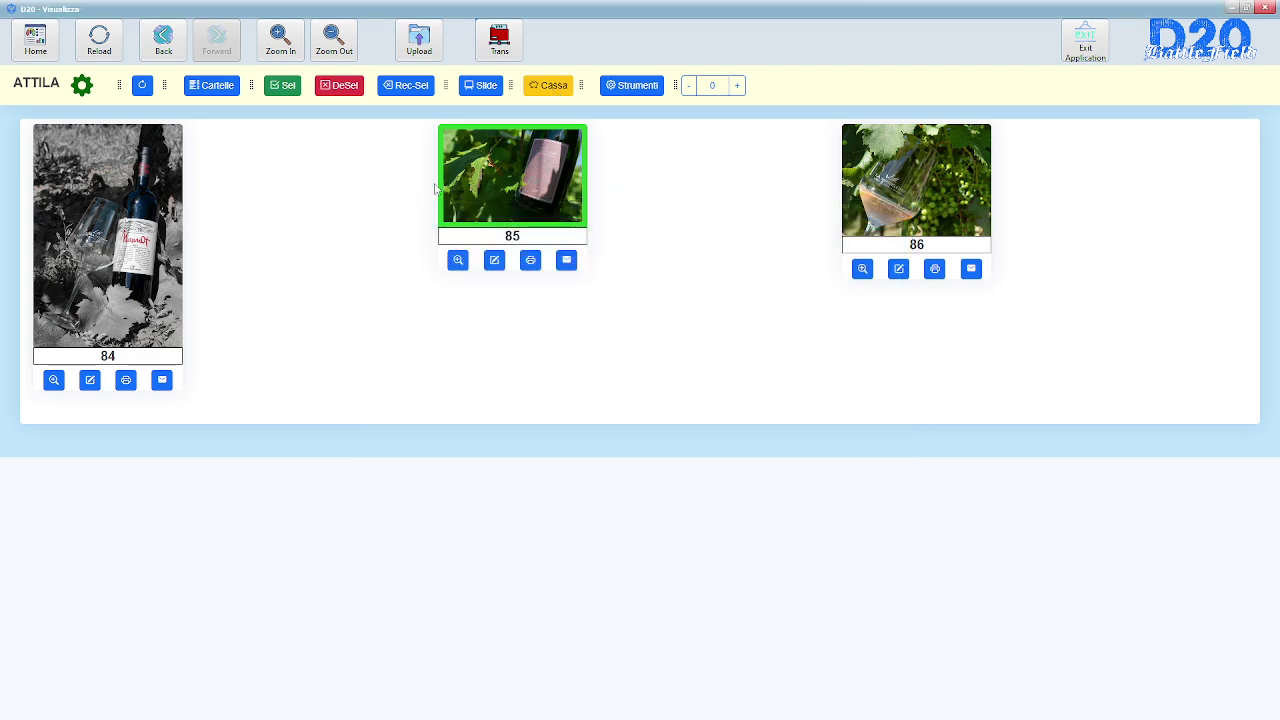
- Open the album settings and set Formato stampa piccola to 3/4
{"action": "left_click", "coordinate": [82, 86]}
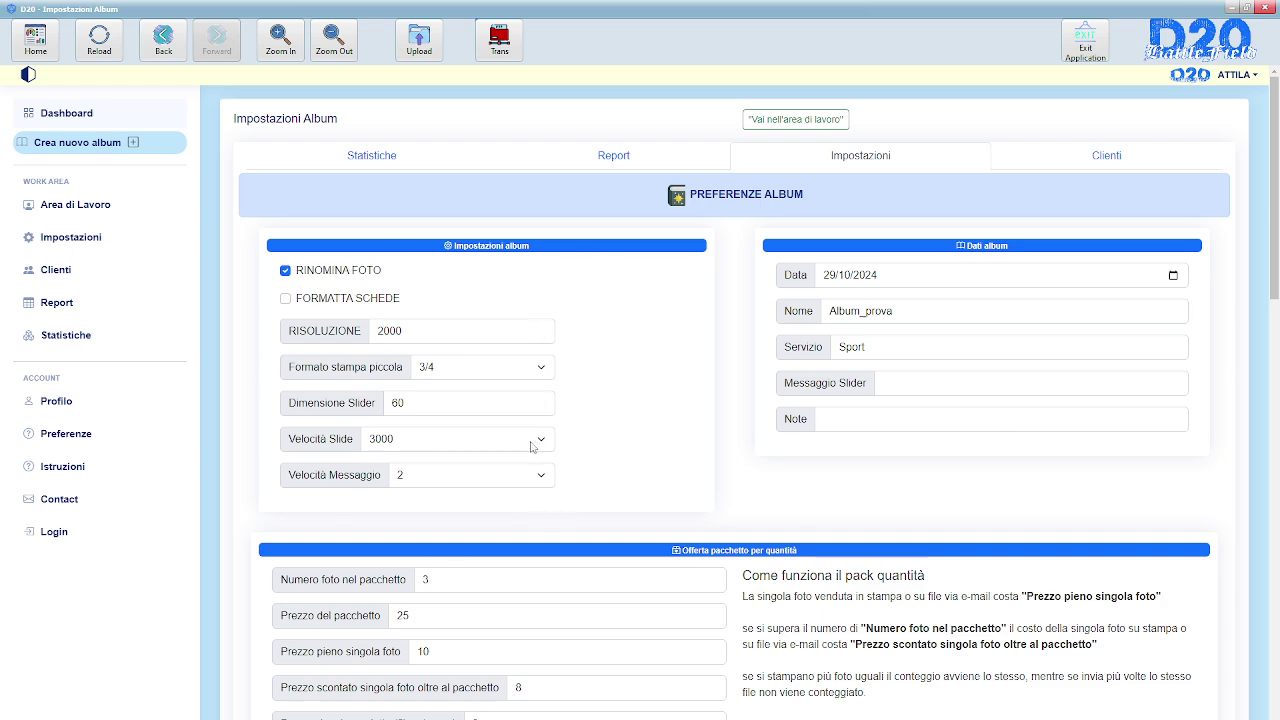
{"action": "scroll", "coordinate": [531, 446], "scroll_direction": "down", "scroll_amount": 5}
{"action": "scroll", "coordinate": [570, 553], "scroll_direction": "up", "scroll_amount": 1}
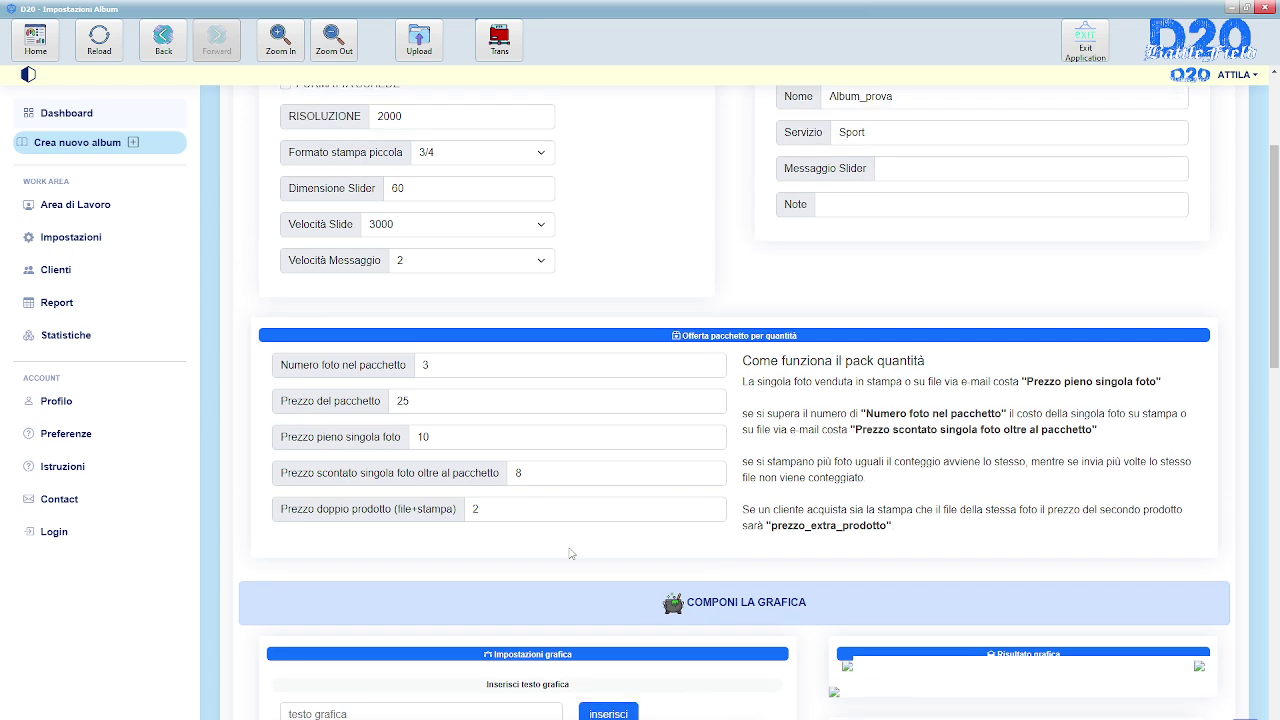
{"action": "scroll", "coordinate": [570, 553], "scroll_direction": "up", "scroll_amount": 3}
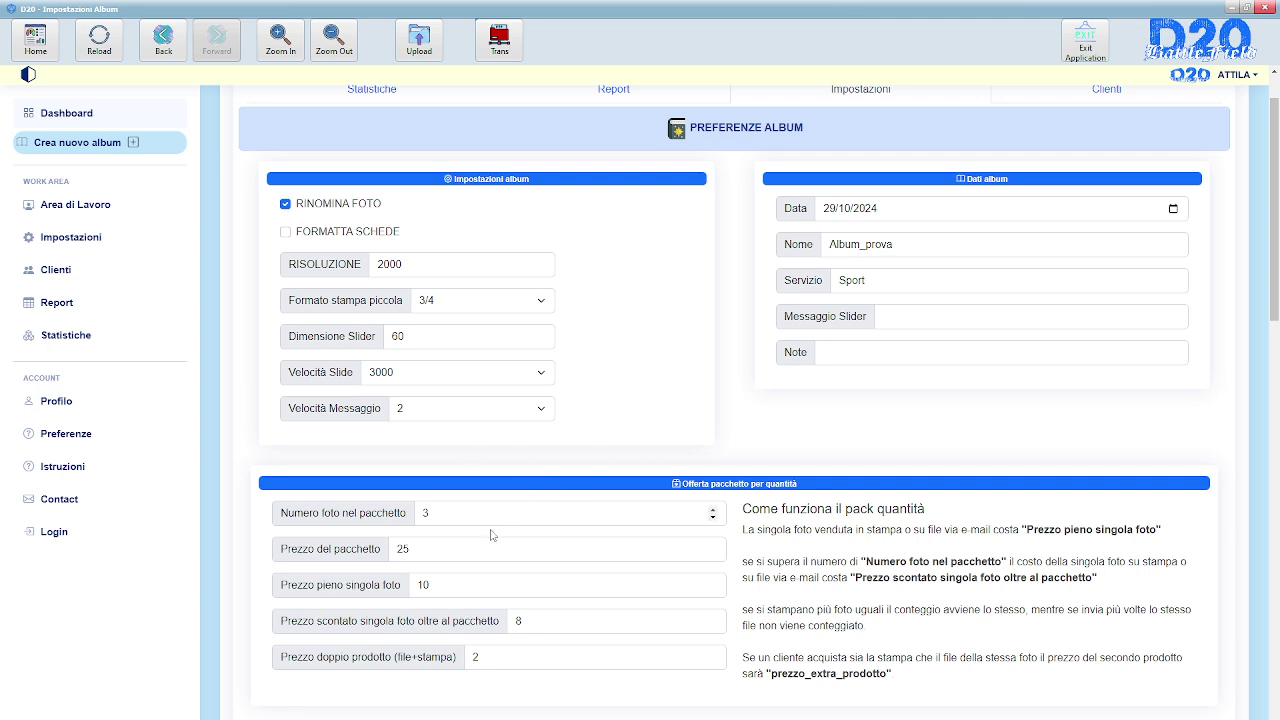
{"action": "left_click", "coordinate": [538, 305]}
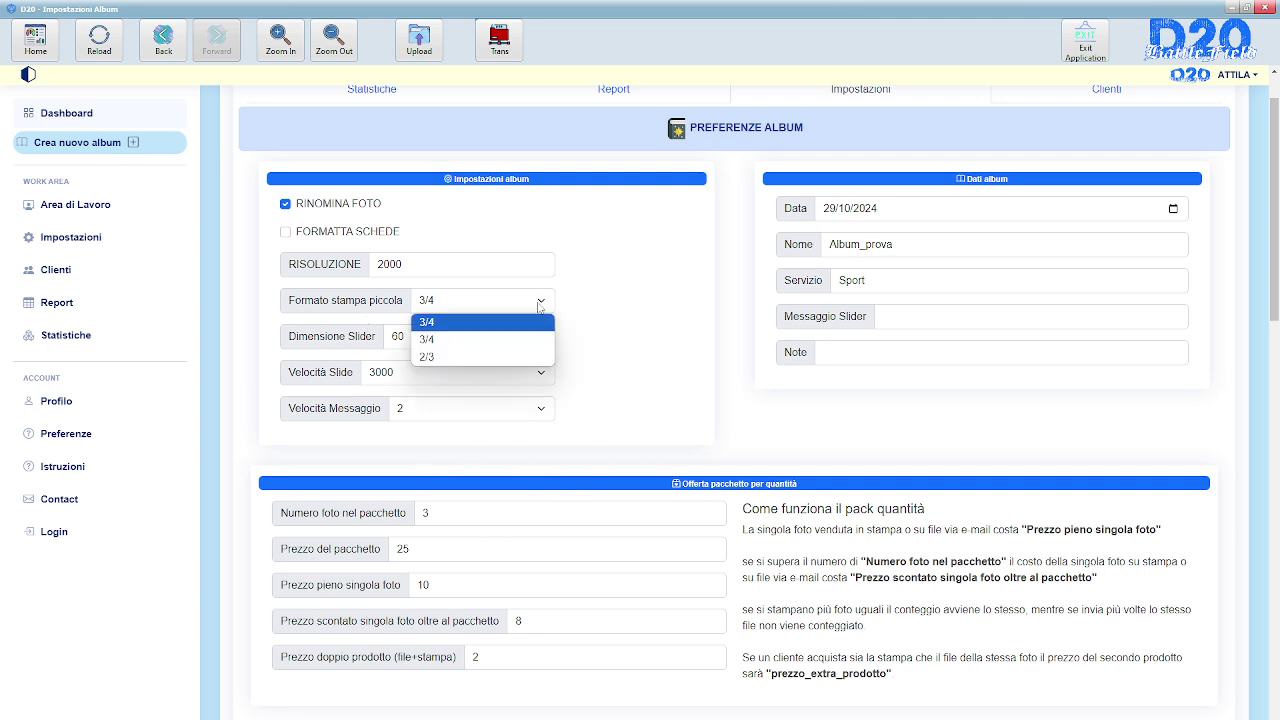
{"action": "left_click", "coordinate": [487, 337]}
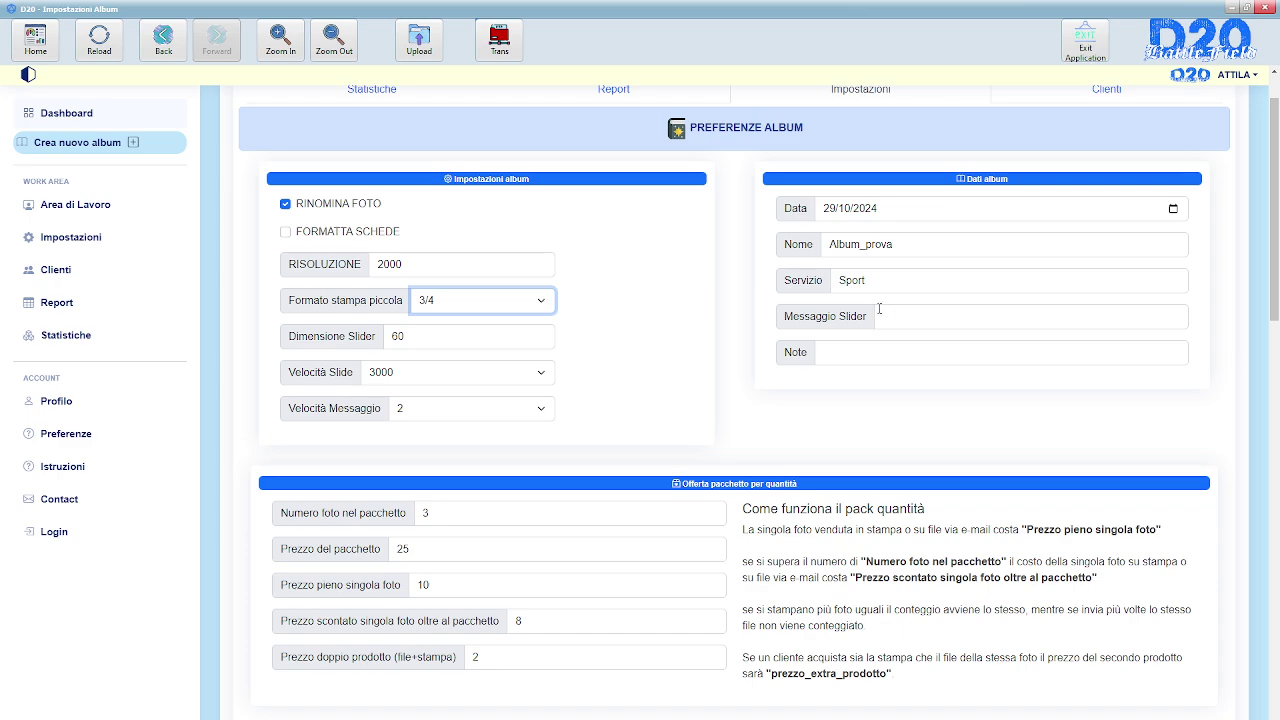
- Examine the album's quantity package prices and the text, base colour and logo options for composing the graphics
{"action": "scroll", "coordinate": [612, 418], "scroll_direction": "down", "scroll_amount": 4}
{"action": "scroll", "coordinate": [620, 421], "scroll_direction": "down", "scroll_amount": 1}
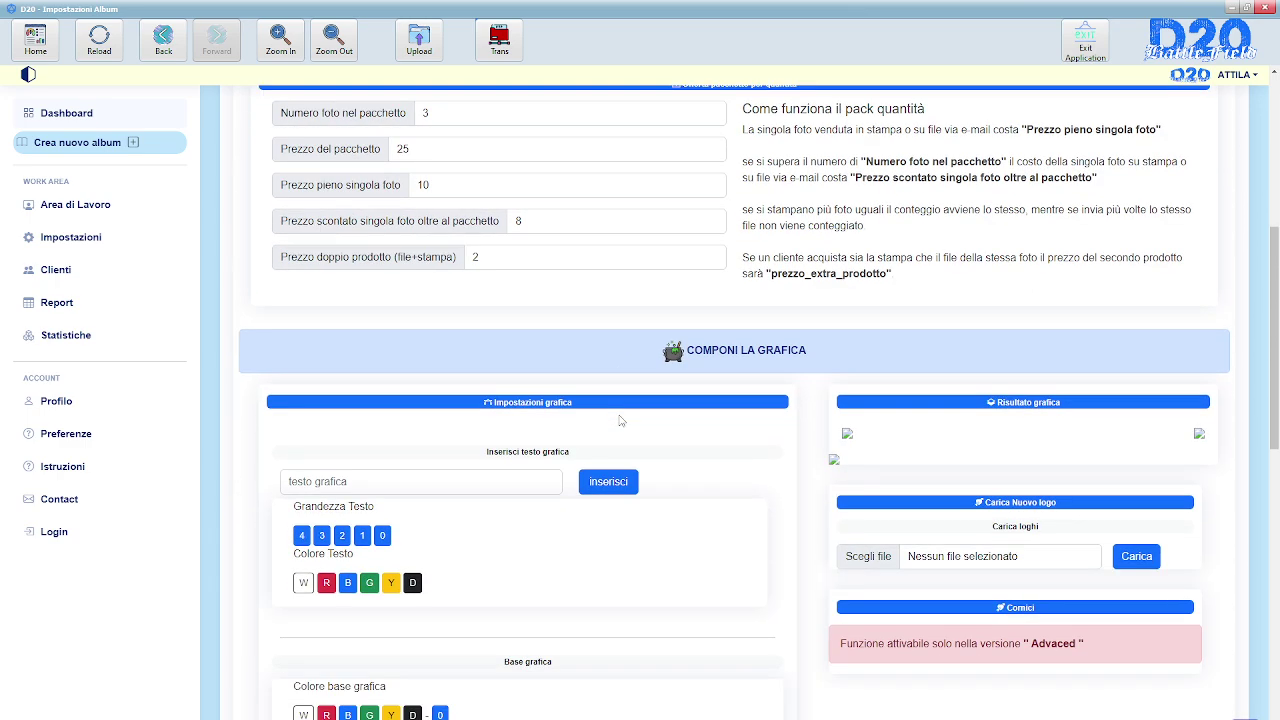
{"action": "scroll", "coordinate": [620, 421], "scroll_direction": "down", "scroll_amount": 3}
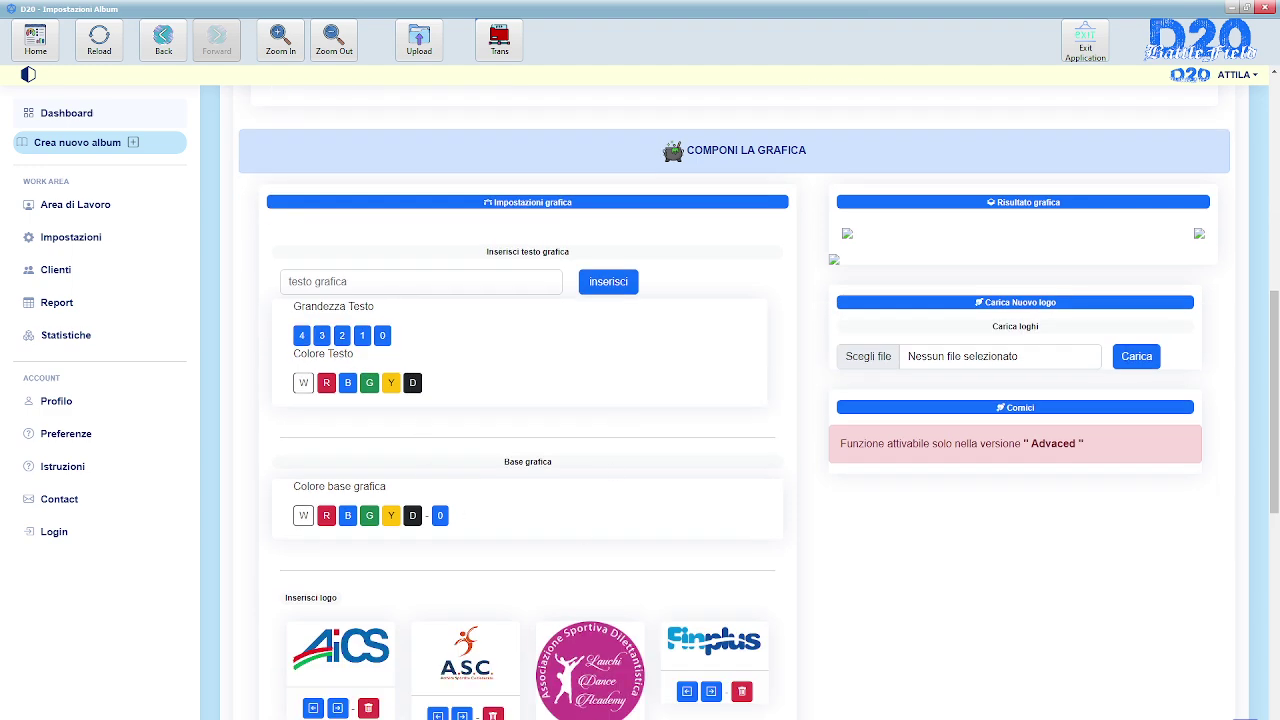
{"action": "scroll", "coordinate": [557, 614], "scroll_direction": "down", "scroll_amount": 1}
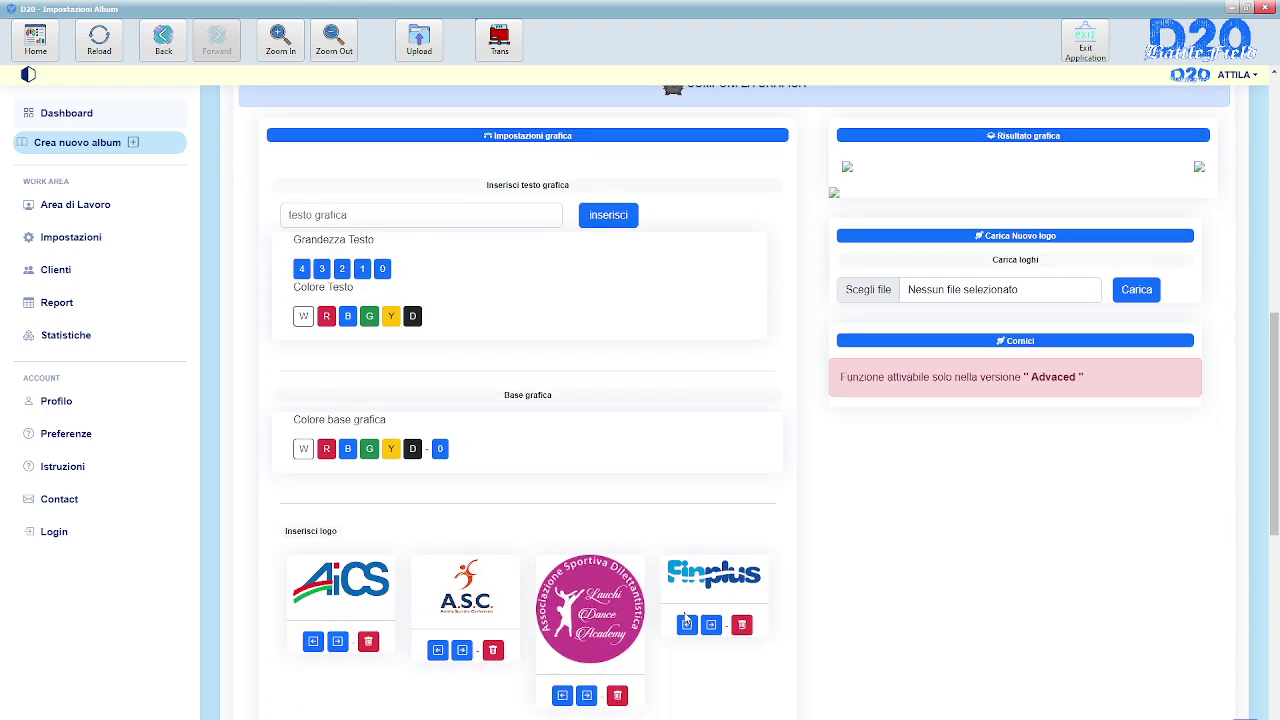
{"action": "scroll", "coordinate": [812, 612], "scroll_direction": "up", "scroll_amount": 2}
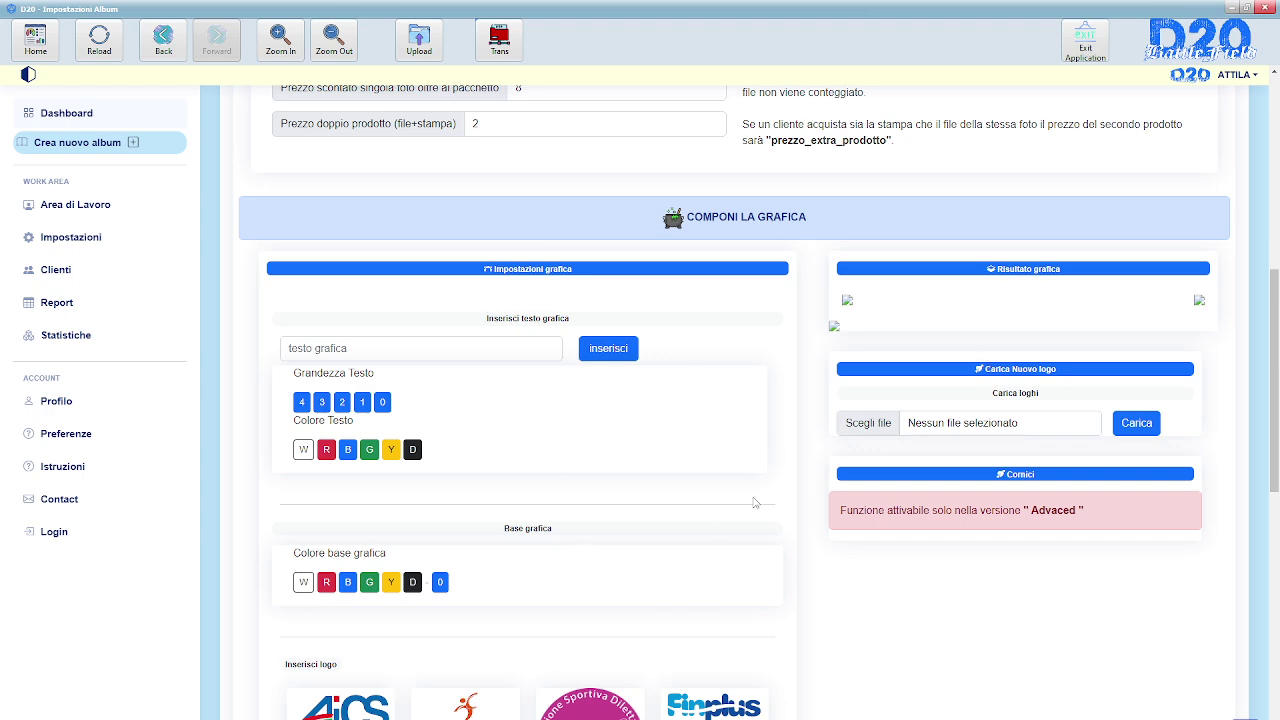
{"action": "scroll", "coordinate": [760, 503], "scroll_direction": "down", "scroll_amount": 4}
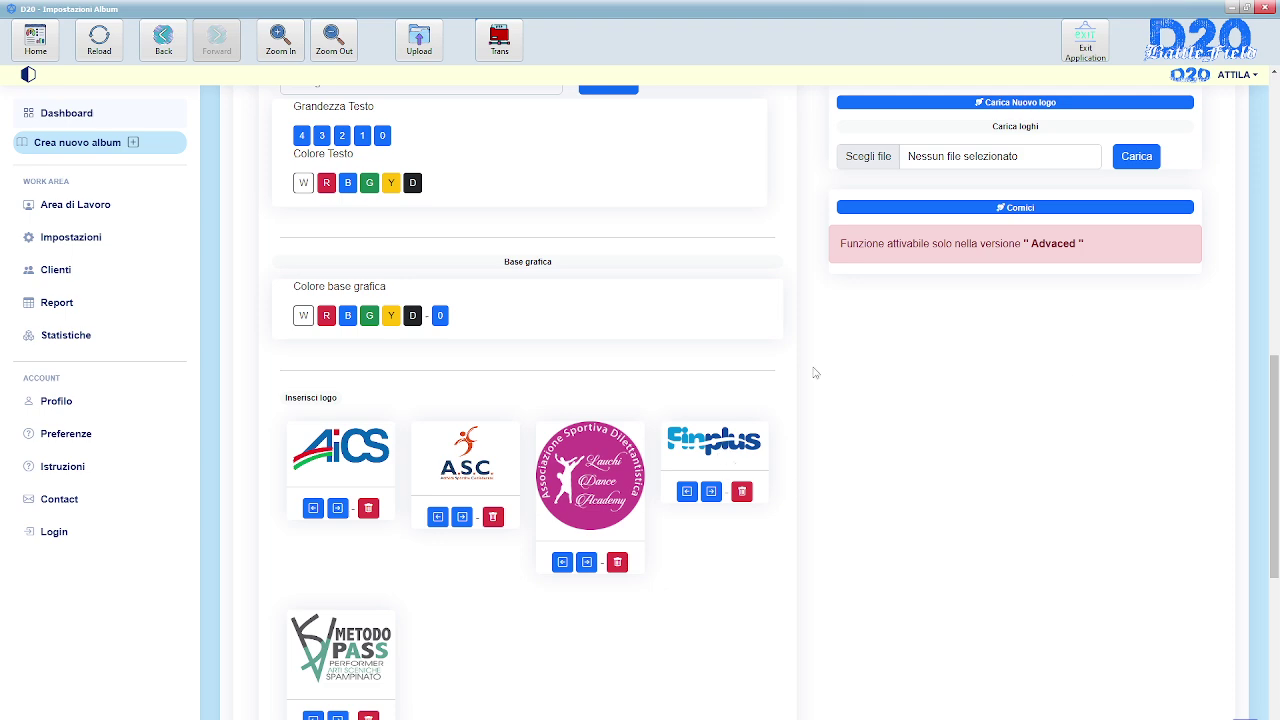
{"action": "scroll", "coordinate": [626, 405], "scroll_direction": "up", "scroll_amount": 7}
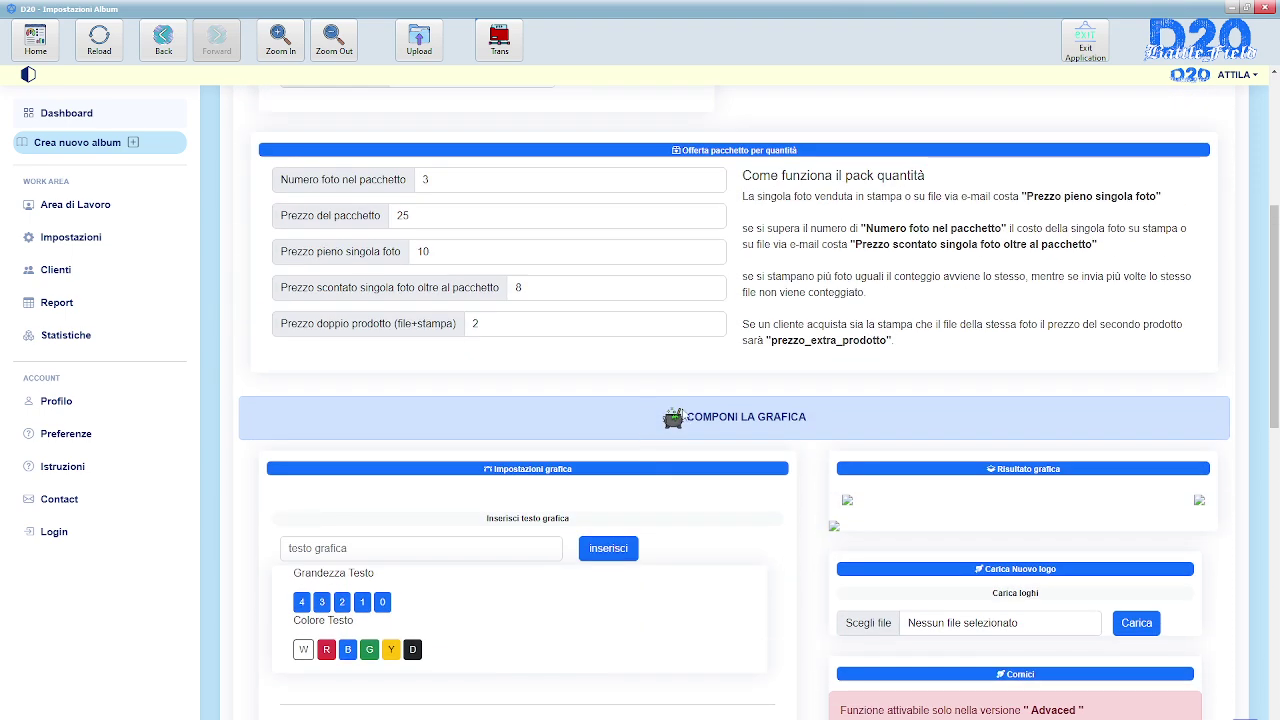
{"action": "scroll", "coordinate": [318, 279], "scroll_direction": "up", "scroll_amount": 6}
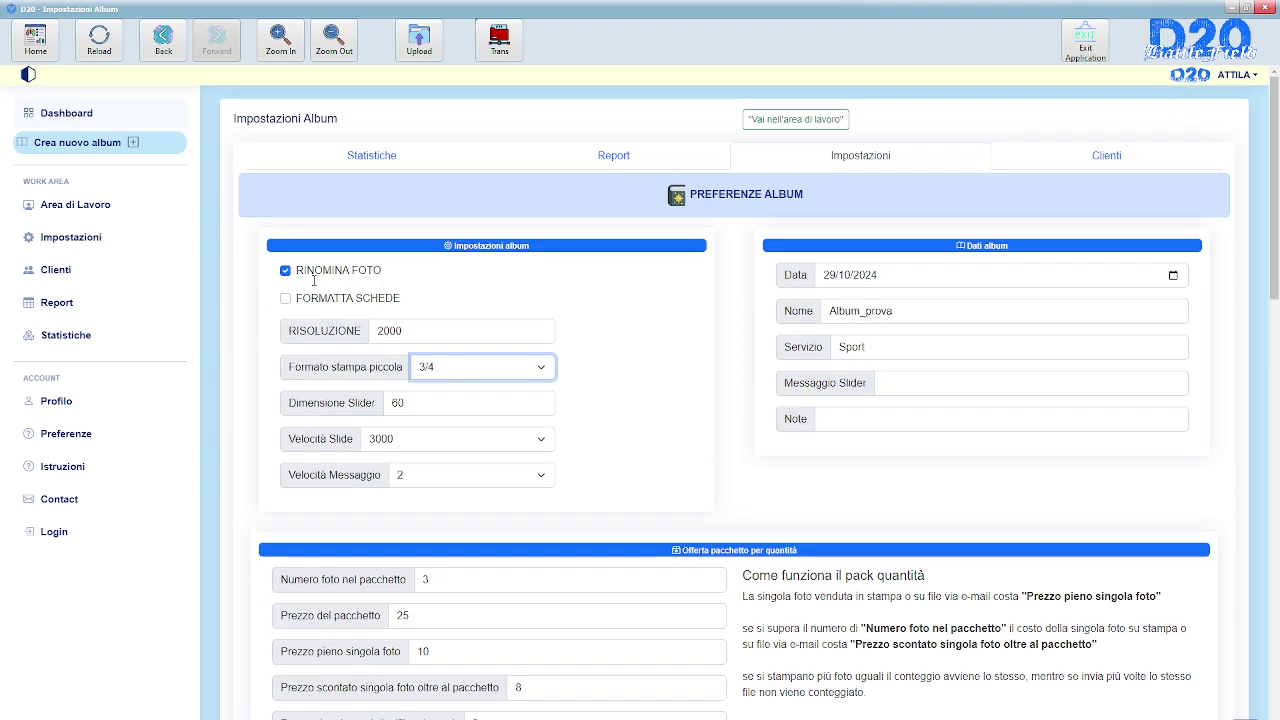
- Return to the dashboard and view the account preferences
{"action": "left_click", "coordinate": [80, 120]}
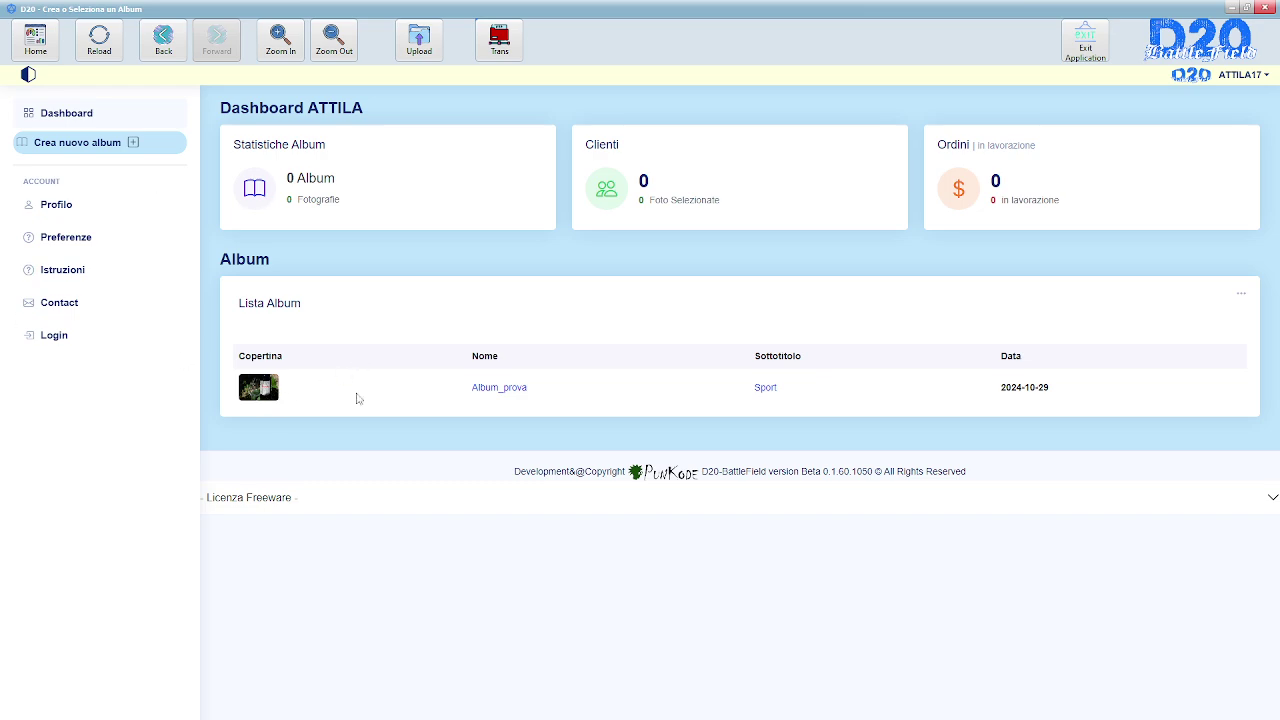
{"action": "left_click", "coordinate": [70, 237]}
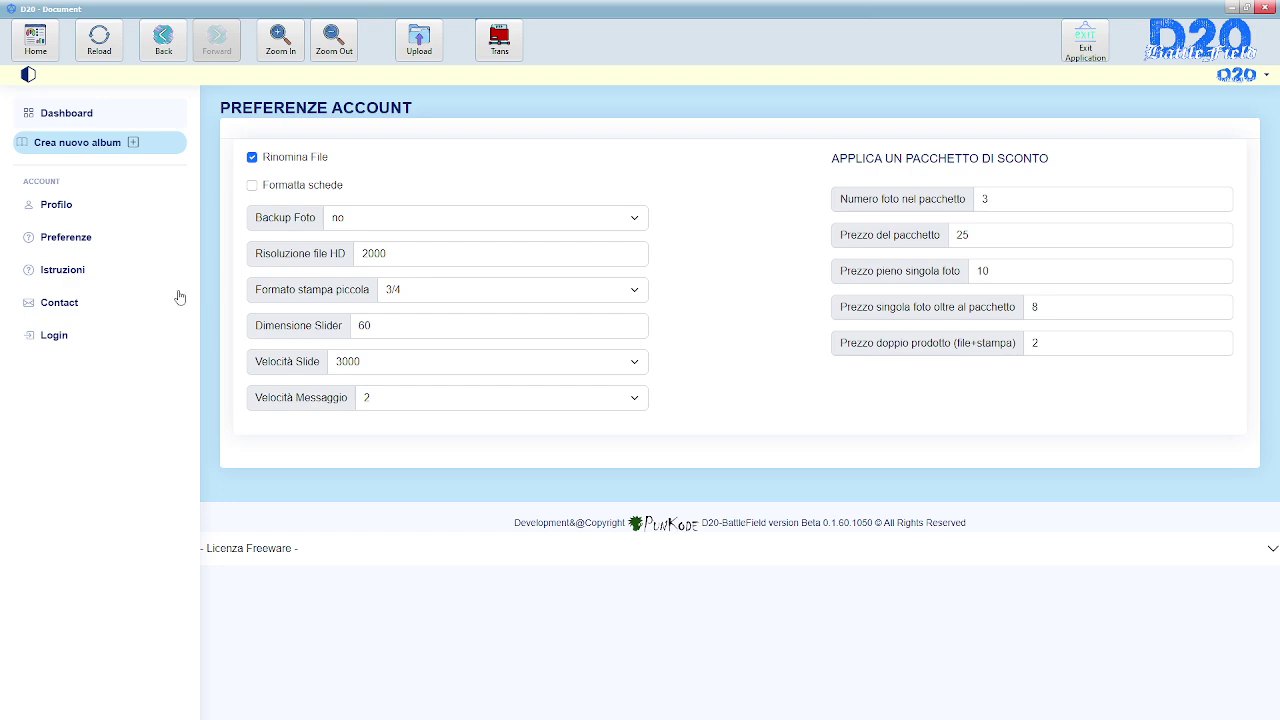
- Go to the login page and enter with the existing character ATTILA
{"action": "left_click", "coordinate": [59, 343]}
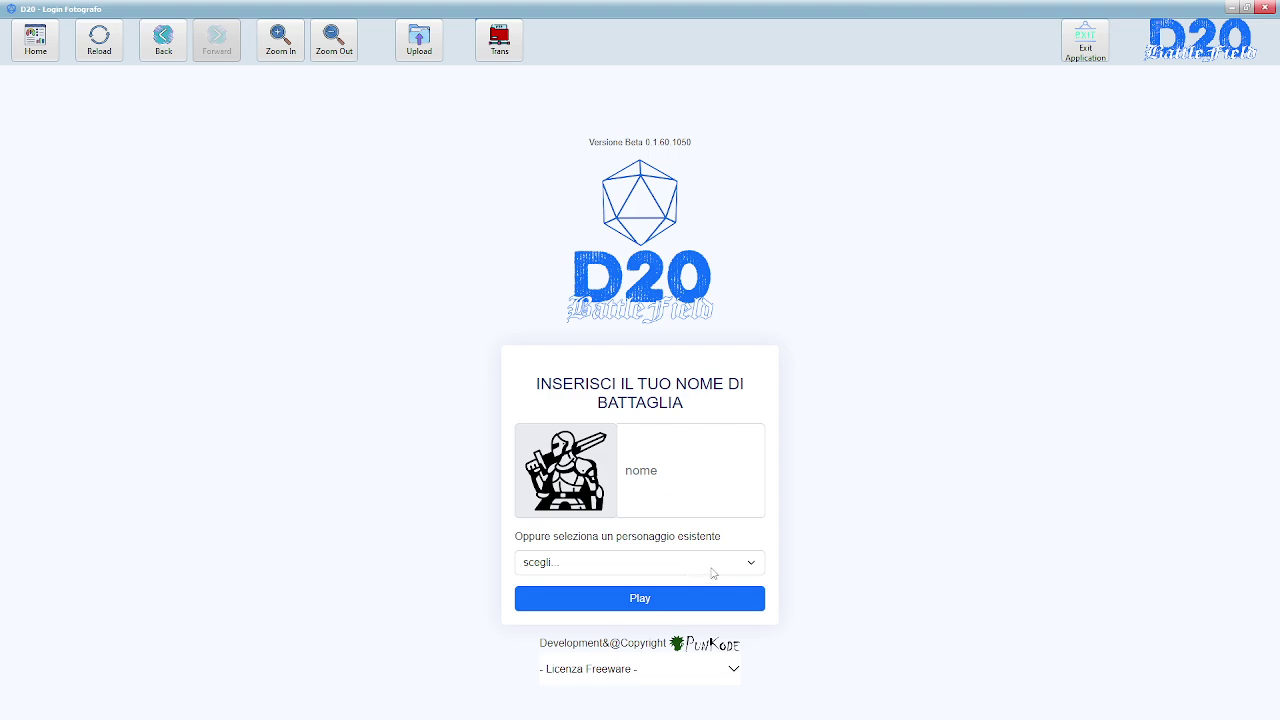
{"action": "left_click", "coordinate": [597, 568]}
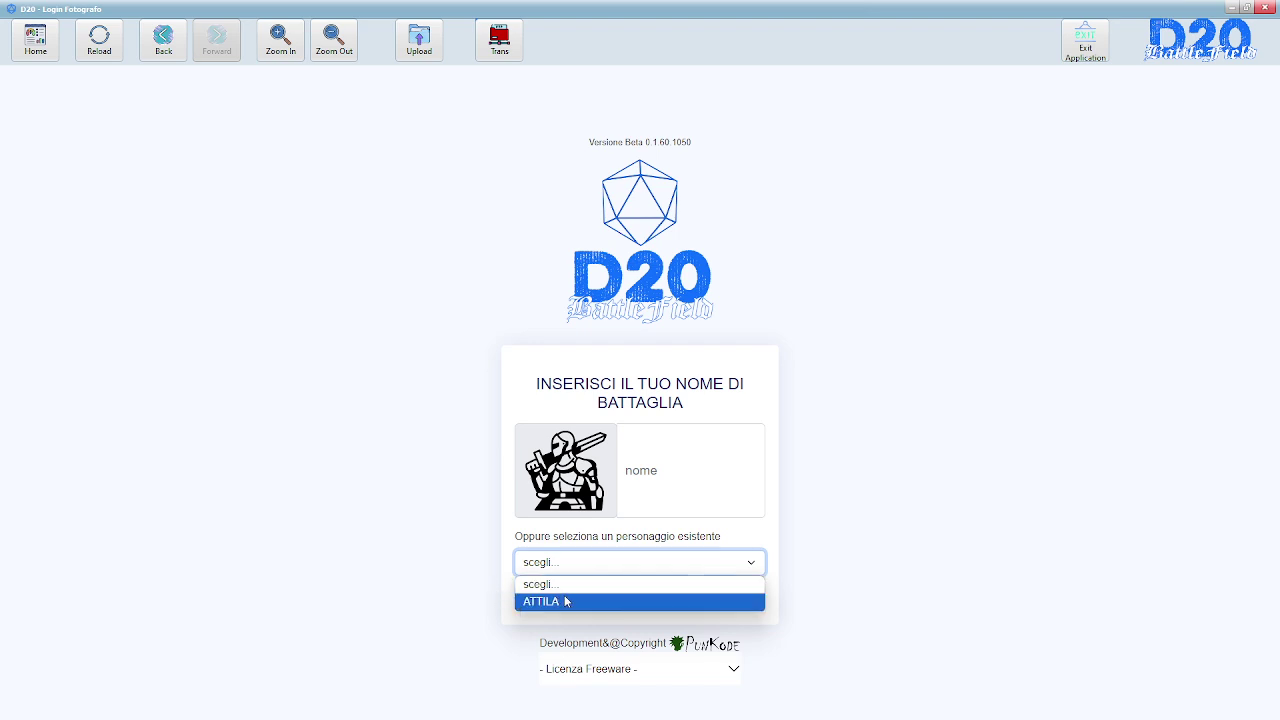
{"action": "left_click", "coordinate": [575, 568]}
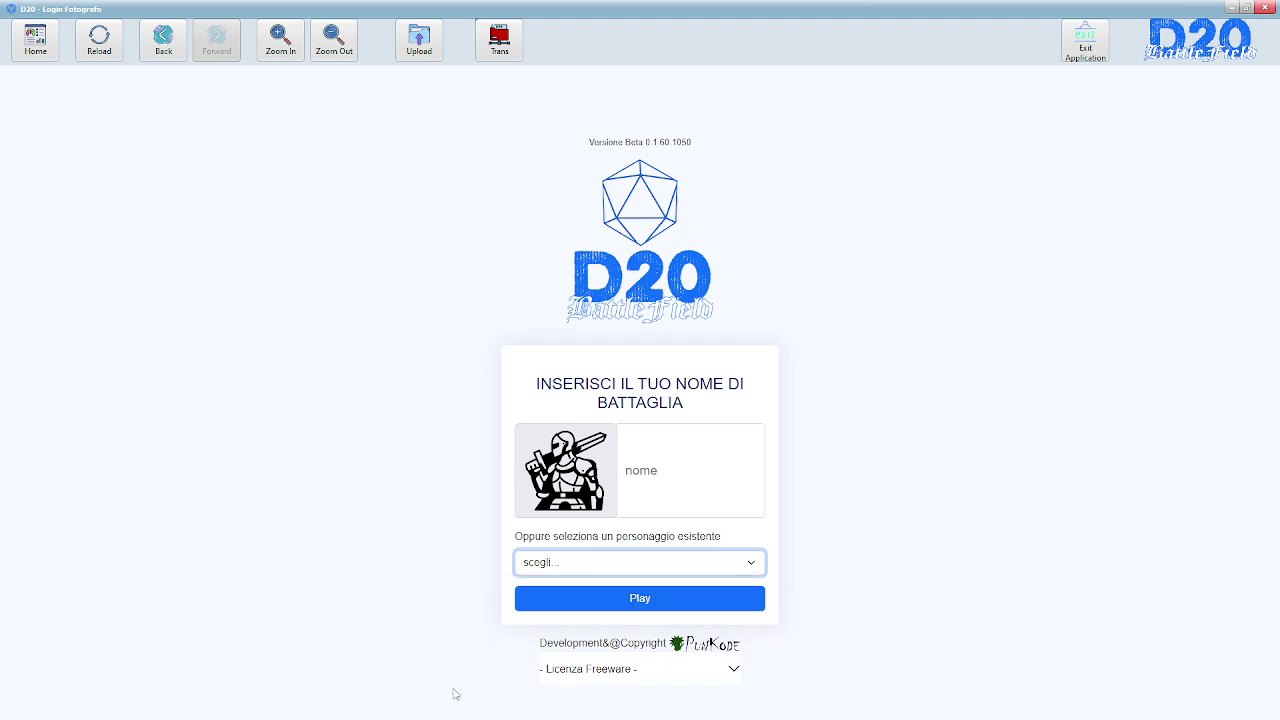
{"action": "left_click", "coordinate": [614, 566]}
{"action": "left_click", "coordinate": [580, 601]}
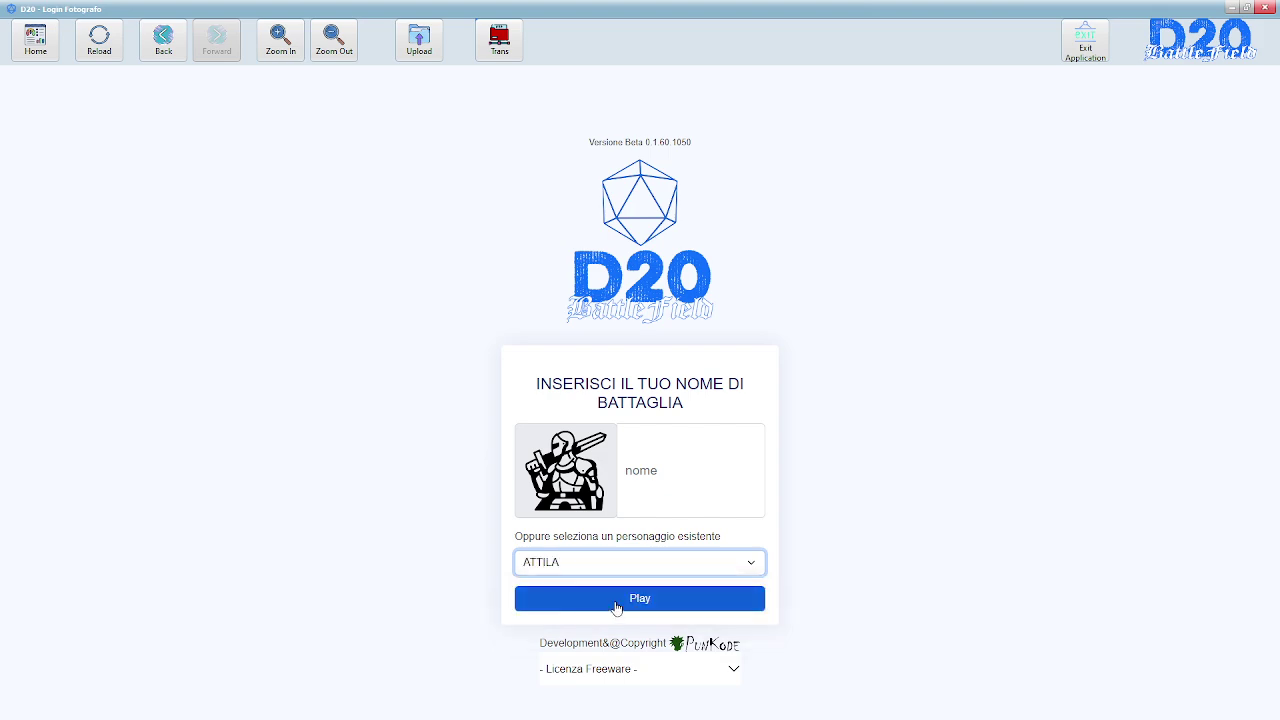
{"action": "left_click", "coordinate": [617, 606]}
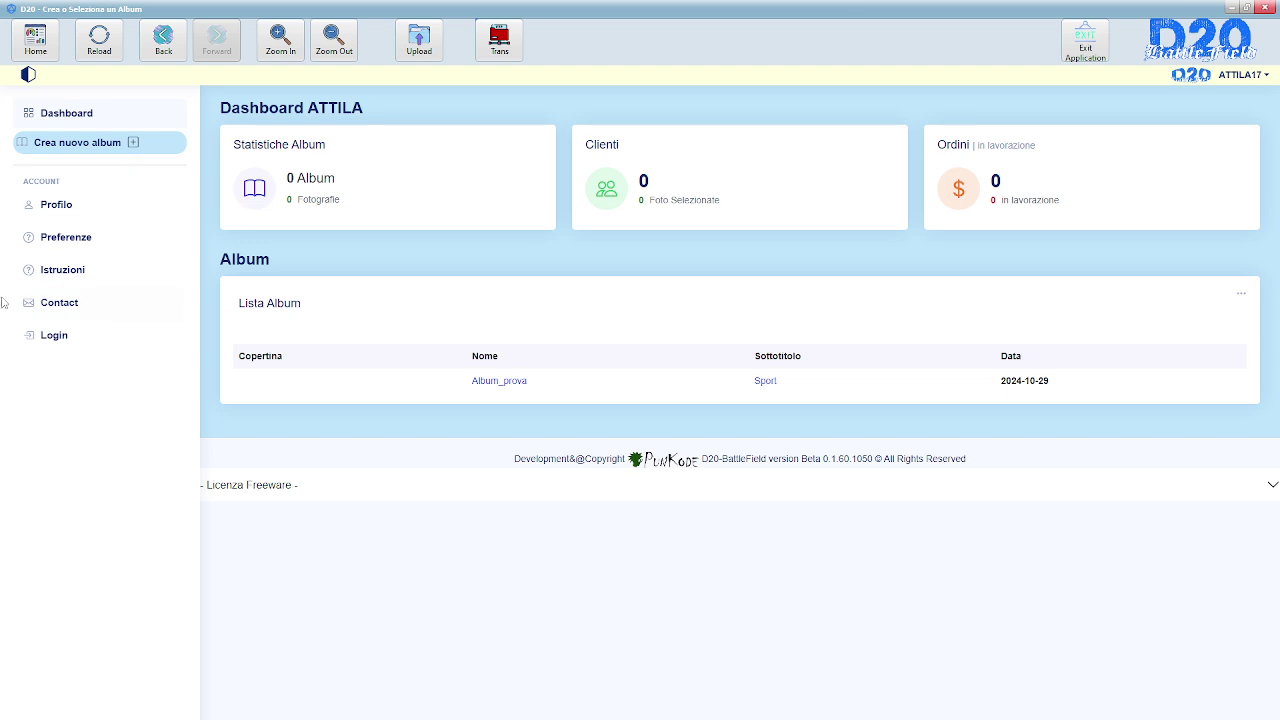